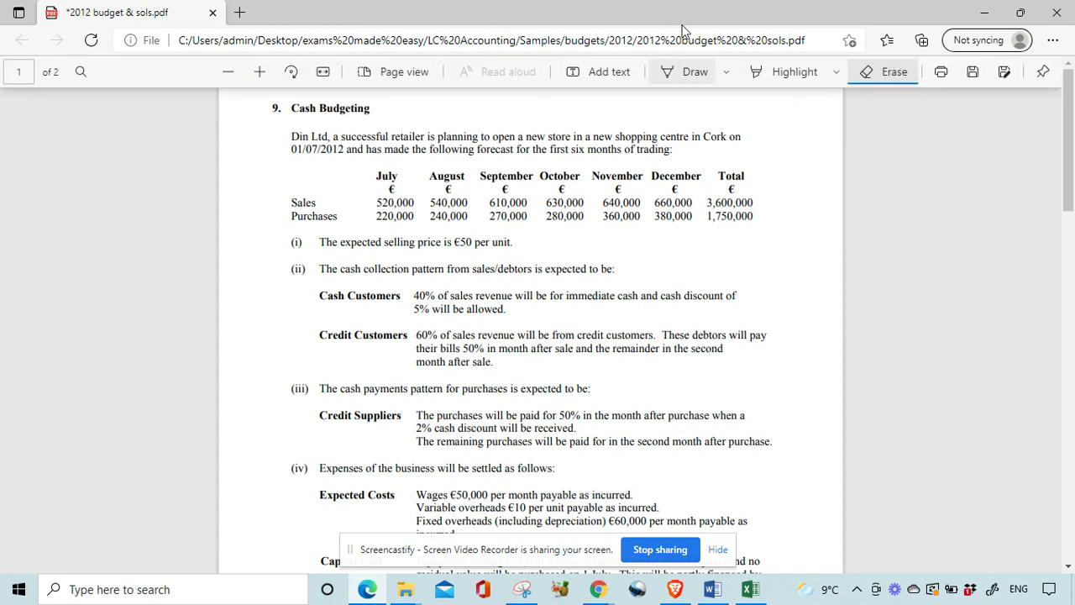
With the Draw pen, mark the Sales and Purchases rows and underline €50, 40%, immediate, 5%, 60% and 50% in notes (i) and (ii).
left_click(687, 71)
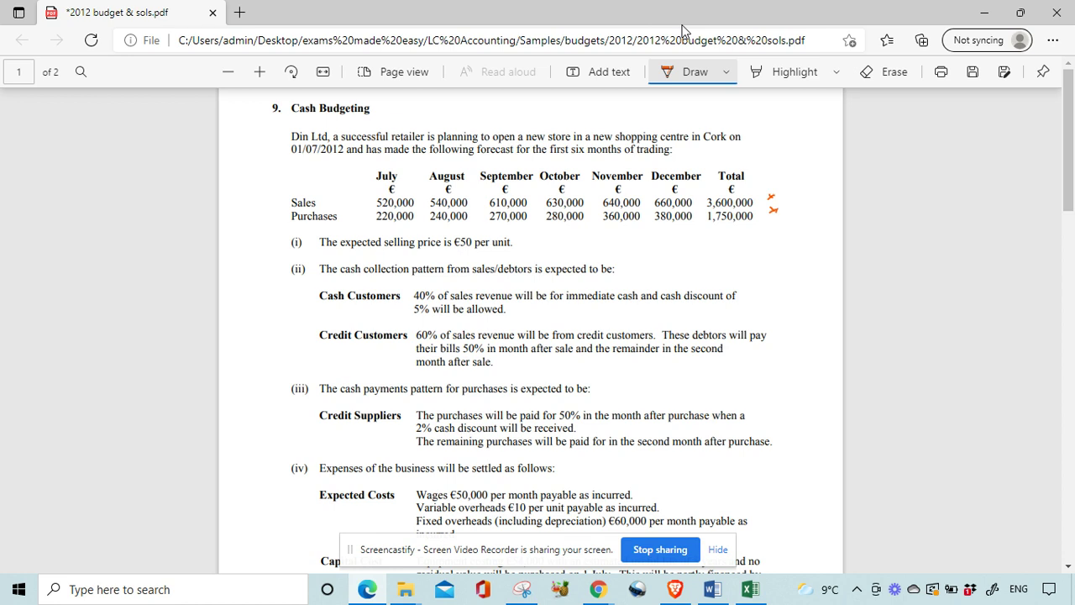
left_click_drag(461, 249, 473, 251)
left_click(32, 81)
left_click_drag(423, 301, 434, 301)
left_click_drag(584, 300, 603, 300)
mouse_move(417, 316)
left_mouse_down()
mouse_move(429, 315)
mouse_move(436, 340)
left_mouse_up()
left_click_drag(464, 353, 486, 352)
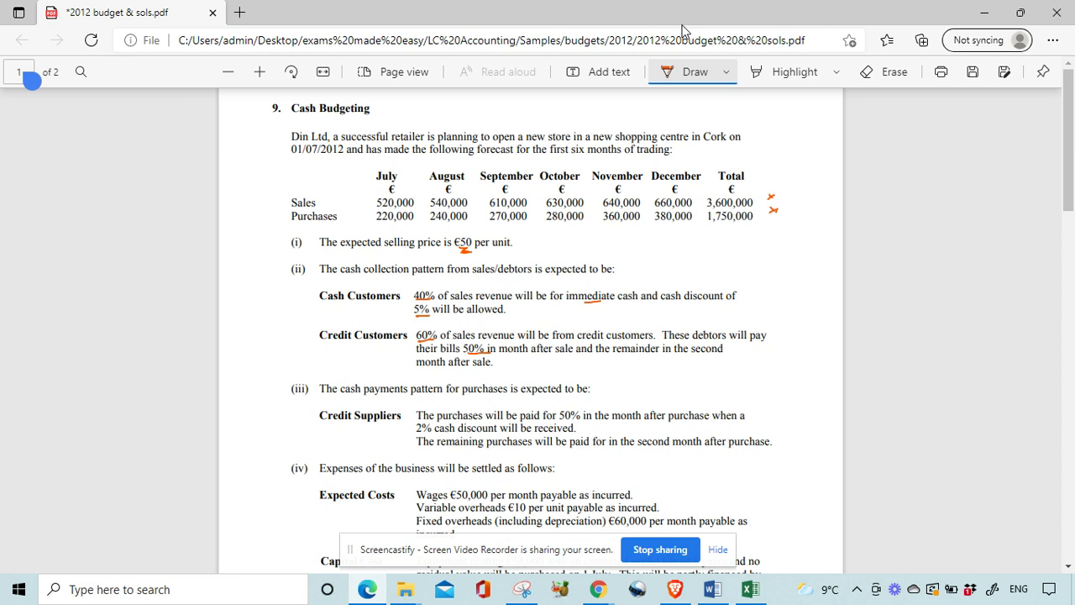
Bracket July's sales figure in the forecast table and handwrite 520000 × 40% × 95% beside the selling price note.
mouse_move(374, 194)
left_mouse_down()
mouse_move(372, 206)
mouse_move(418, 207)
left_mouse_up()
mouse_move(687, 241)
left_mouse_down()
mouse_move(685, 250)
mouse_move(707, 239)
mouse_move(741, 247)
left_mouse_up()
mouse_move(757, 238)
left_mouse_down()
mouse_move(750, 247)
mouse_move(778, 237)
mouse_move(788, 247)
mouse_move(833, 245)
left_mouse_up()
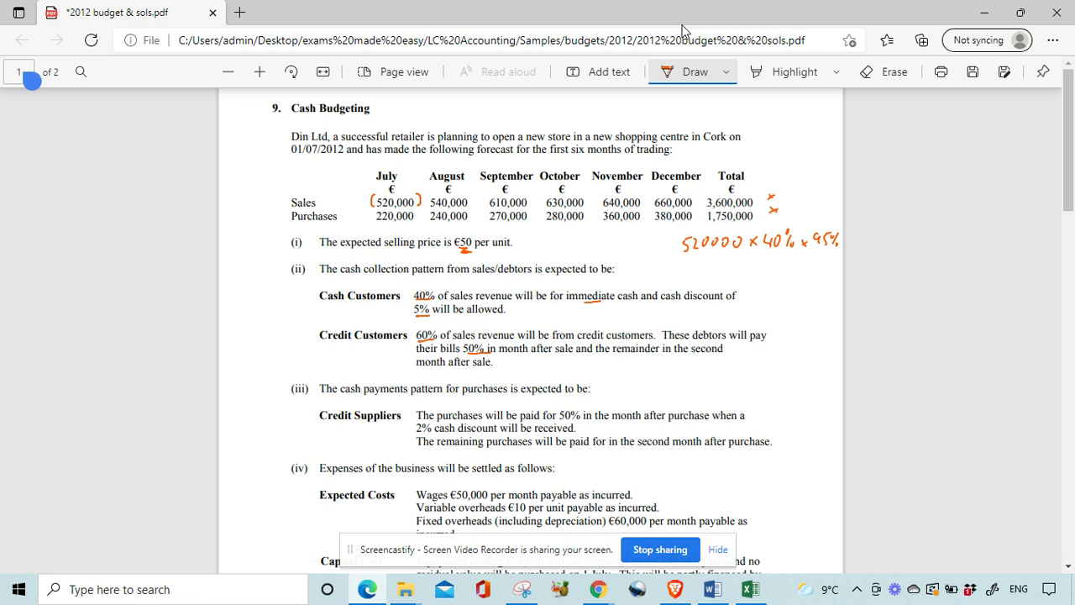
Handwrite the × 60% × 50% workings for the following two months, label the rows July, Aug and Sep, and bracket them.
left_click_drag(707, 256, 716, 254)
left_click_drag(770, 255, 807, 254)
left_click_drag(819, 253, 829, 263)
mouse_move(648, 236)
left_mouse_down()
mouse_move(645, 247)
mouse_move(654, 236)
mouse_move(660, 245)
left_mouse_up()
mouse_move(663, 230)
left_mouse_down()
mouse_move(672, 248)
mouse_move(644, 261)
mouse_move(664, 268)
mouse_move(646, 278)
mouse_move(660, 277)
left_mouse_up()
left_click_drag(663, 273, 664, 282)
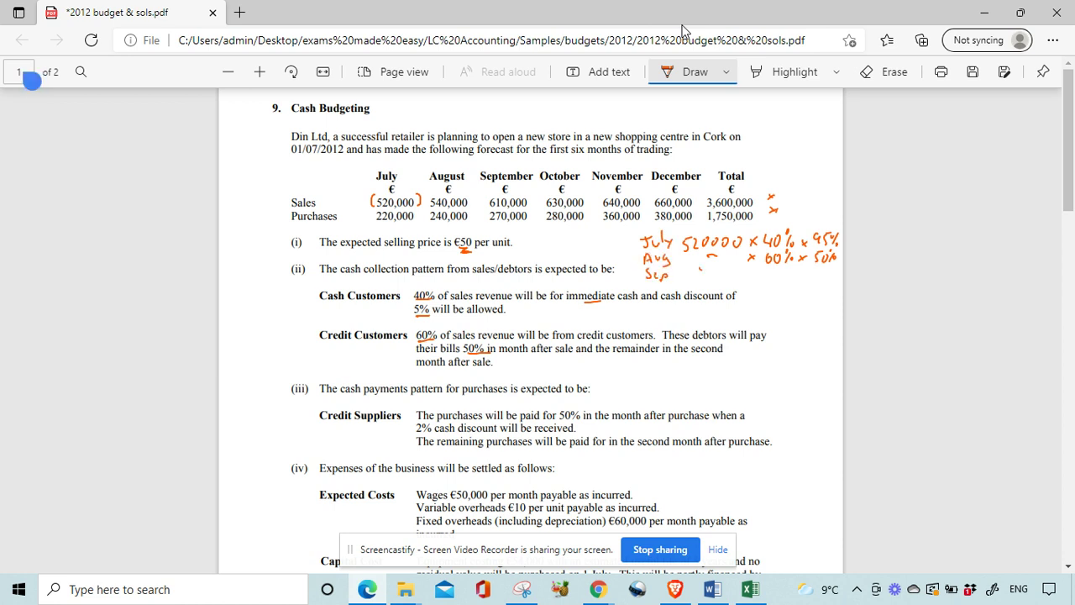
mouse_move(751, 270)
left_mouse_down()
mouse_move(740, 281)
mouse_move(809, 269)
mouse_move(820, 281)
left_mouse_up()
left_click_drag(640, 230, 637, 291)
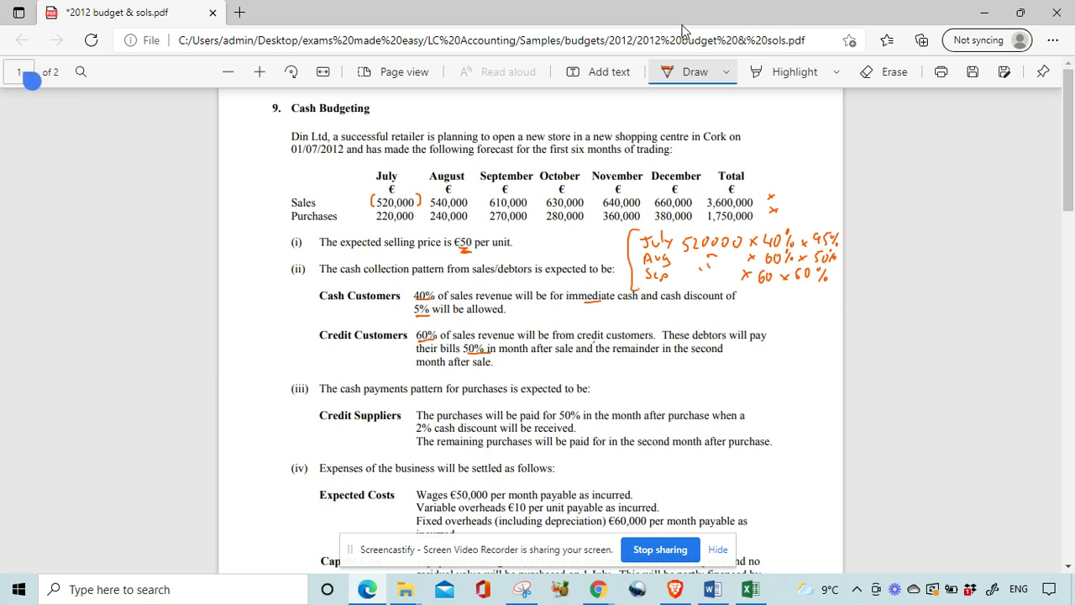
Underline 50%, after purchase and 2% in the Credit Suppliers terms, plus the cash budget wording in requirement (a).
scroll(538, 336, "down", 2)
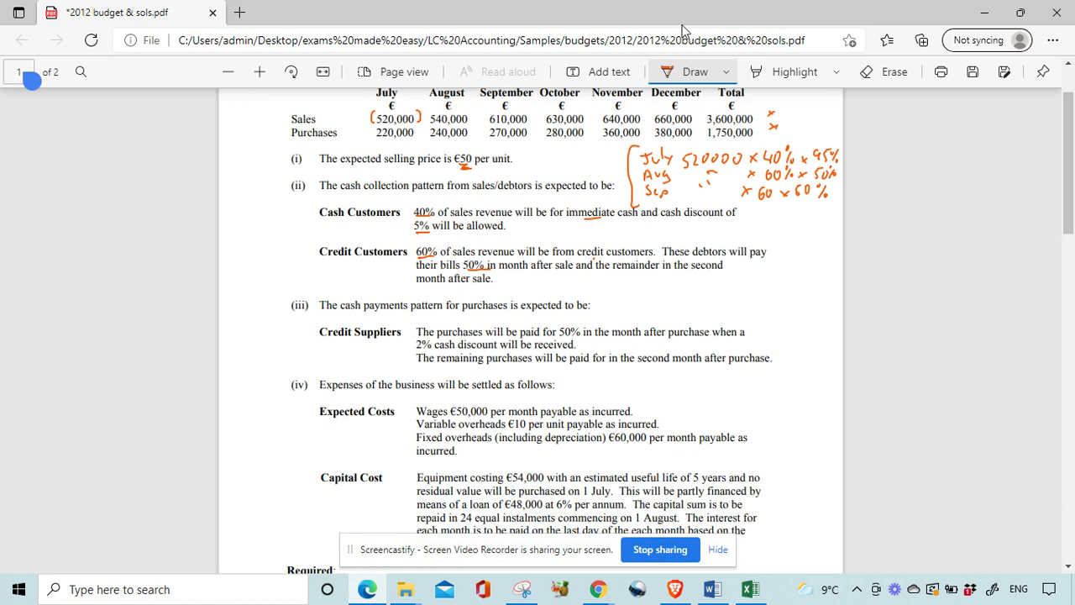
left_click_drag(560, 338, 579, 338)
left_click_drag(644, 338, 708, 337)
left_click_drag(417, 348, 431, 348)
scroll(529, 336, "down", 3)
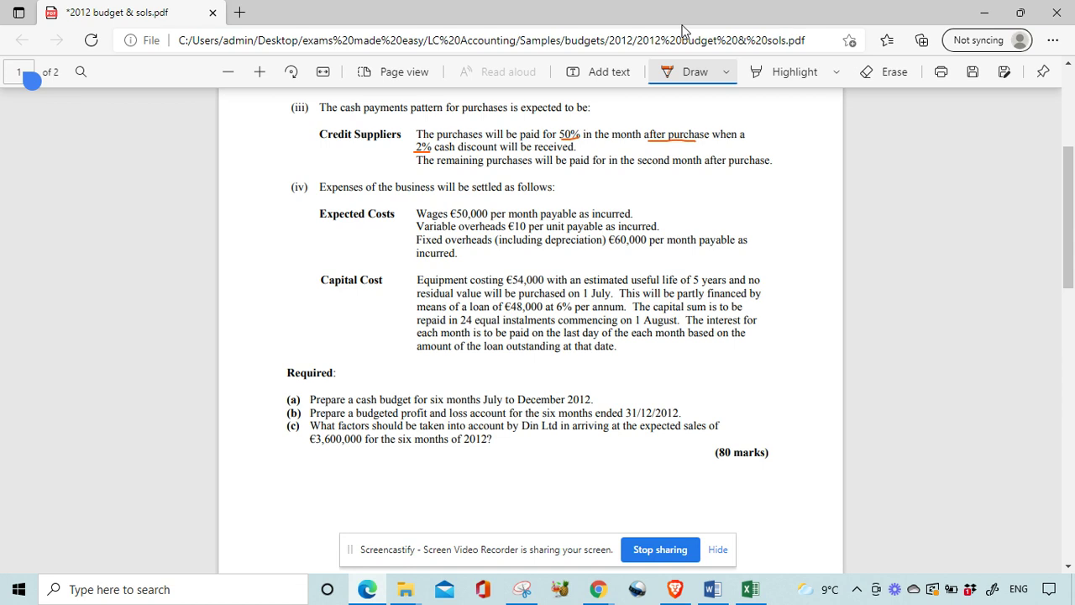
left_click_drag(363, 406, 428, 415)
Switch to the Excel cash budget sheet and enter the heading note 1 in L3 with july in L4 below.
left_click(750, 591)
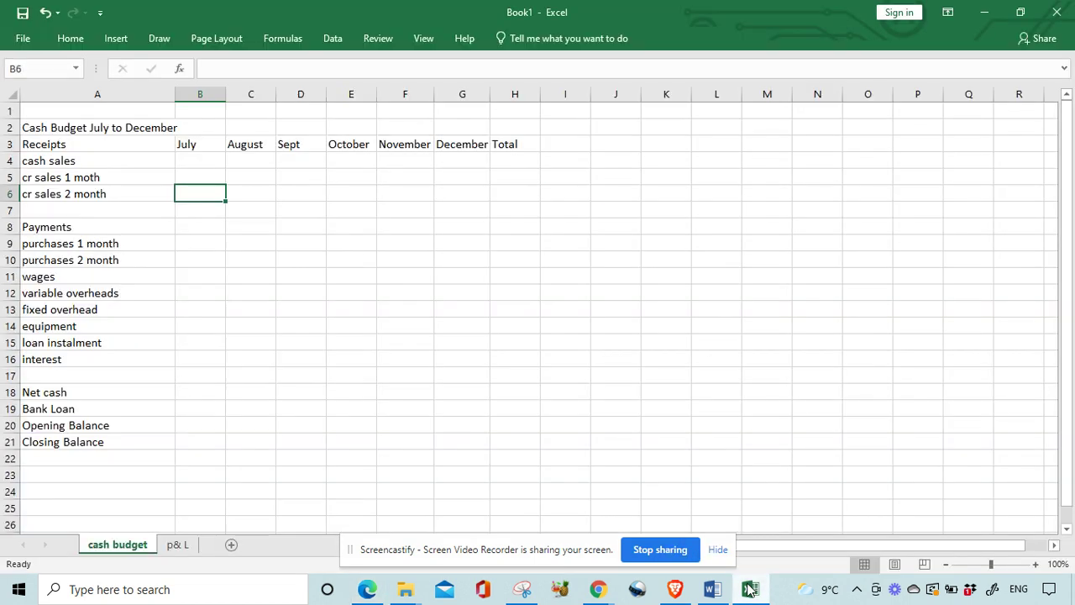
left_click(196, 163)
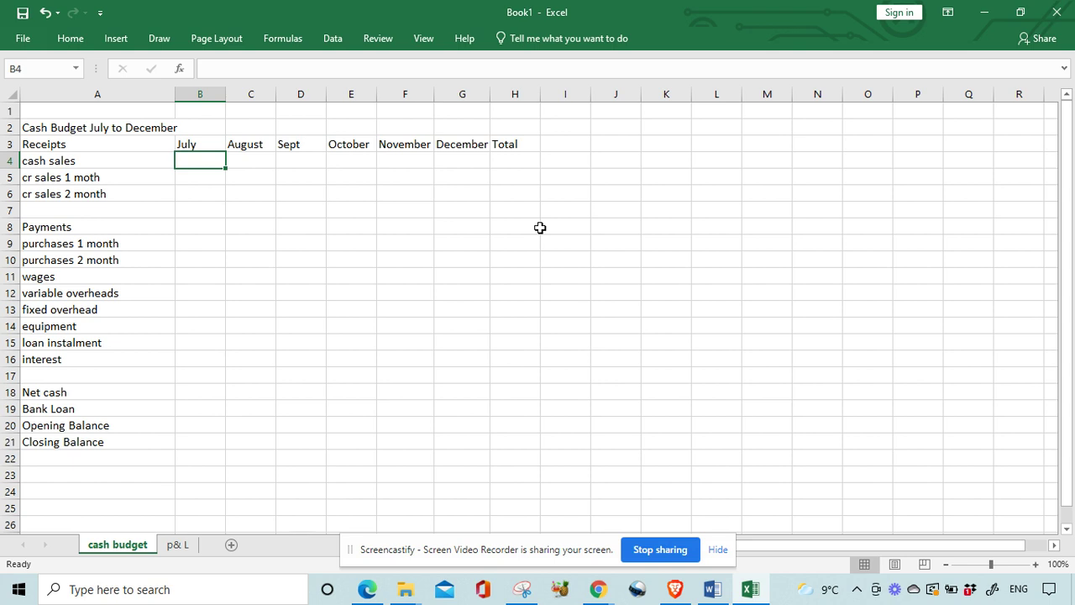
left_click(716, 145)
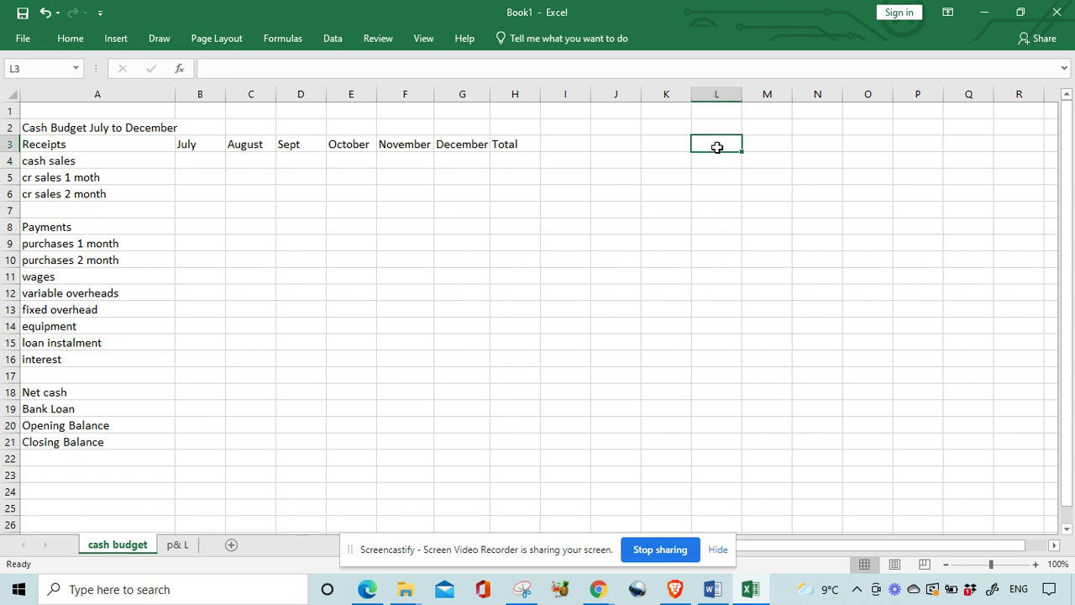
type("note 1")
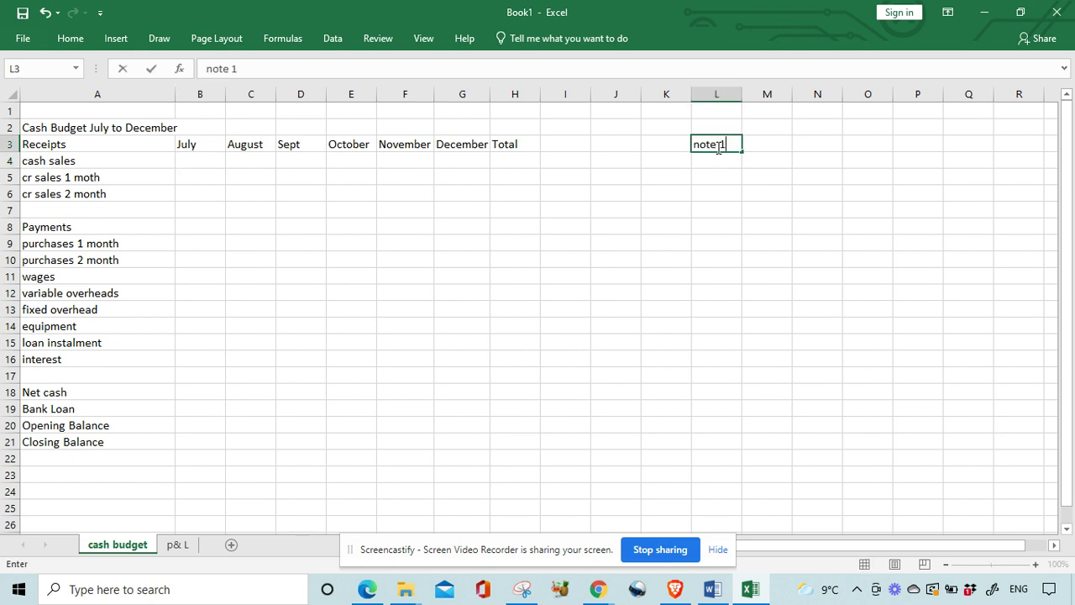
key("Return")
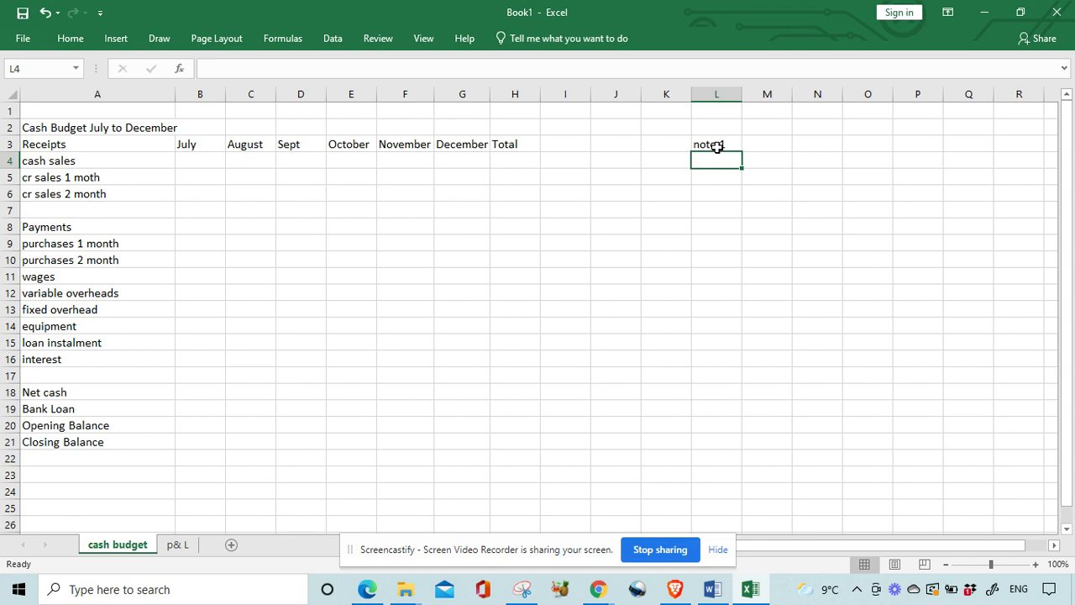
type("july")
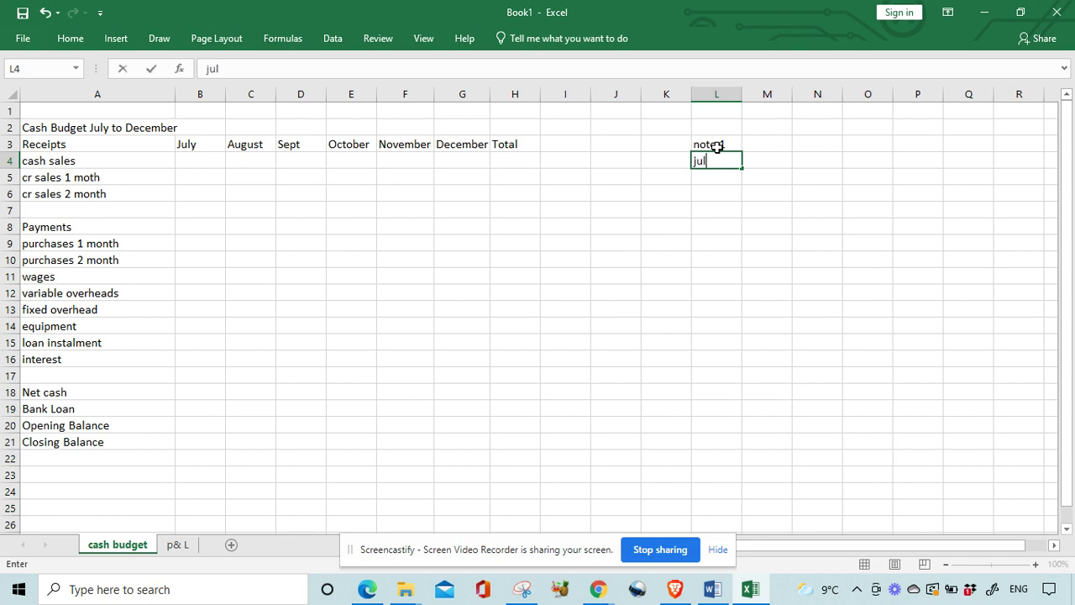
Check July's sales figure in the PDF question, return to Excel and enter the working 520000*40%*95% as text in M4.
left_click(367, 589)
scroll(1073, 239, "up", 4)
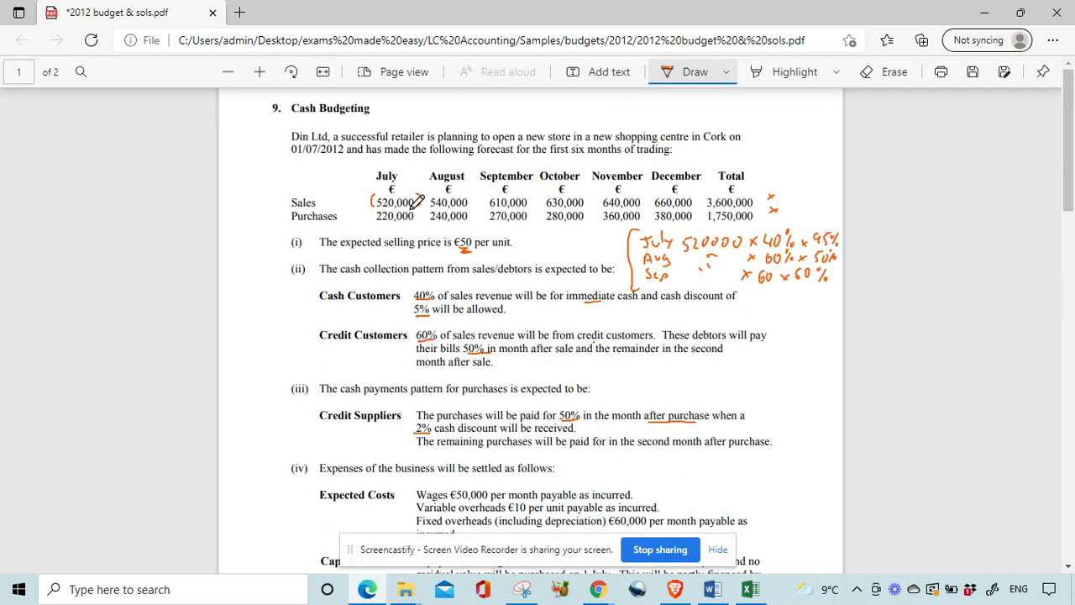
left_click(749, 590)
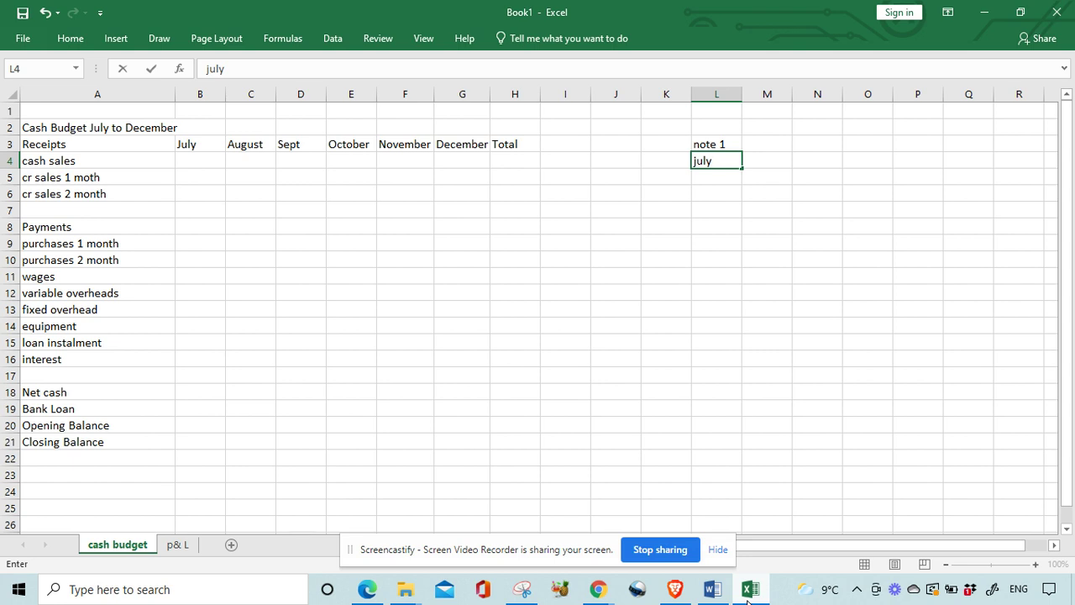
key("Tab")
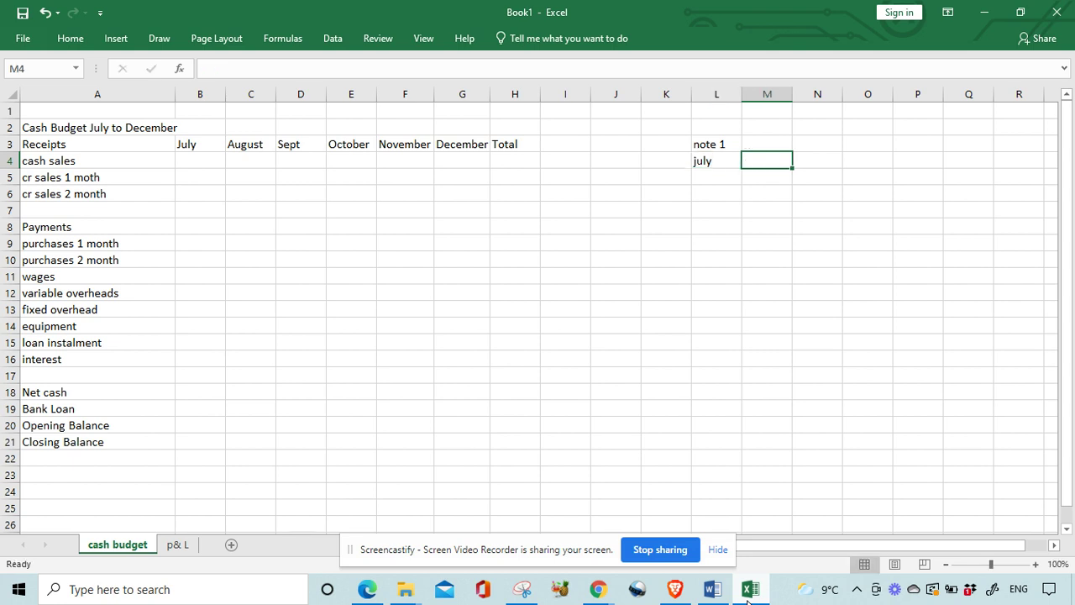
type("=5")
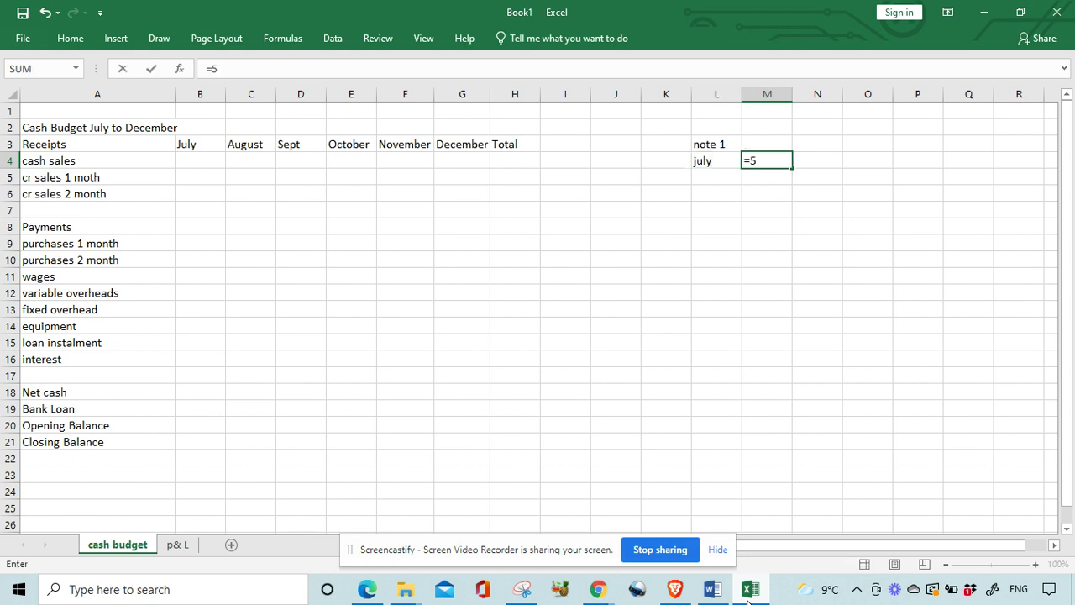
key("BackSpace")
key("BackSpace")
type("520000")
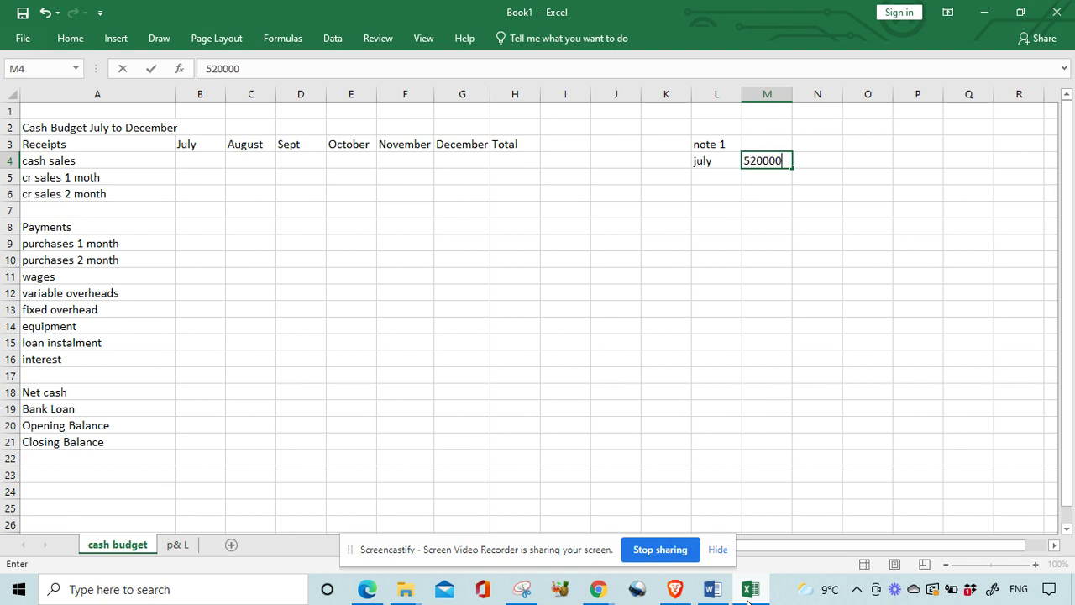
type("*40%")
type("*95%")
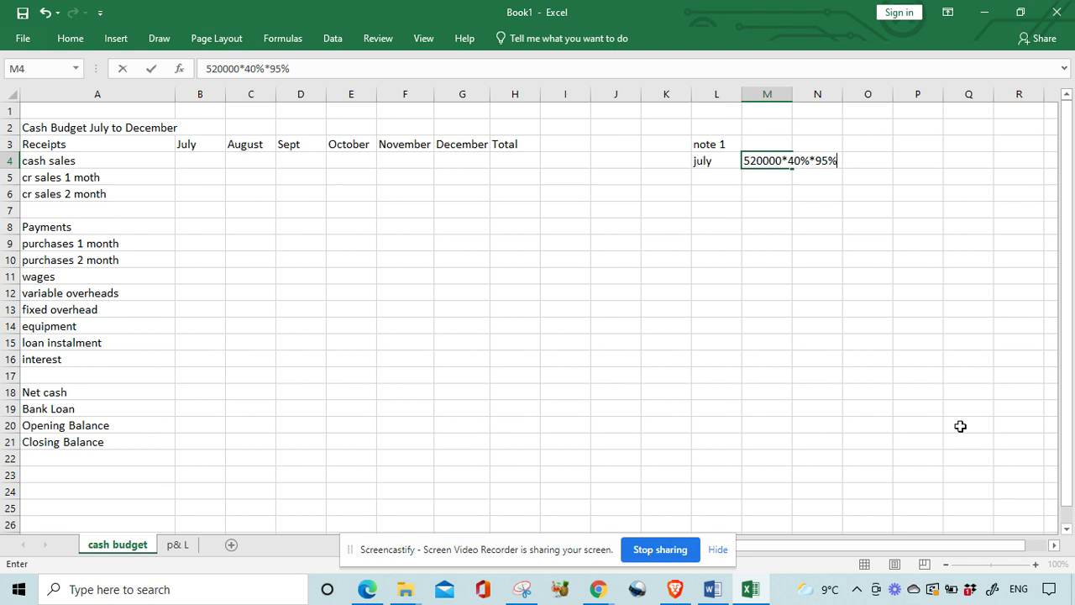
left_click(879, 326)
Enter 197600 in P4 as the result of the july working.
left_click(906, 165)
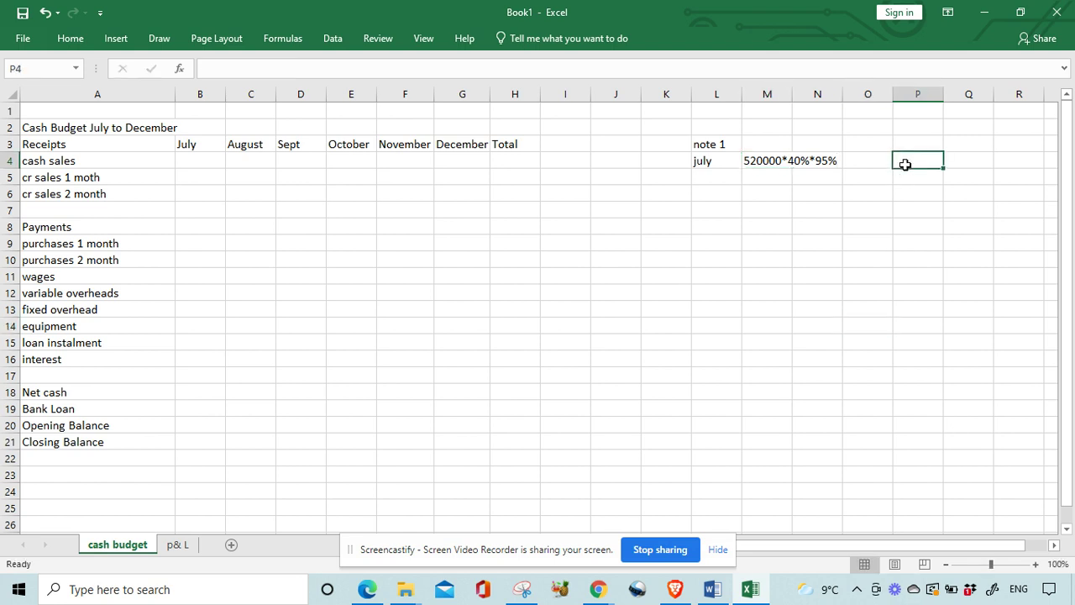
type("197600")
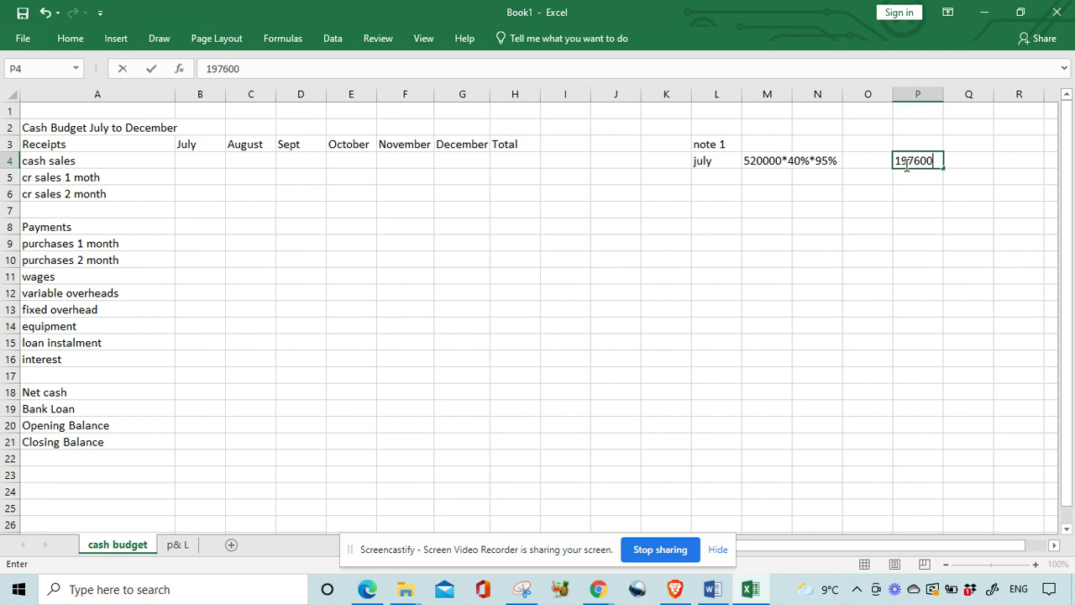
key("Return")
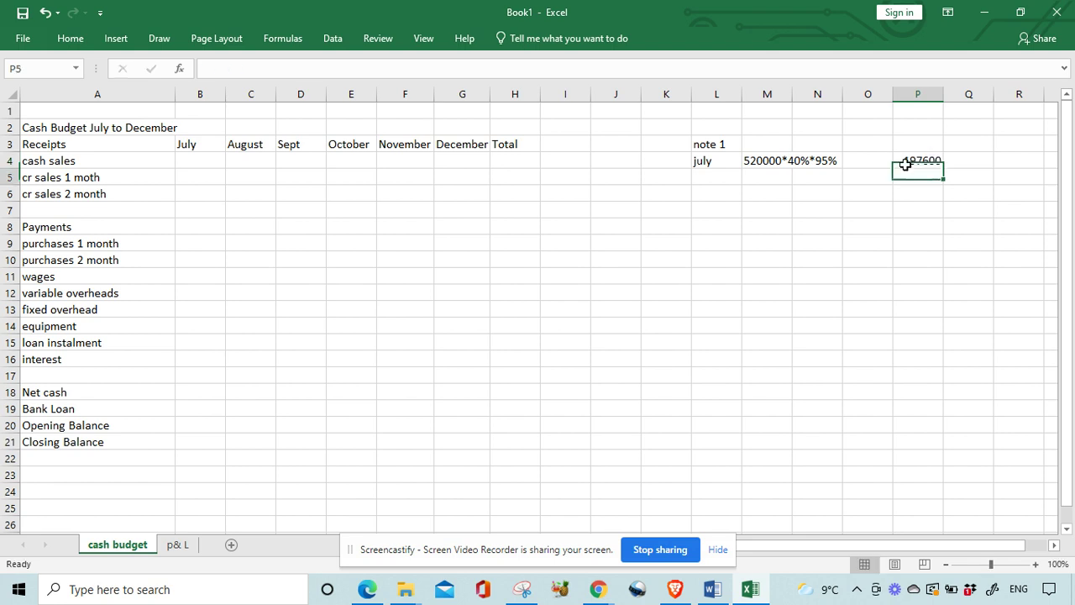
Add an aug row to note 1 with the working 520000*30% in M5 and the result 156000 in P5.
left_click(721, 176)
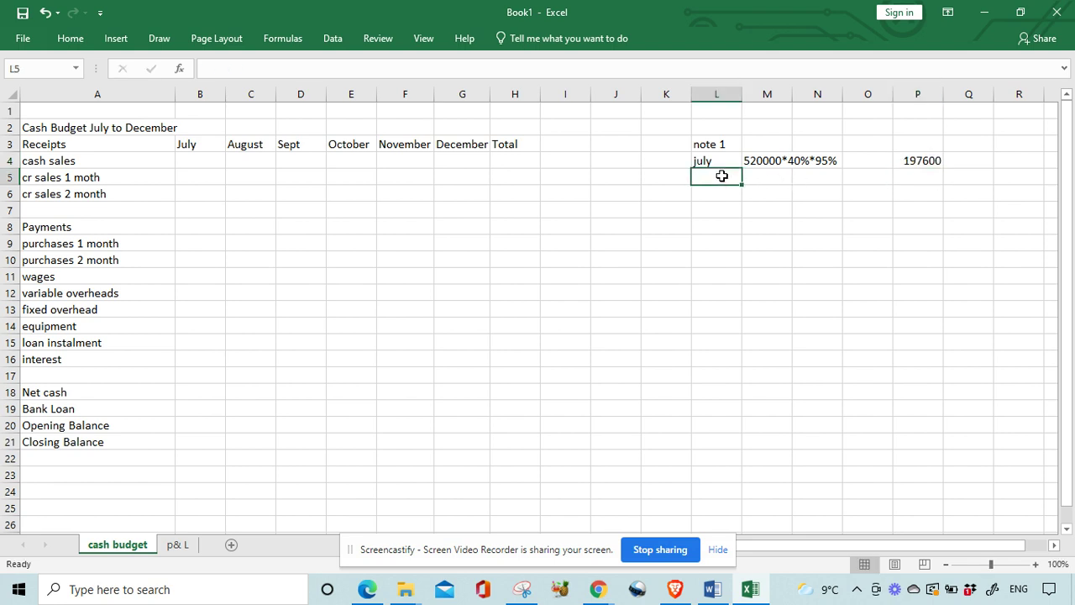
type("aug")
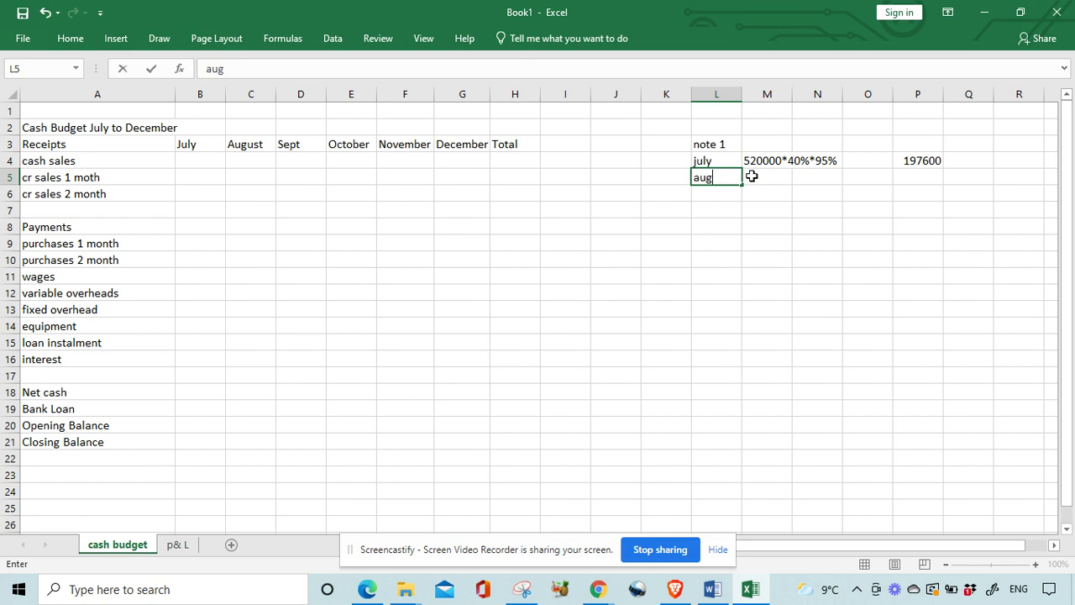
left_click(751, 176)
type("520000*")
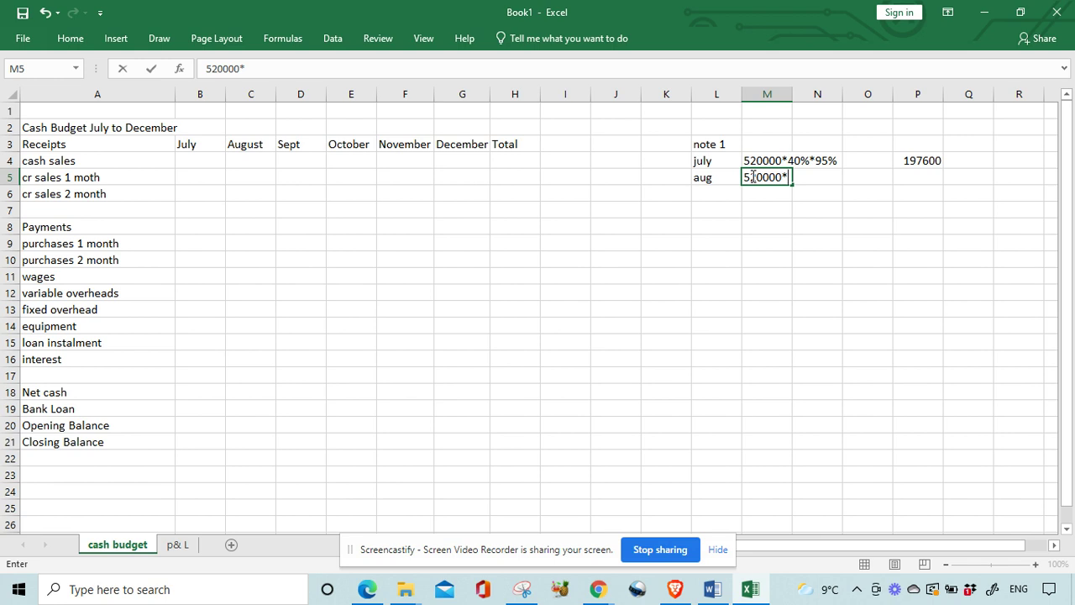
type("30%")
left_click(907, 183)
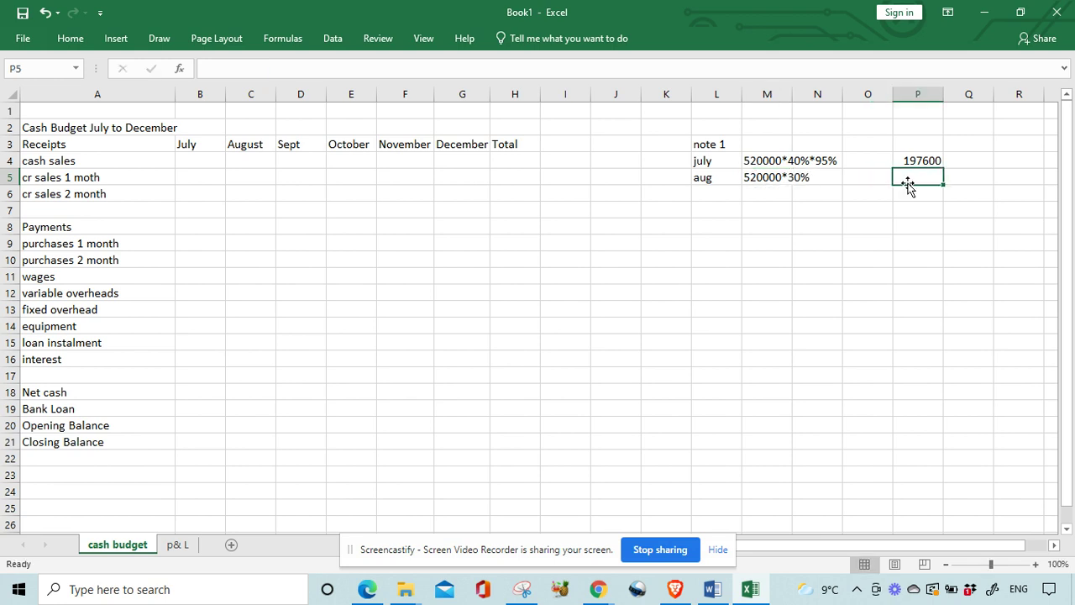
type("156000")
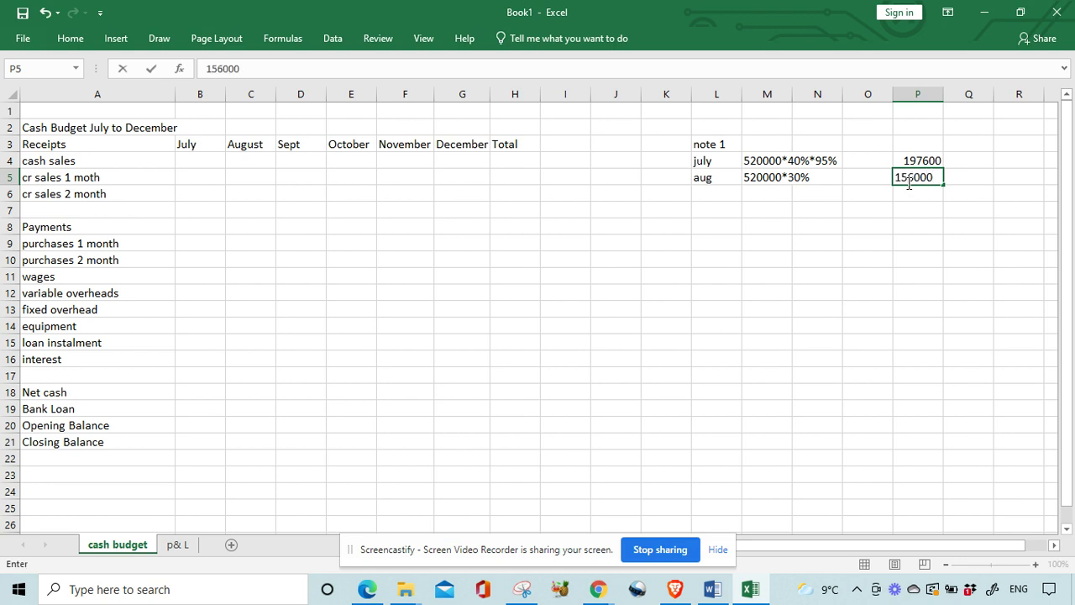
key("Return")
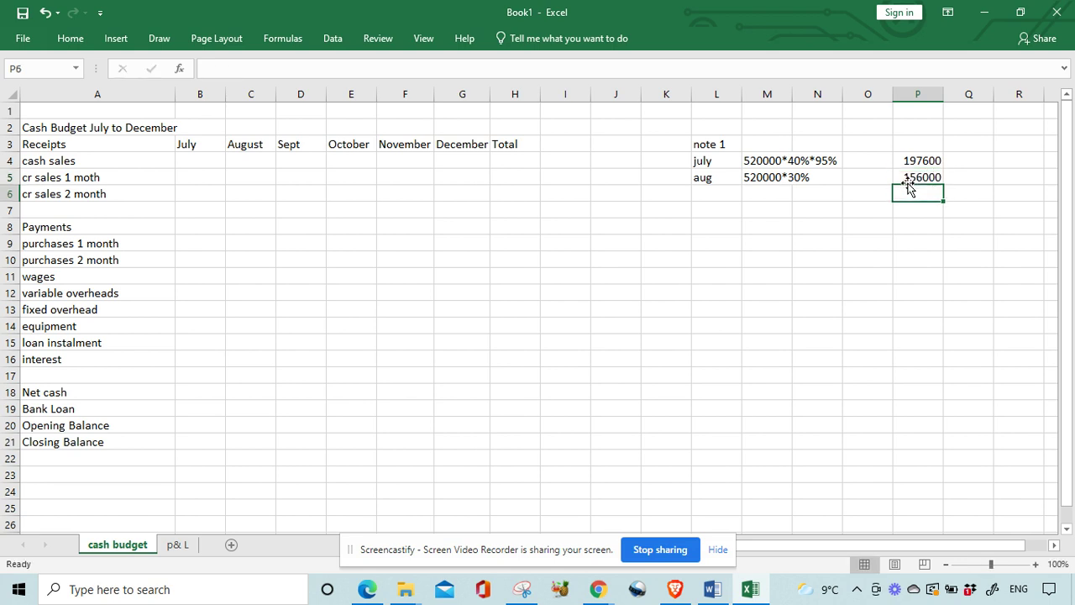
Add a sept row to note 1 with the working 520000*30% in M6 and the result 156000 in P6.
left_click(727, 195)
type("sept")
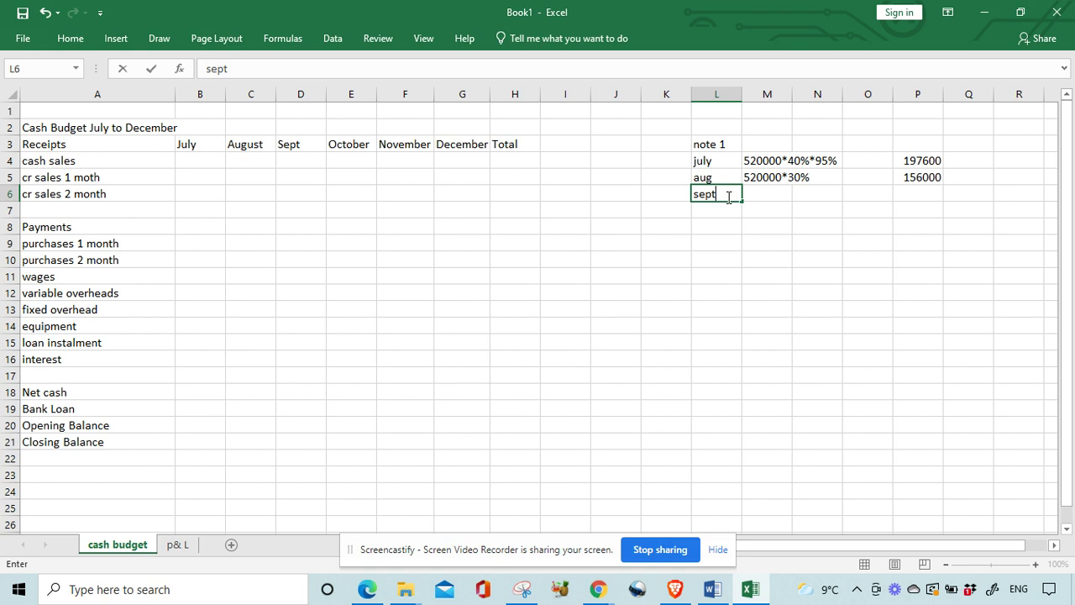
key("Tab")
type("52000")
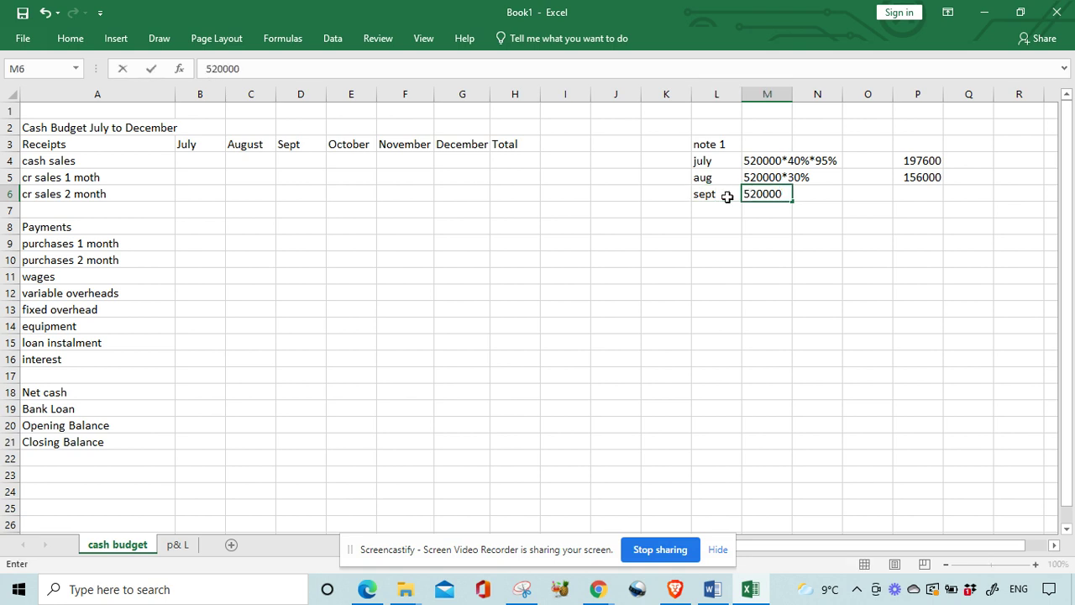
type("0*30%")
left_click(902, 194)
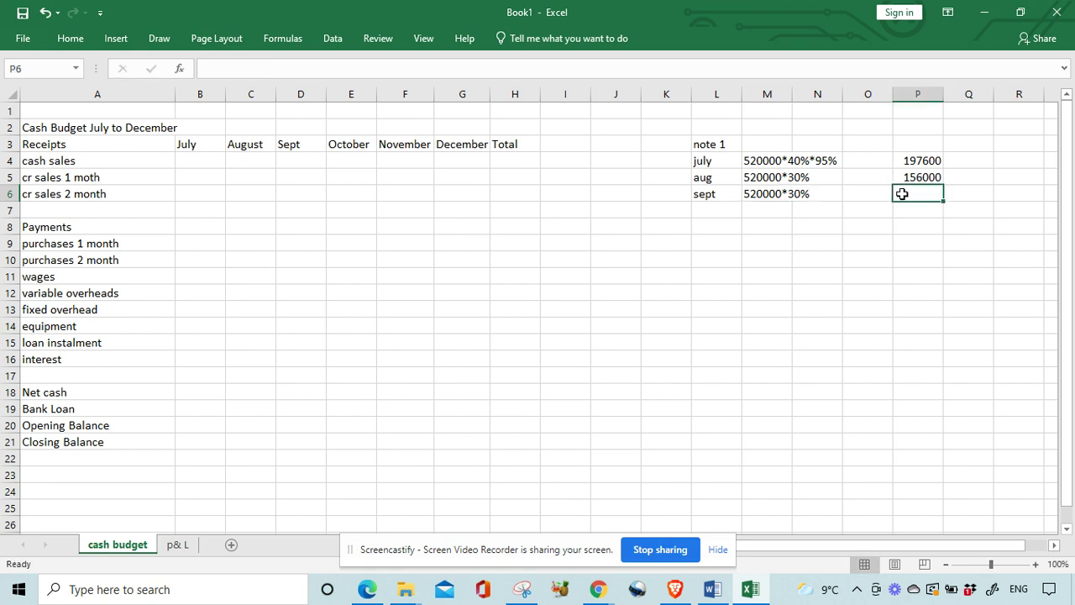
type("156000")
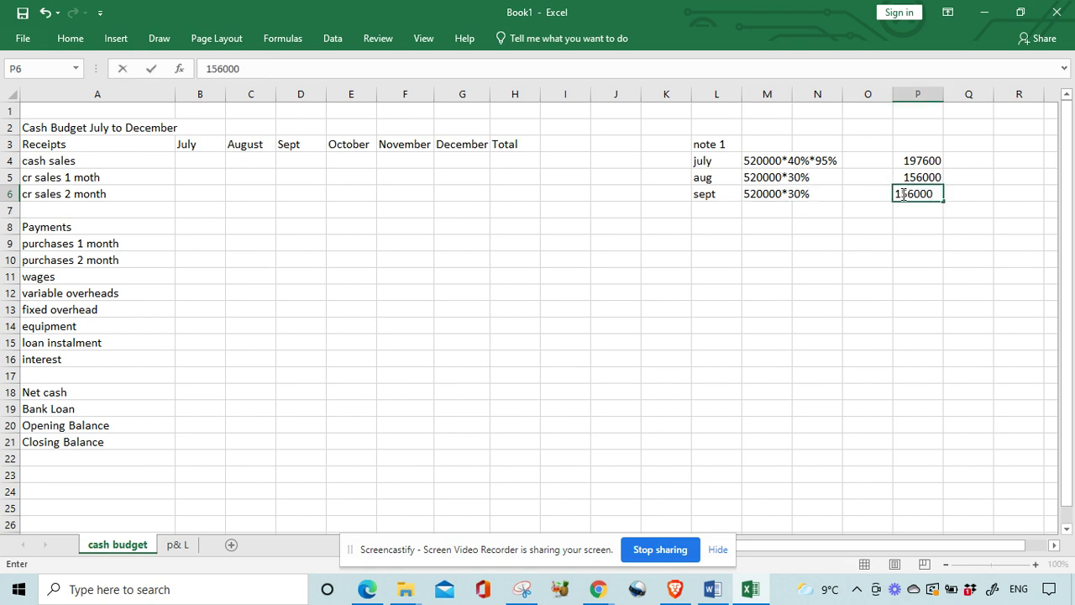
key("Return")
left_click(929, 229)
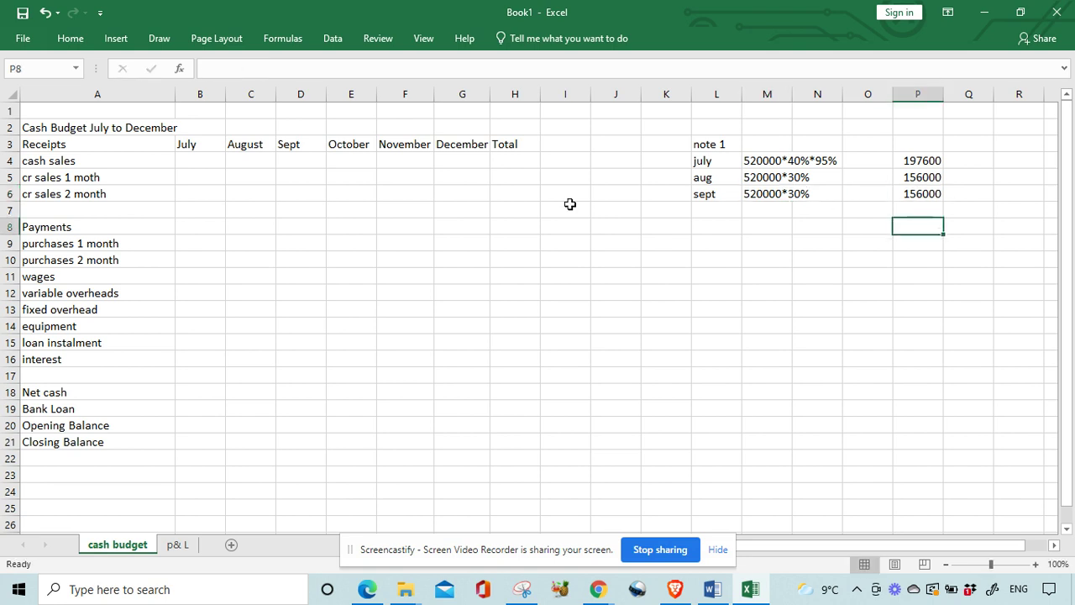
Enter the receipts from July's sales: 197600 cash in B4, 156000 one-month credit in C5 and 156000 two-month credit in D6.
left_click(204, 164)
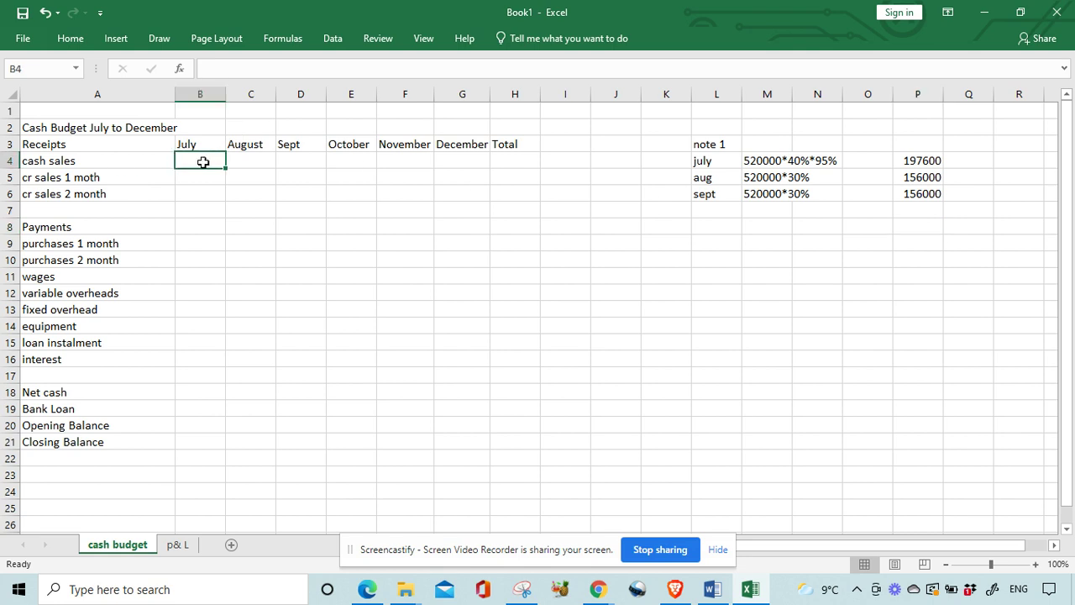
type("197600")
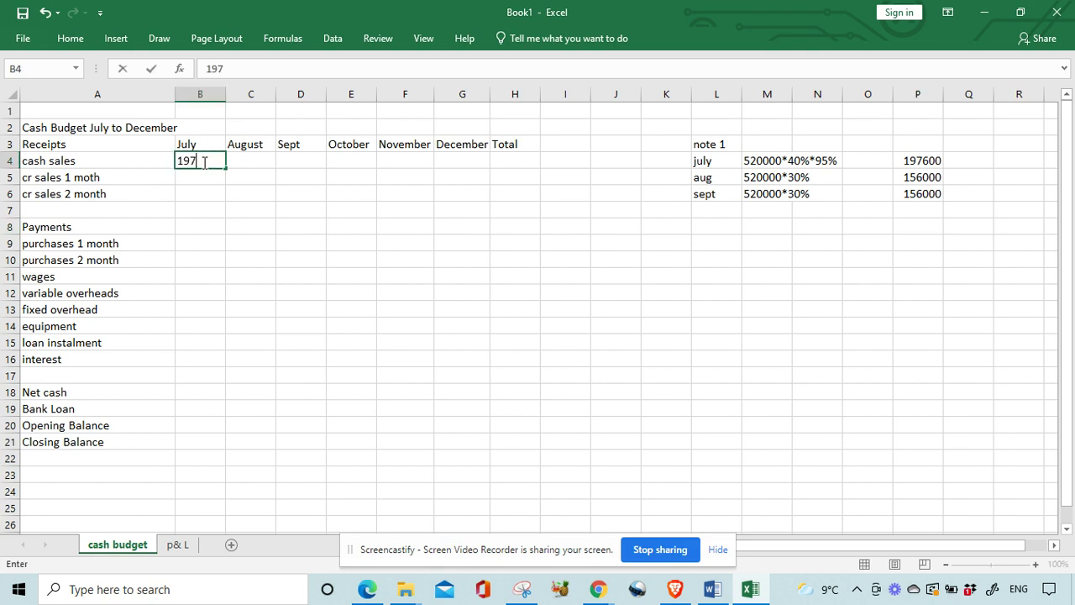
left_click(243, 176)
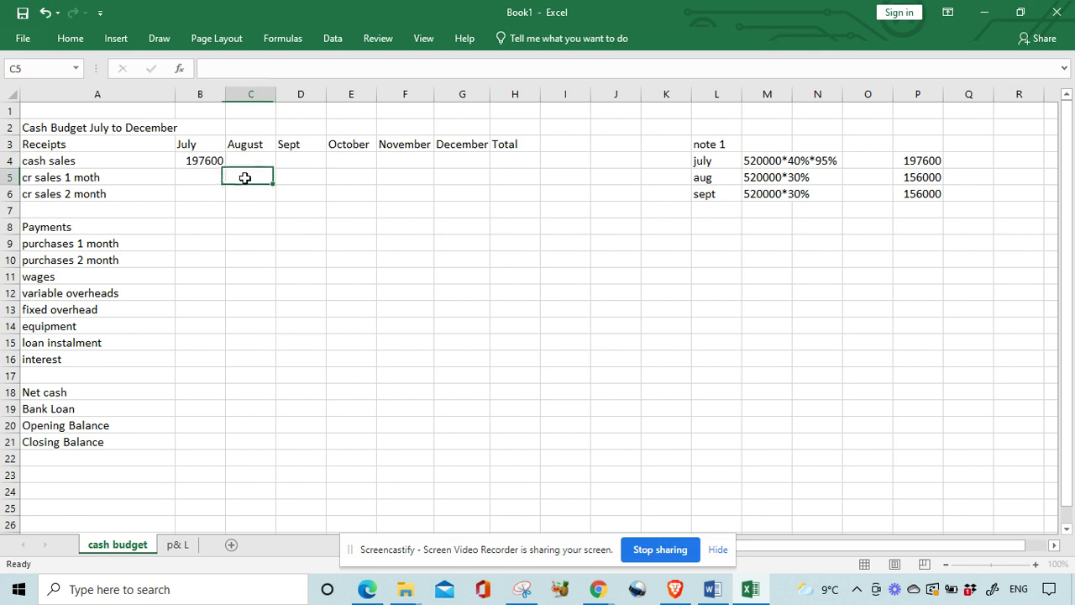
type("156000")
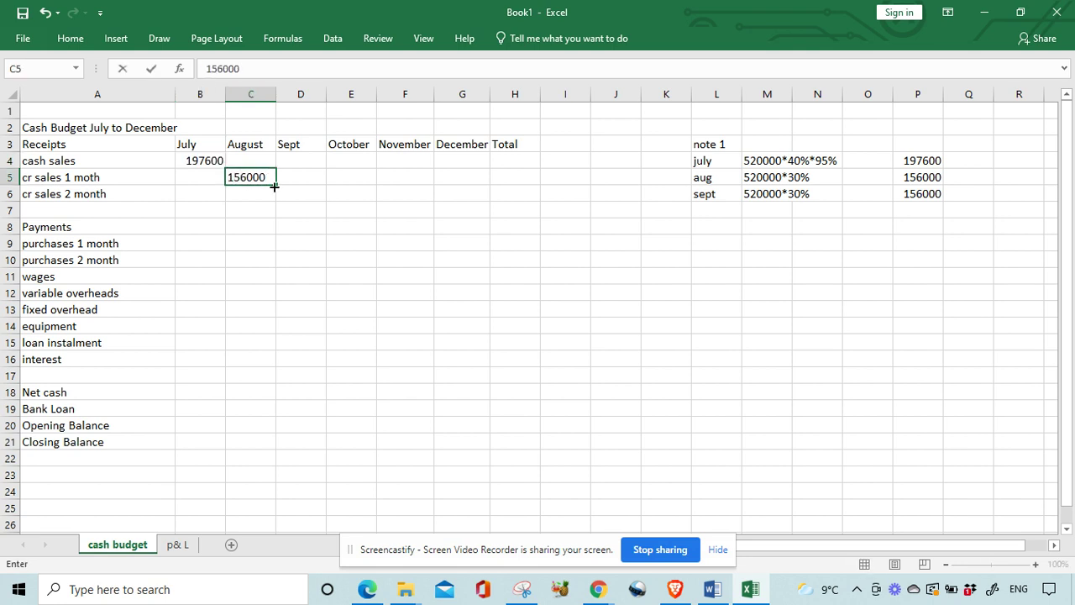
left_click(303, 197)
type("156000")
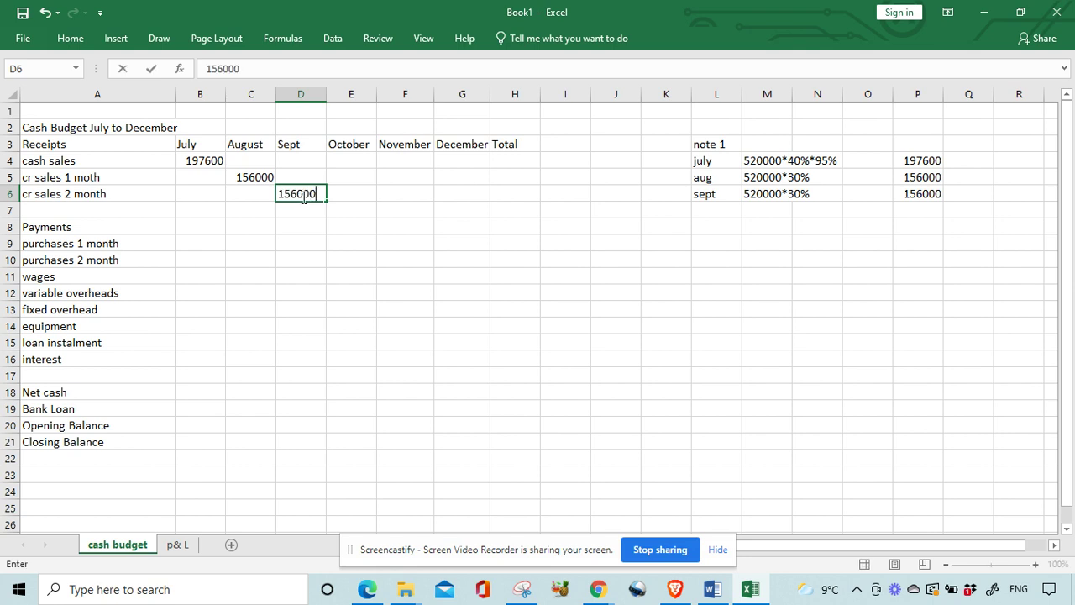
left_click(349, 225)
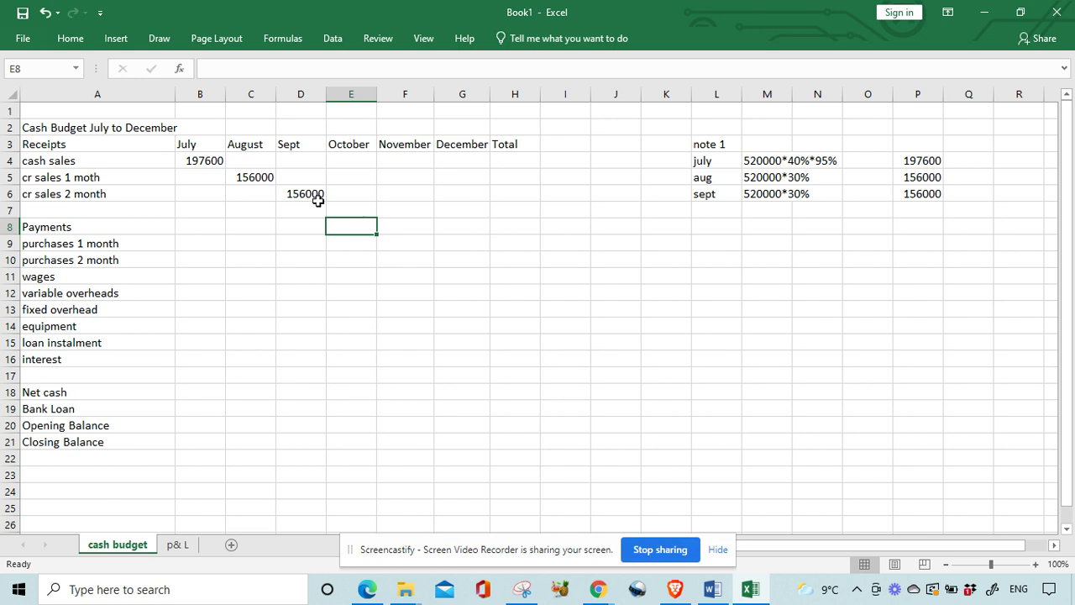
Check August's sales in the PDF question, return to Excel and enter its receipts: 205200 in C4, 162000 in D5 and 162000 in E6.
left_click(363, 589)
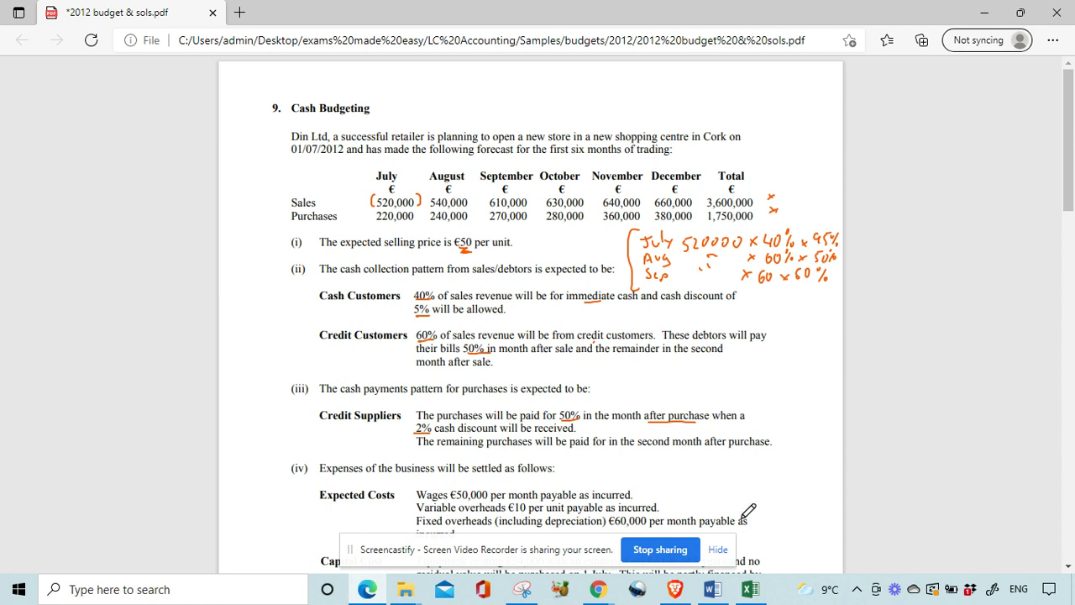
left_click(750, 590)
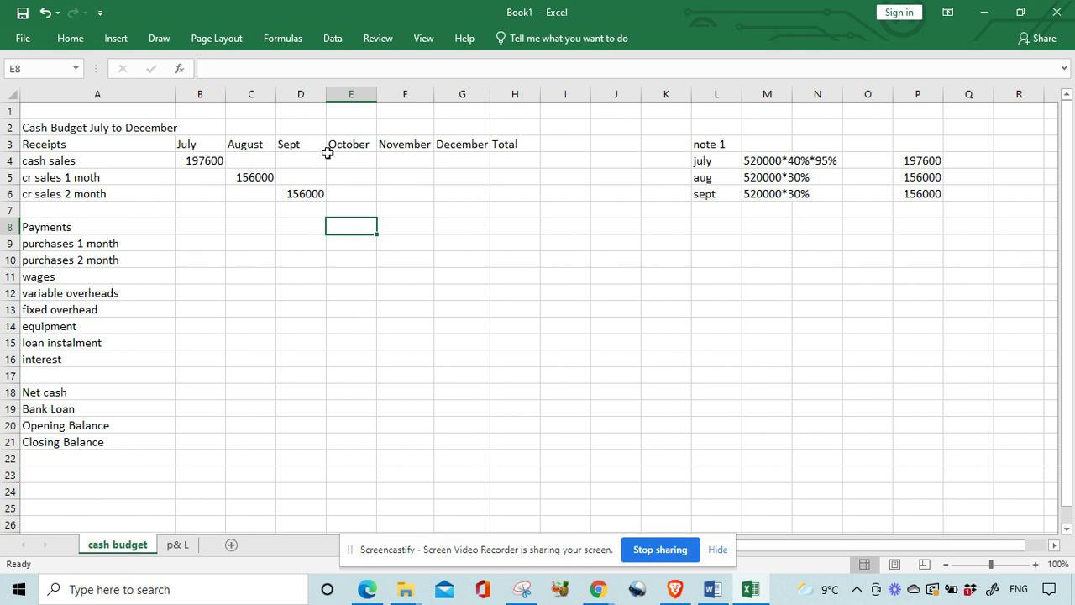
left_click(259, 158)
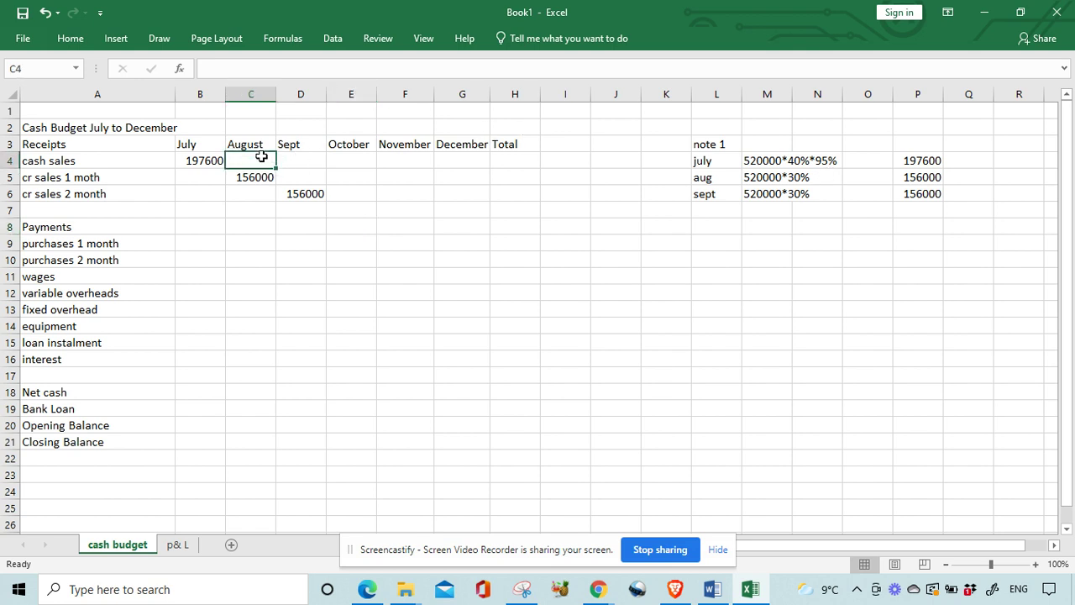
type("205200")
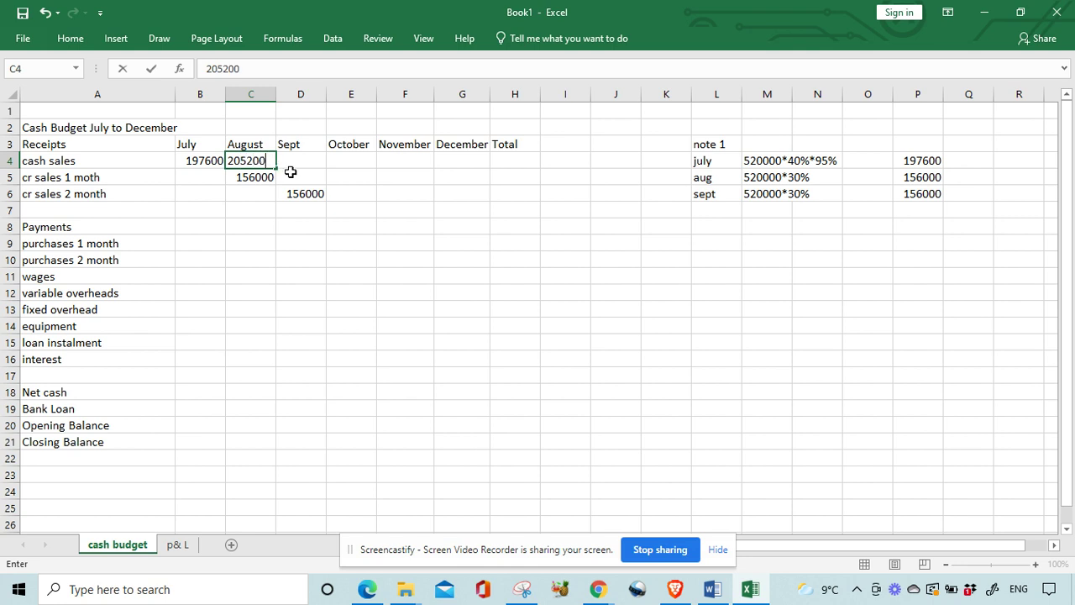
left_click(295, 177)
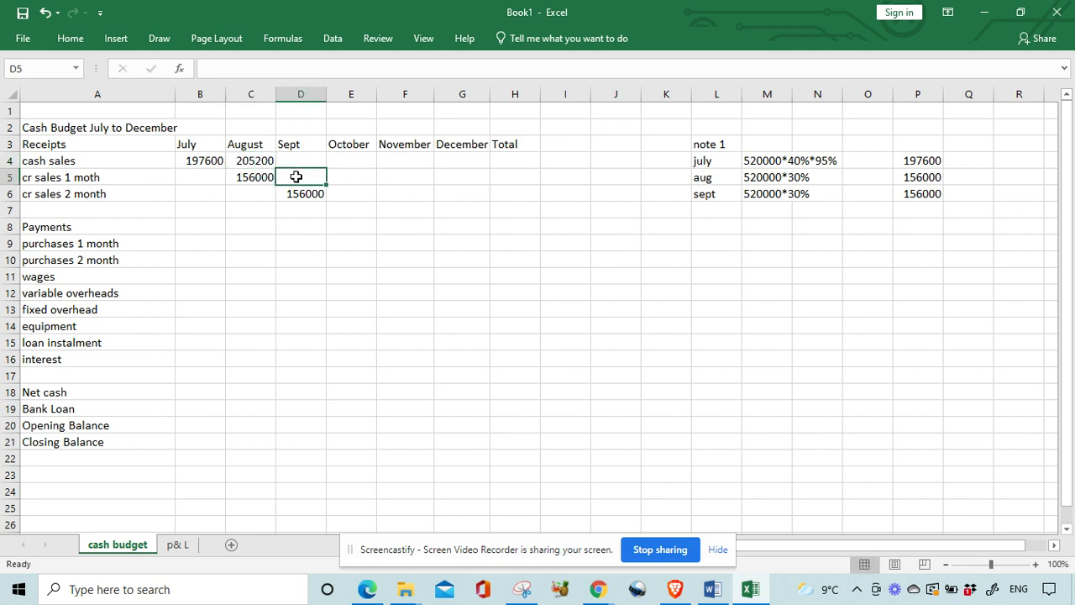
type("163")
key("BackSpace")
type("2000")
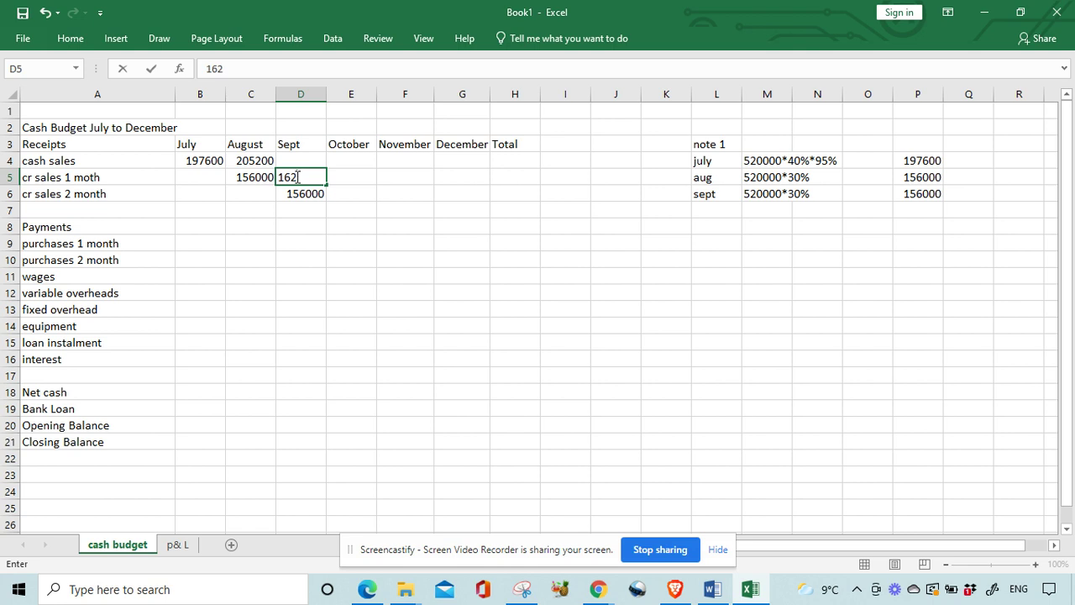
left_click(347, 192)
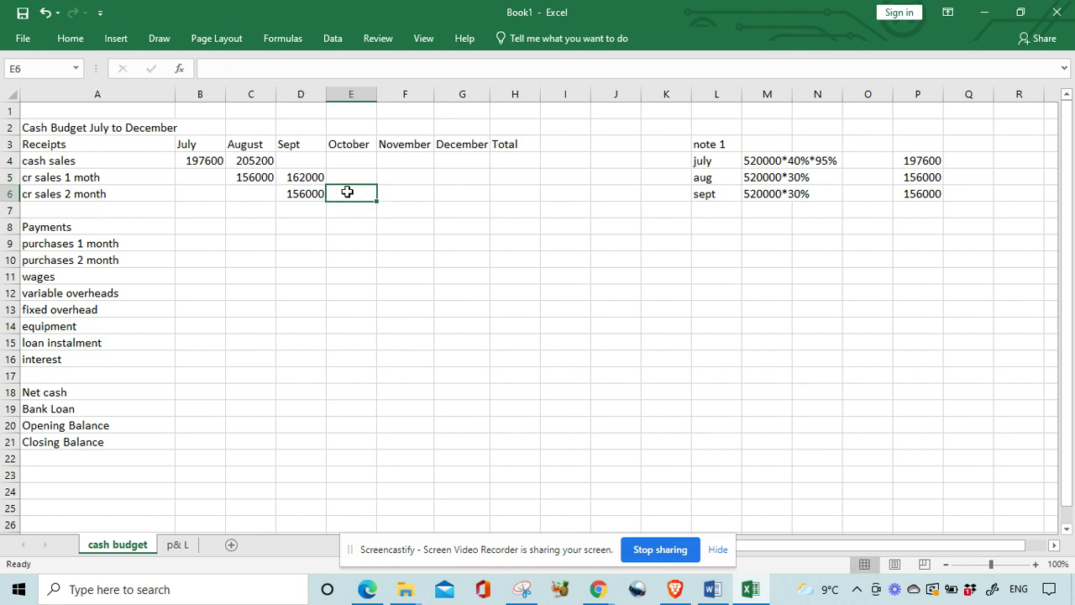
type("162000")
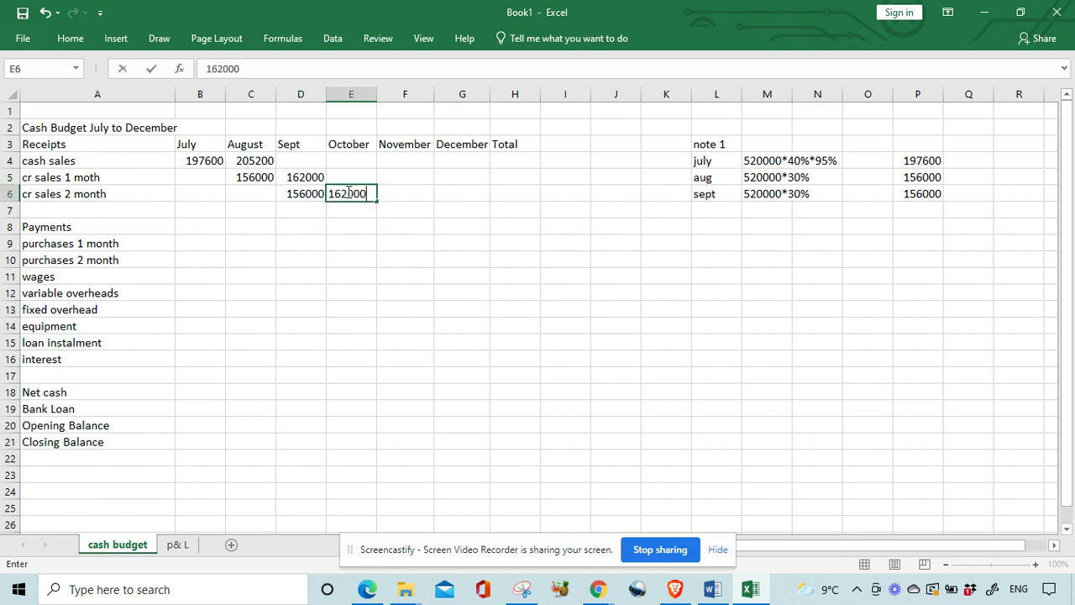
key("Return")
left_click(374, 262)
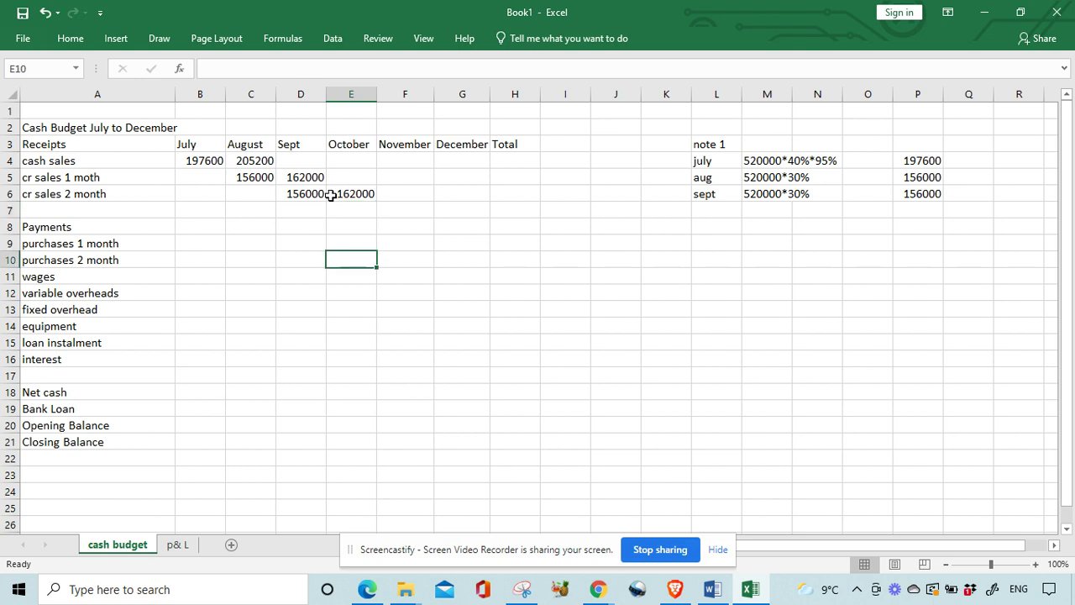
Check September's sales in the PDF question, return to Excel and enter its receipts: 231800 in D4, 183000 in E5 and 183000 in F6.
left_click(305, 160)
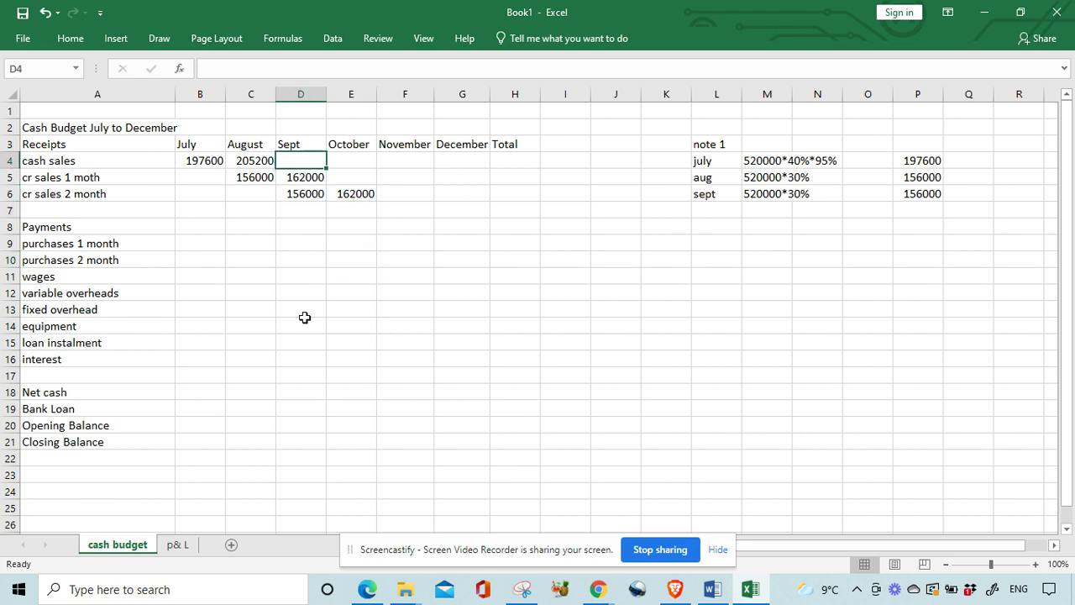
left_click(365, 587)
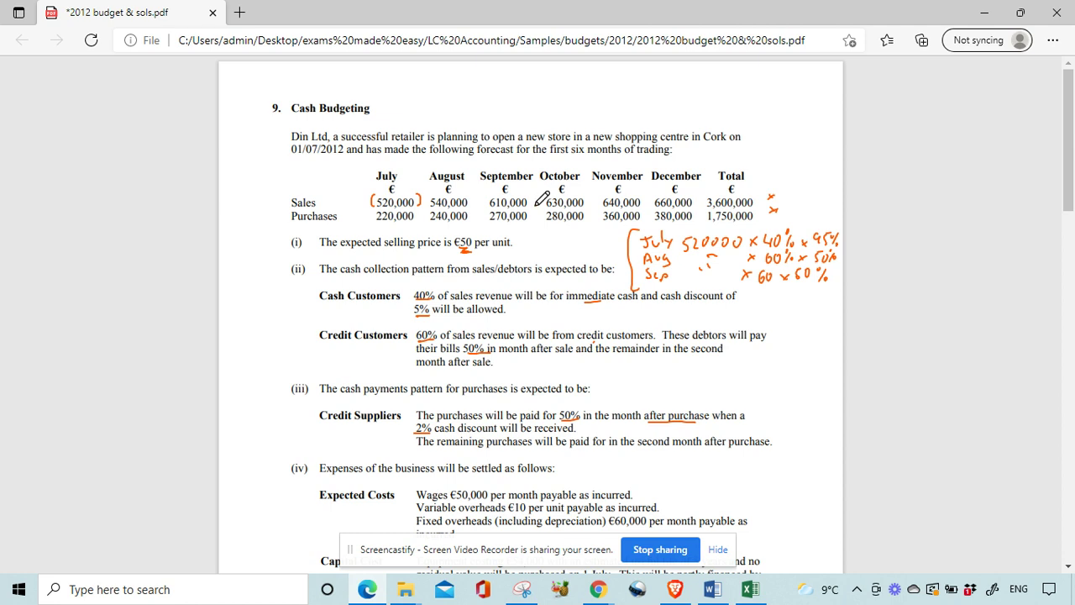
left_click(743, 580)
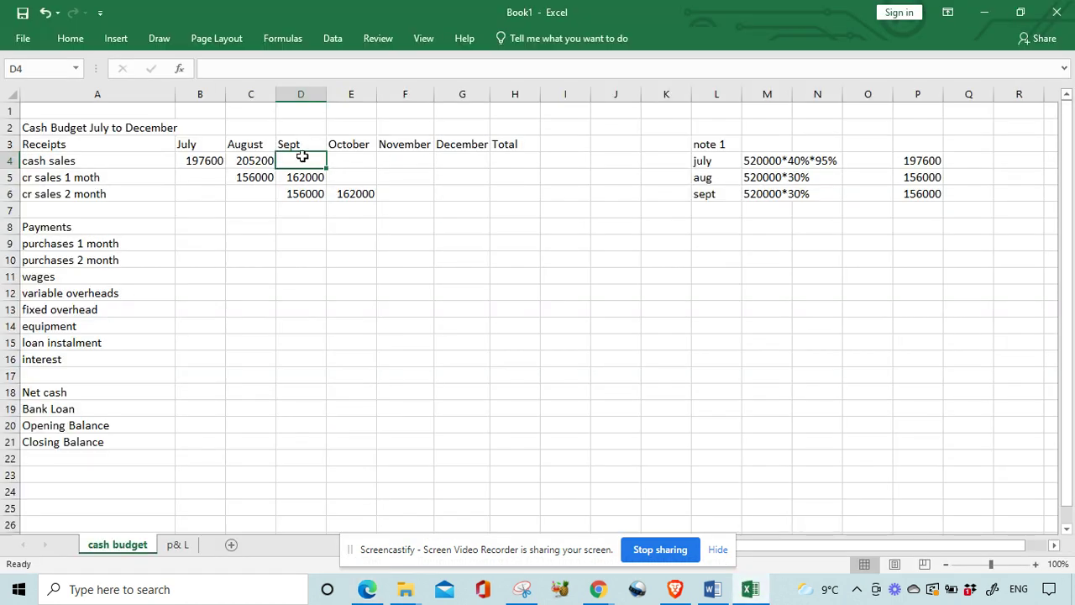
type("231800")
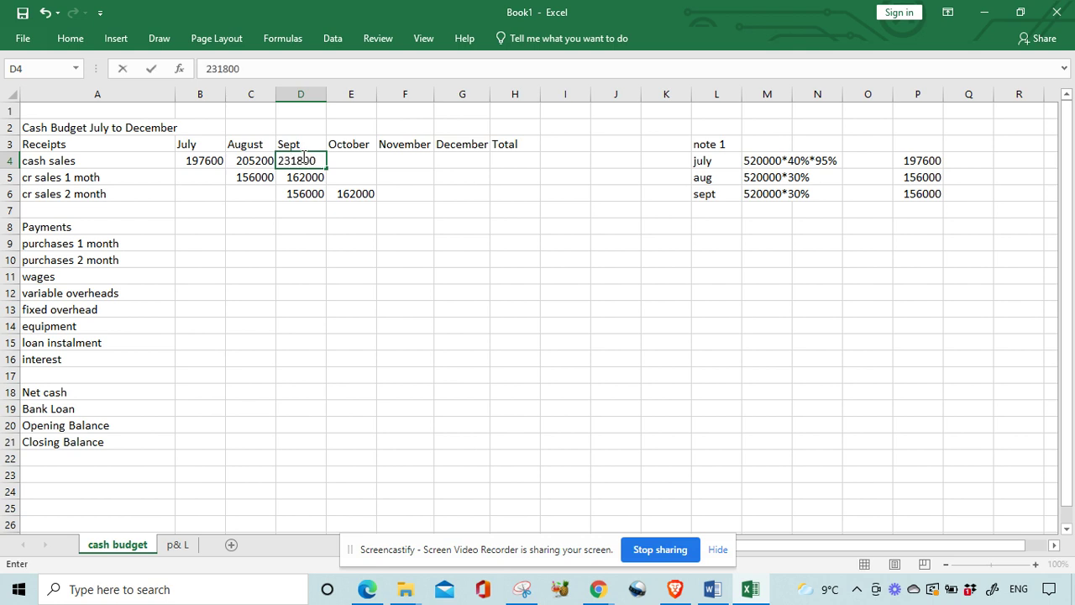
key("Return")
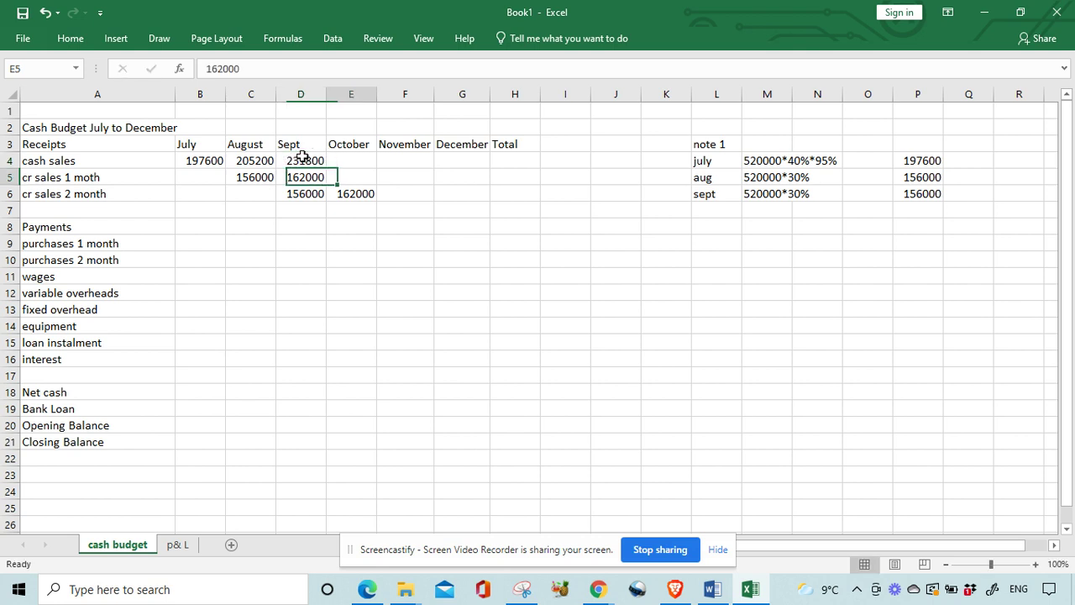
key("Right")
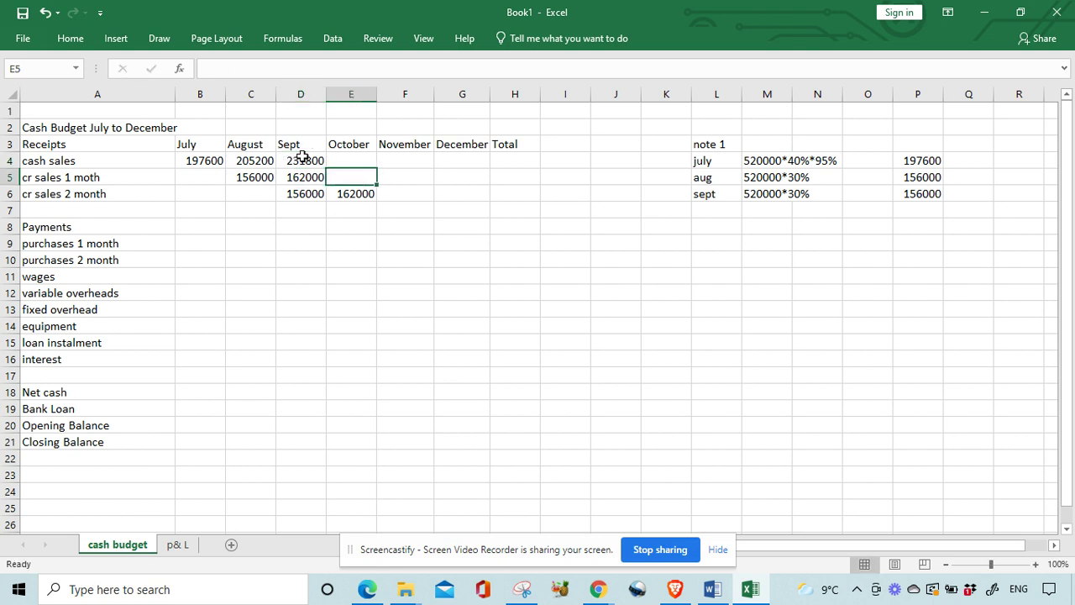
type("183000")
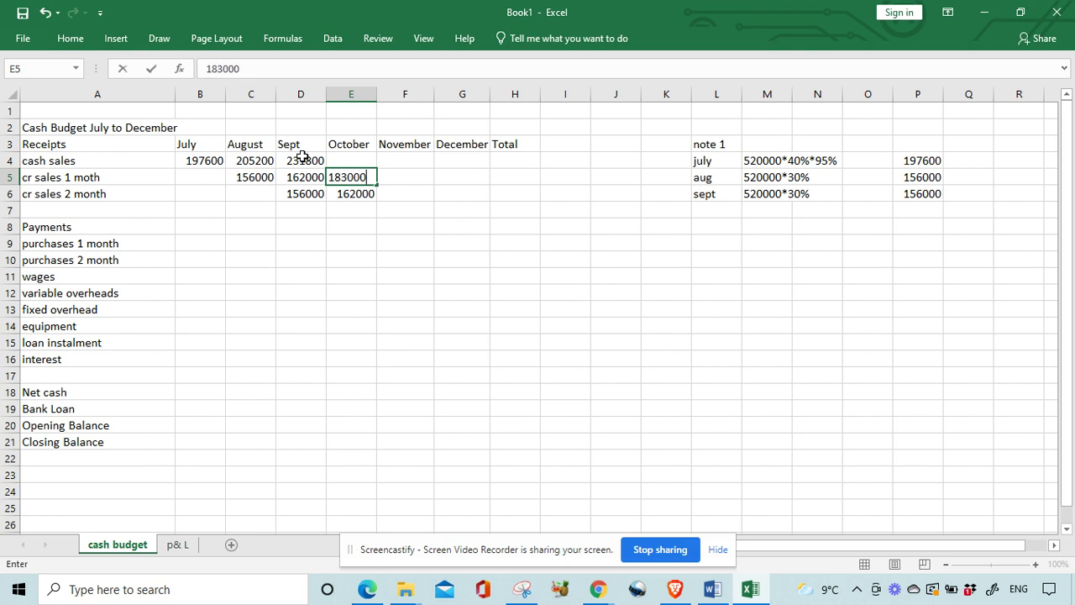
key("Return")
key("Right")
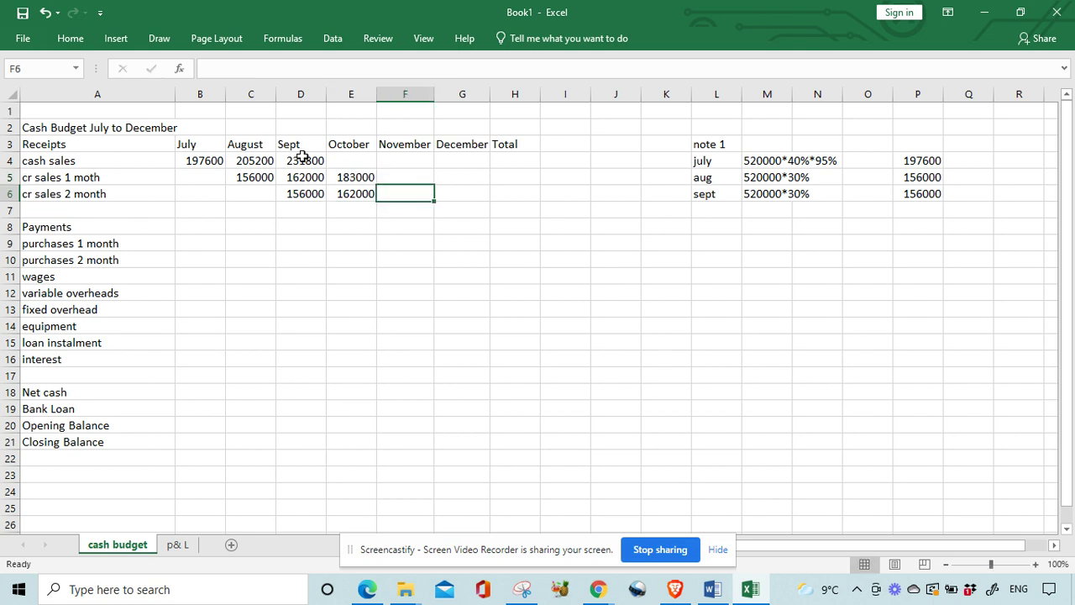
type("183000")
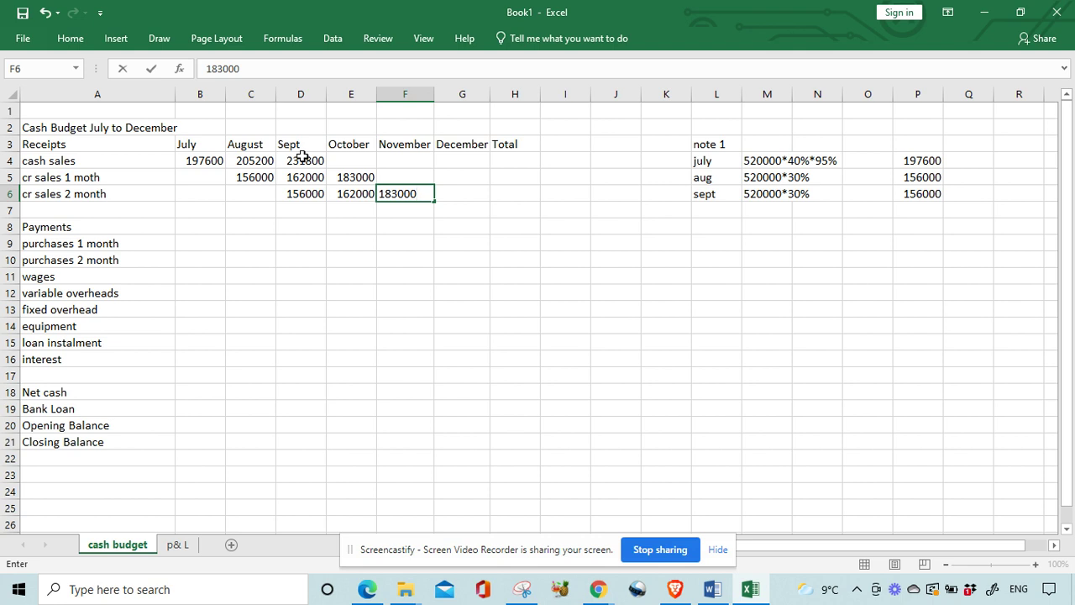
left_click(346, 262)
Enter the receipts from October's sales: 239400 cash in E4, 189000 one-month credit in F5 and 189000 two-month credit in G6.
left_click(354, 163)
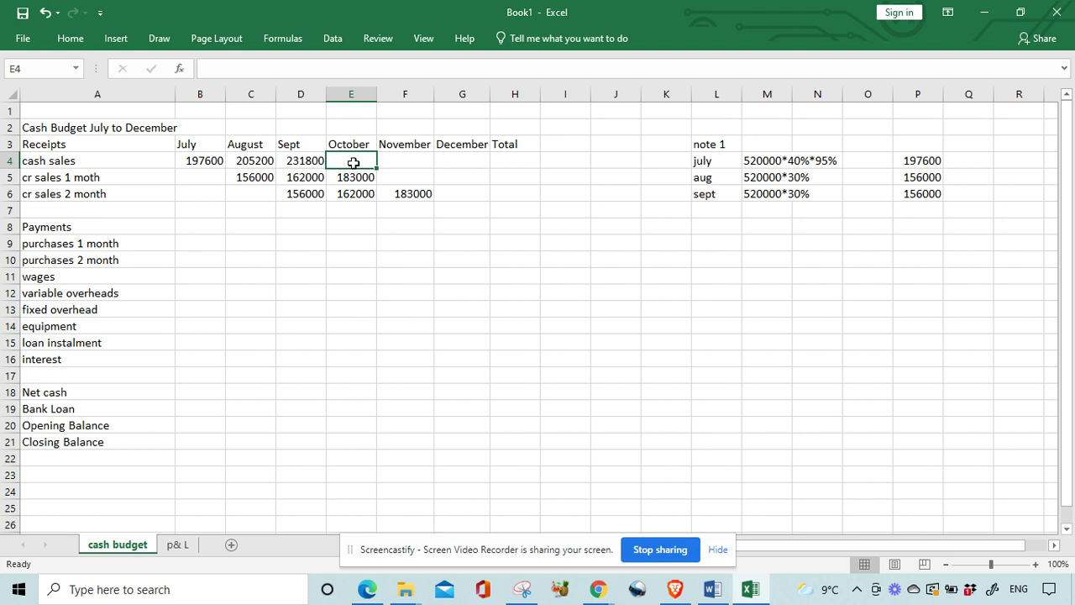
type("2")
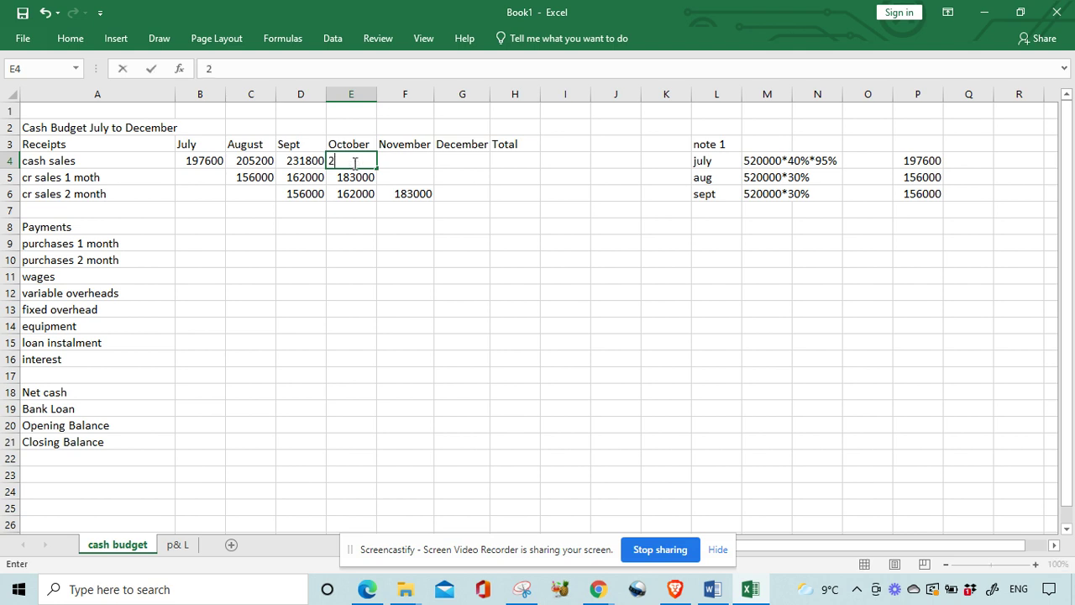
type("39400")
left_click(401, 180)
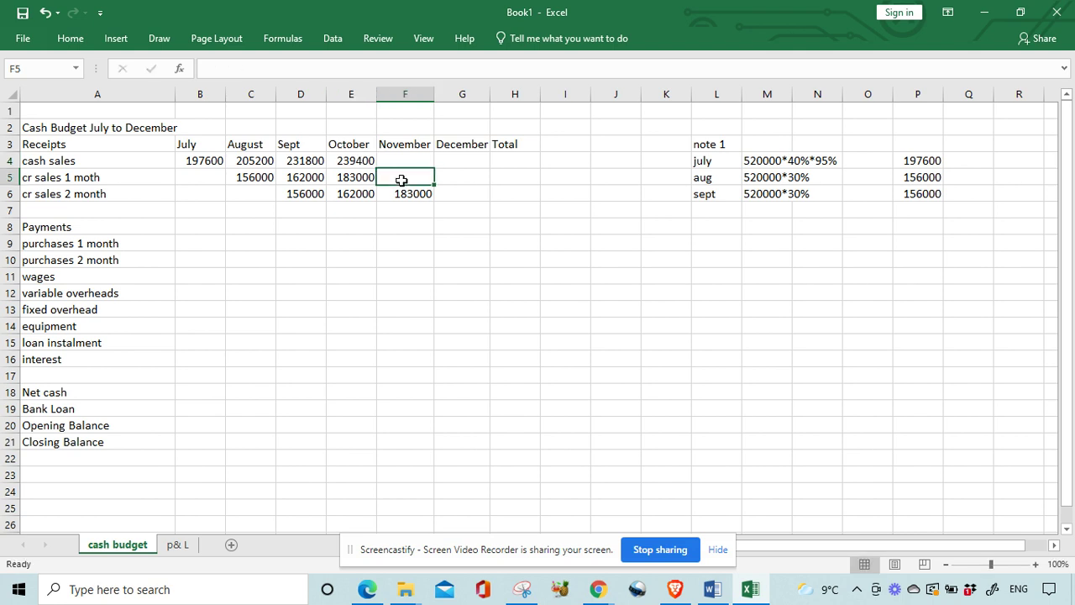
type("19")
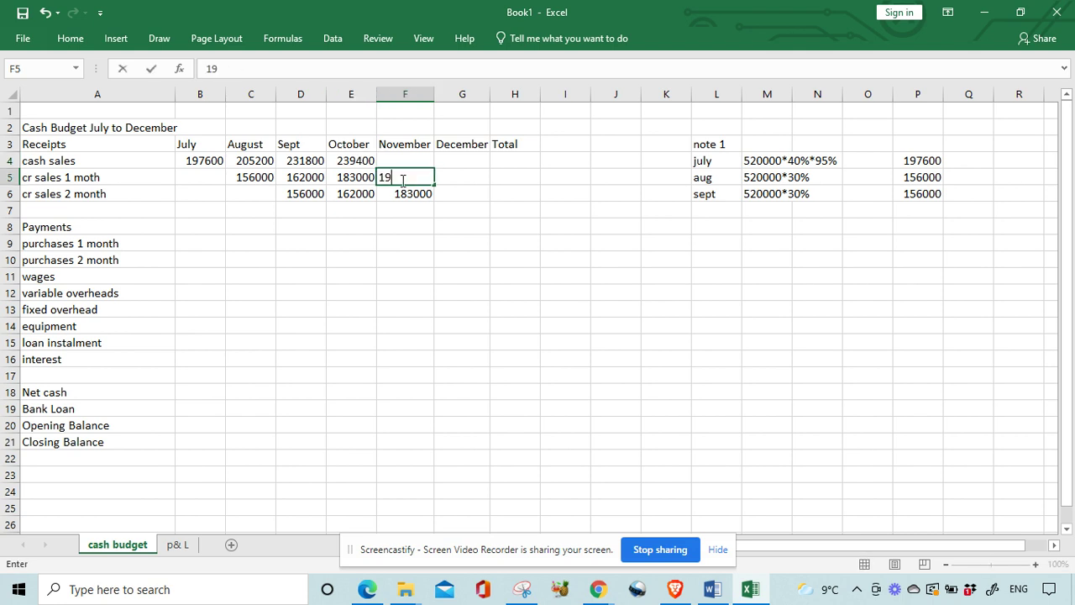
key("BackSpace")
type("89000")
left_click(464, 196)
type("189")
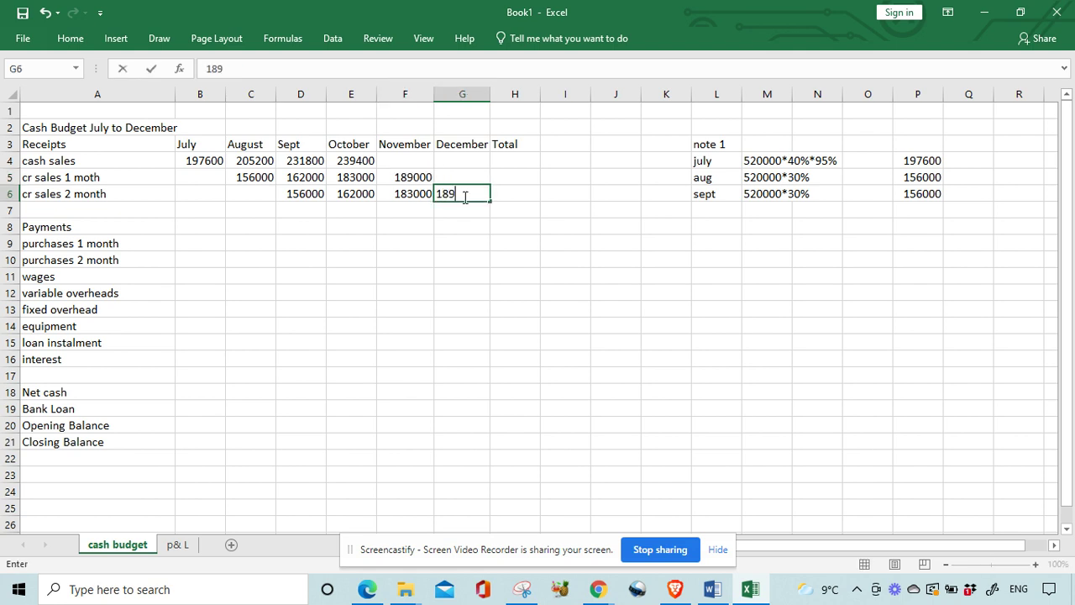
type("000")
left_click(513, 240)
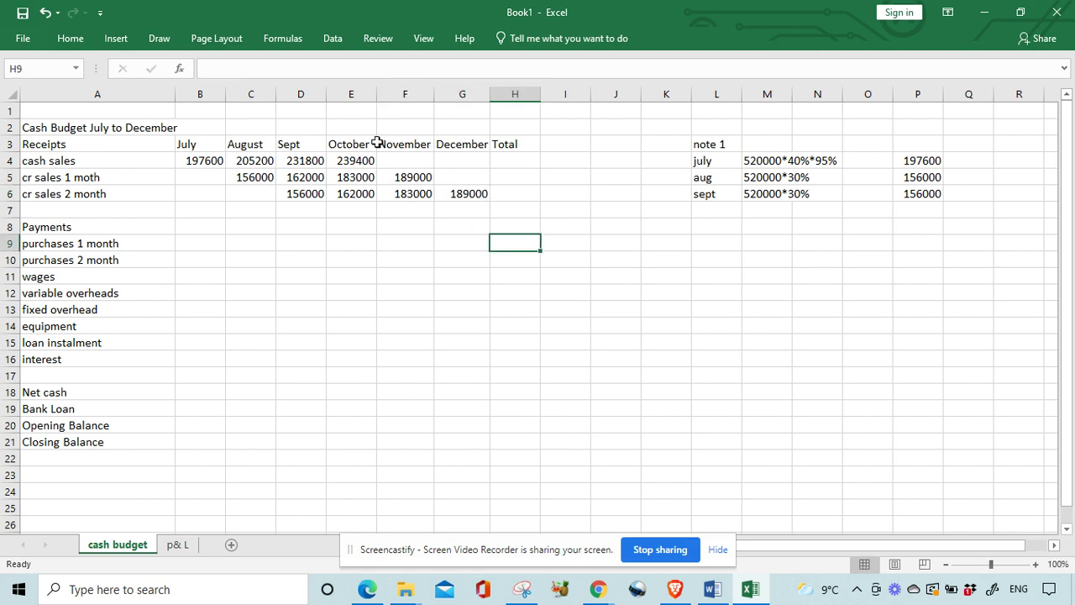
Enter the receipts from November's sales: 243200 cash in F4 and 192000 one-month credit in G5.
left_click(415, 160)
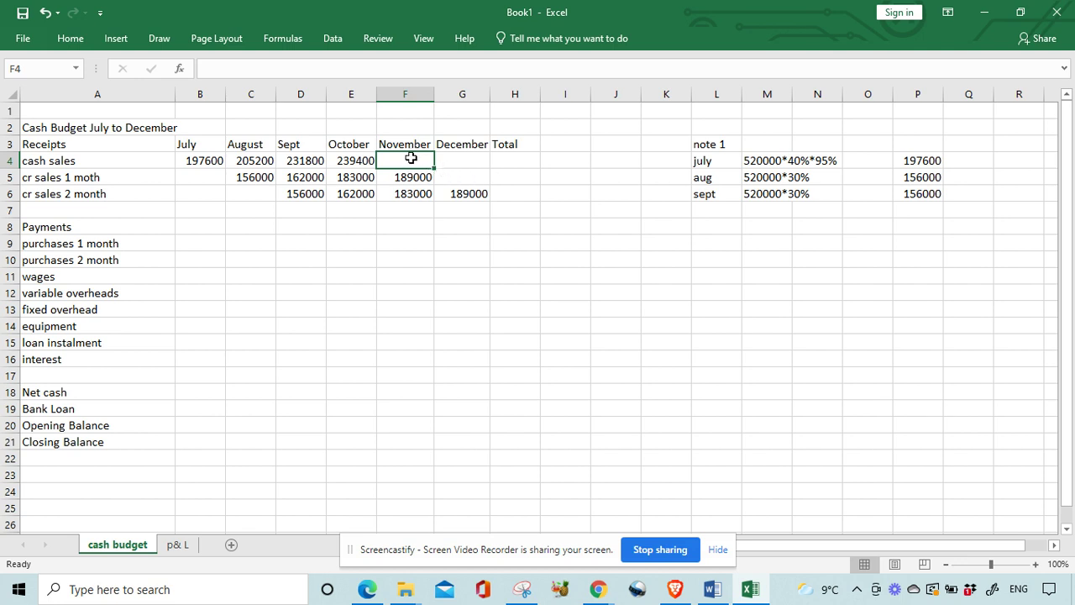
type("243")
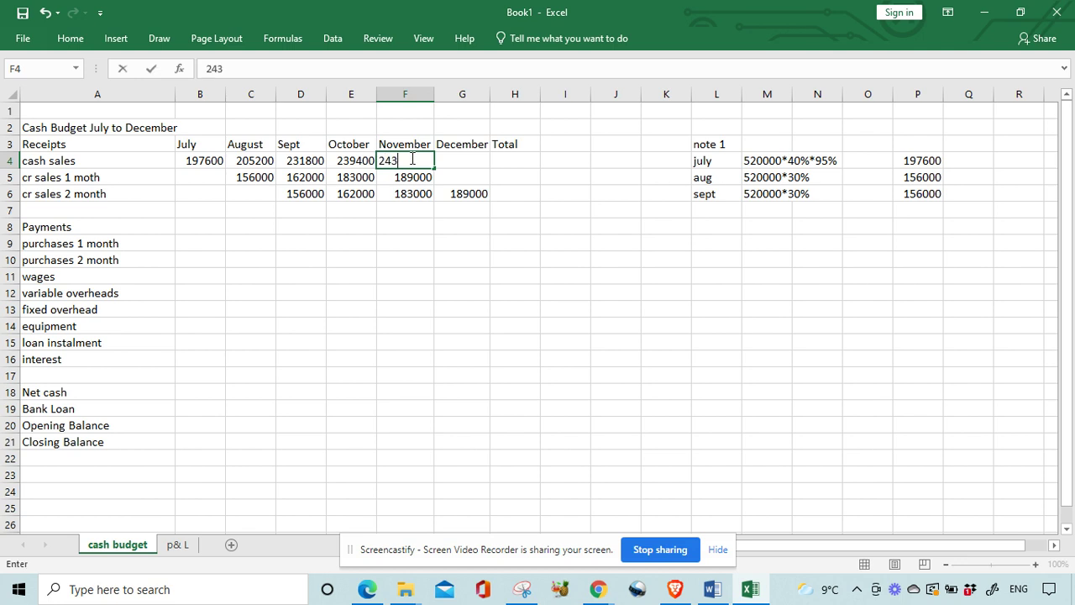
type("200")
left_click(460, 176)
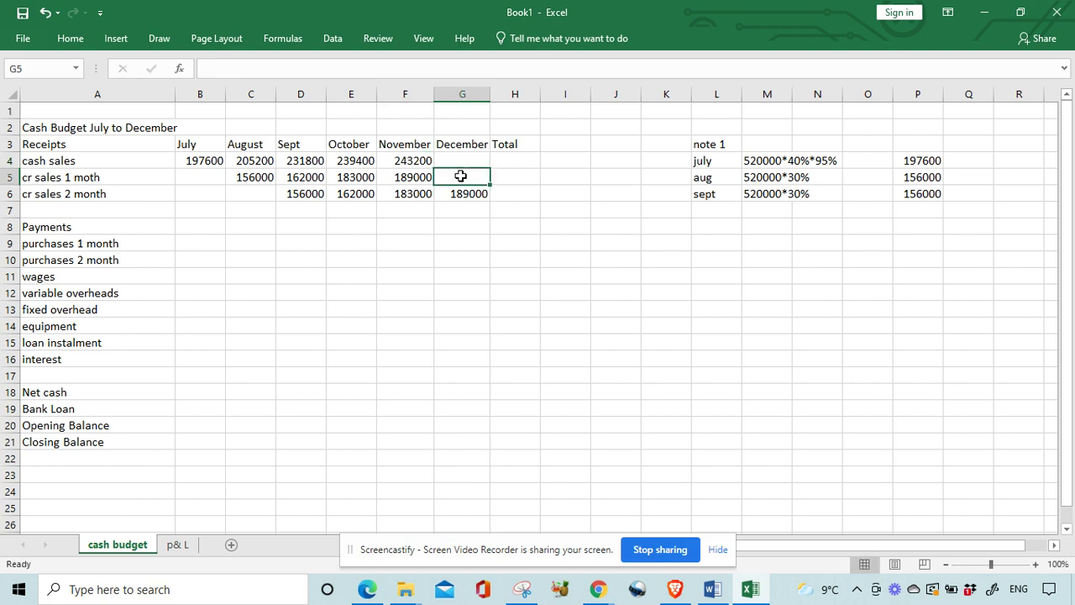
type("192000")
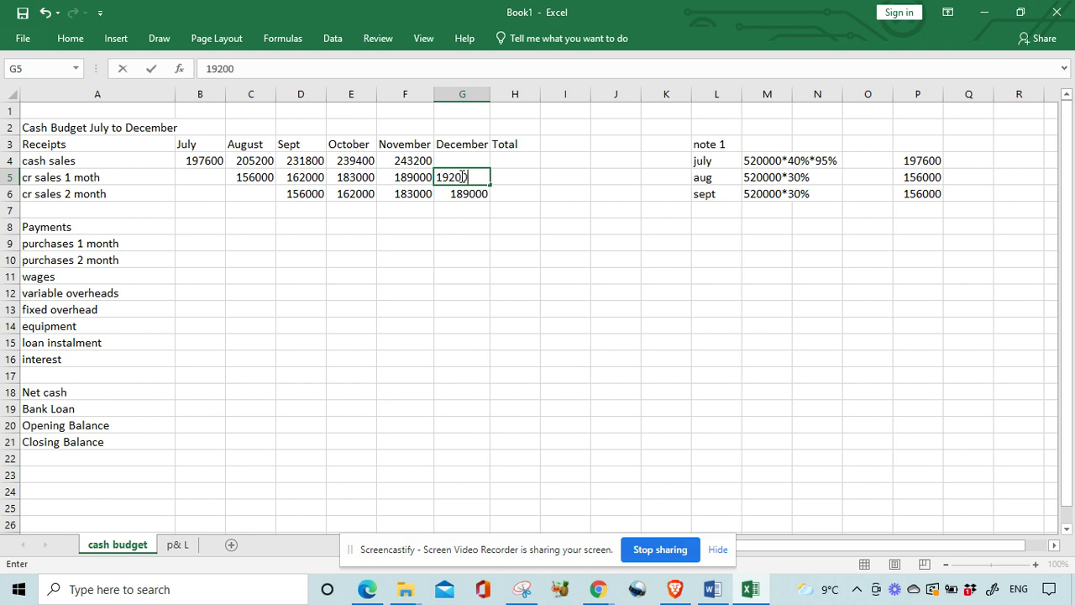
left_click(479, 240)
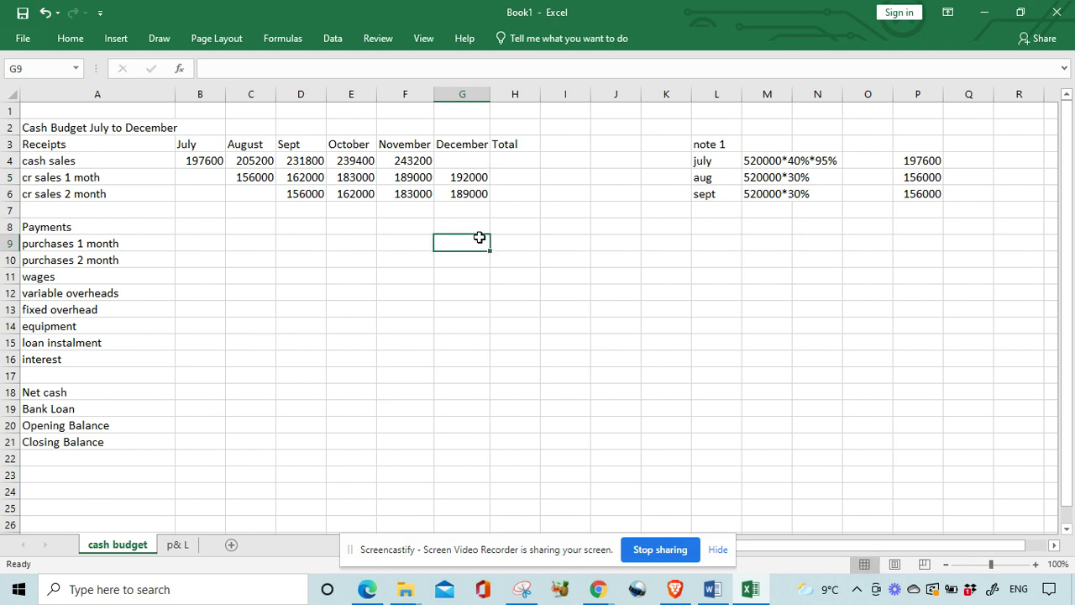
Check December's sales in the PDF question, return to Excel and enter 250800 as December cash sales in G4.
left_click(472, 160)
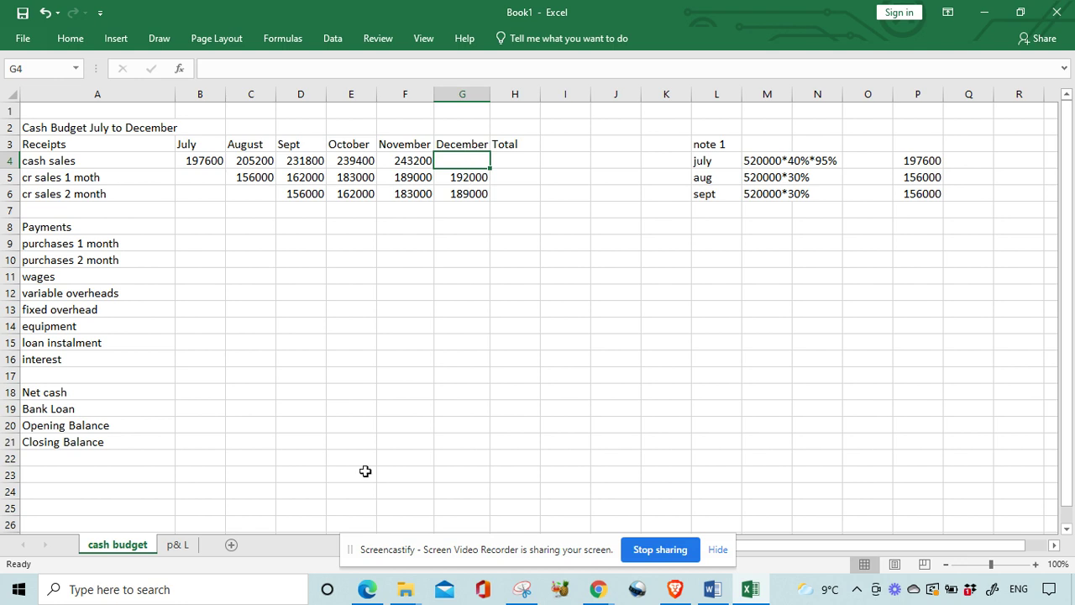
left_click(367, 588)
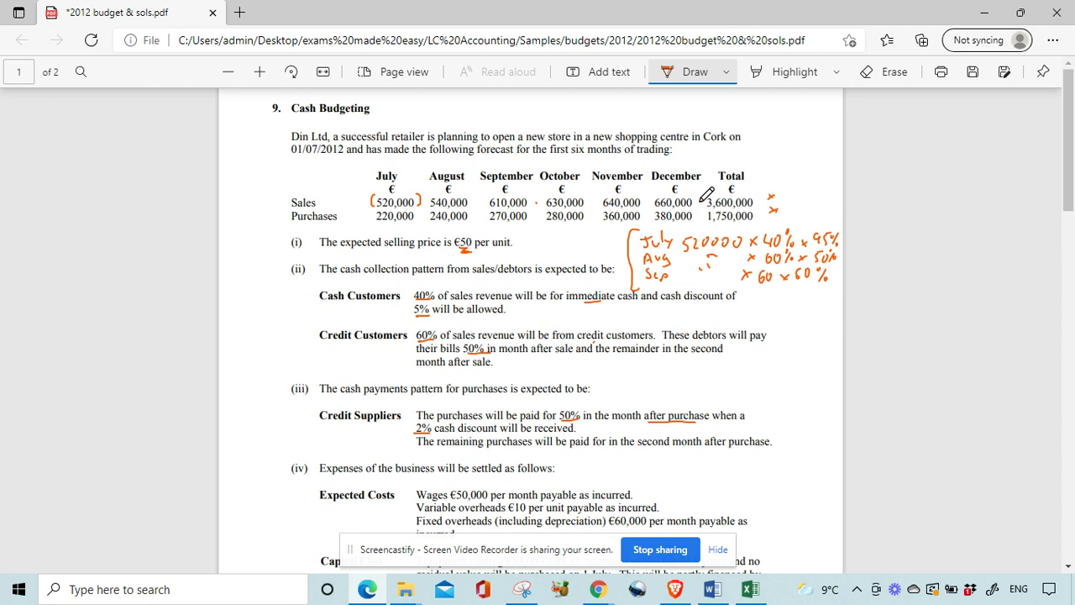
left_click(750, 588)
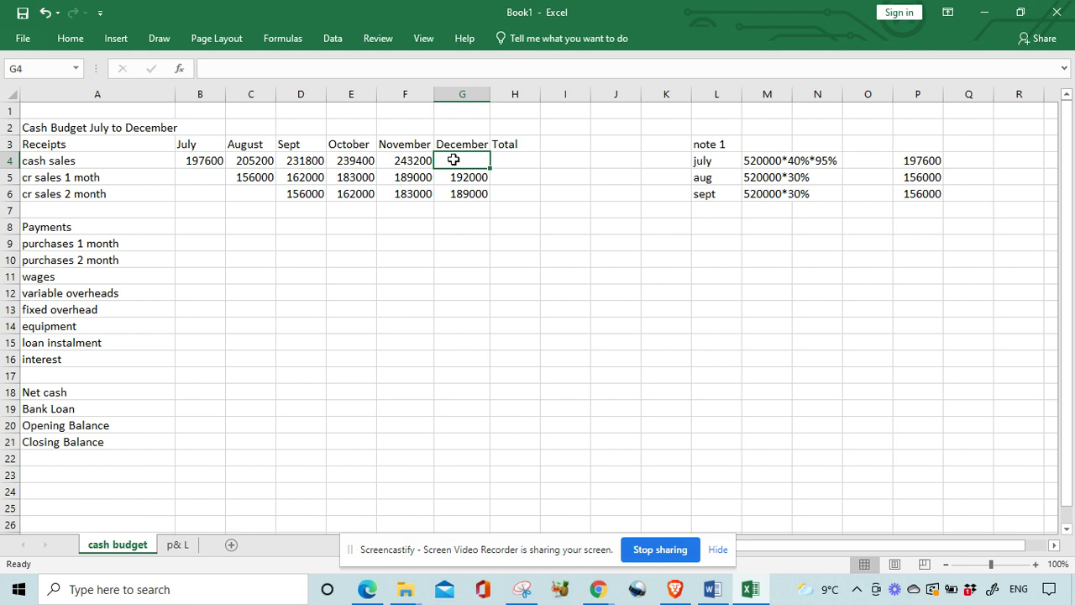
type("250")
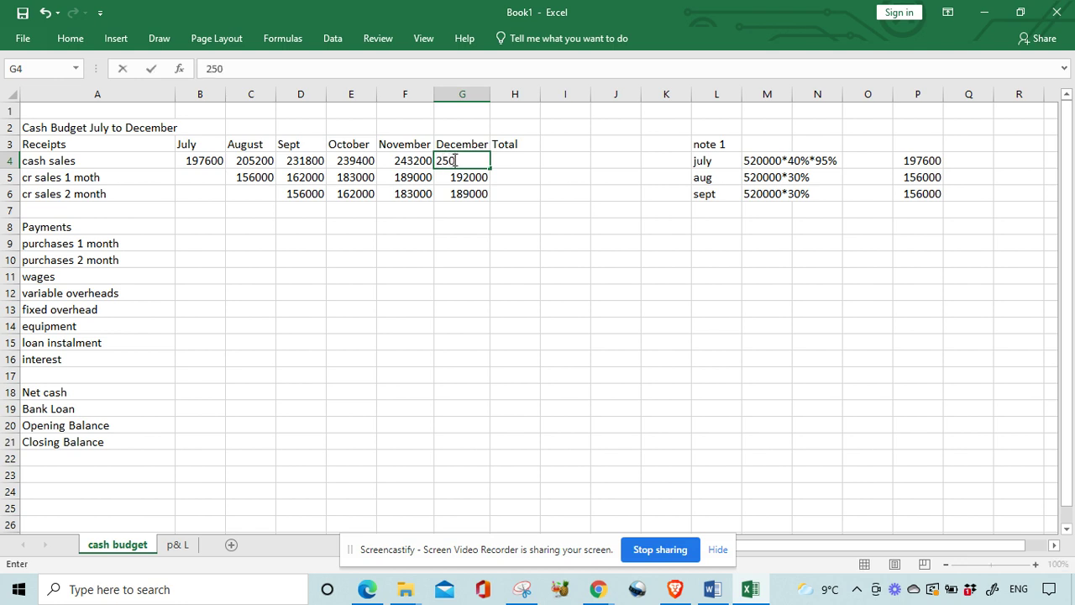
type("800")
left_click(547, 242)
Total the cash sales row in H4 with =SUM(B4:G4) and fill the formula down to H6 for both credit sales rows.
left_click(518, 161)
type("=")
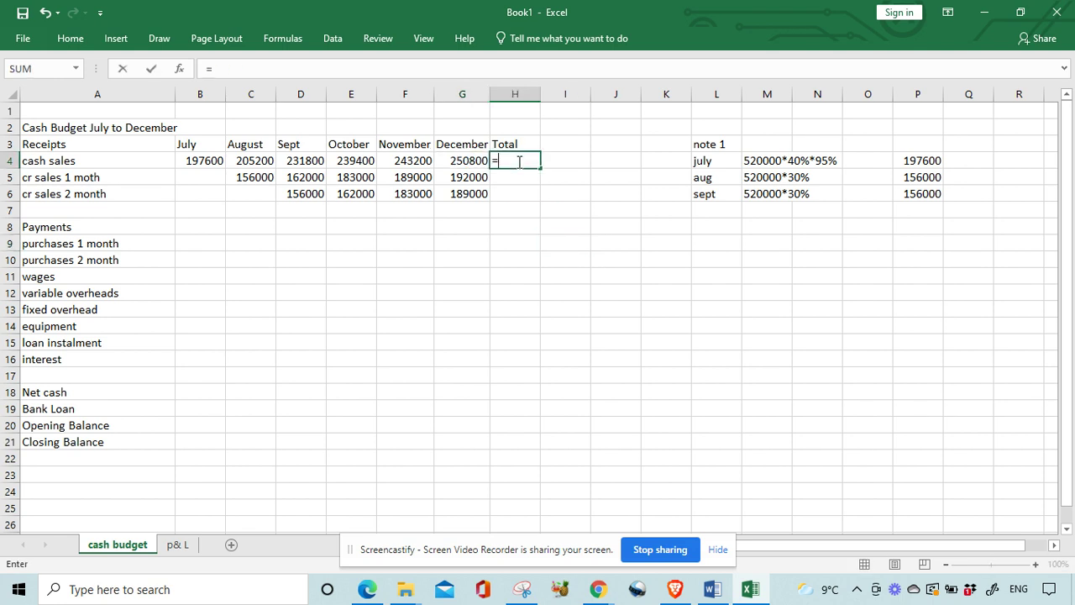
type("sum")
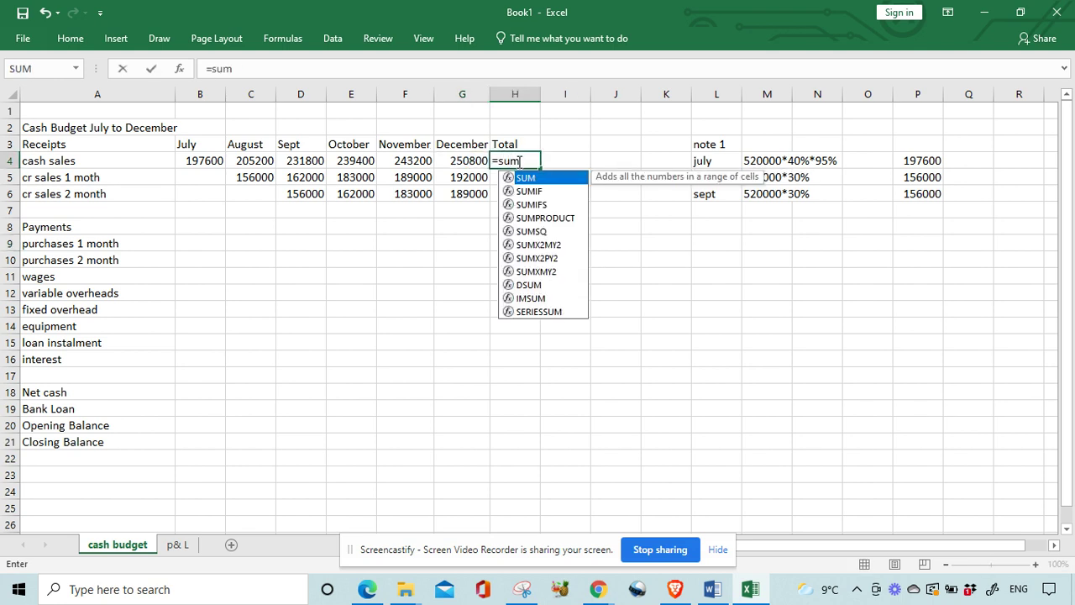
type("(")
left_click_drag(210, 160, 455, 157)
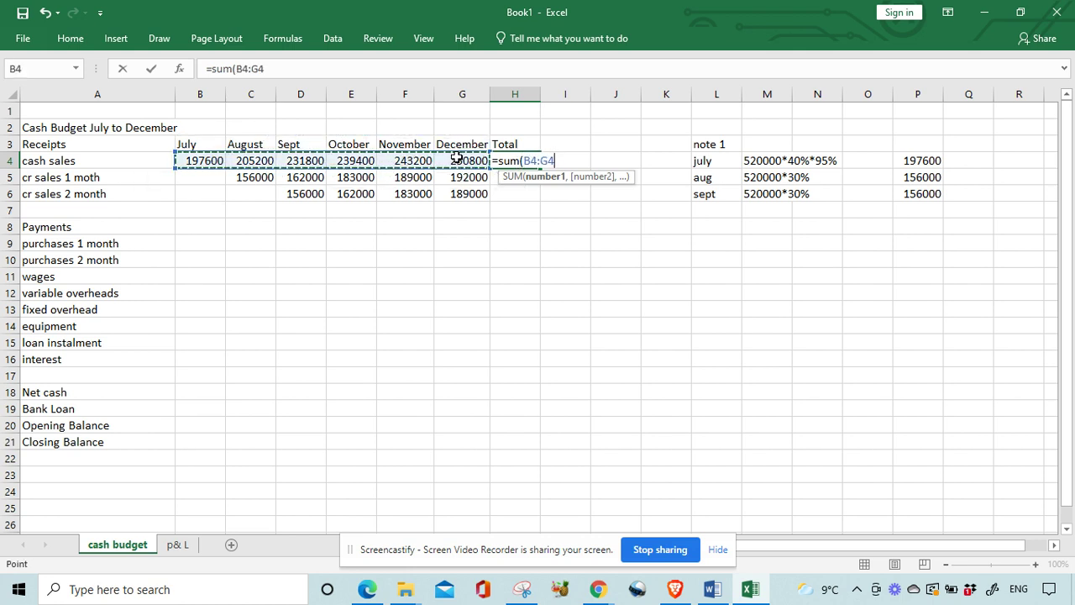
key("Return")
left_click(500, 162)
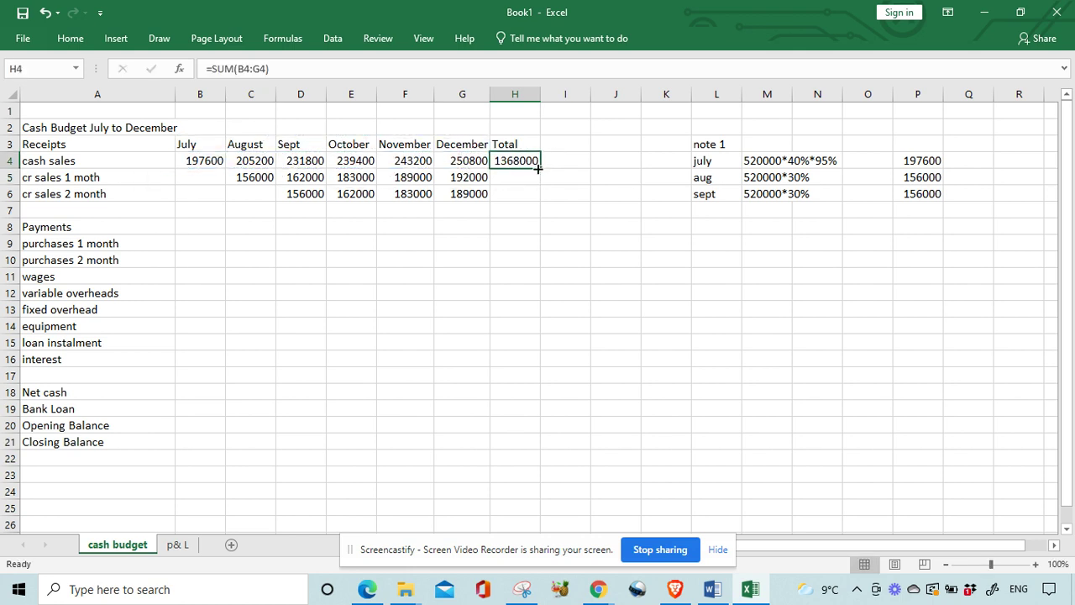
left_click_drag(540, 168, 544, 199)
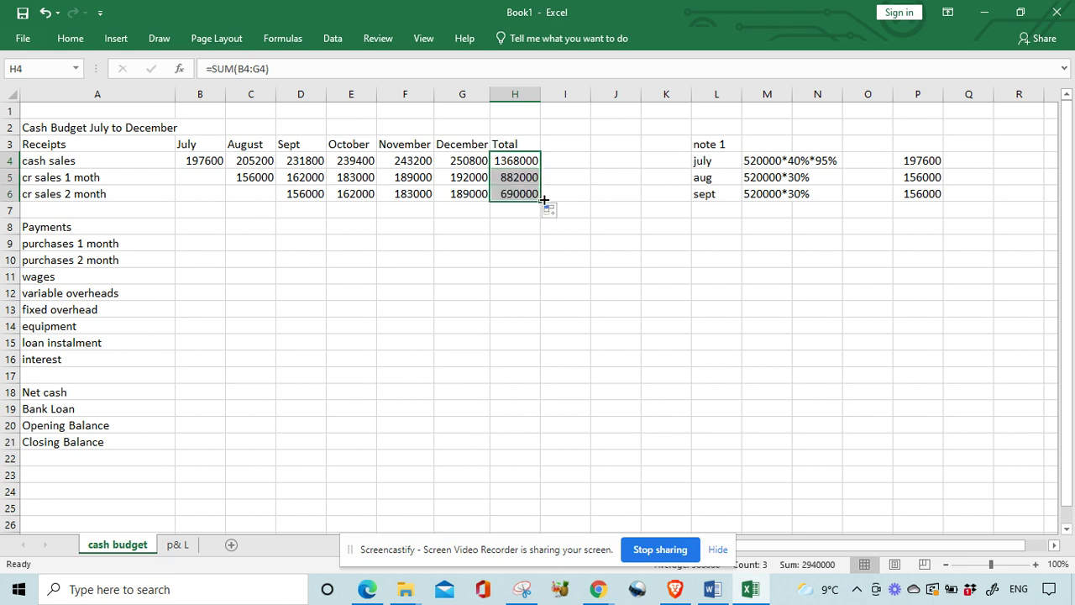
left_click(568, 223)
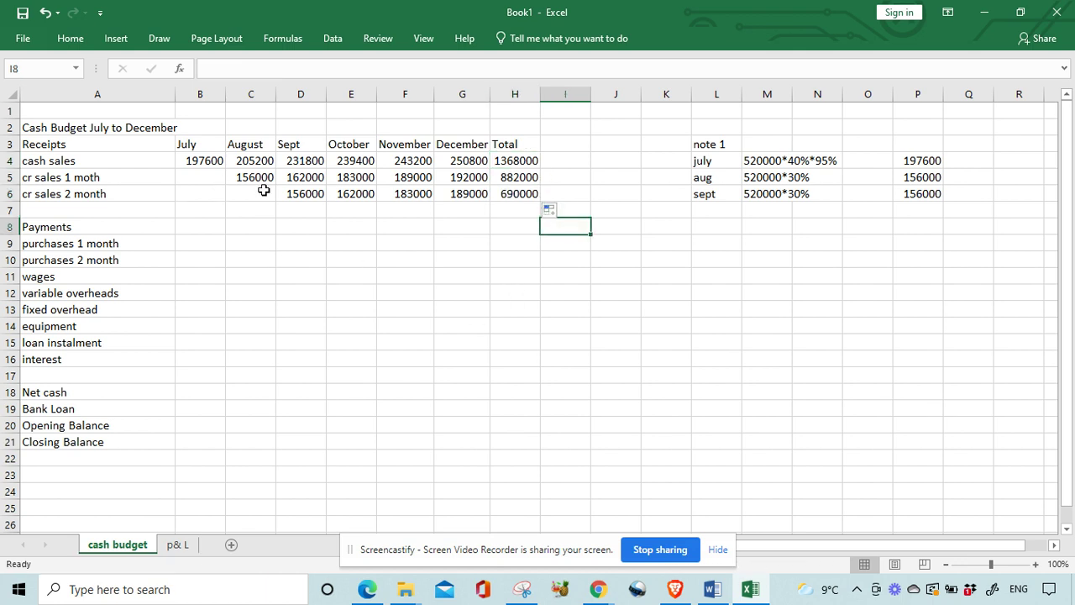
Switch to the PDF question to review purchases, mark the Credit Suppliers paragraph with the pen, and return to Excel.
left_click(212, 247)
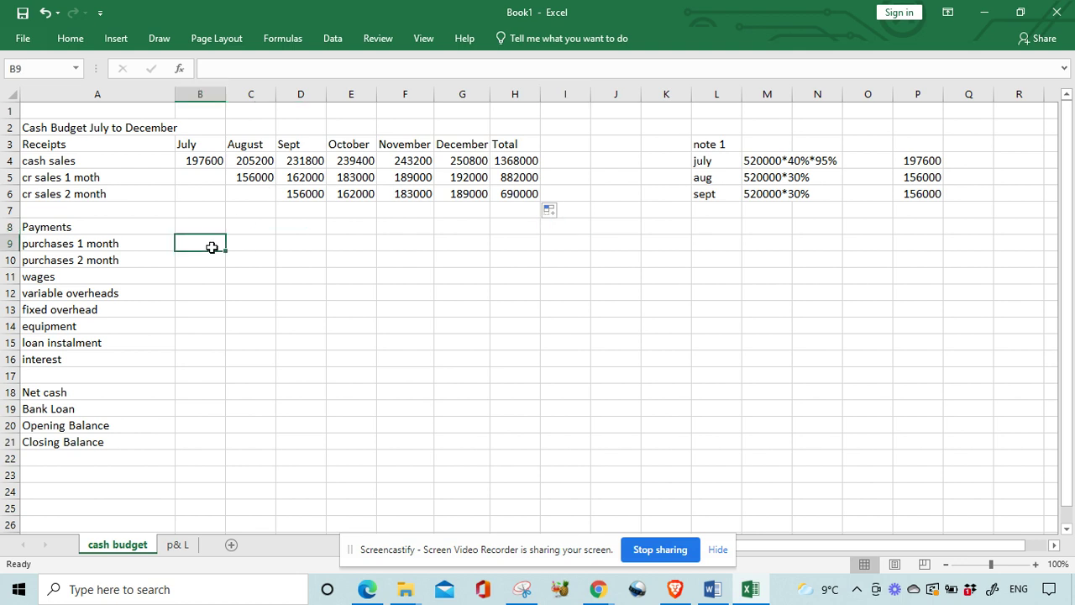
left_click(368, 589)
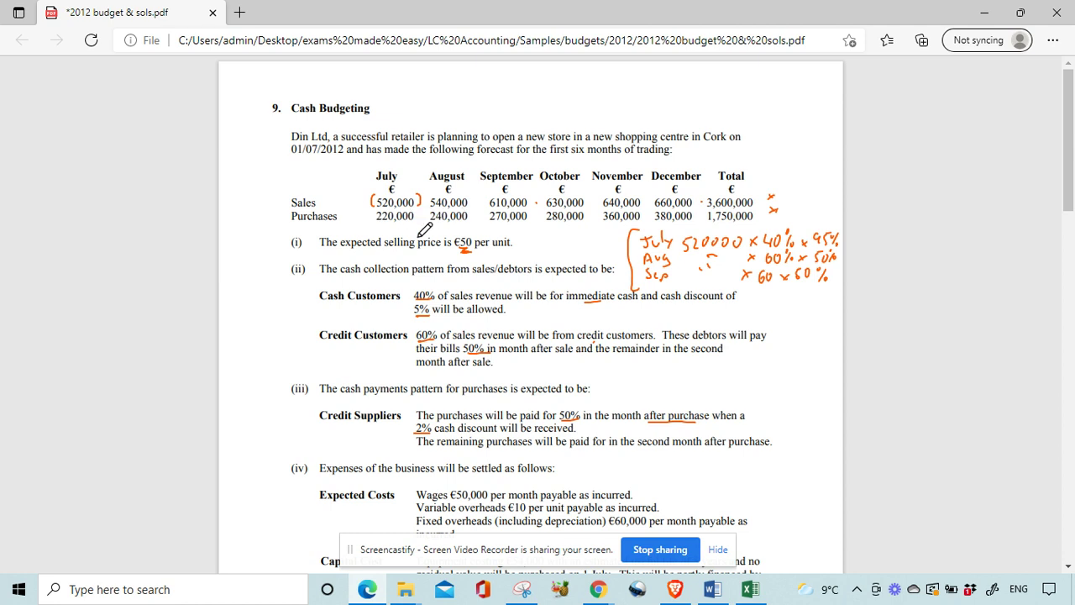
mouse_move(273, 412)
left_mouse_down()
mouse_move(304, 424)
mouse_move(269, 430)
left_mouse_up()
left_click(751, 591)
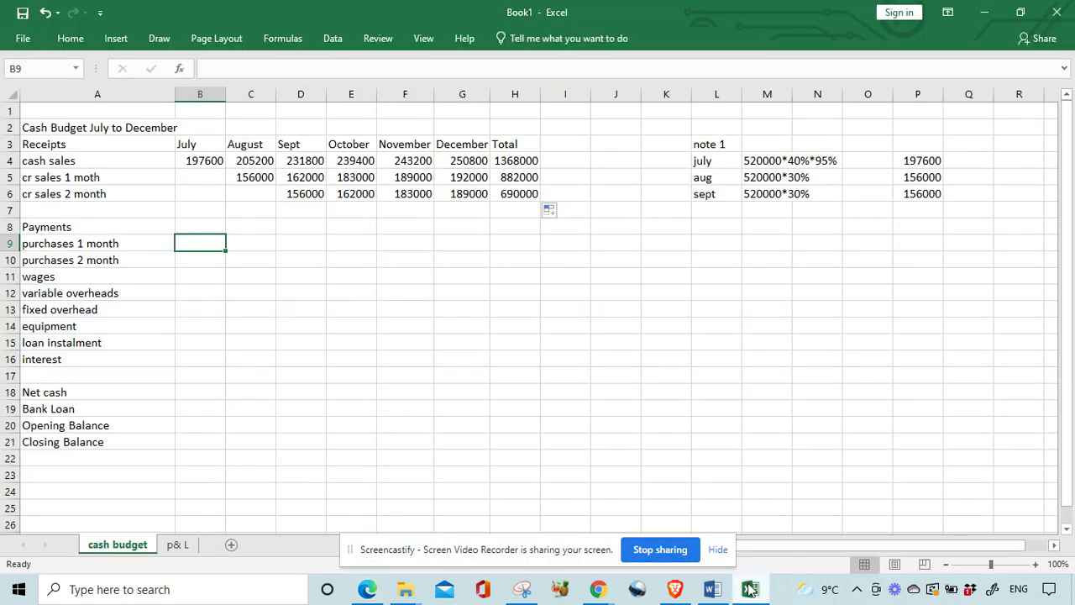
Head a second working "note 2" in L8 and enter "july purchases 220000" in L9.
left_click(706, 225)
type("no")
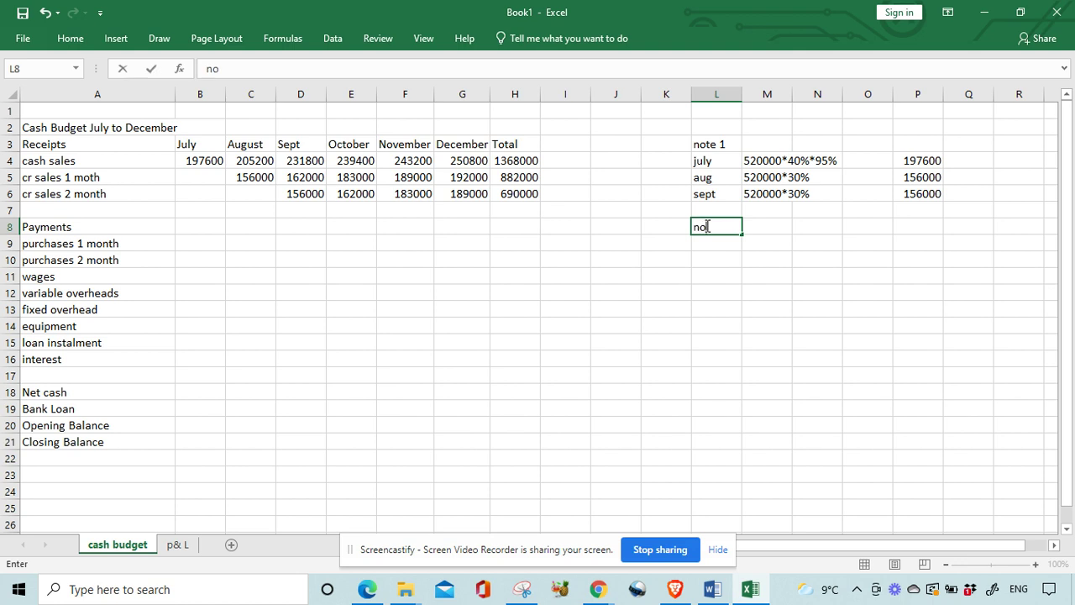
type("te 2")
key("Return")
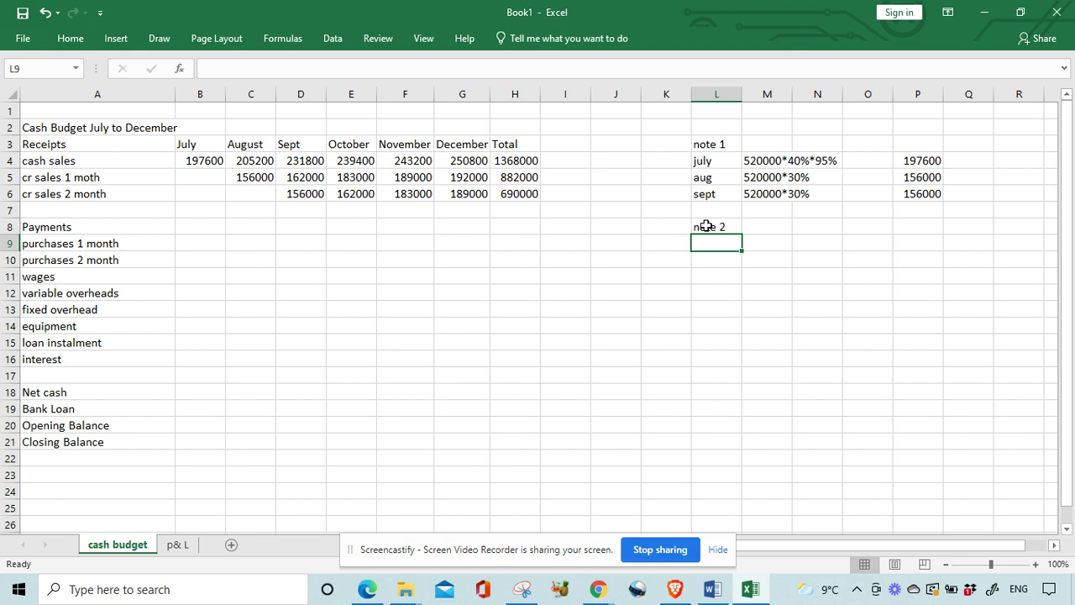
type("july ")
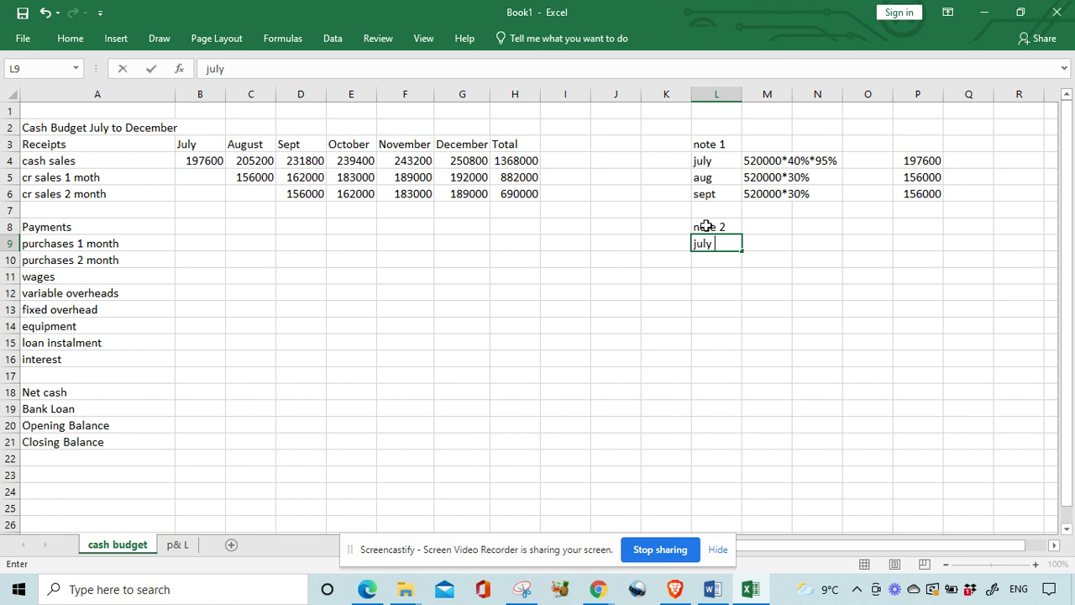
type("purchase")
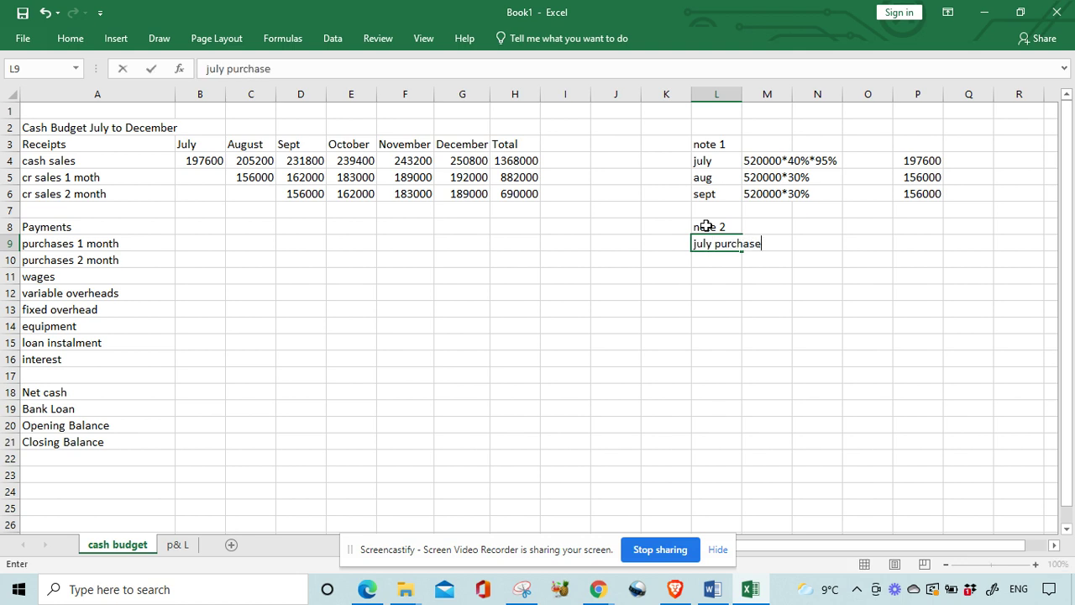
type("s 220000")
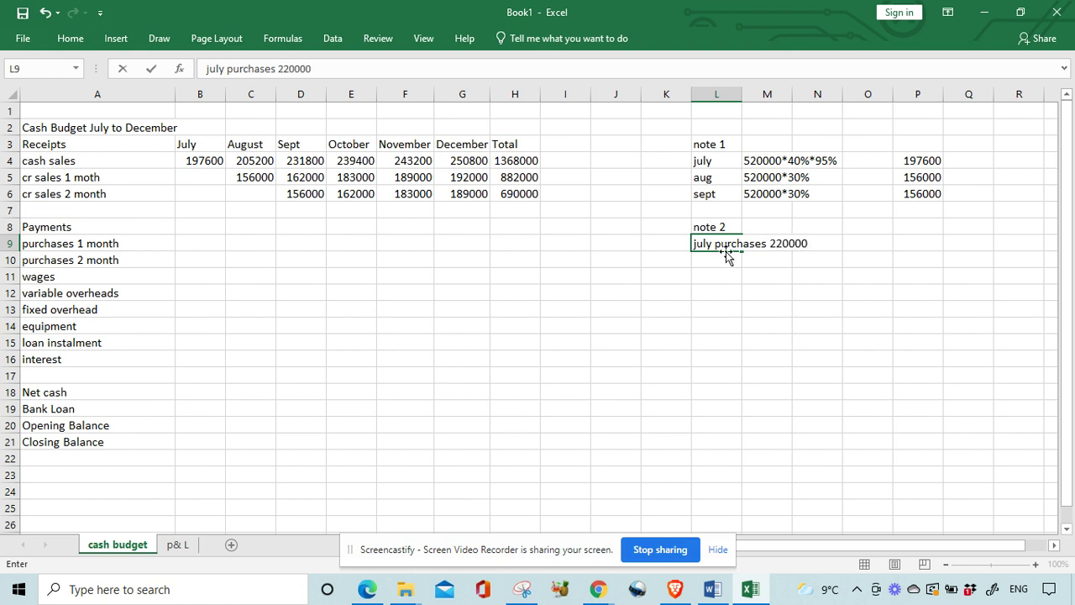
left_click(754, 261)
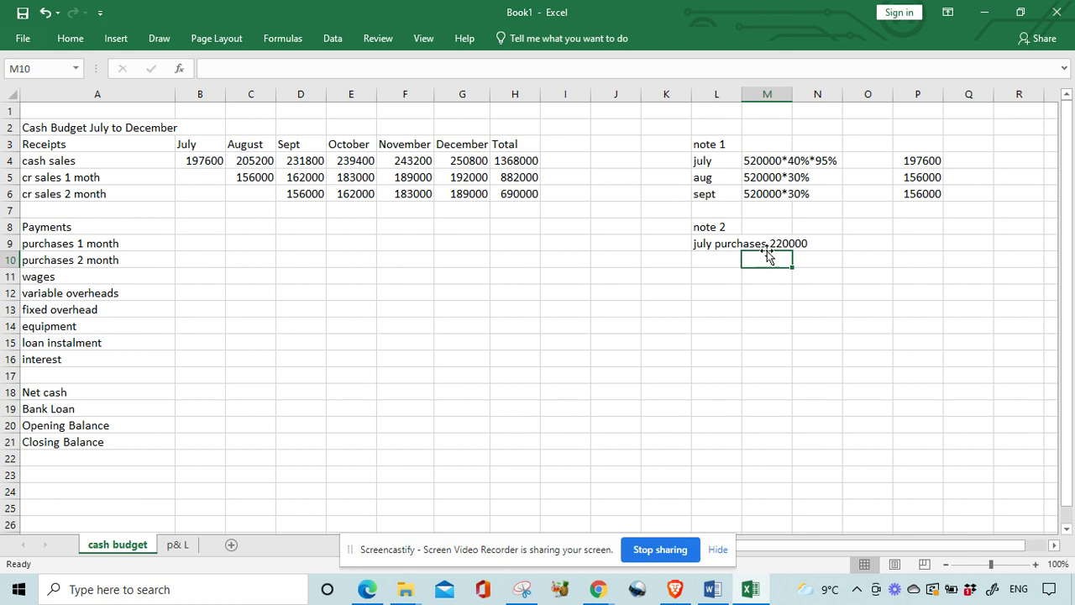
Add the August payment working "aug 220000*50%*98%" in L10 with its result 107800 in P10.
left_click(728, 265)
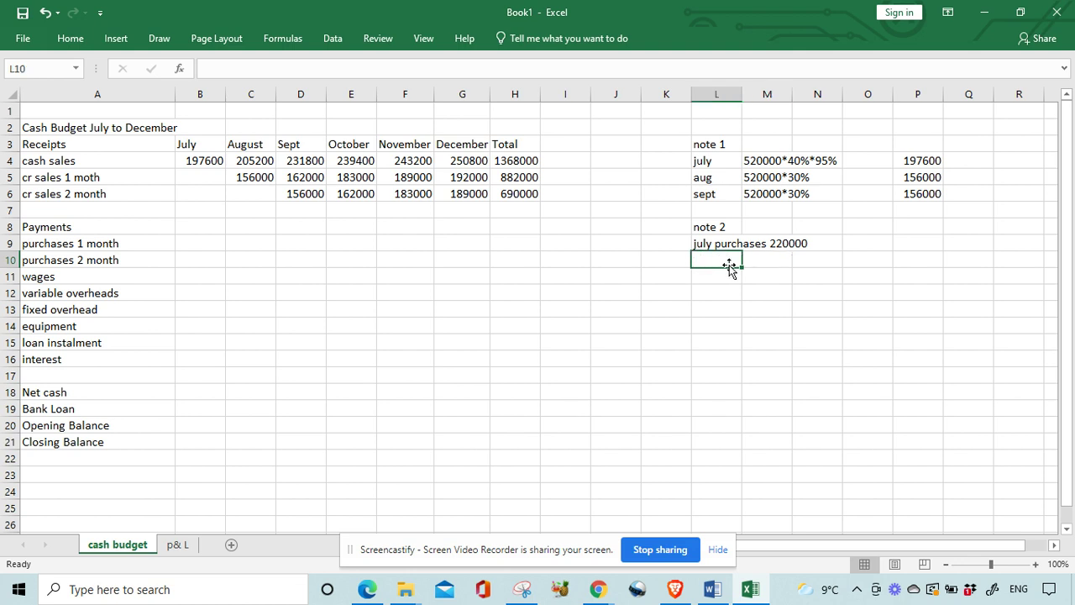
type("au")
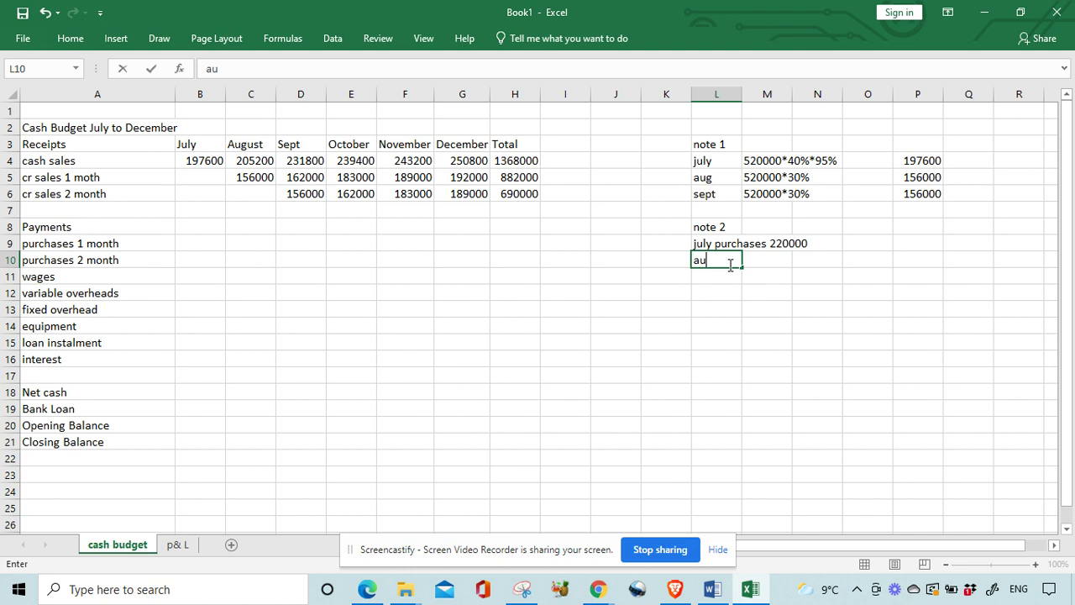
type("g 220000")
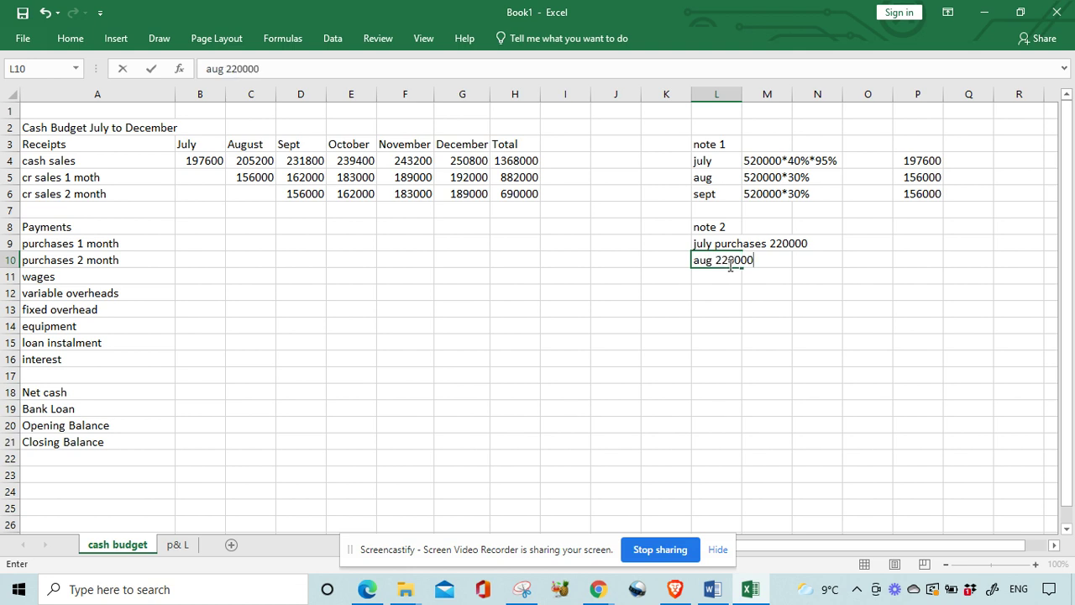
type("*50%*98%")
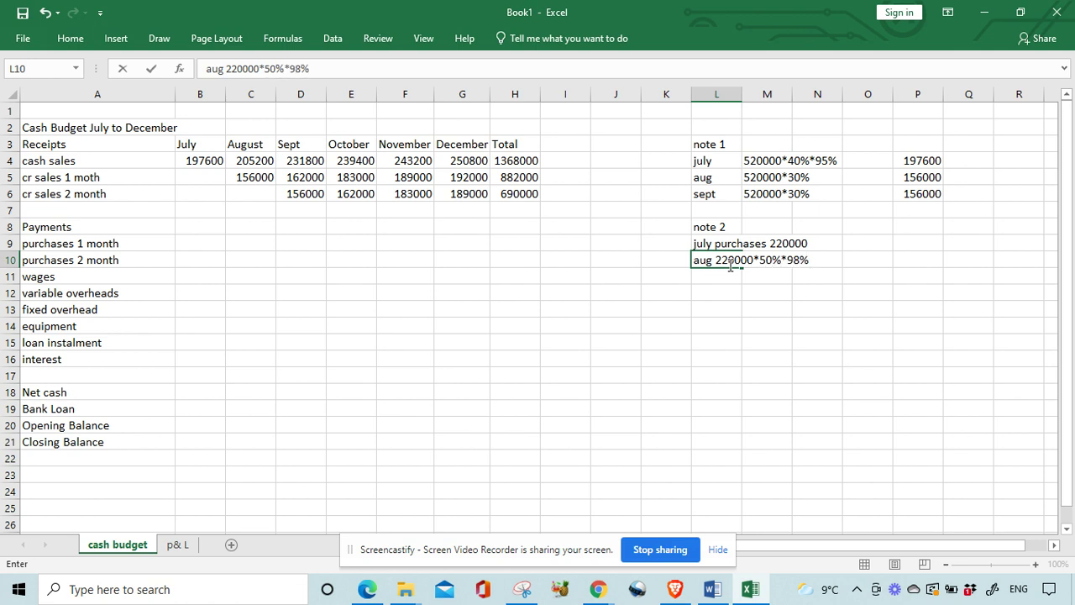
left_click(860, 261)
left_click(901, 261)
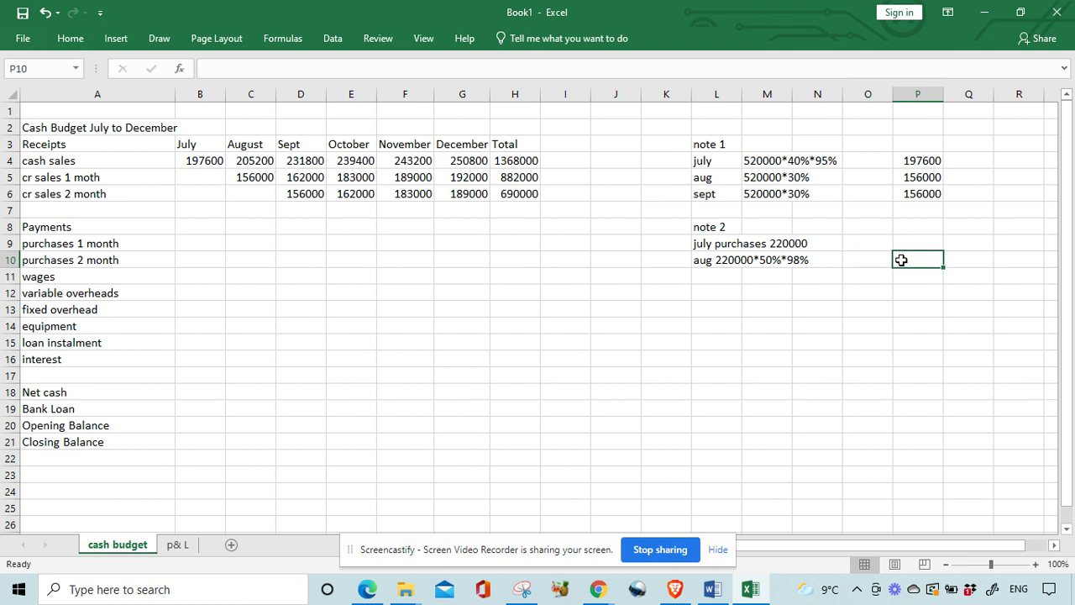
type("107800")
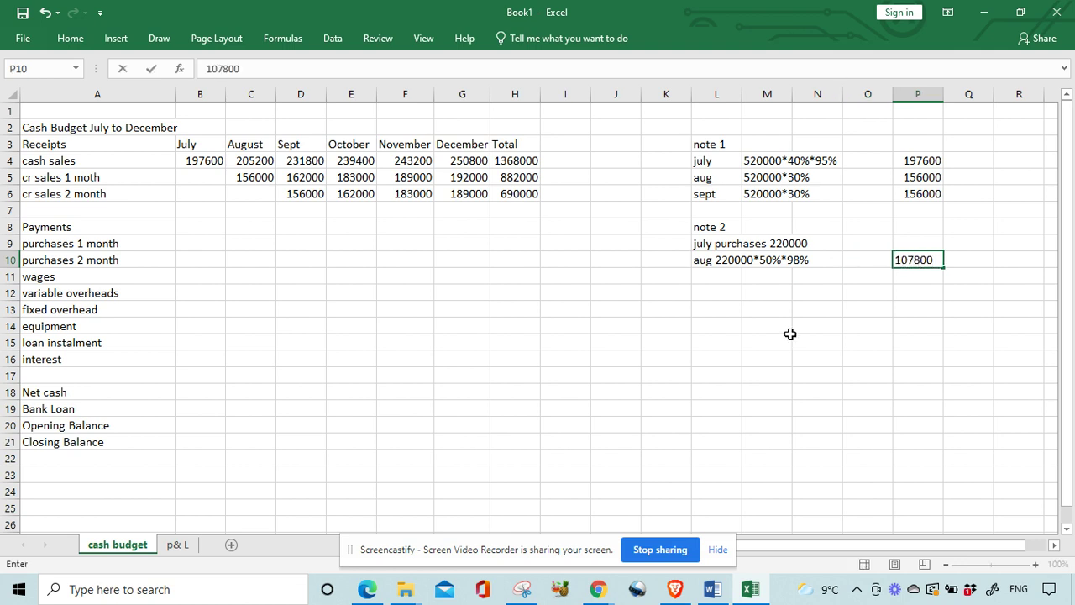
left_click(790, 336)
Add the September payment working "sept 220000*50%" in L11 with its result 110000 in P11.
left_click(722, 278)
type("sept")
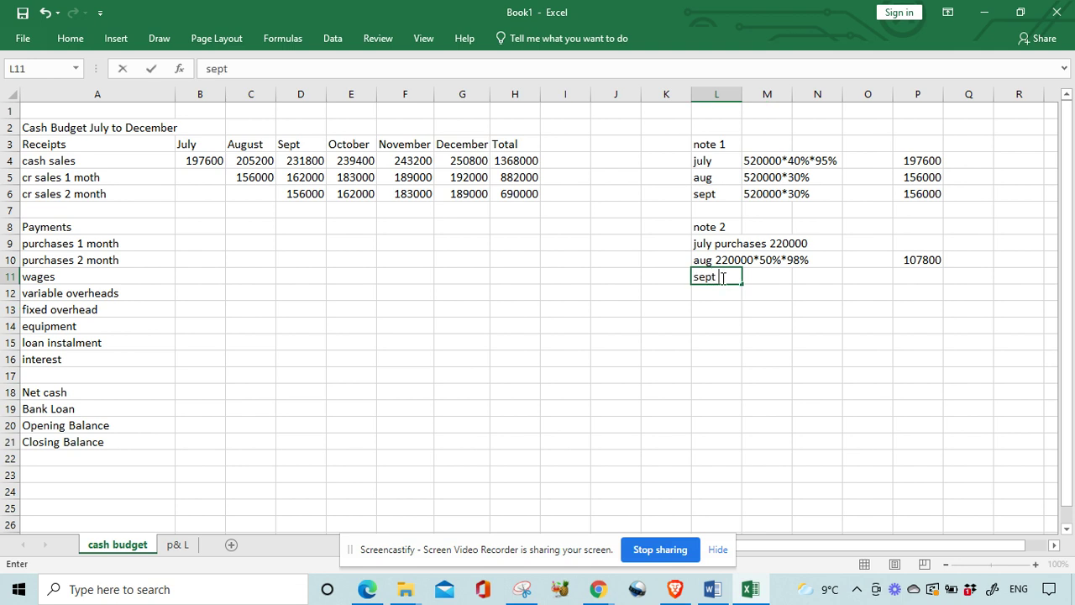
type(" 220000*50")
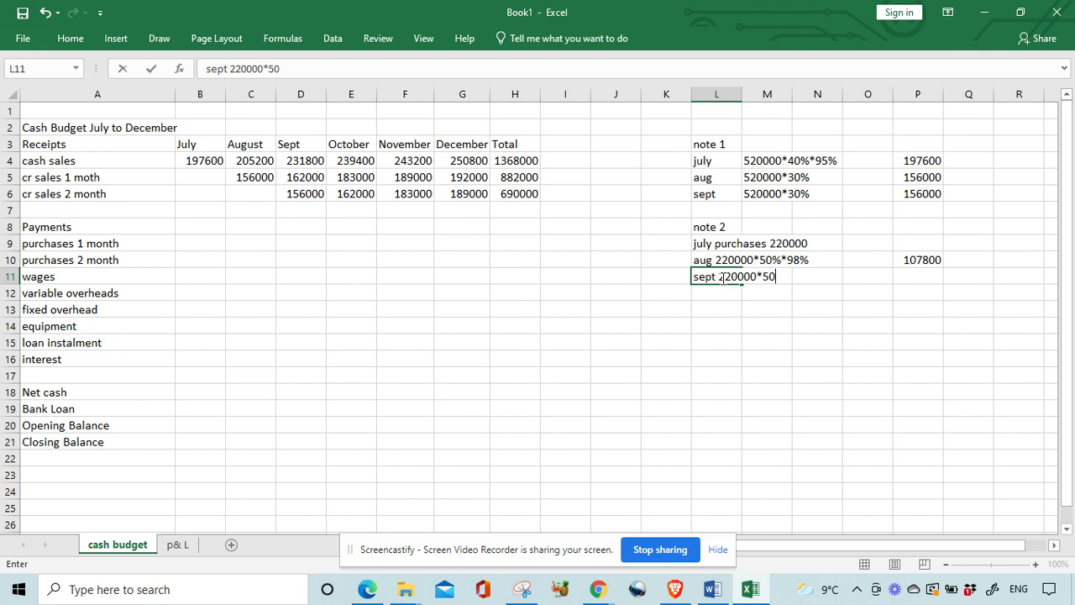
type("%")
left_click(906, 277)
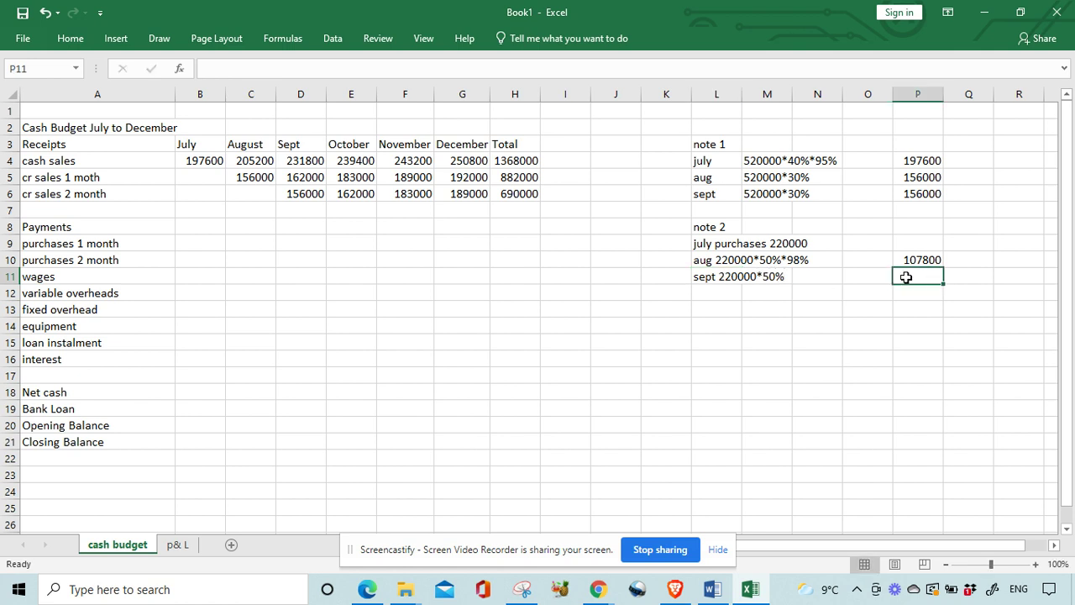
type("110000")
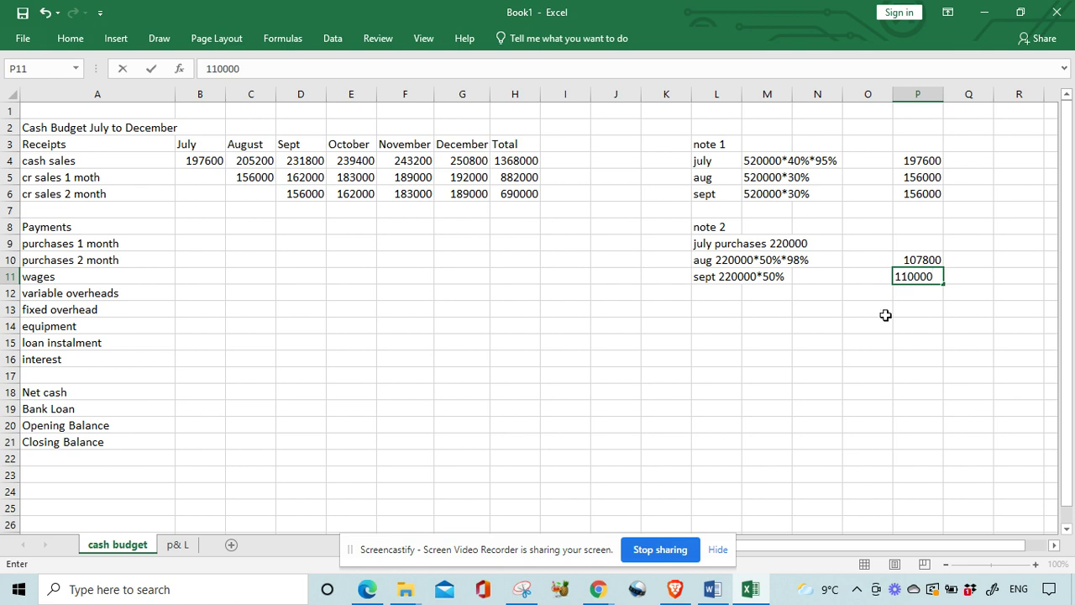
left_click(875, 339)
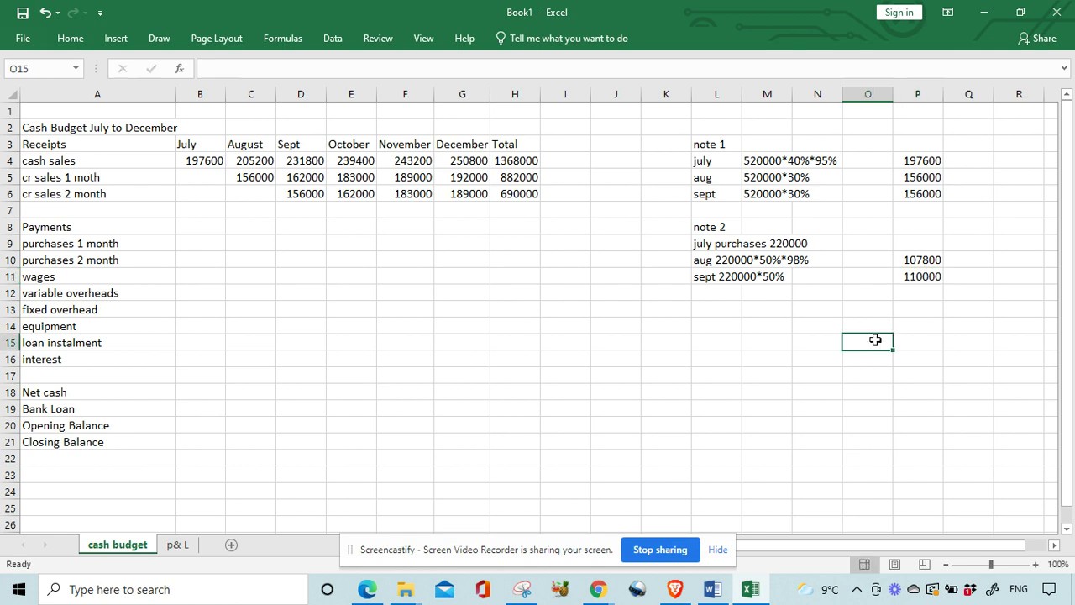
Enter July's purchase payments from note 2: 107800 in C9 for August and 110000 in D10 for September.
double_click(197, 243)
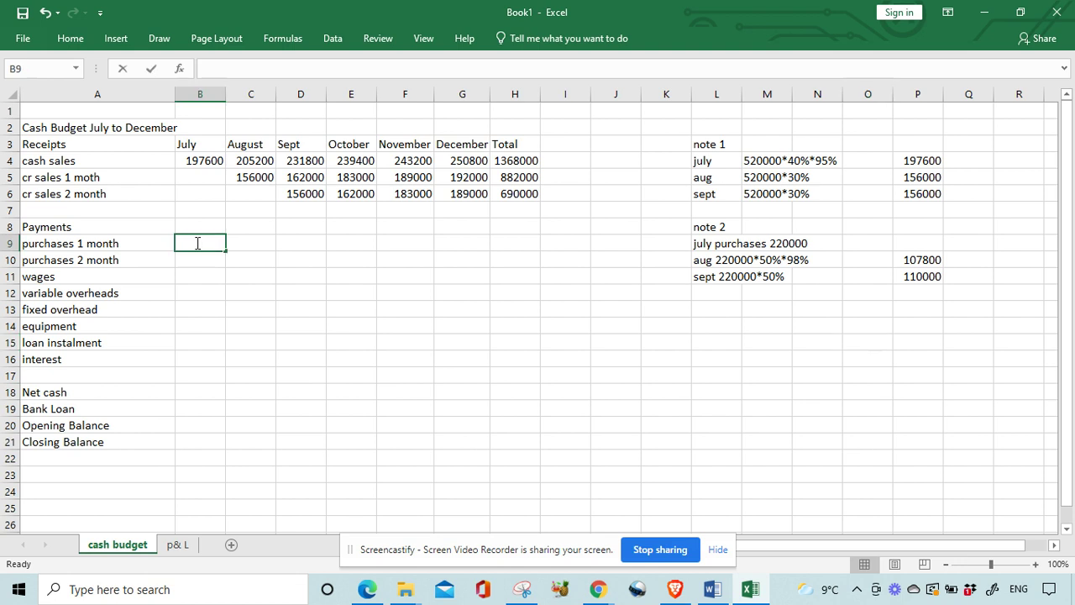
left_click(246, 244)
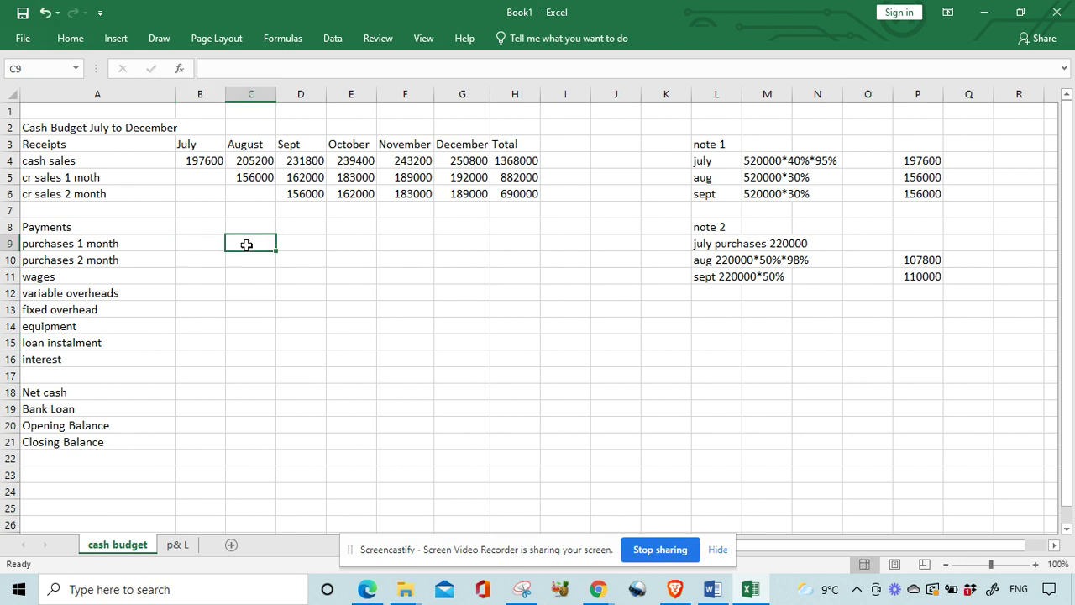
type("107800")
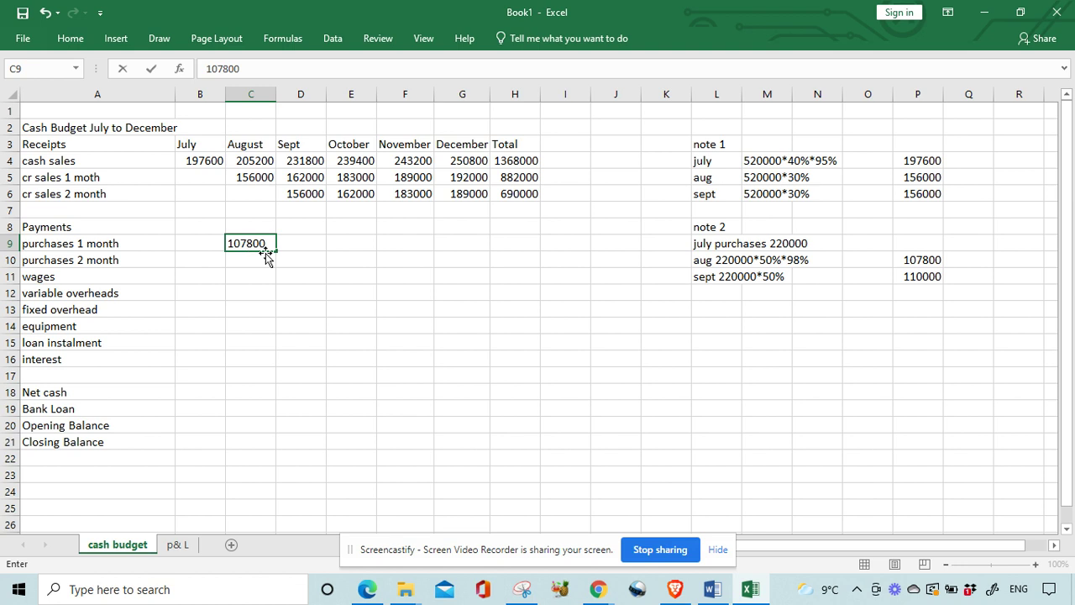
left_click(301, 261)
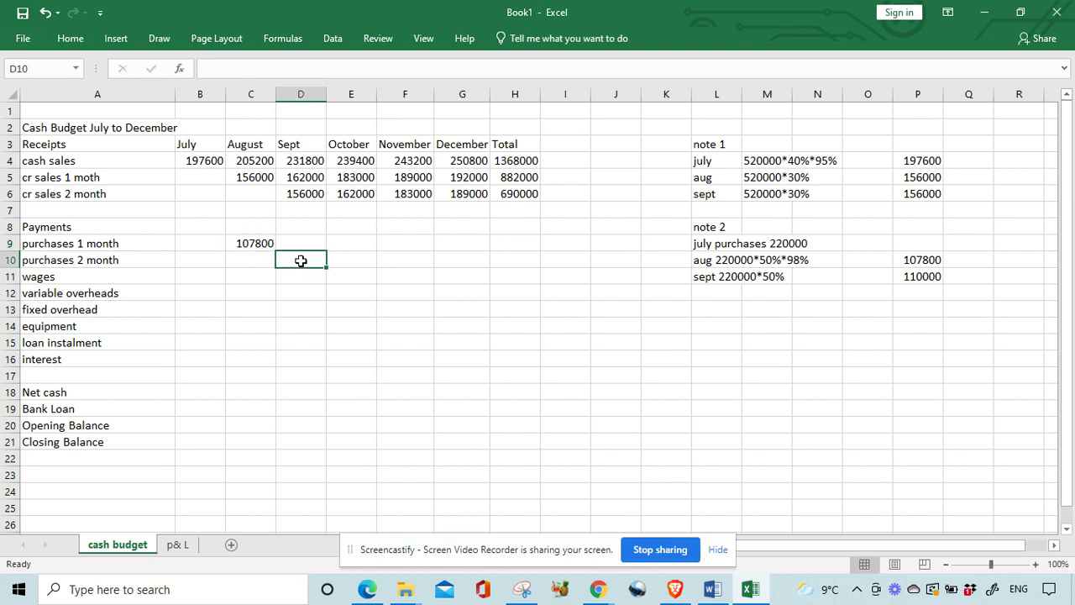
type("110000")
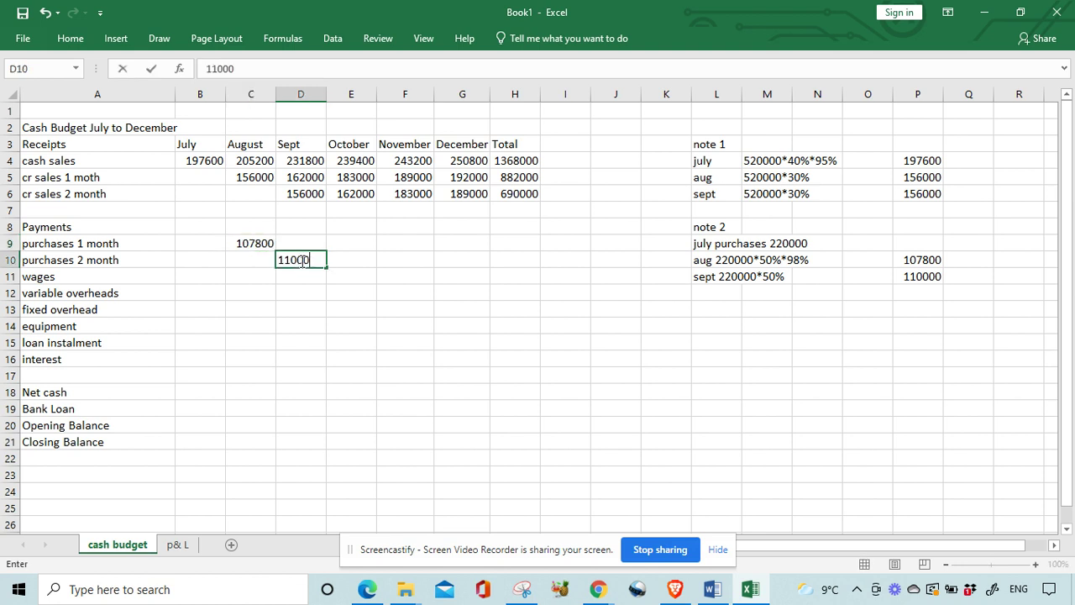
left_click(303, 306)
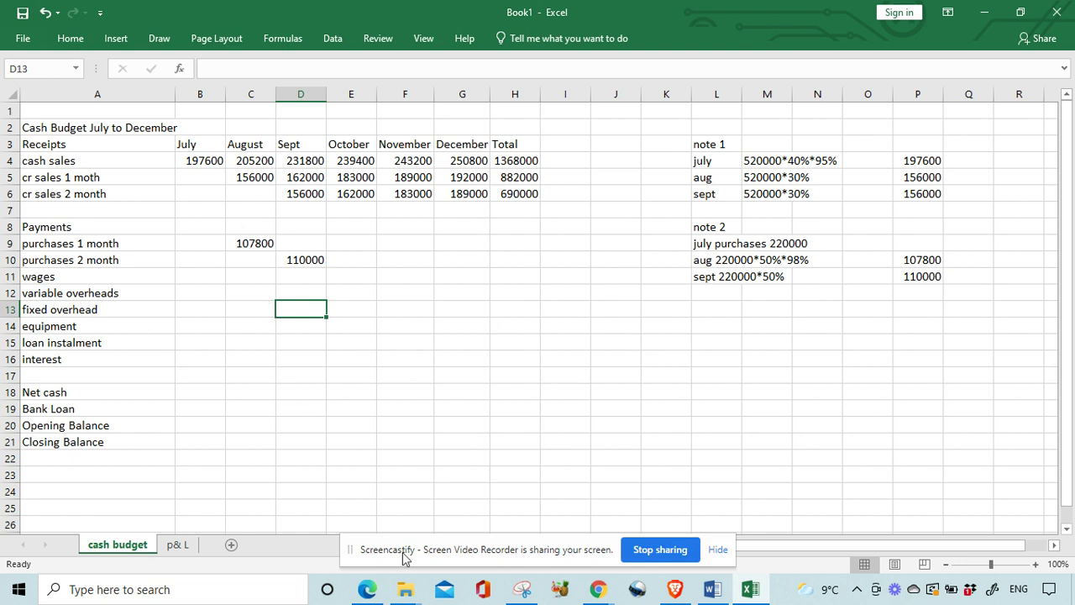
Check the August purchases in the PDF question, return to Excel, and enter payments of 117600 in D9 and 120000 in E10.
left_click(367, 589)
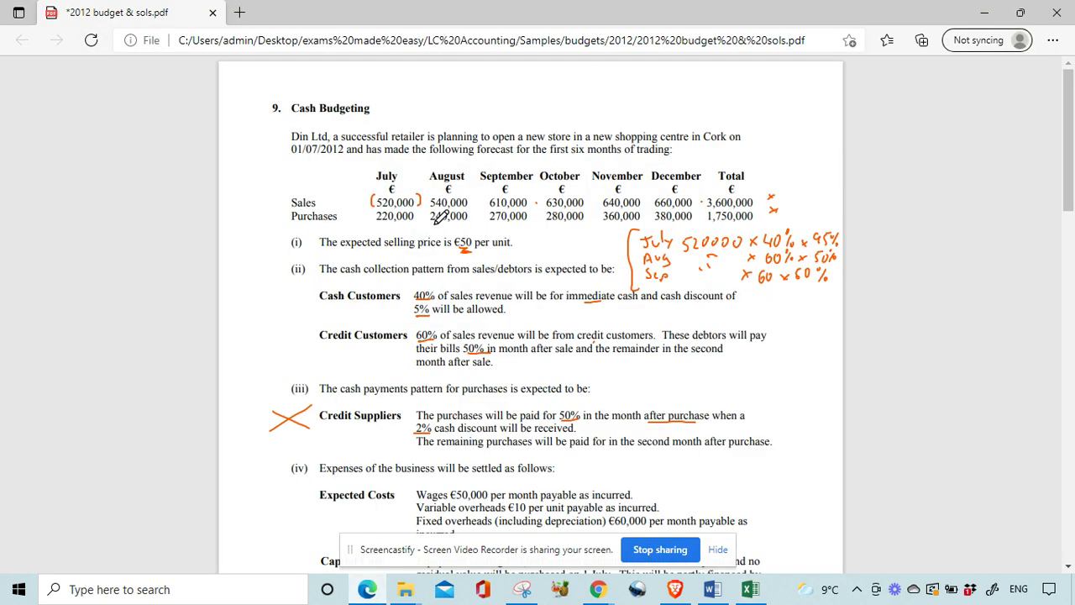
left_click(751, 591)
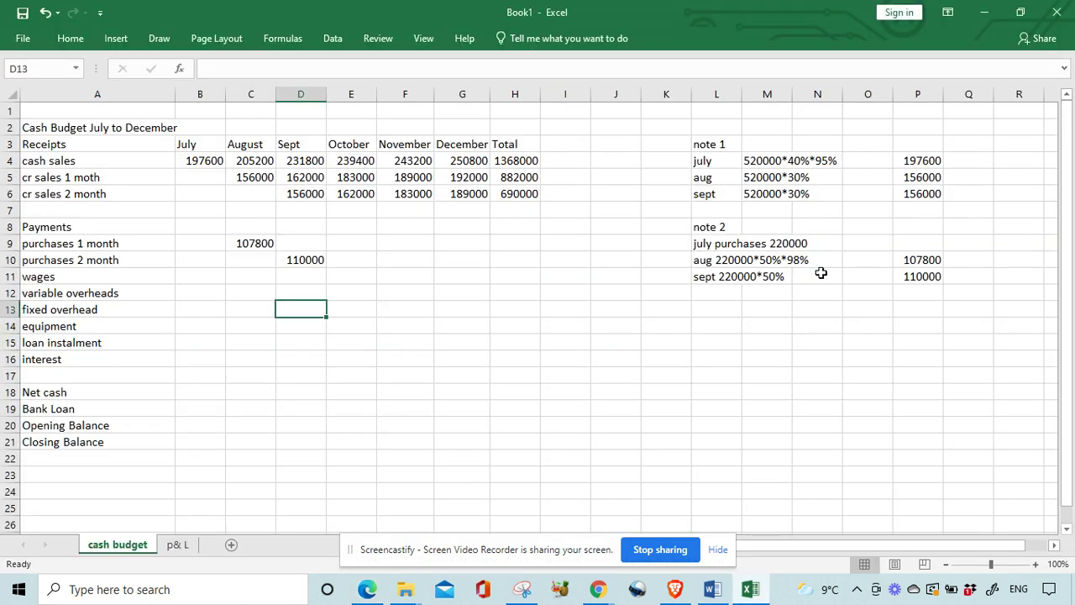
left_click(306, 243)
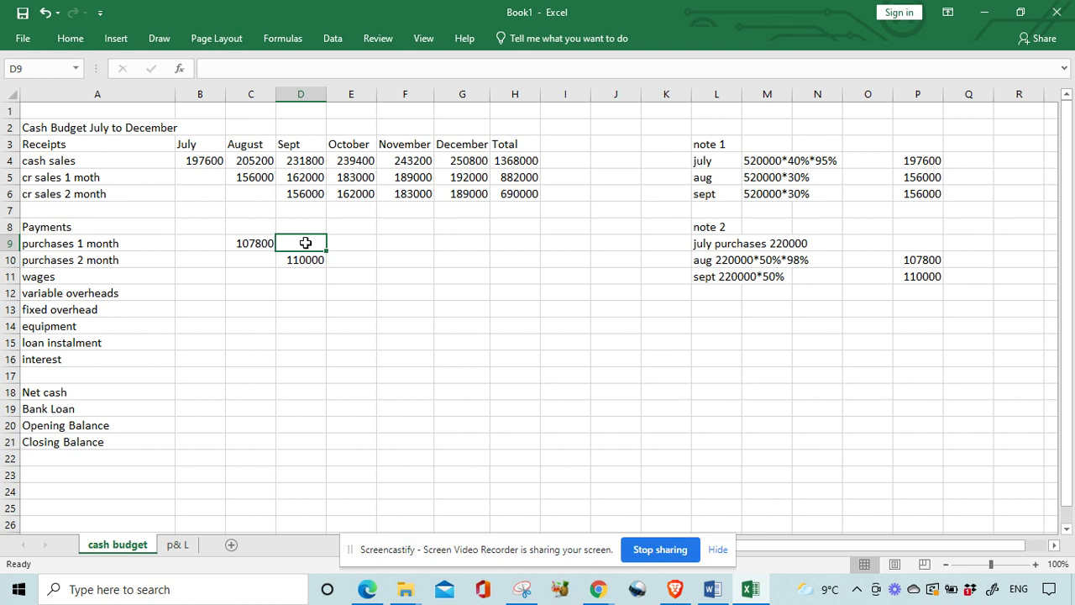
type("1176")
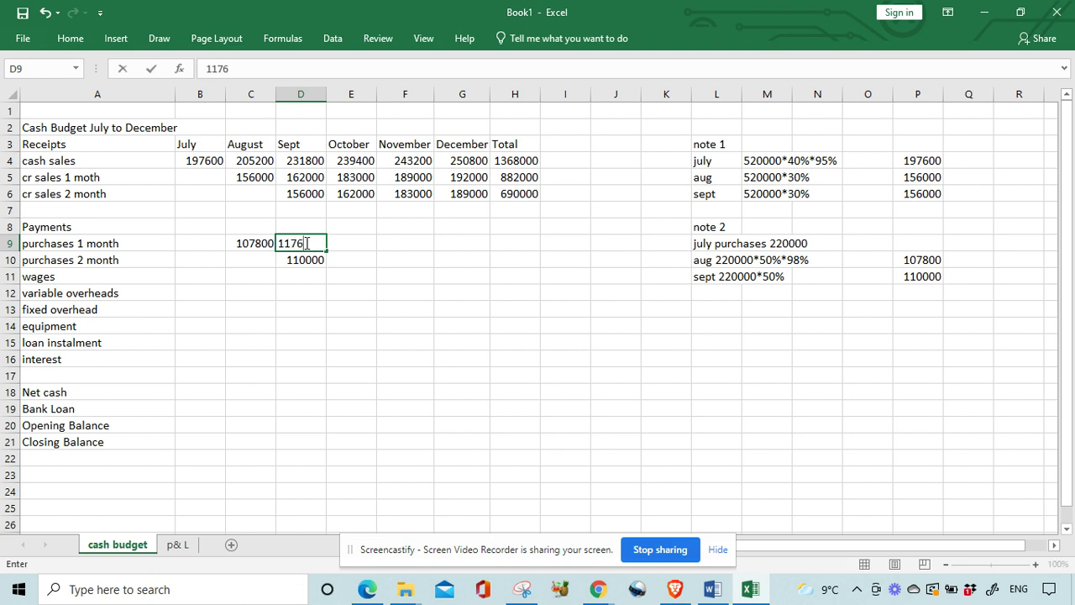
type("00")
left_click(351, 262)
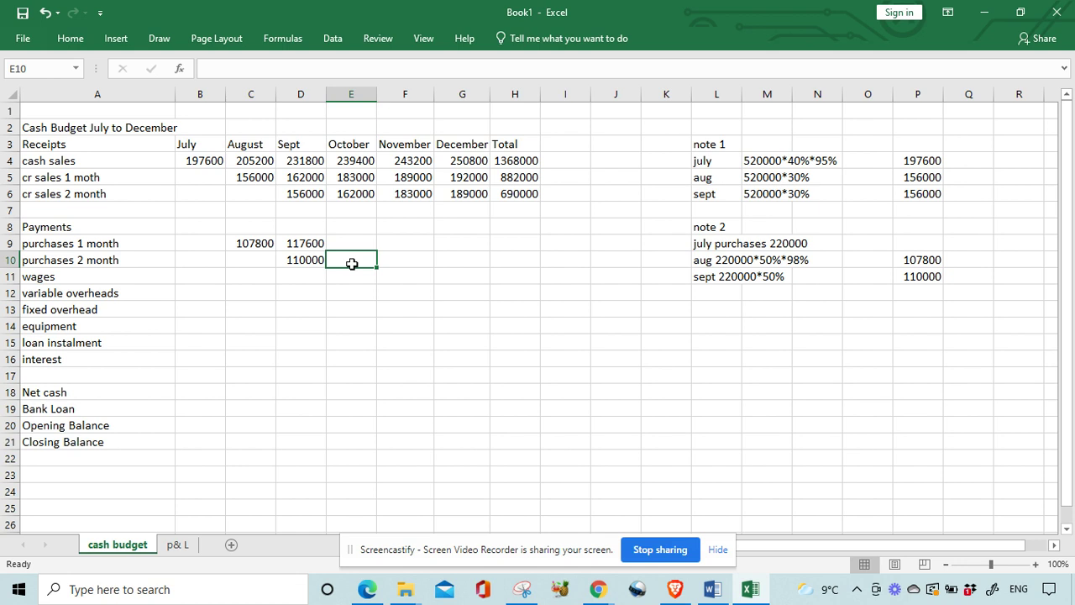
type("12000")
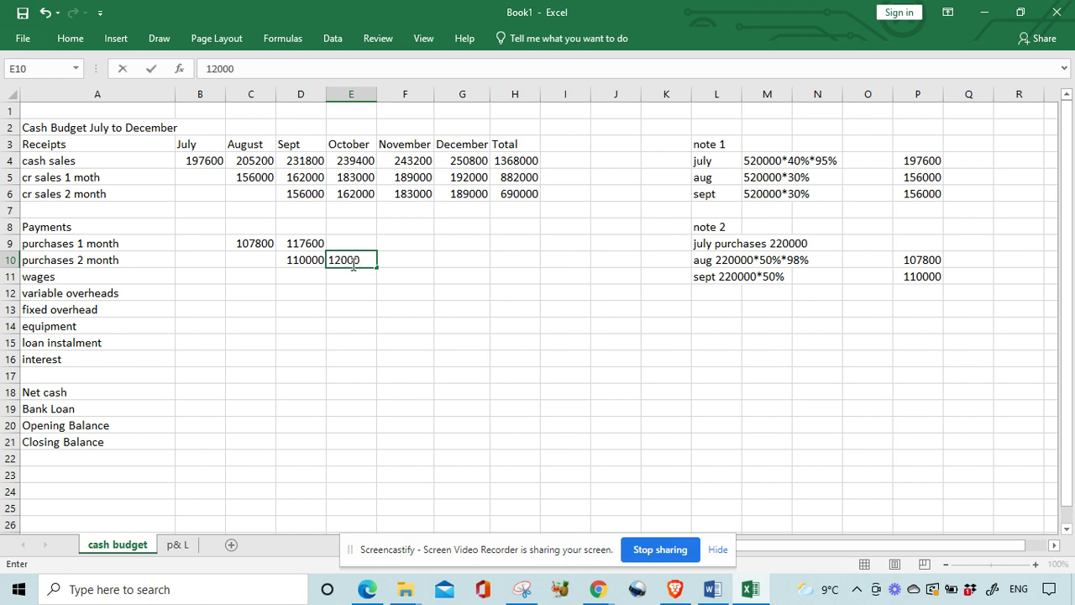
type("0")
left_click(403, 263)
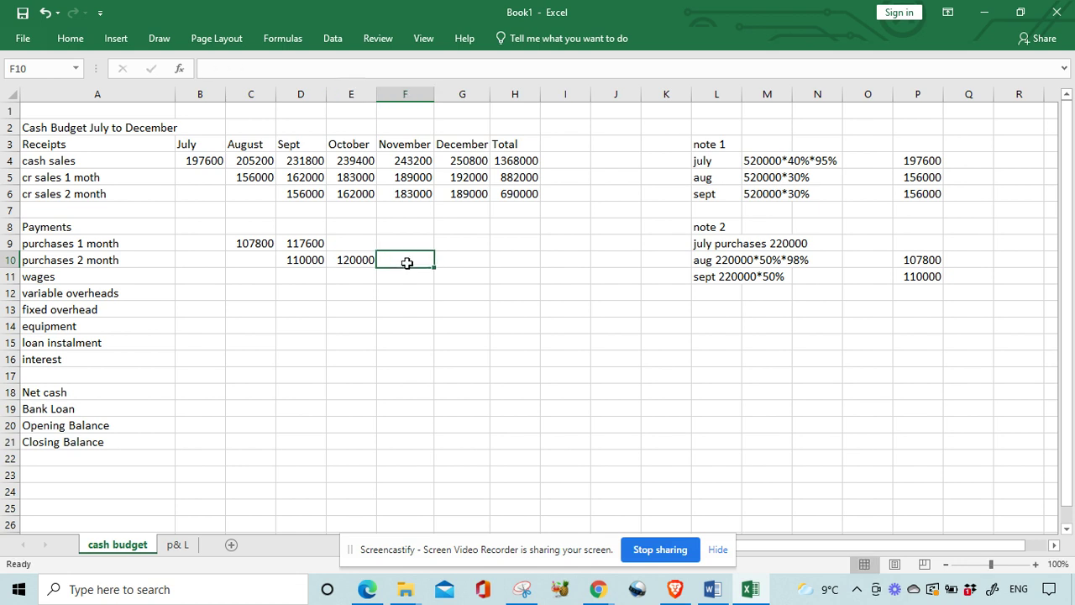
Enter the payments for September's purchases: 132300 in E9 for October and 135000 in F10 for November.
left_click(349, 243)
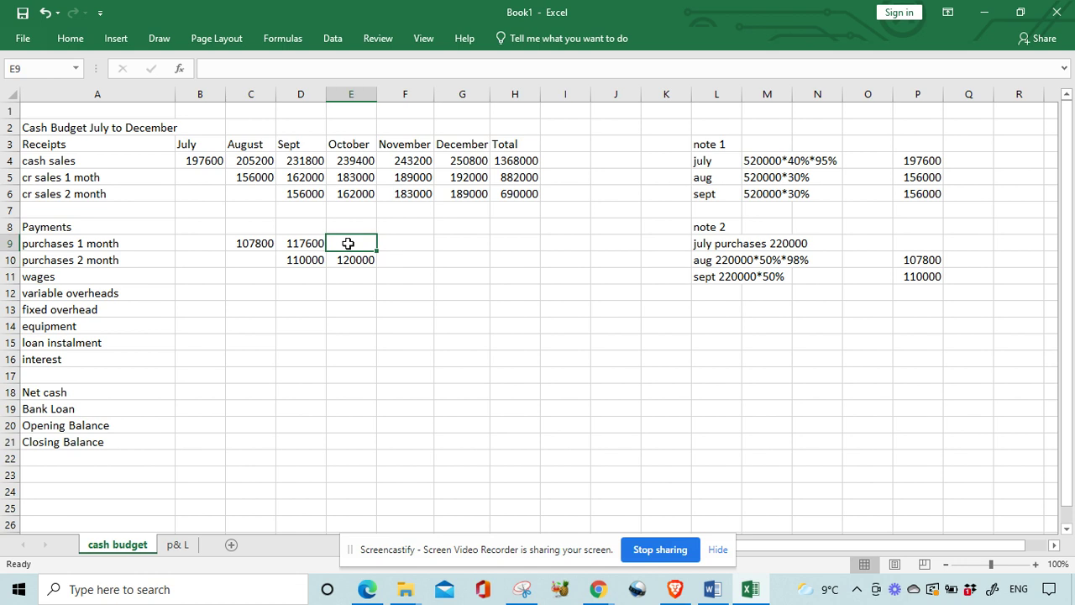
type("1320")
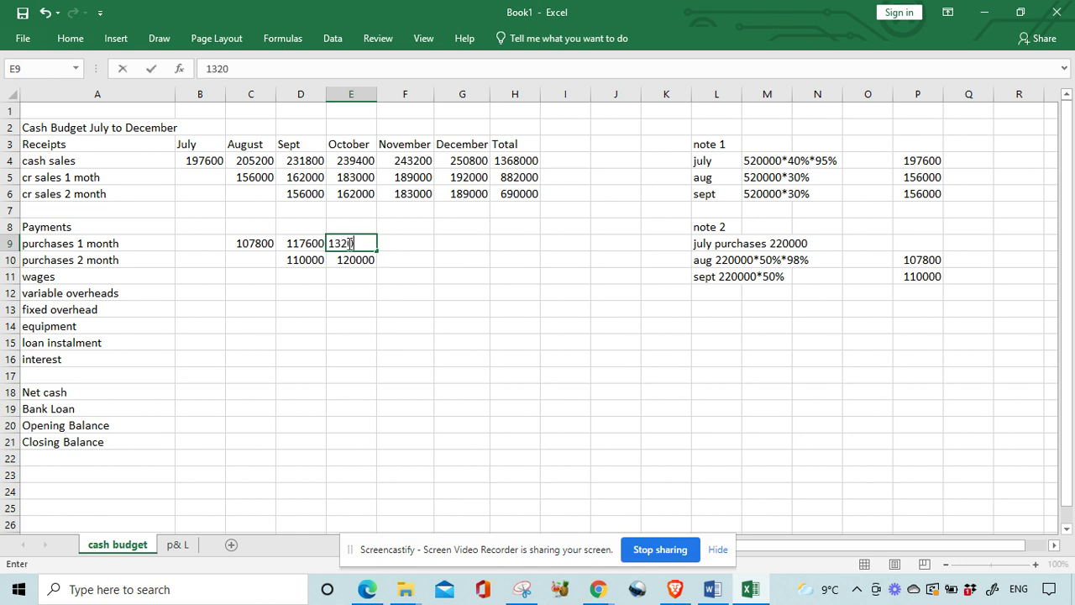
type("000")
left_click(409, 261)
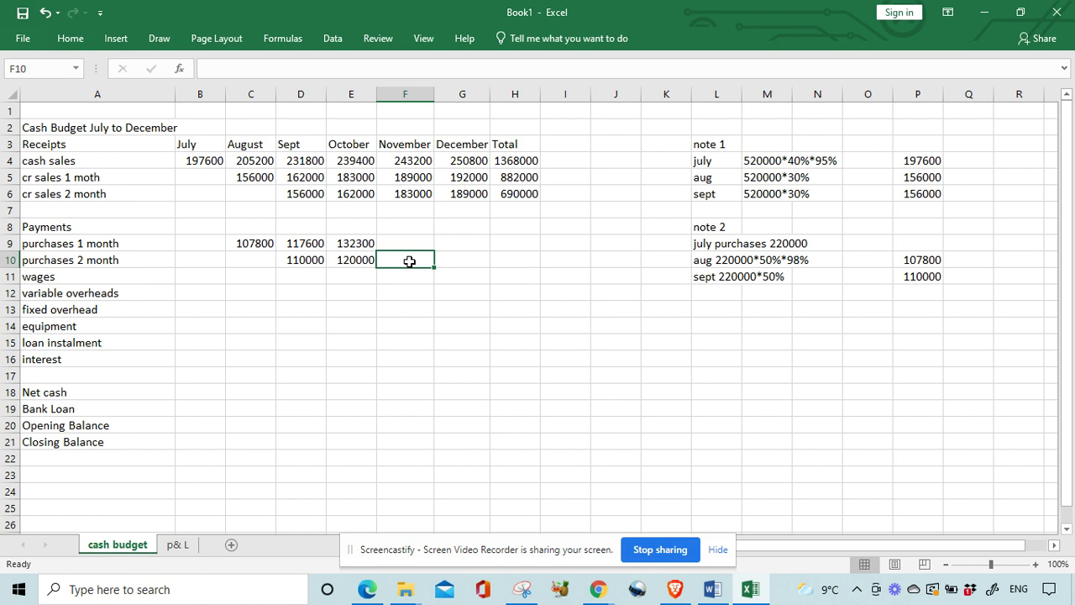
type("135000")
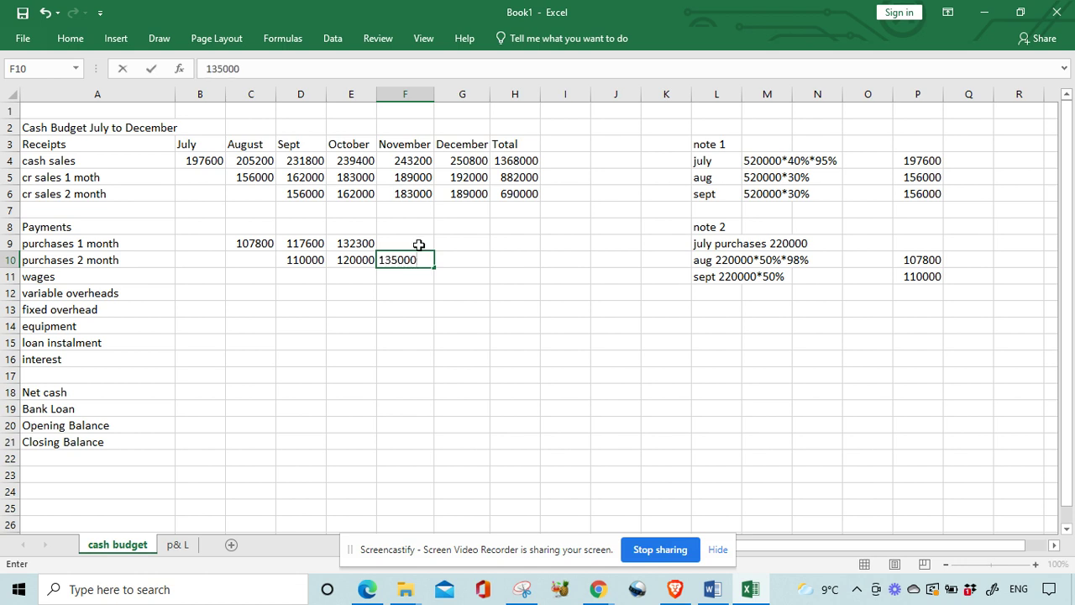
Enter the payments for October's purchases: 137200 in F9 for November and 140000 in G10 for December.
left_click(413, 244)
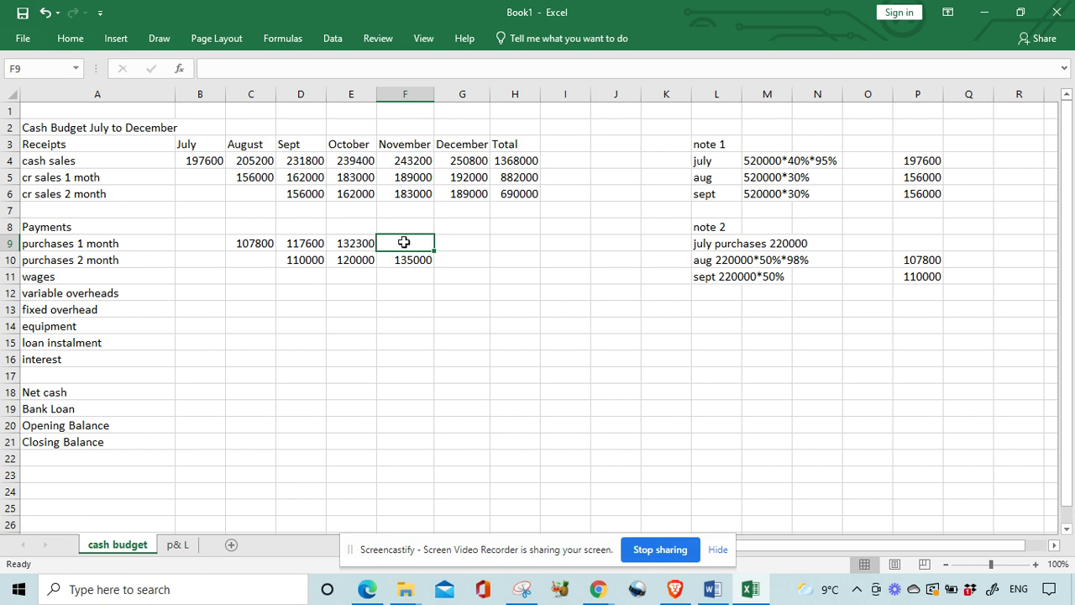
type("137200")
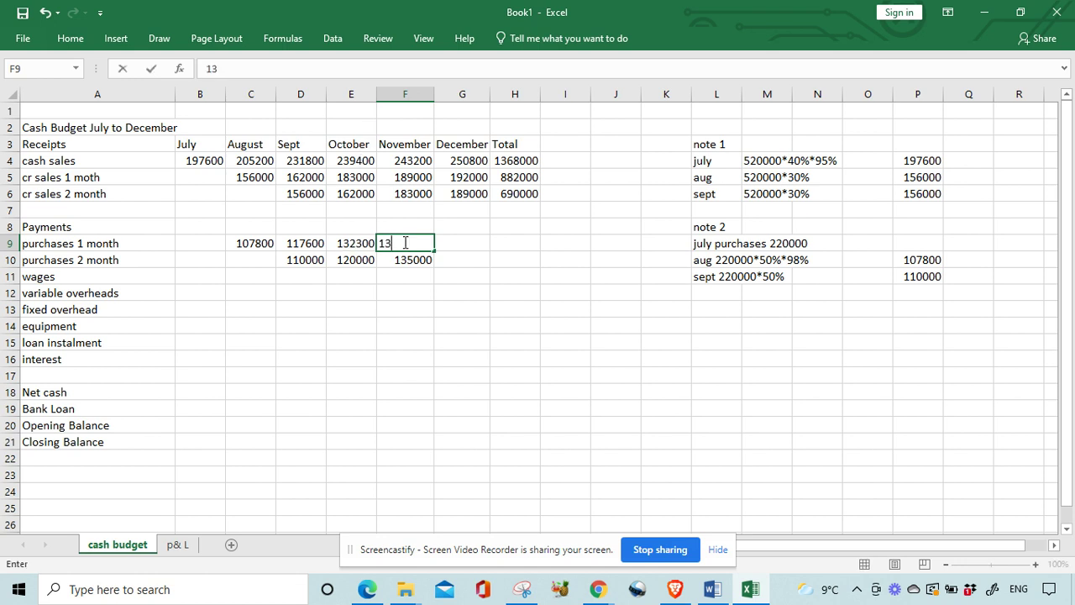
left_click(452, 263)
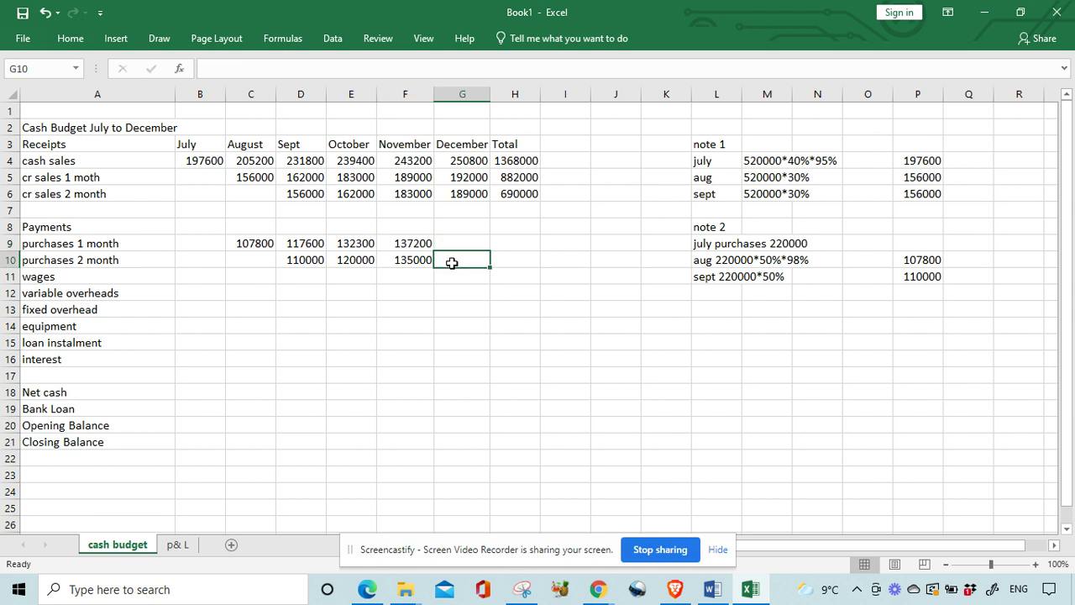
type("140000")
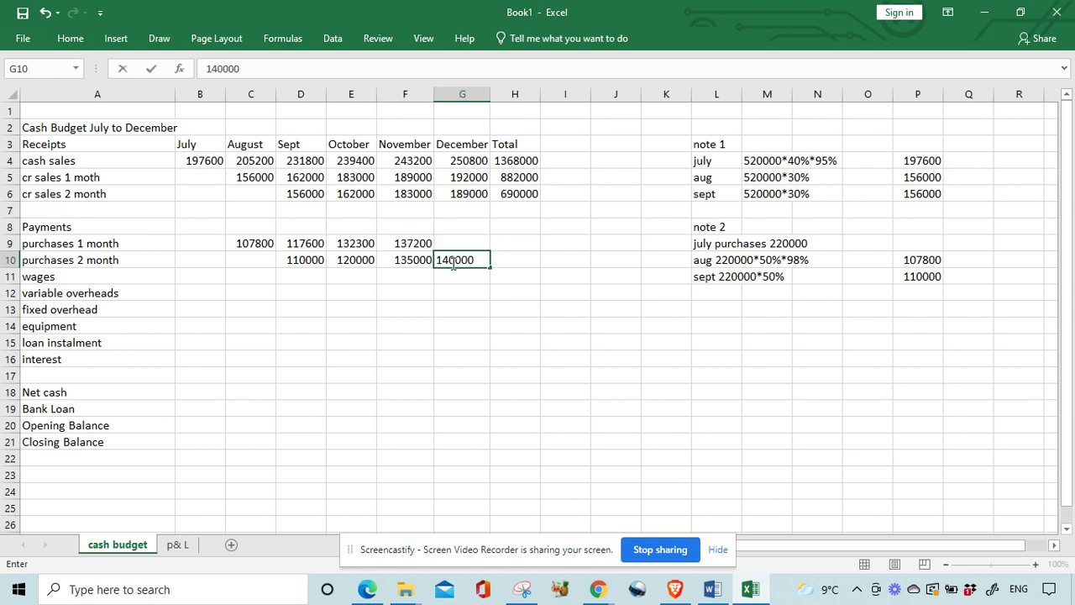
left_click(505, 289)
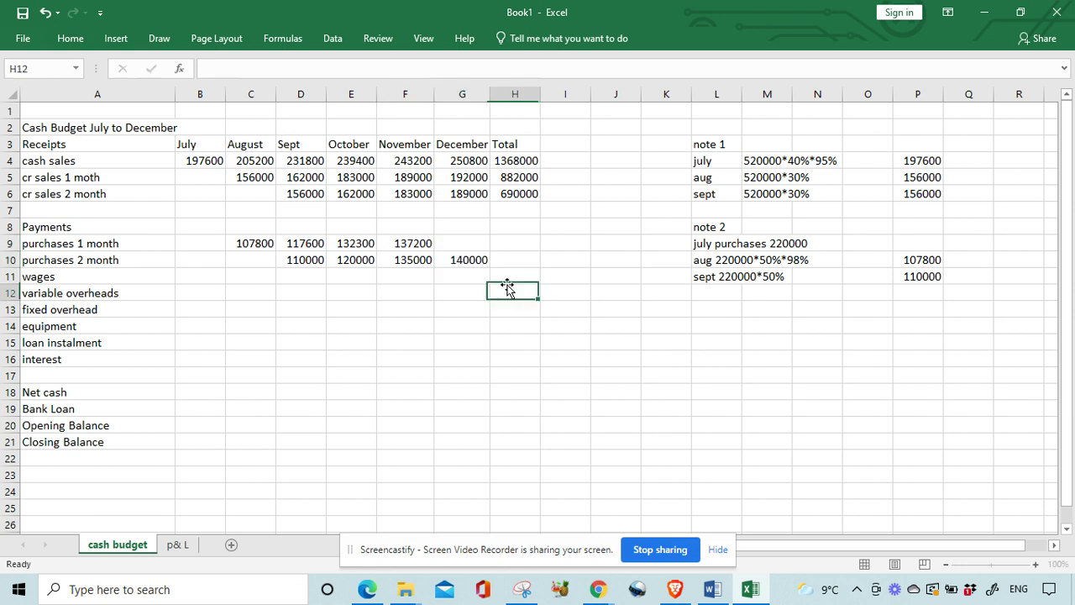
Enter 176400 in G9 as December's one-month payment for purchases.
left_click(461, 242)
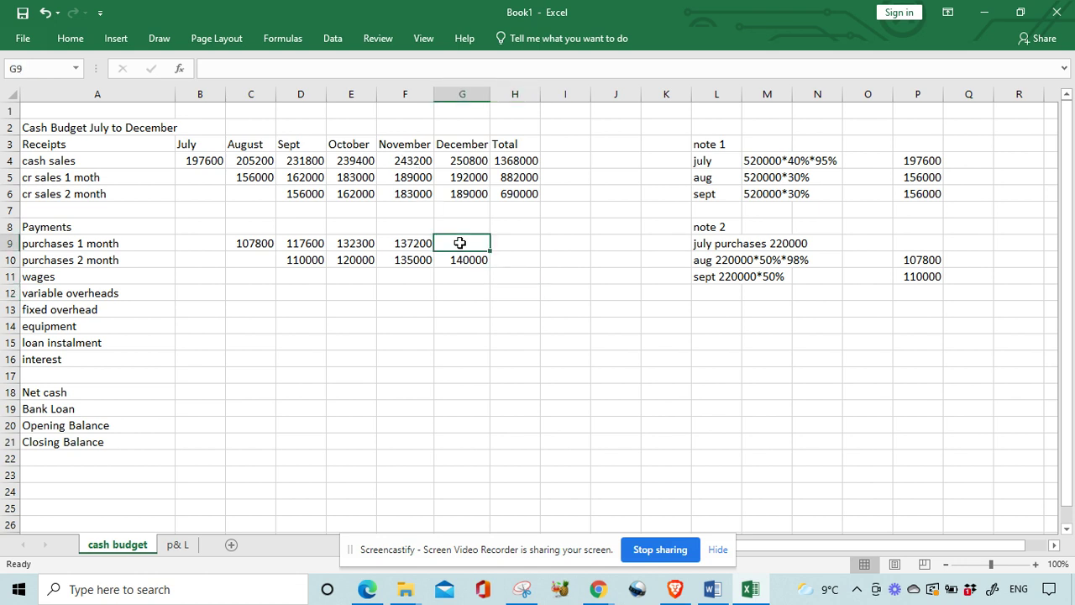
type("17")
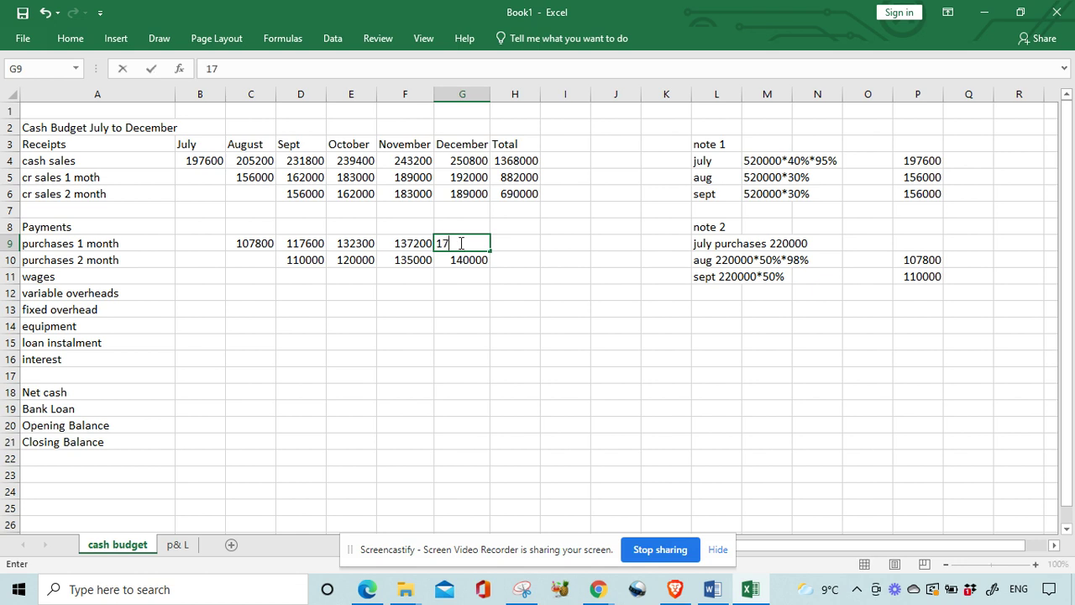
type("6400")
left_click(548, 291)
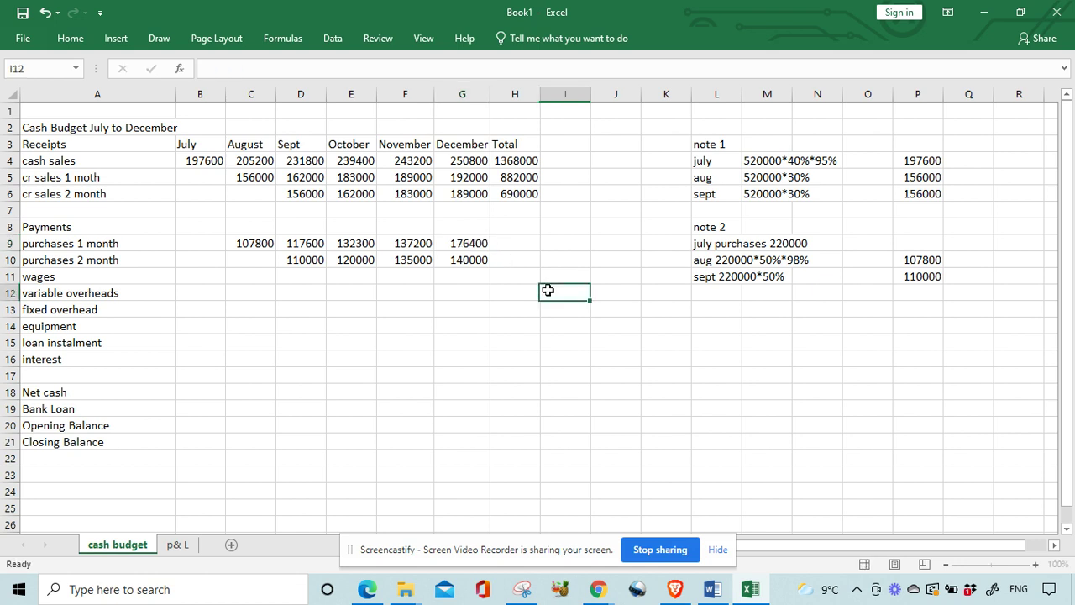
Total the one-month purchases in H9 with =SUM(B9:G9) and fill the formula down to H10.
left_click(515, 242)
type("=sum")
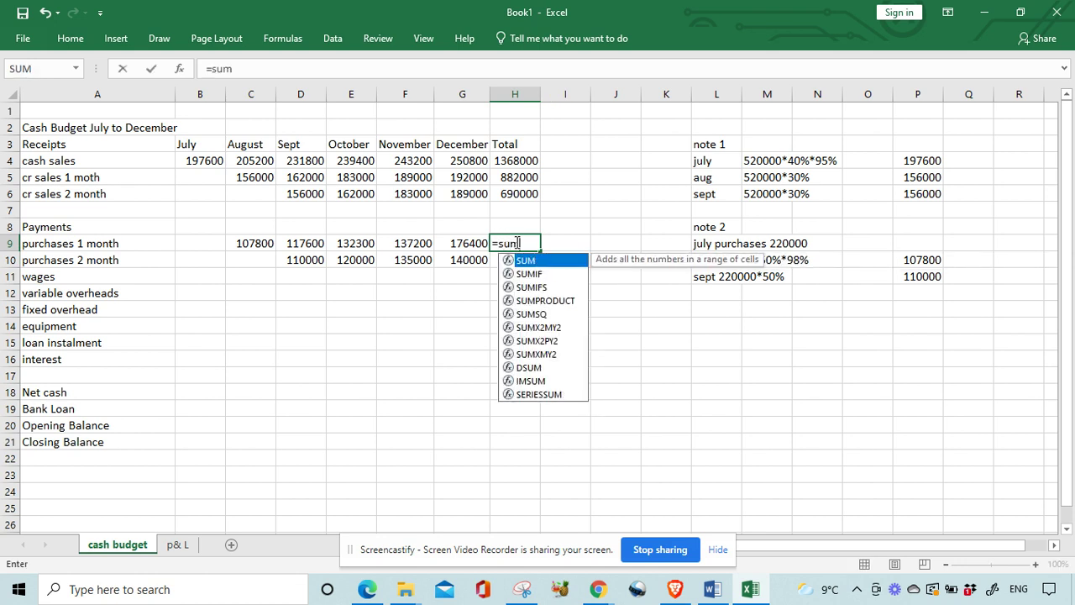
type("(")
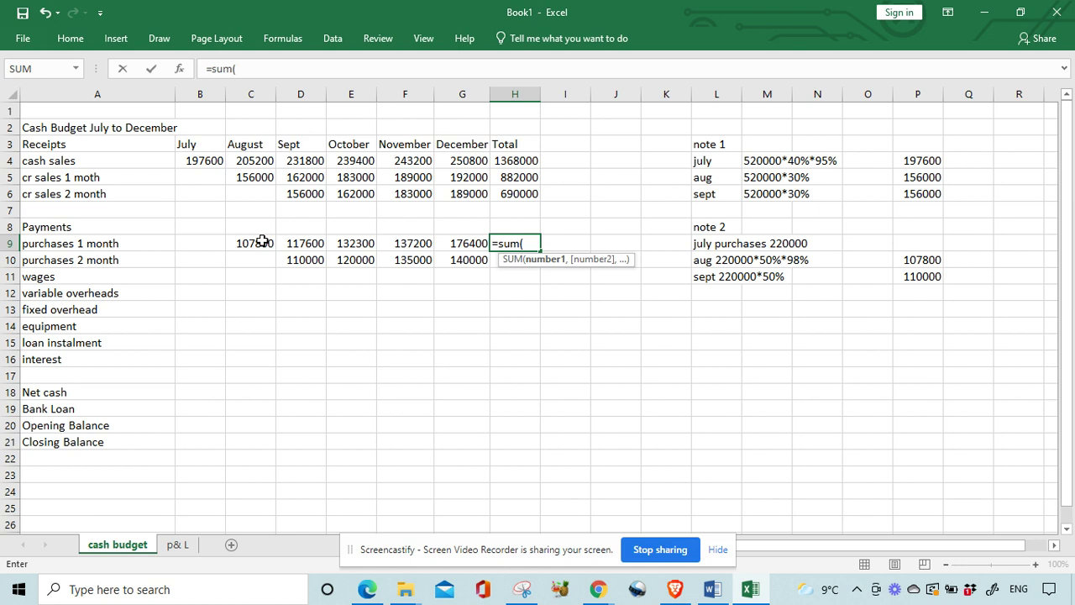
left_click_drag(262, 242, 445, 242)
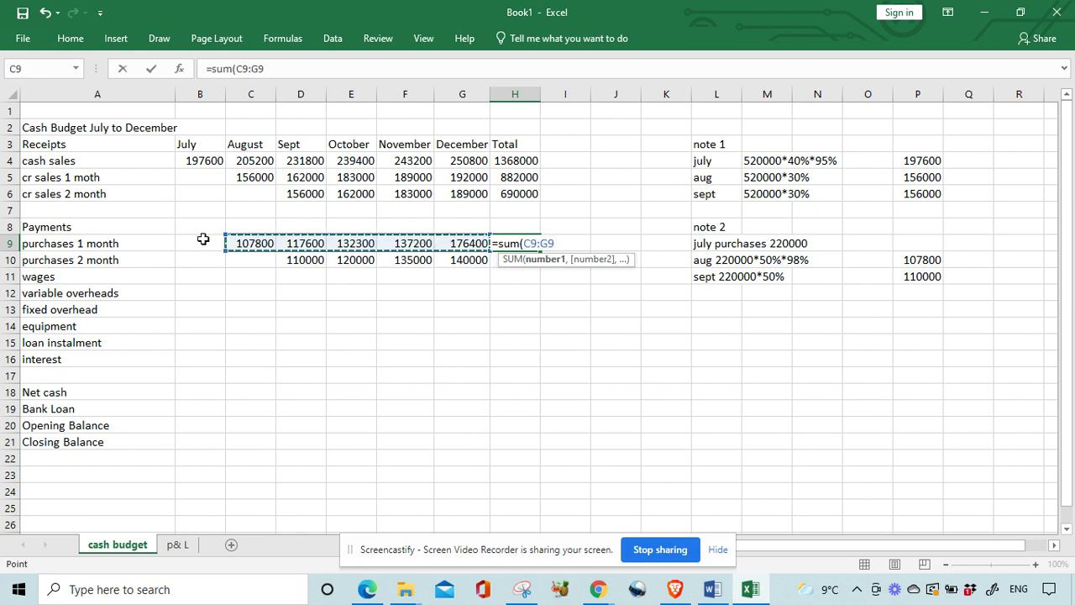
left_click_drag(203, 239, 458, 238)
key("Return")
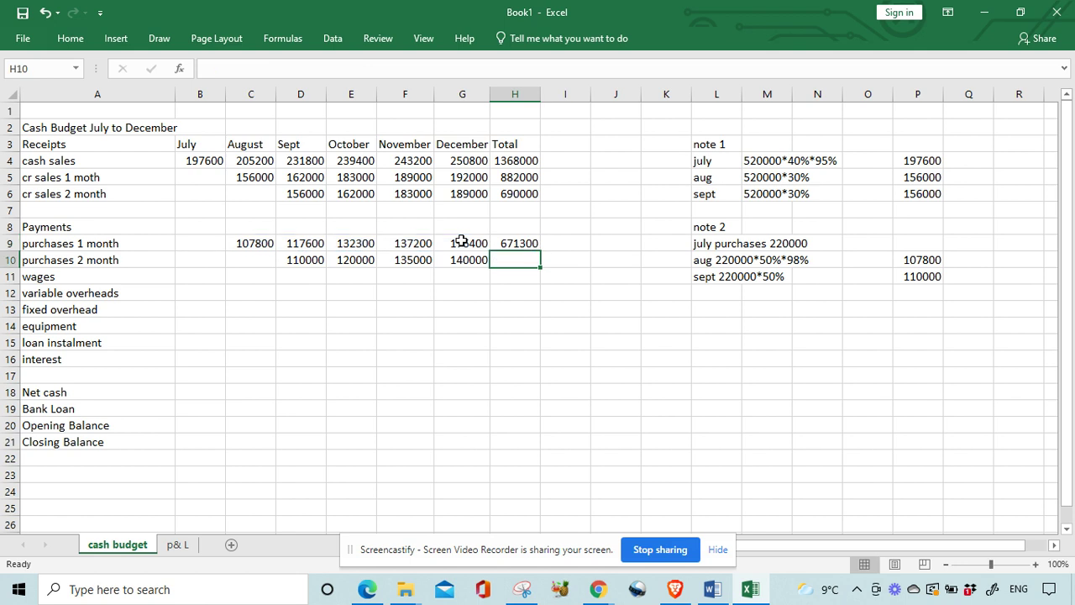
left_click(517, 243)
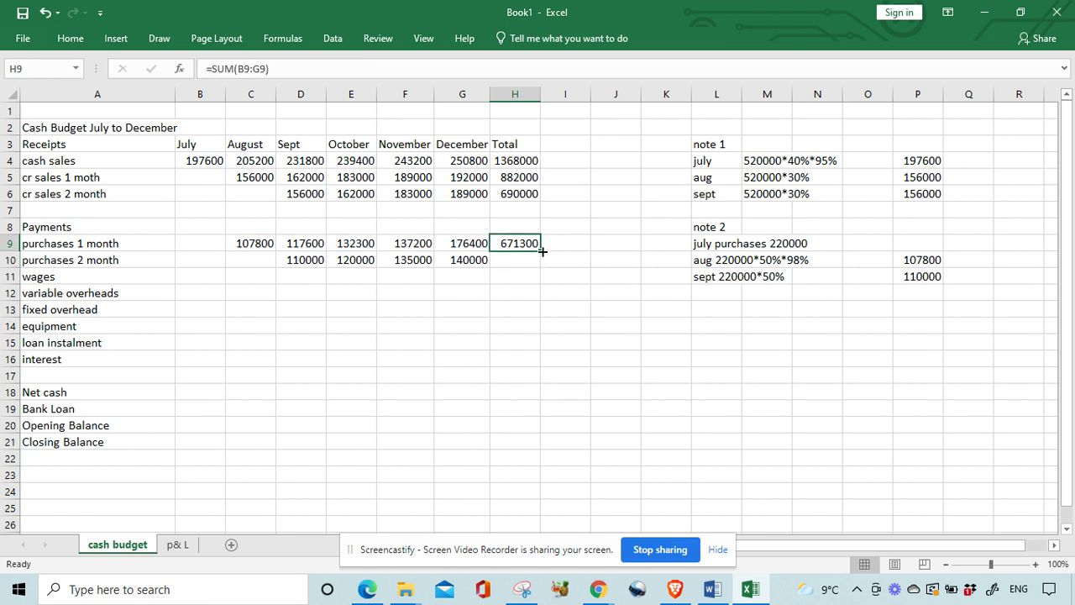
left_click_drag(541, 251, 547, 266)
left_click(523, 327)
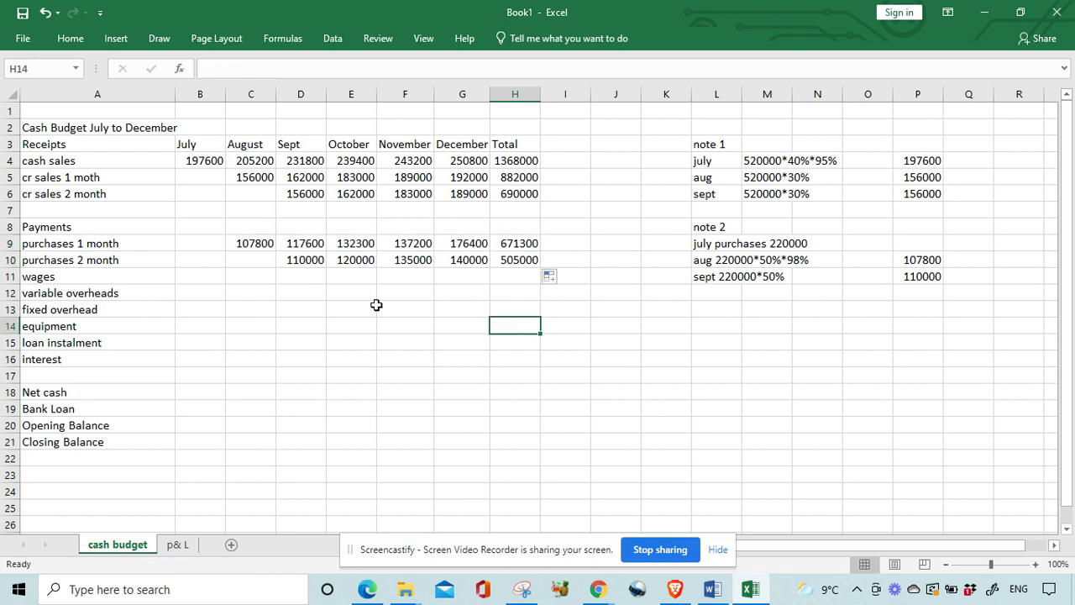
Check the monthly wages in the PDF question, return to Excel, and enter 50000 for July in B11.
left_click(203, 278)
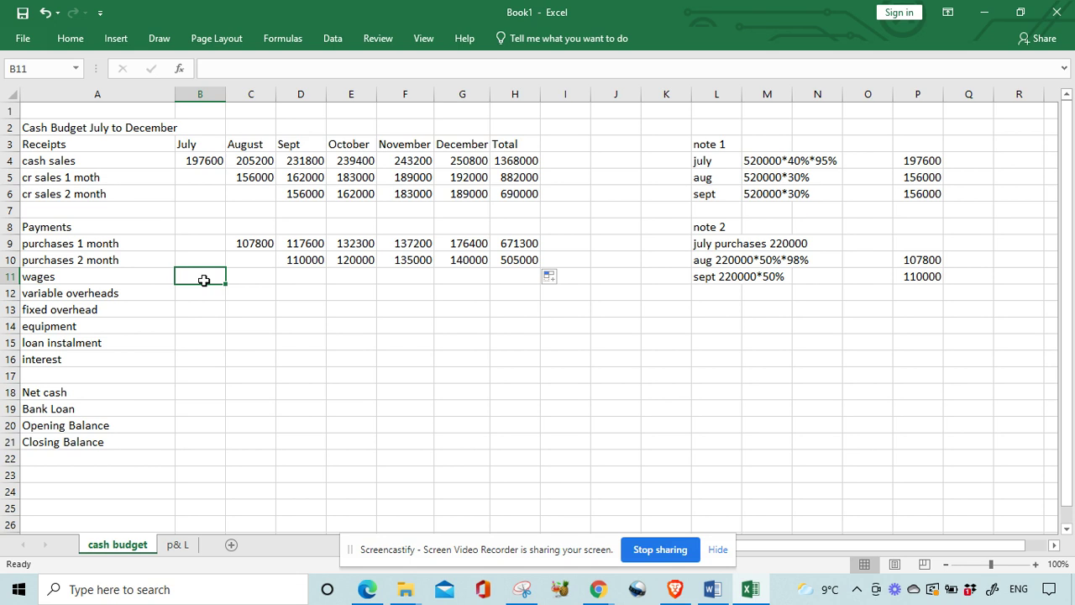
left_click(368, 589)
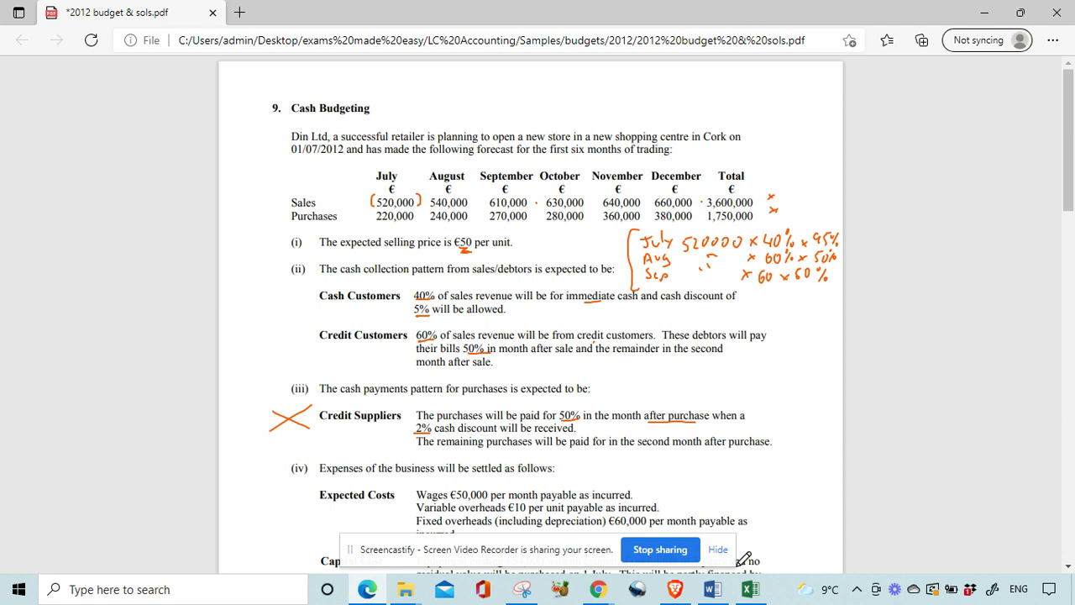
left_click(750, 590)
type("5")
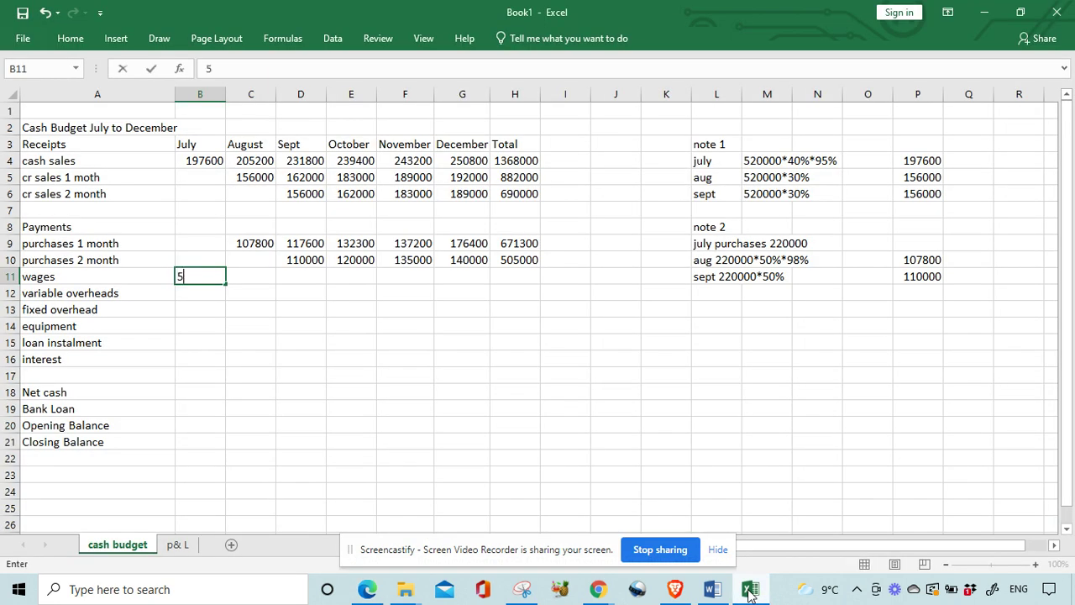
type("0000")
key("Tab")
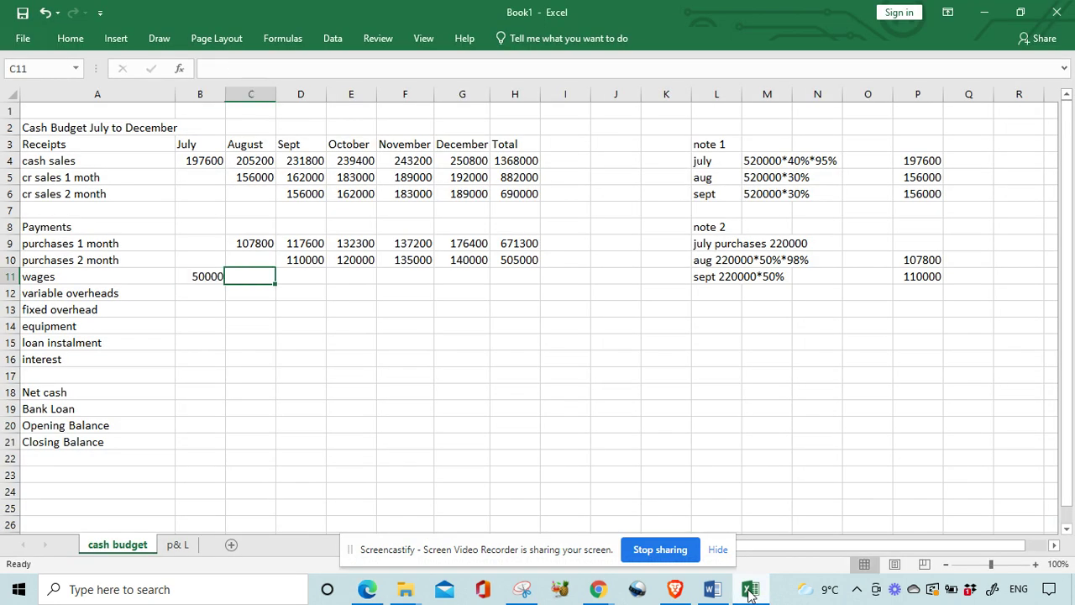
Fill July's 50000 wages from B11 across to December in G11.
left_click(203, 281)
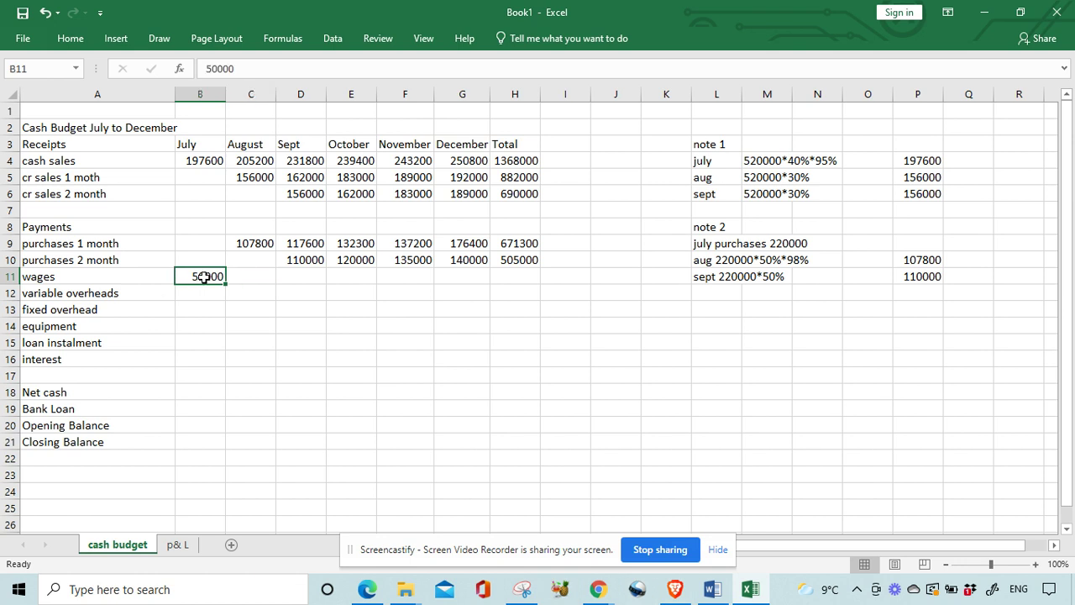
left_click_drag(225, 284, 494, 272)
left_click(566, 270)
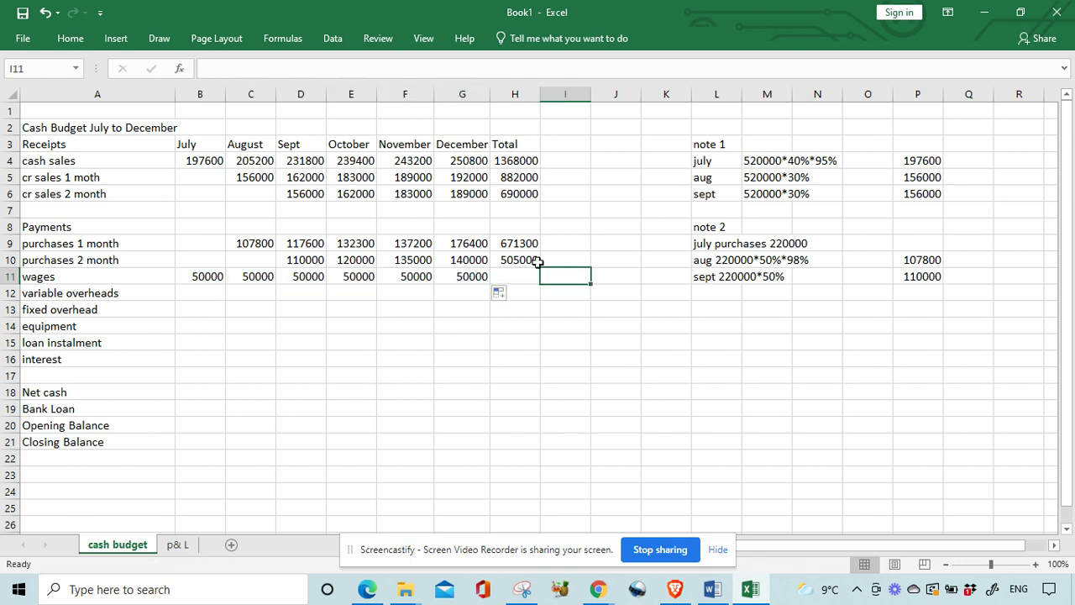
Fill the row total formula in H10 down through the remaining payment rows to interest in H16.
left_click(527, 261)
left_click_drag(541, 267, 539, 365)
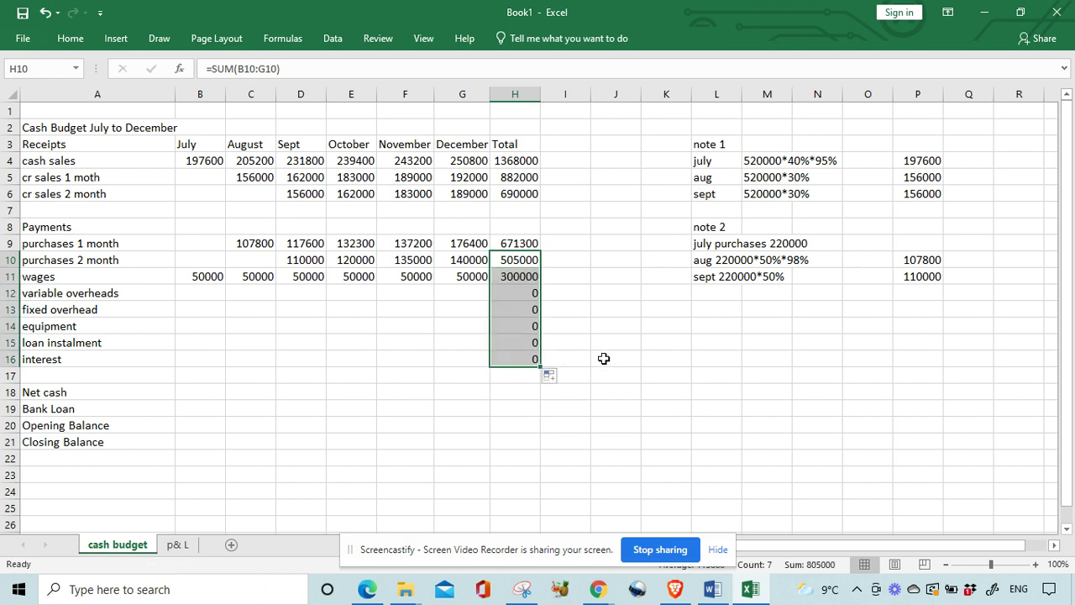
left_click(611, 360)
Switch to the PDF question in Edge and underline the variable overheads rate of €10 per unit.
left_click(183, 294)
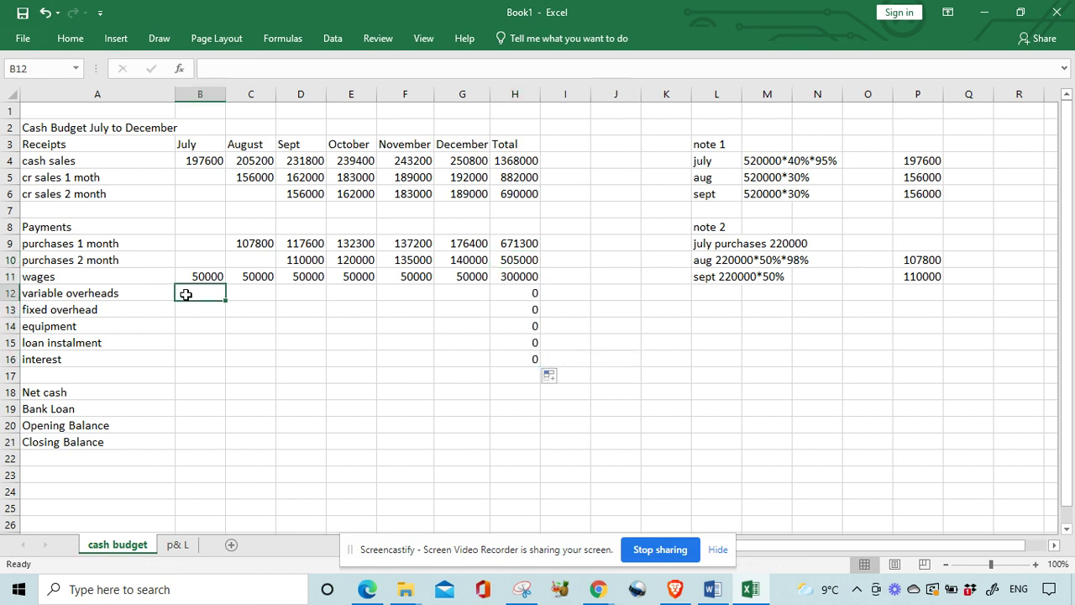
left_click(364, 591)
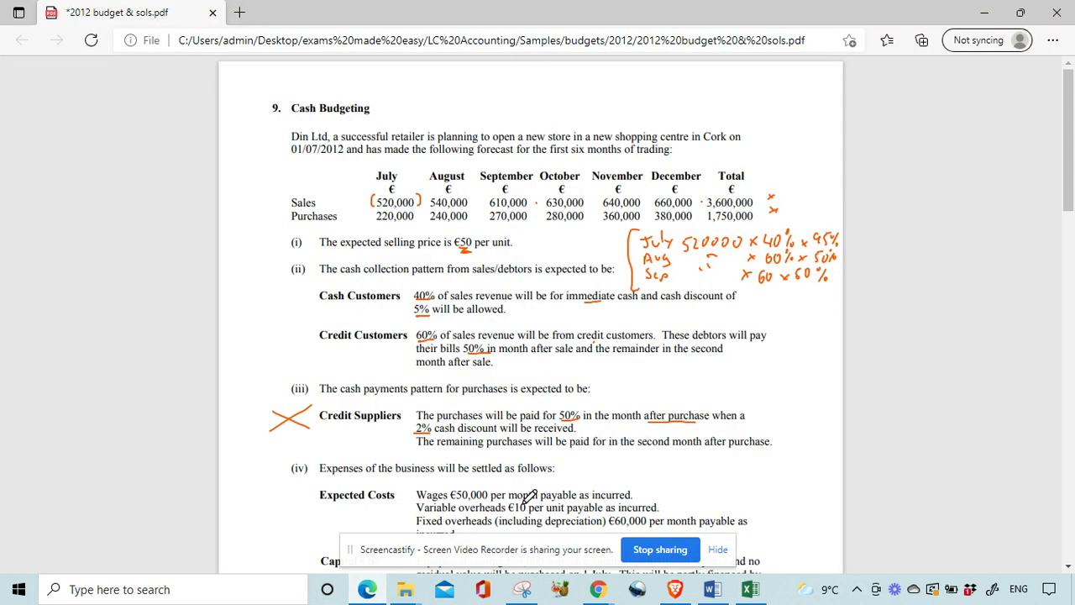
left_click_drag(517, 514, 547, 515)
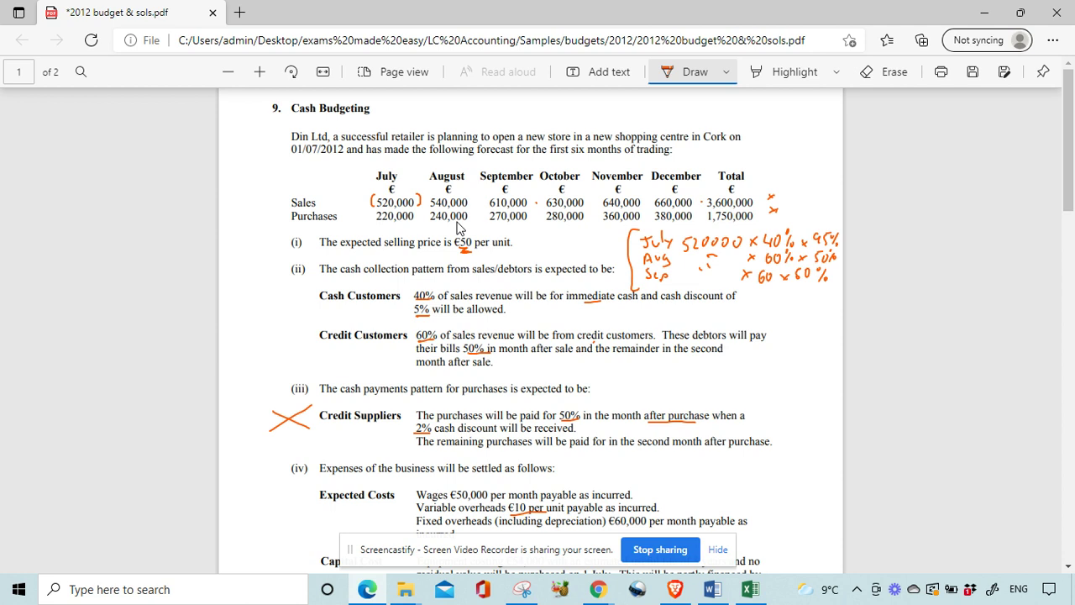
Return to Excel and add the heading "Note 3" in L13 with the working "sales/selling price * 10" in L14.
left_click(750, 589)
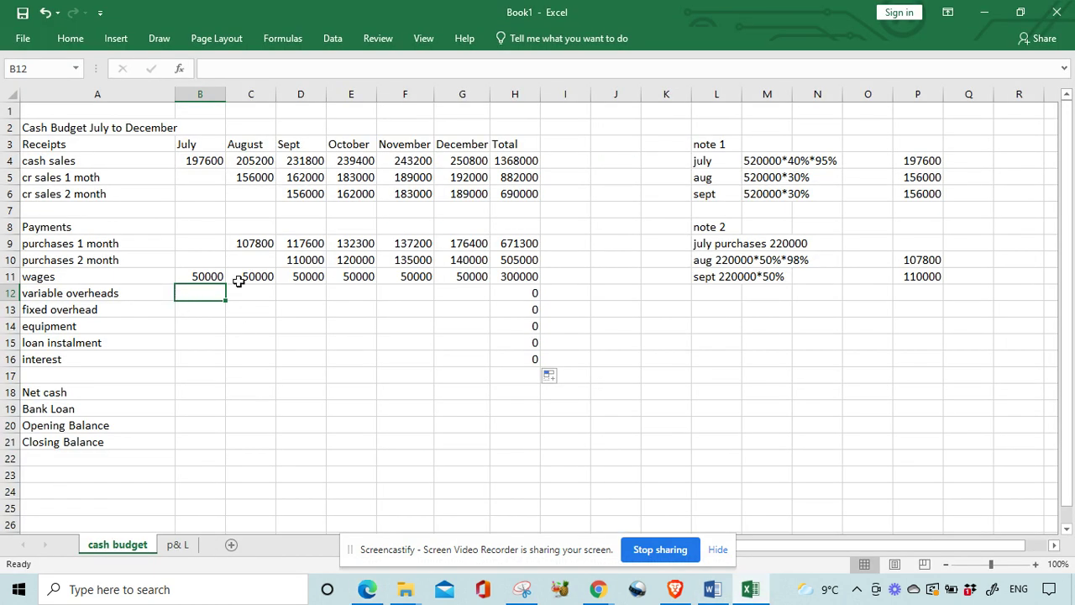
left_click(701, 305)
type("Note 3")
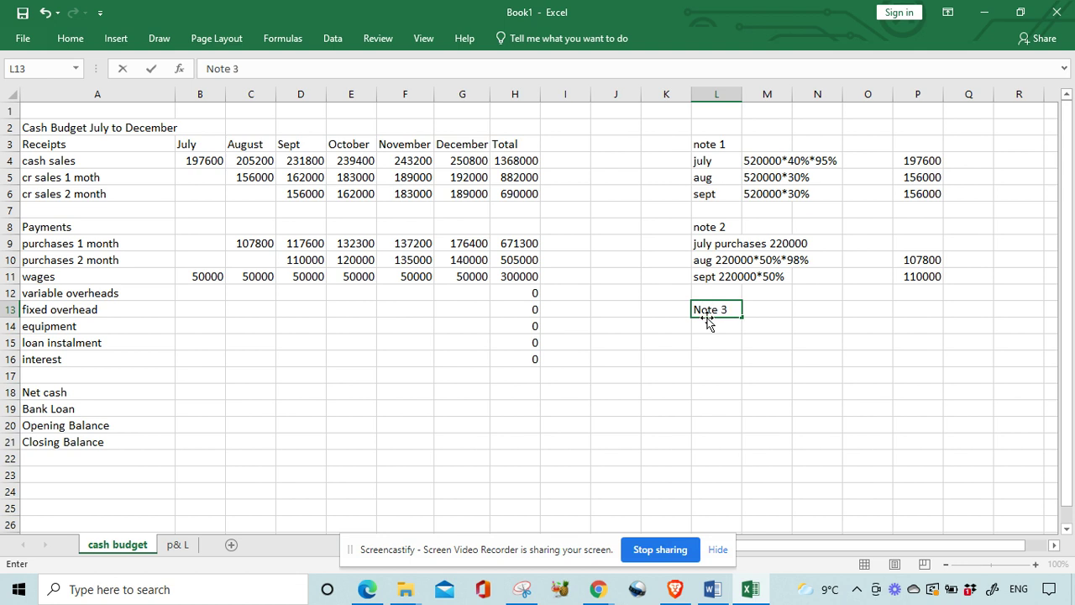
left_click(711, 334)
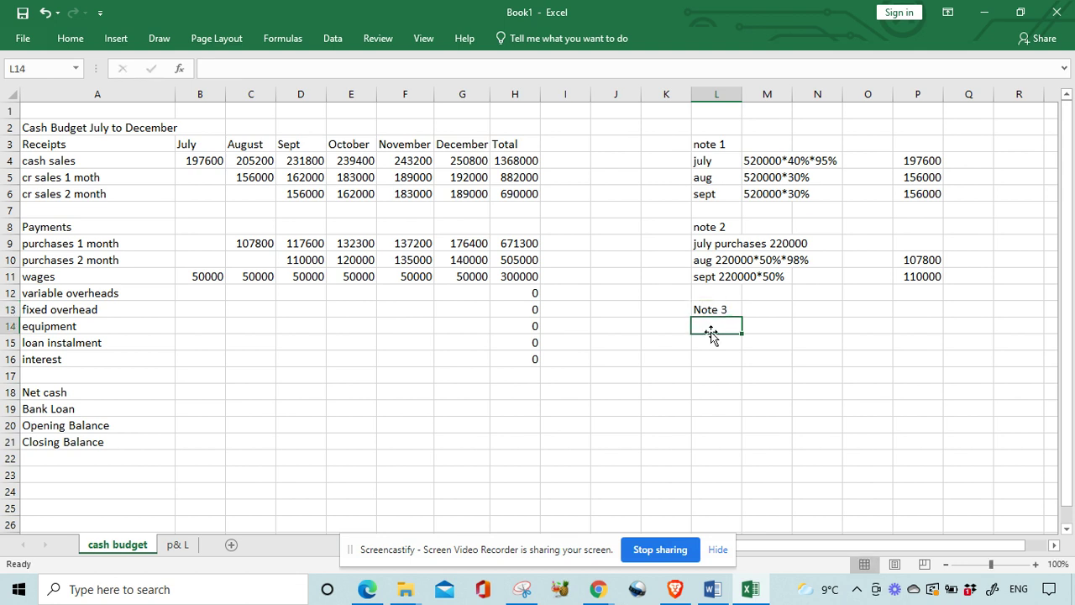
type("sales ")
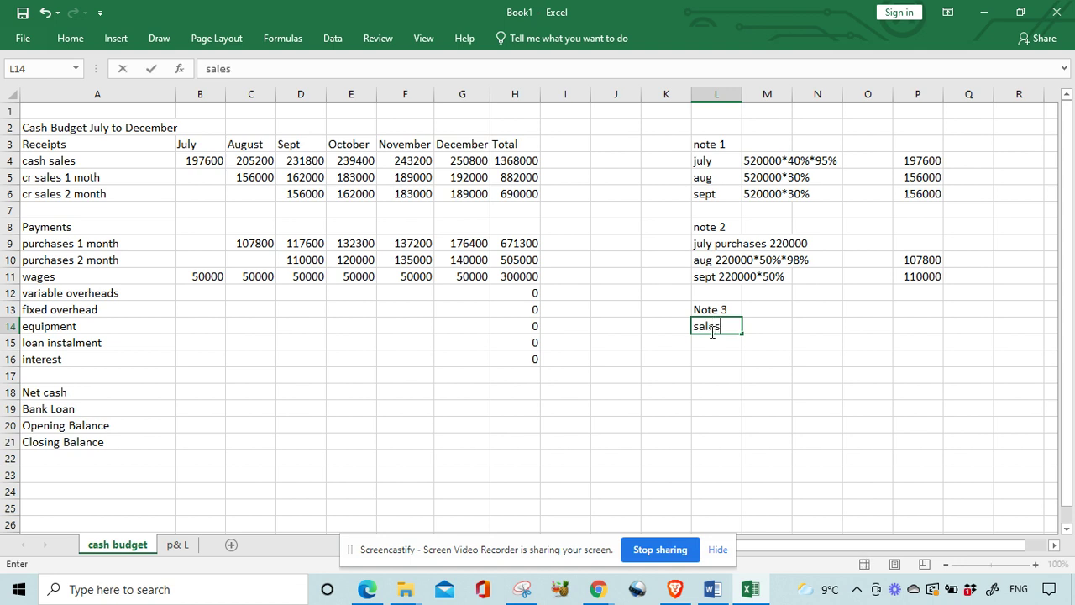
type("?")
key("BackSpace")
key("BackSpace")
type("/selling price")
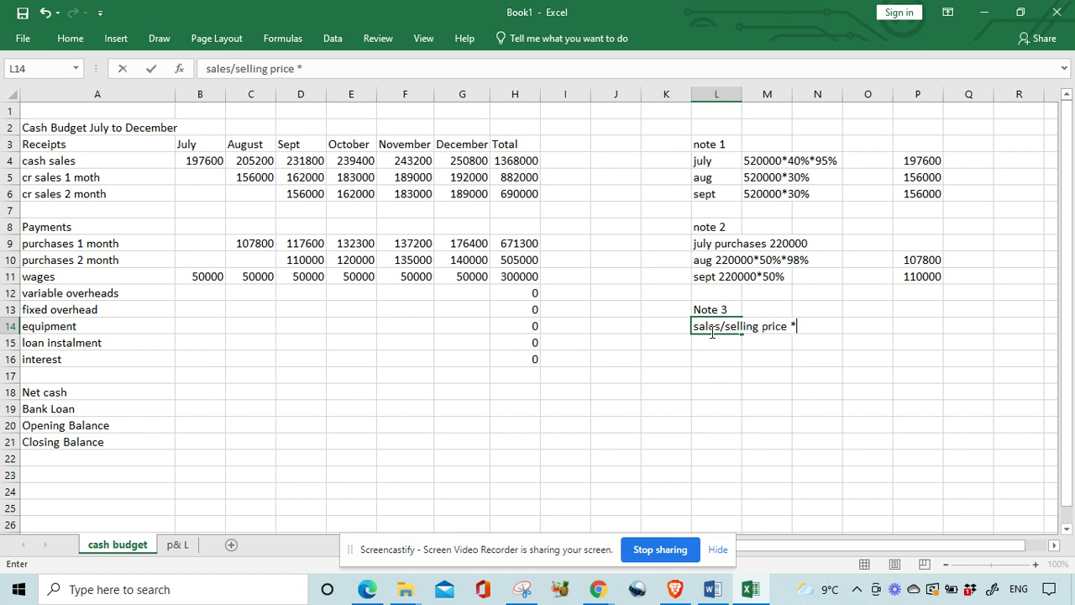
type(" * 10")
left_click(731, 345)
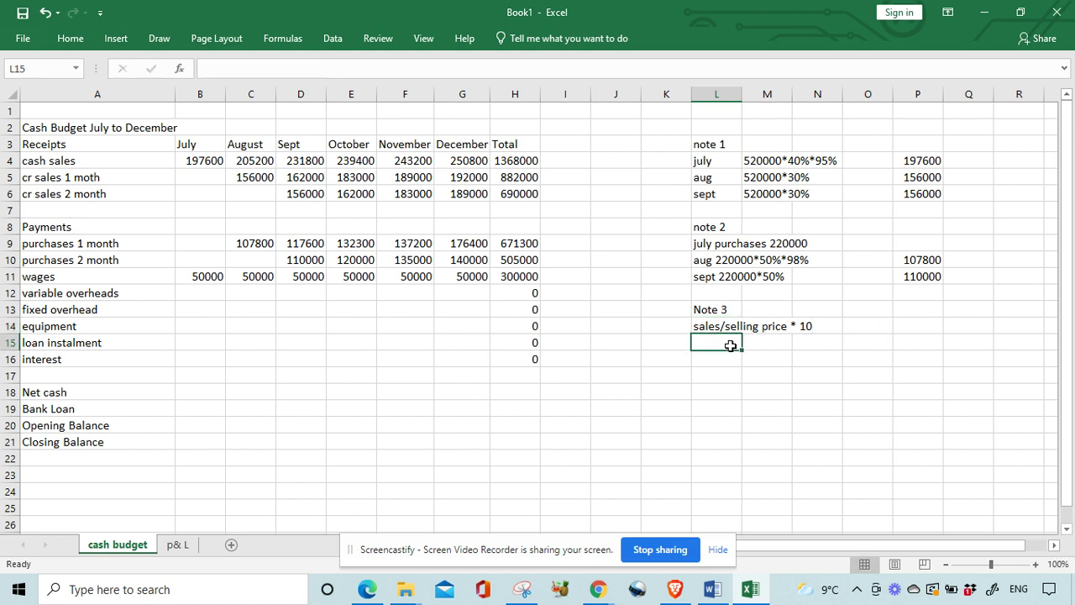
Check July's sales and selling price in the PDF, then record july, 520000/50*10 and 104000 in row 15 under Note 3 in Excel.
left_click(367, 590)
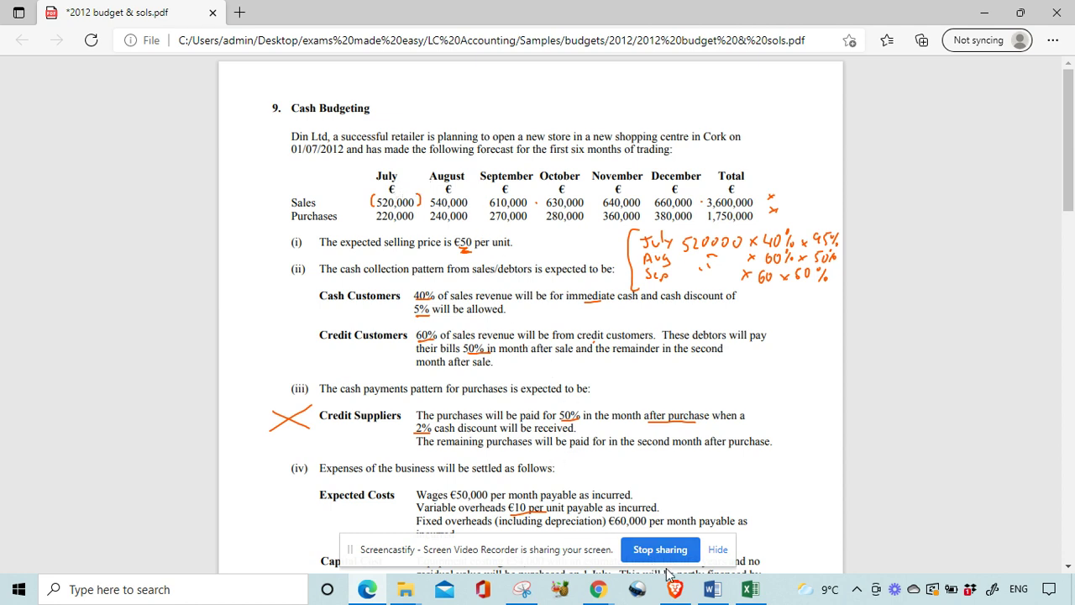
left_click(750, 589)
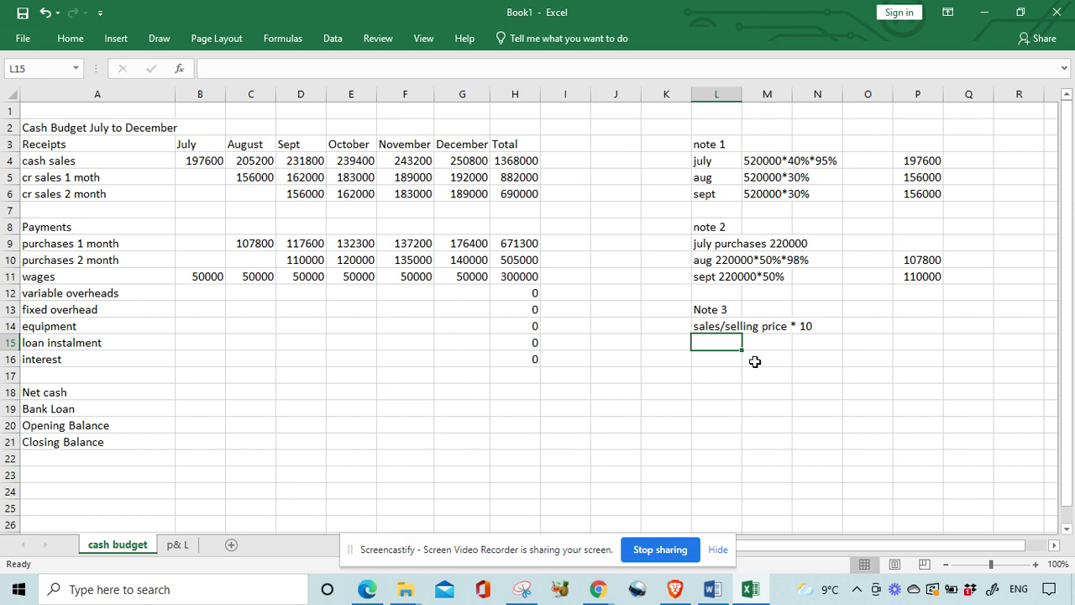
type("july")
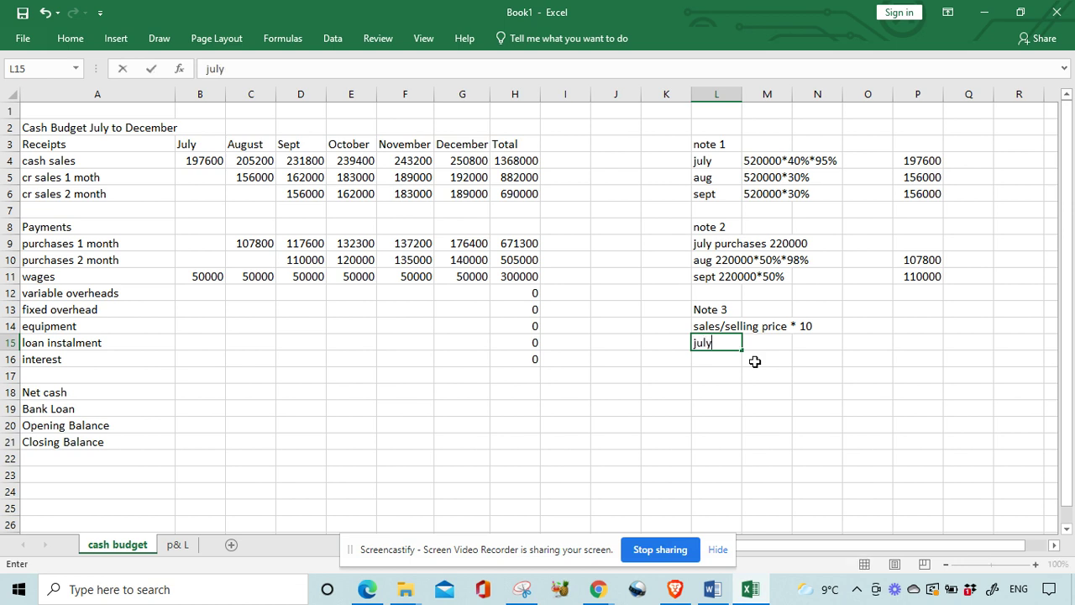
key("Tab")
type("5")
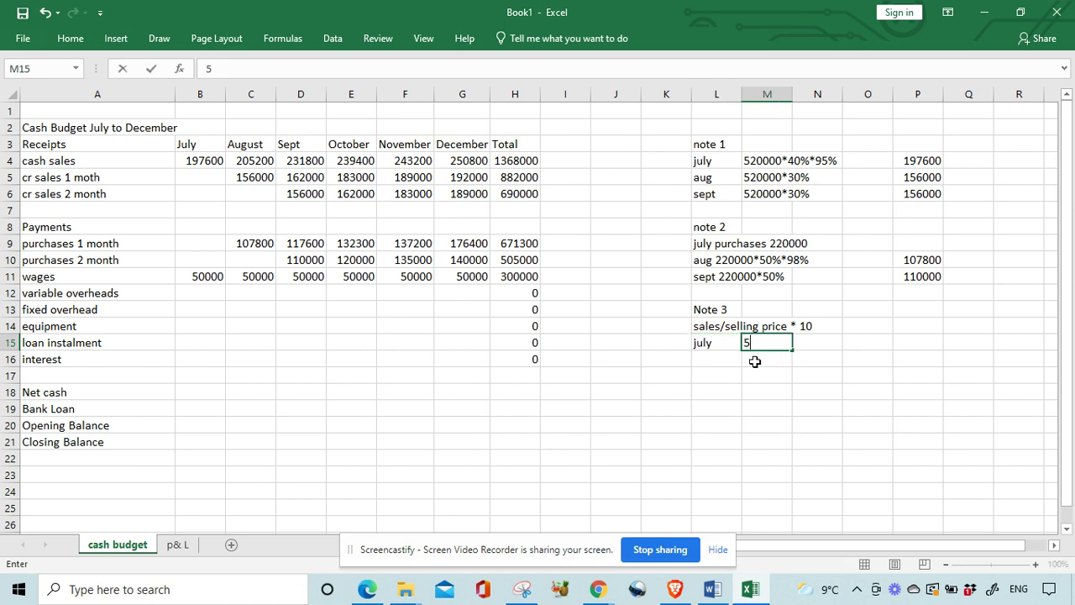
type("20000/50*10")
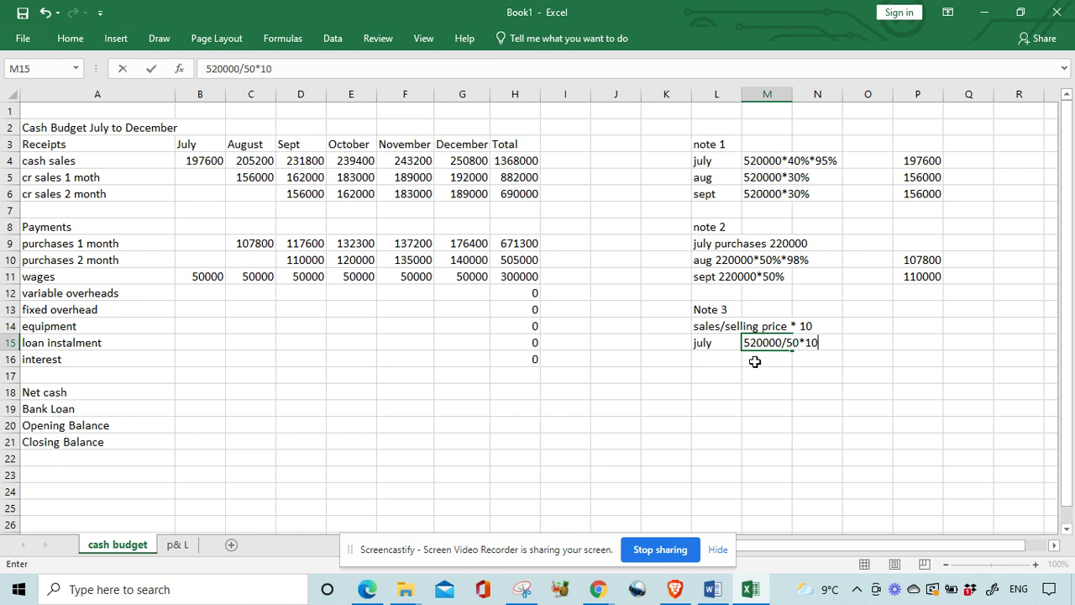
left_click(874, 347)
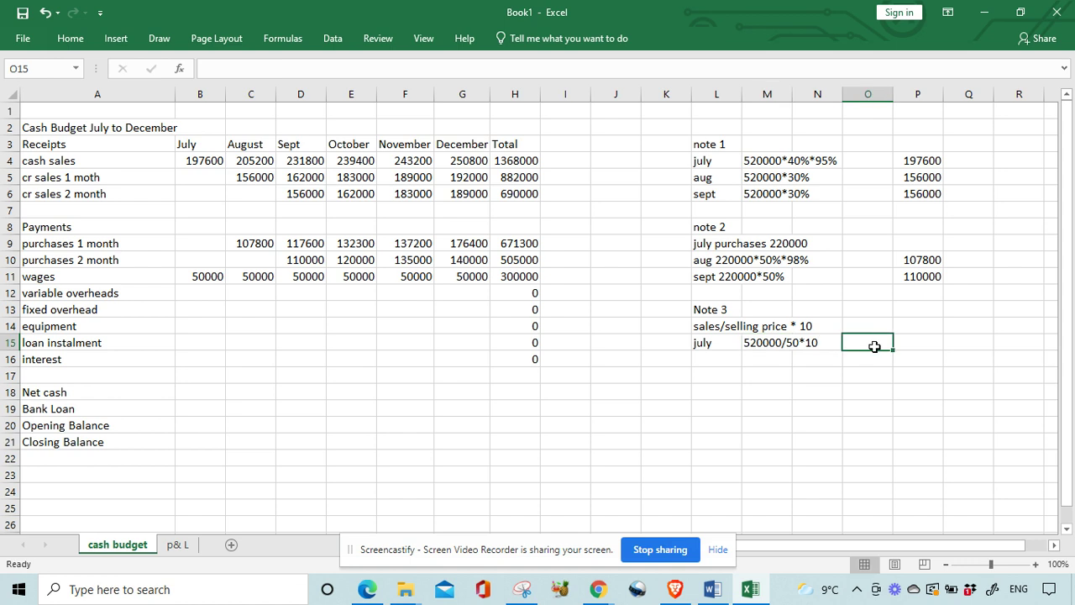
type("104000")
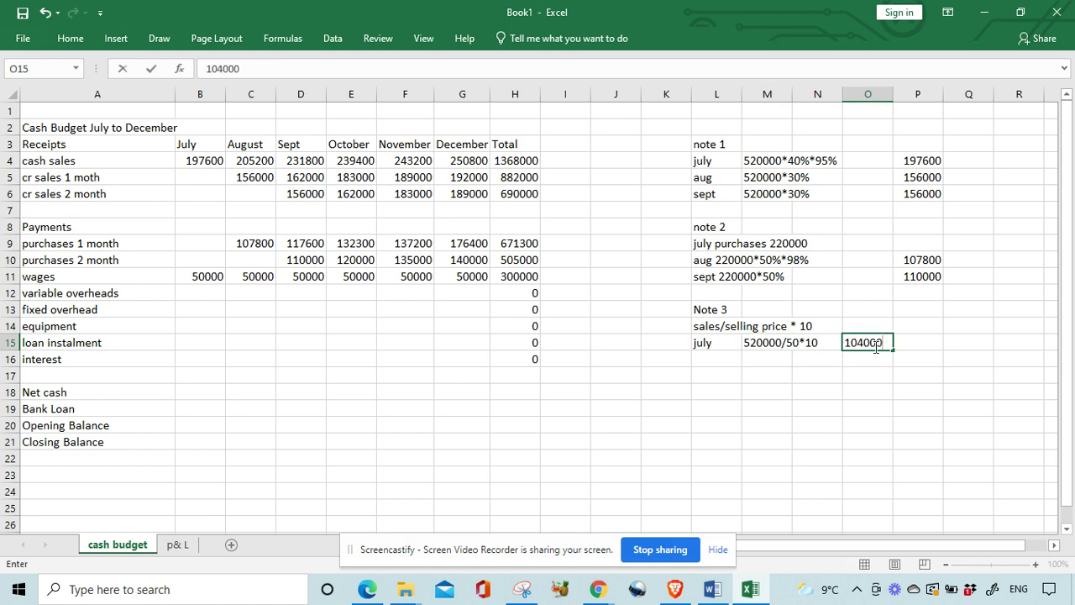
left_click(884, 376)
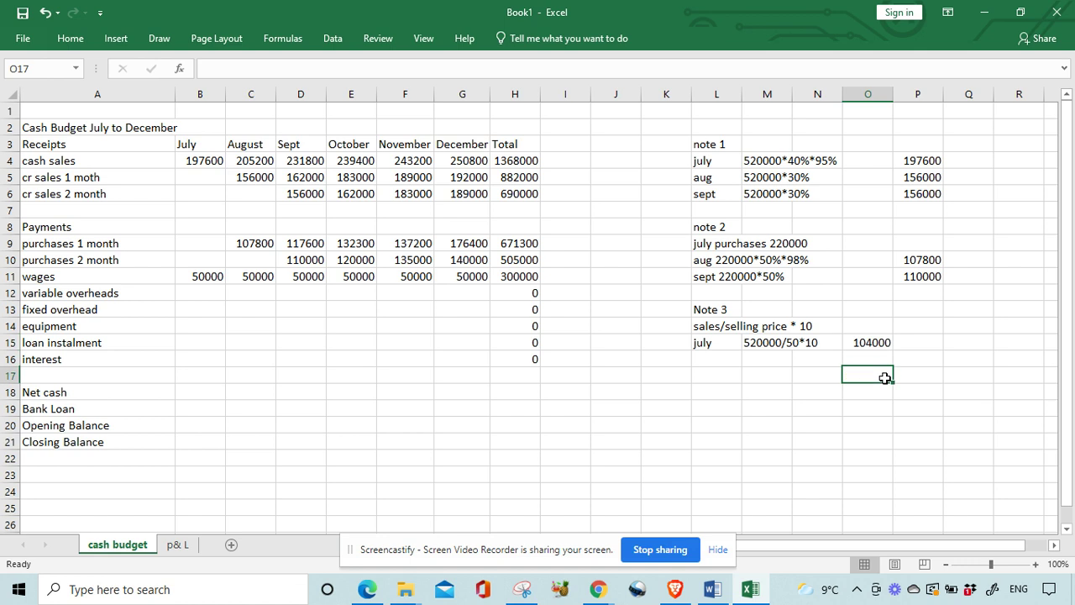
Enter the variable overheads for July to September in B12:D12: 104000, 108000 and 122000.
left_click(193, 296)
type("10")
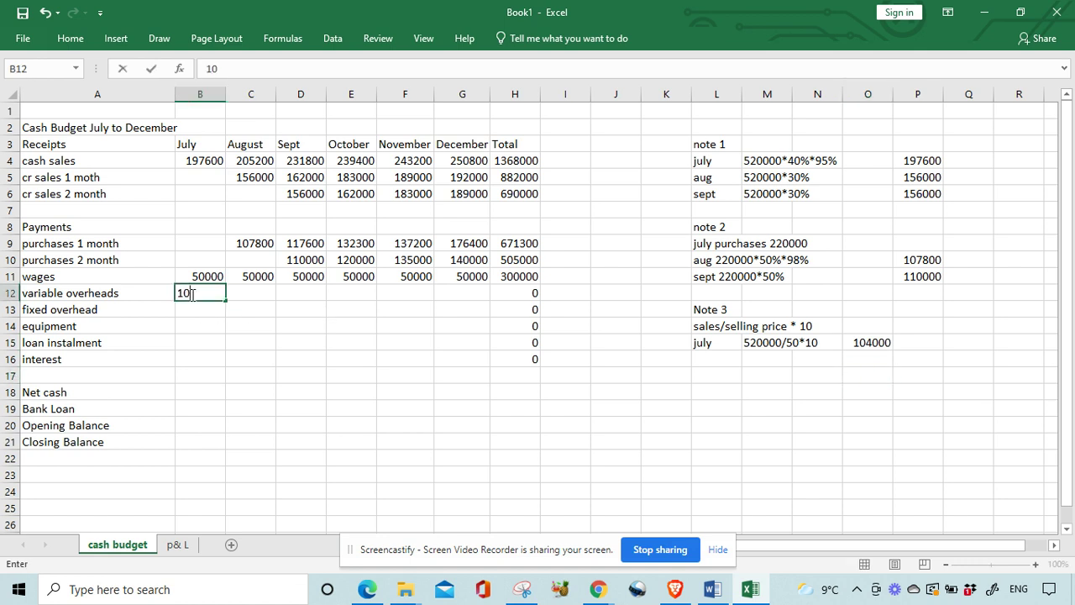
type("4000")
left_click(254, 293)
type("108000")
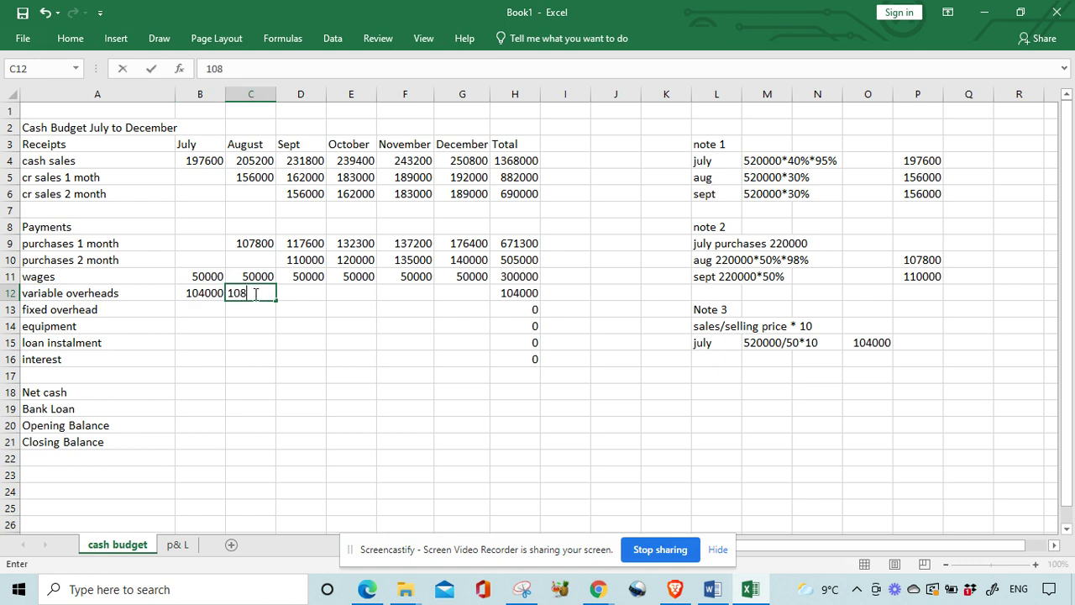
left_click(290, 291)
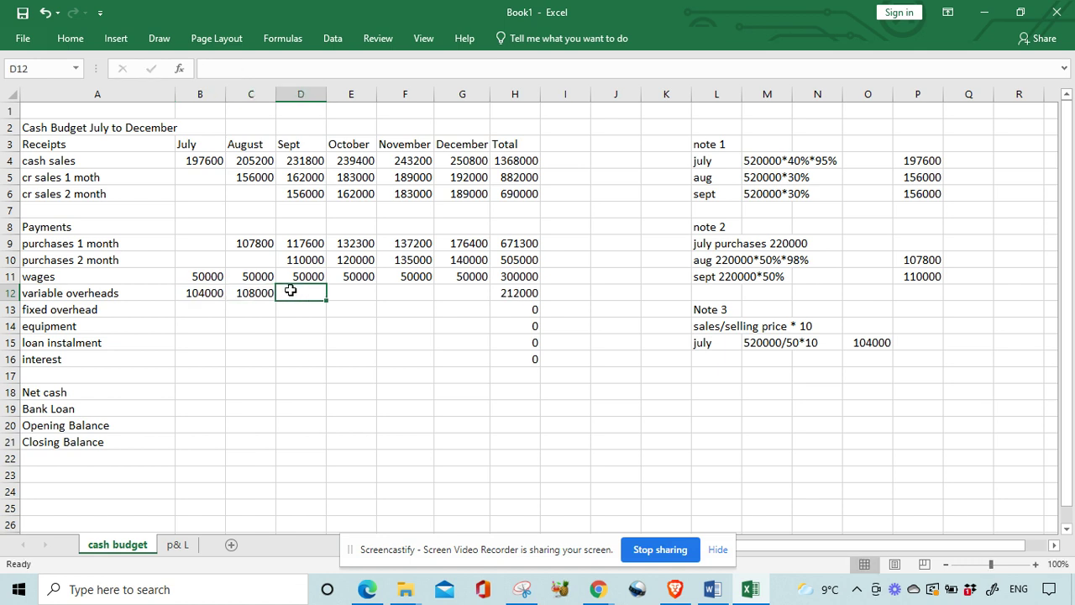
type("122000")
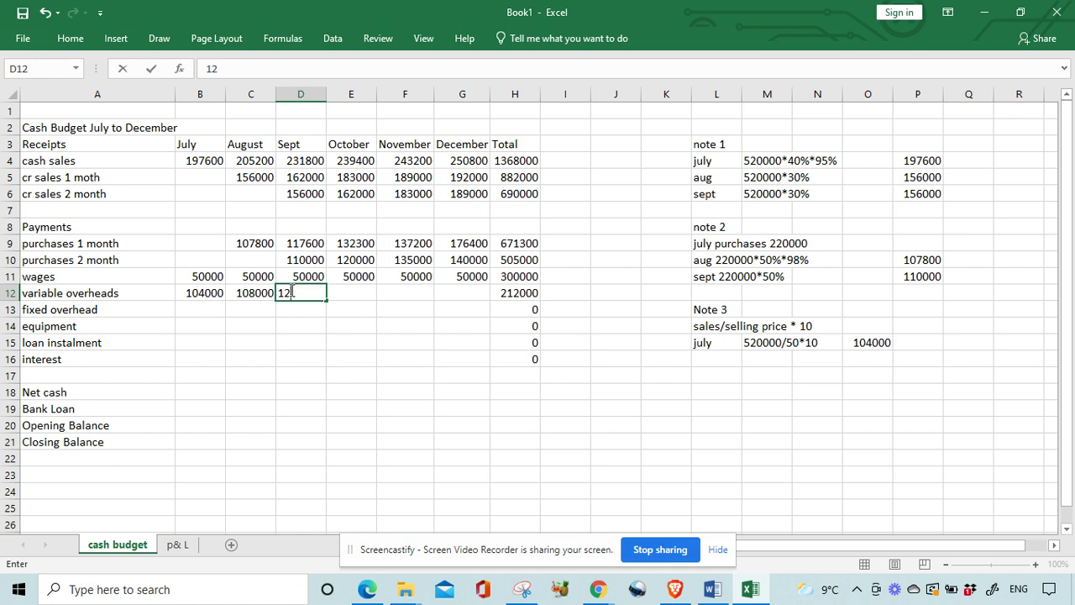
Enter the variable overheads for October to December in E12:G12: 126000, 128000 and 132000.
left_click(356, 291)
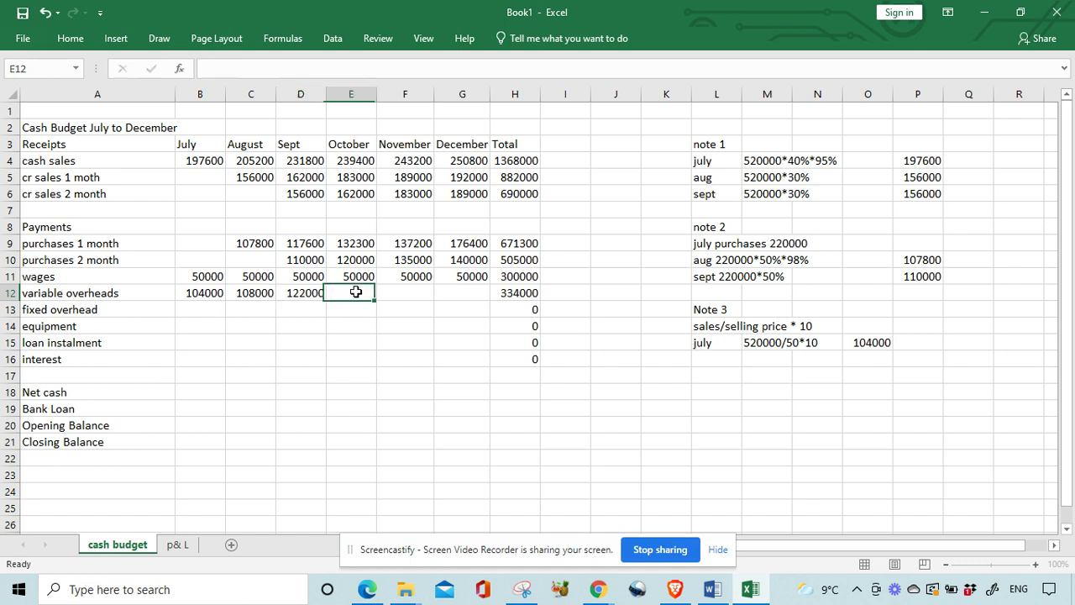
type("126000")
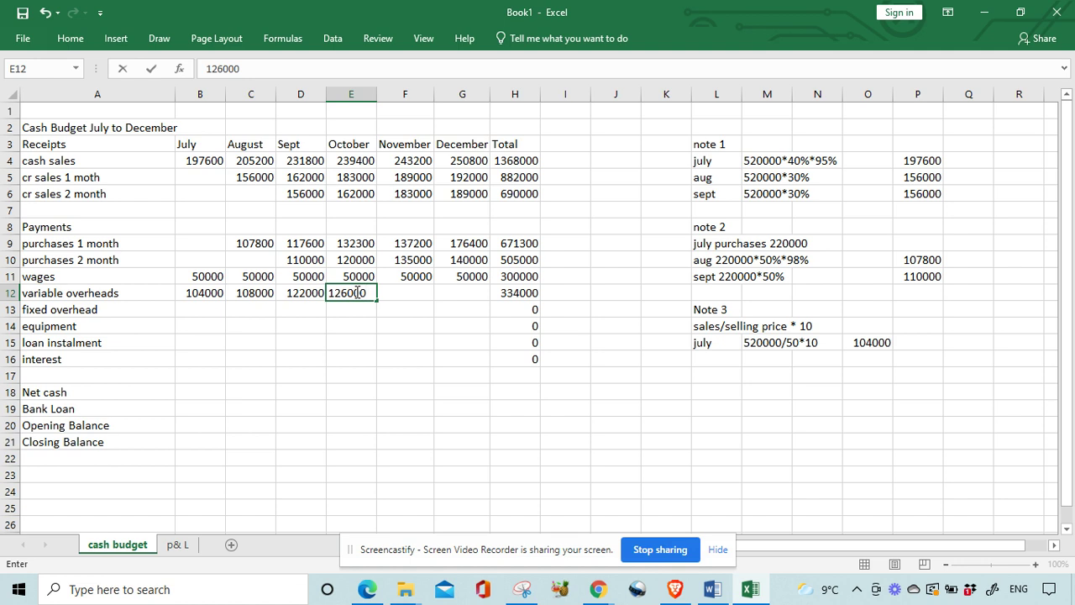
key("Tab")
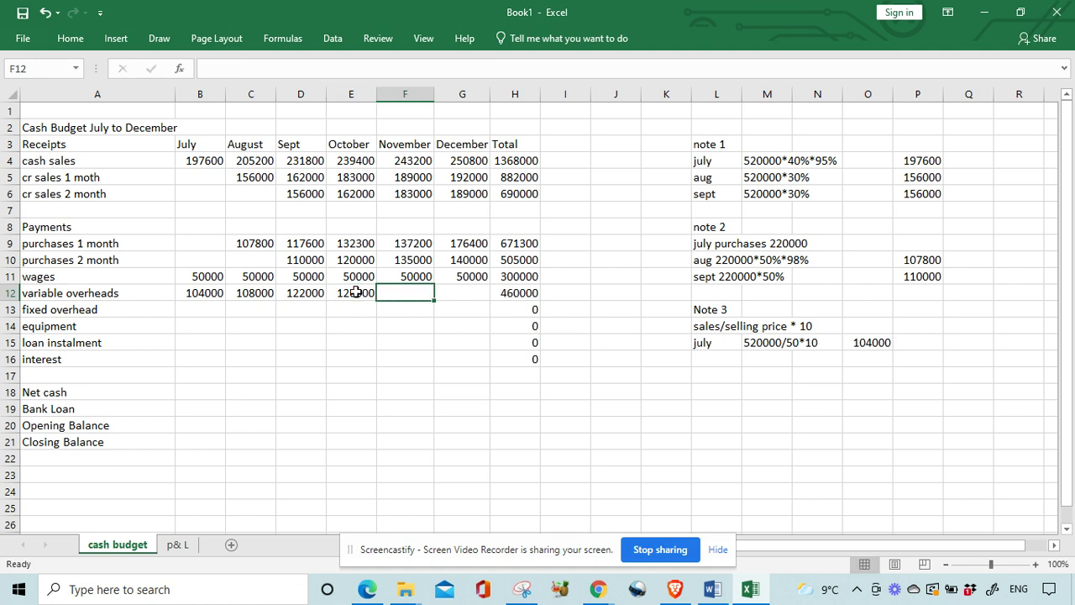
type("128000")
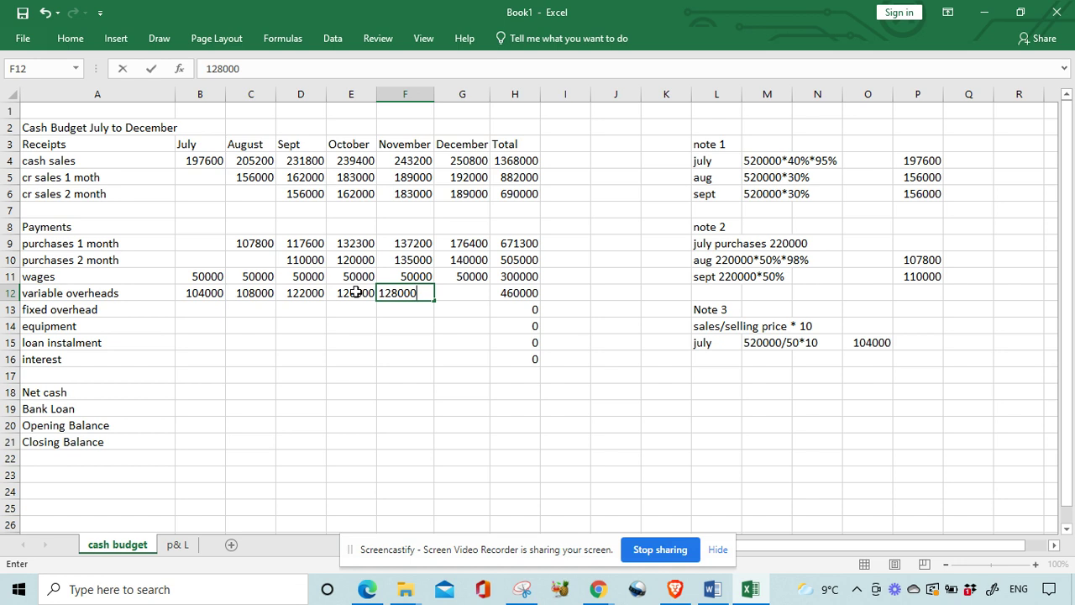
key("Tab")
type("132000")
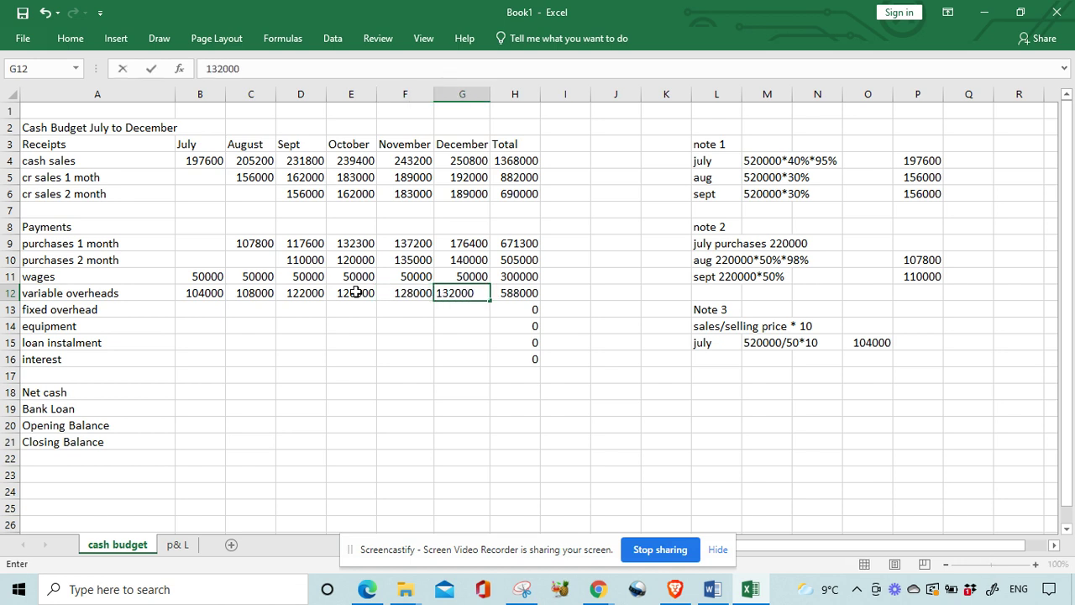
key("Return")
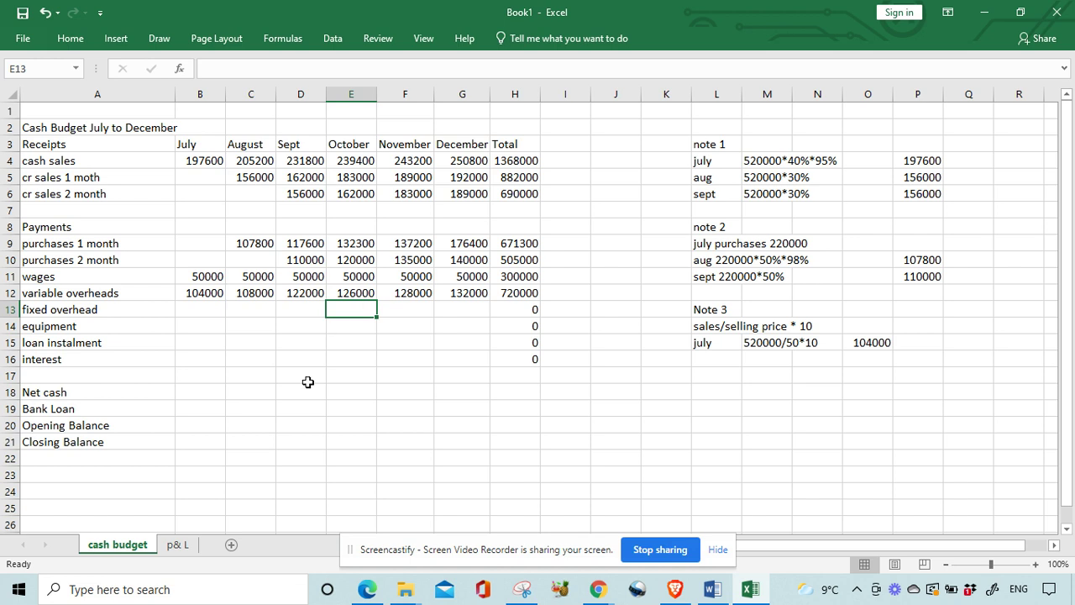
Switch to the PDF question in Edge and mark the fixed overheads line, including depreciation, of €60,000 per month.
left_click(205, 311)
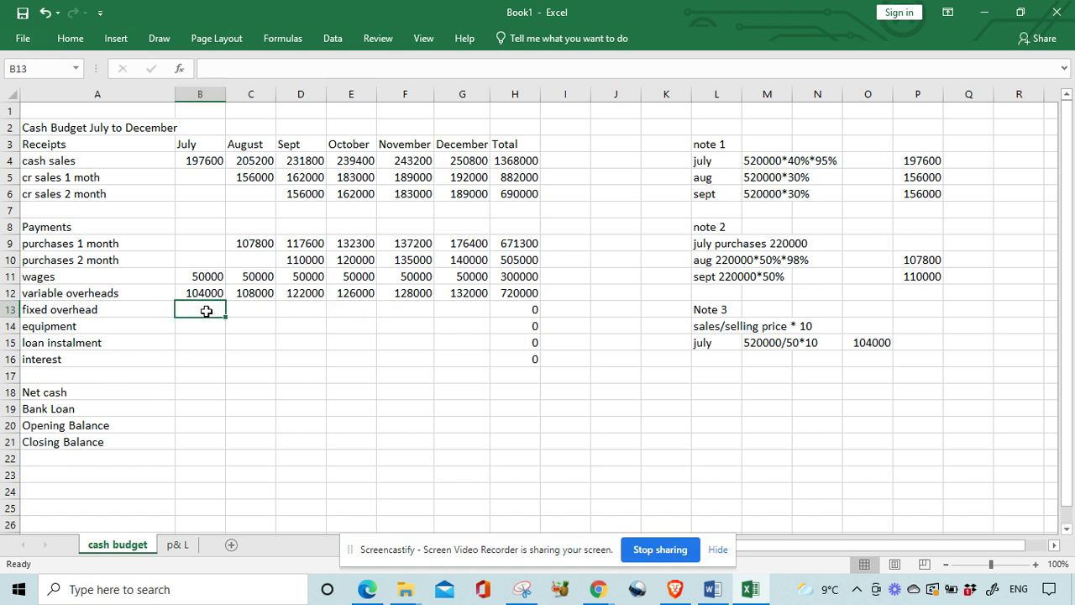
left_click(363, 591)
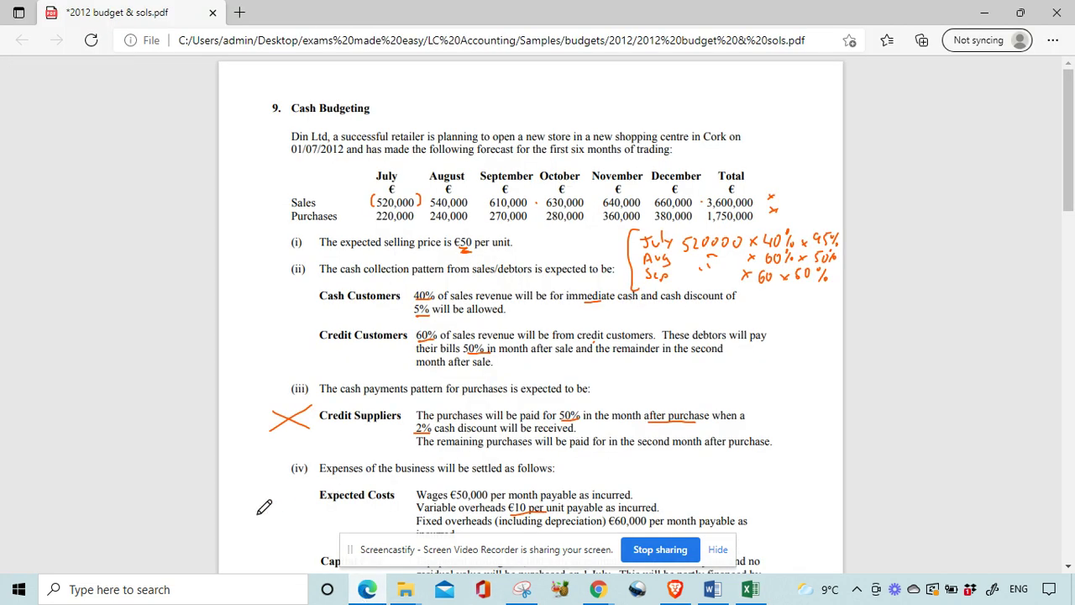
scroll(264, 506, "down", 5)
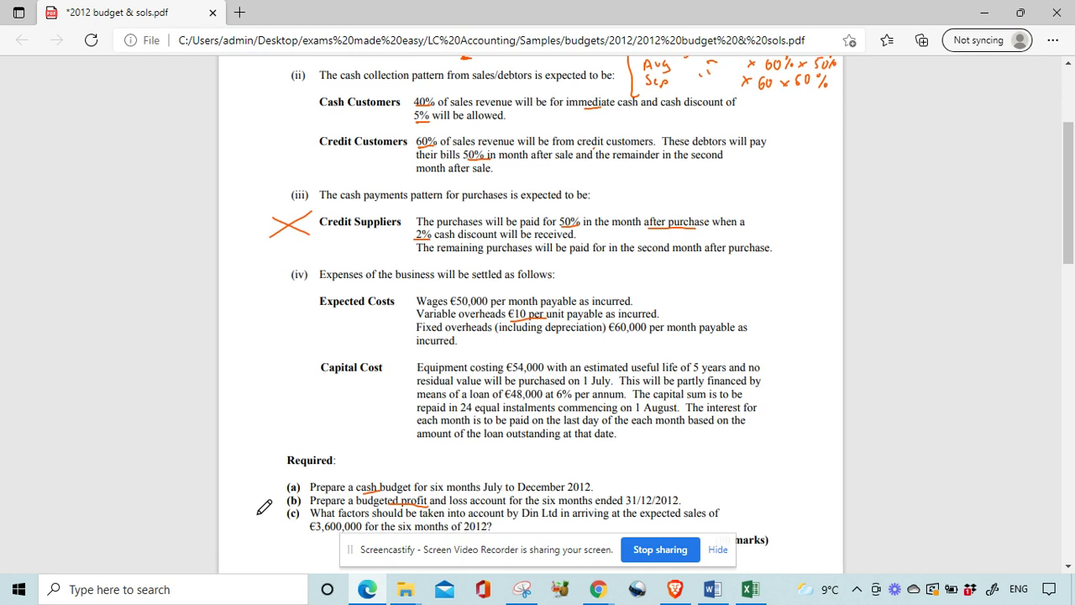
mouse_move(514, 336)
left_mouse_down()
mouse_move(631, 330)
mouse_move(496, 351)
mouse_move(741, 348)
left_mouse_up()
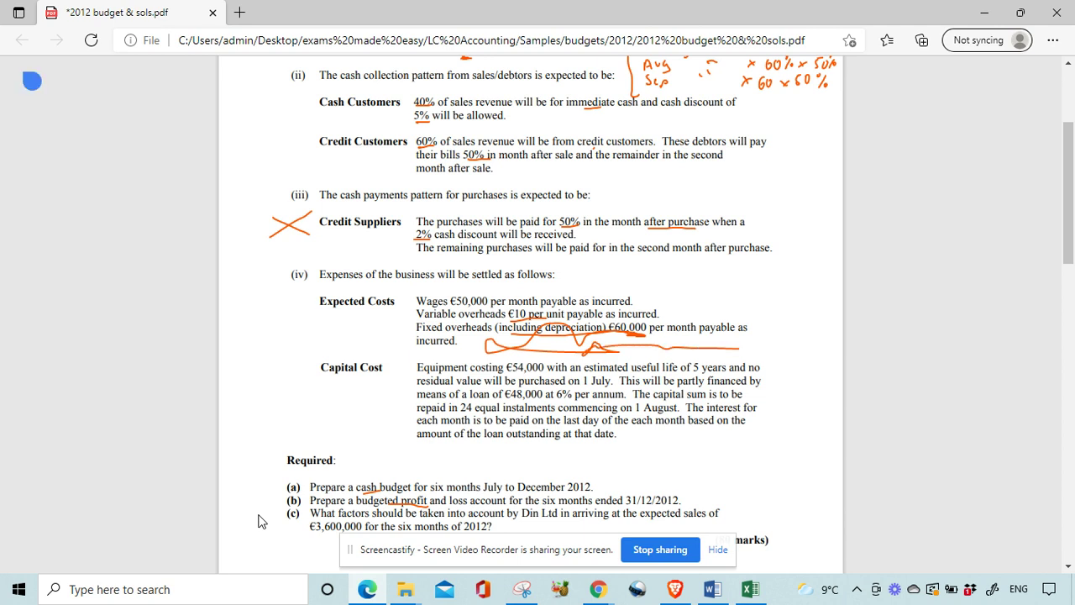
scroll(259, 522, "up", 1)
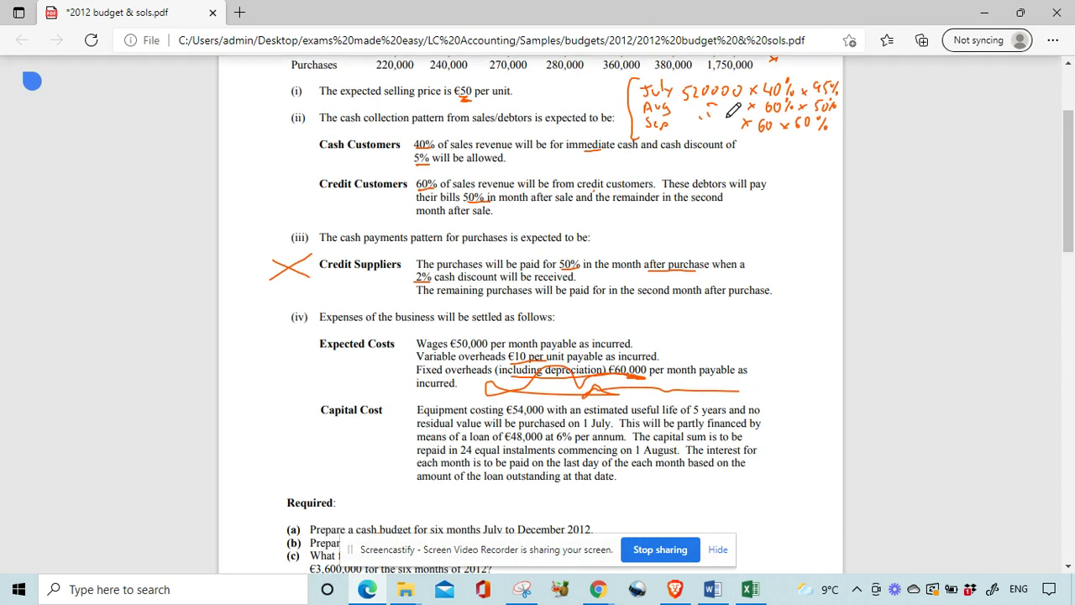
Erase the stray pen strokes below the fixed overheads line in the PDF and reactivate the drawing pen.
left_click(890, 76)
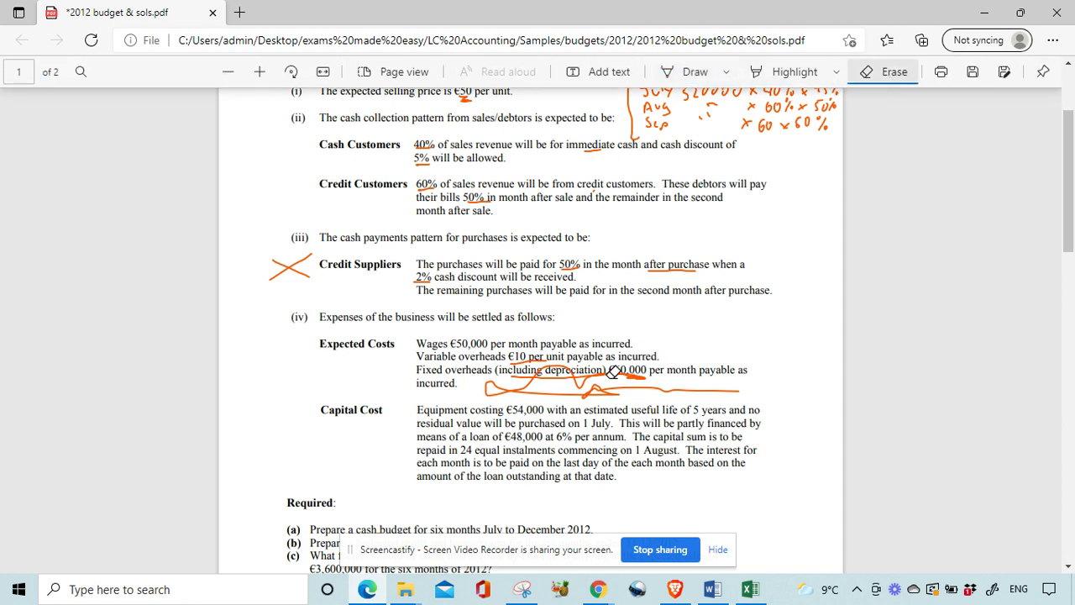
left_click(606, 395)
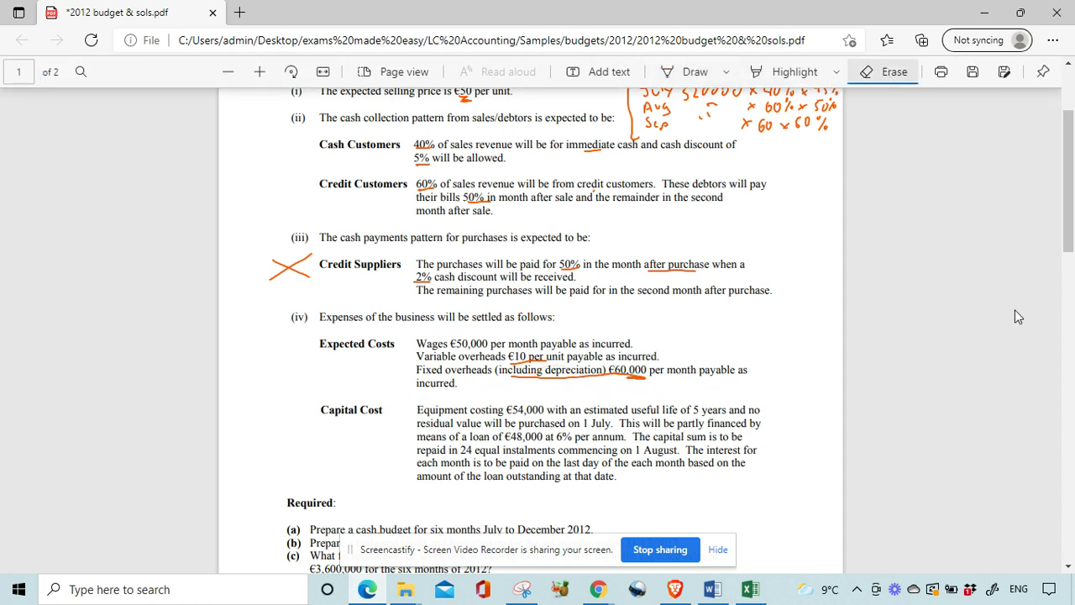
left_click(690, 75)
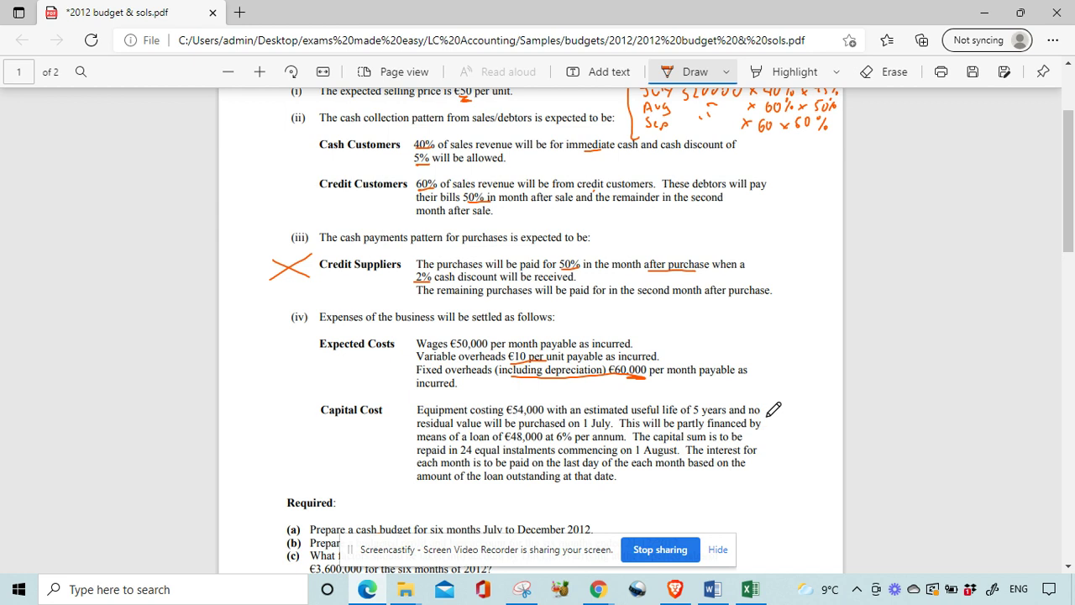
Switch to Excel and add the heading note 4 in L17 with depreciation 54000/5= 10800 per year /12 in L18.
left_click(750, 589)
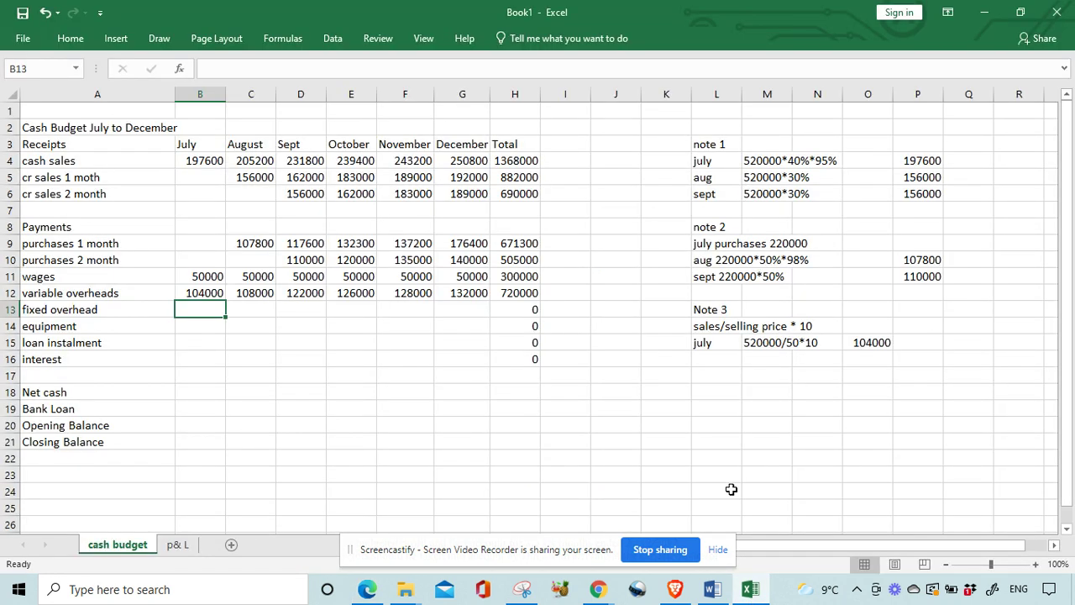
left_click(719, 381)
type("no")
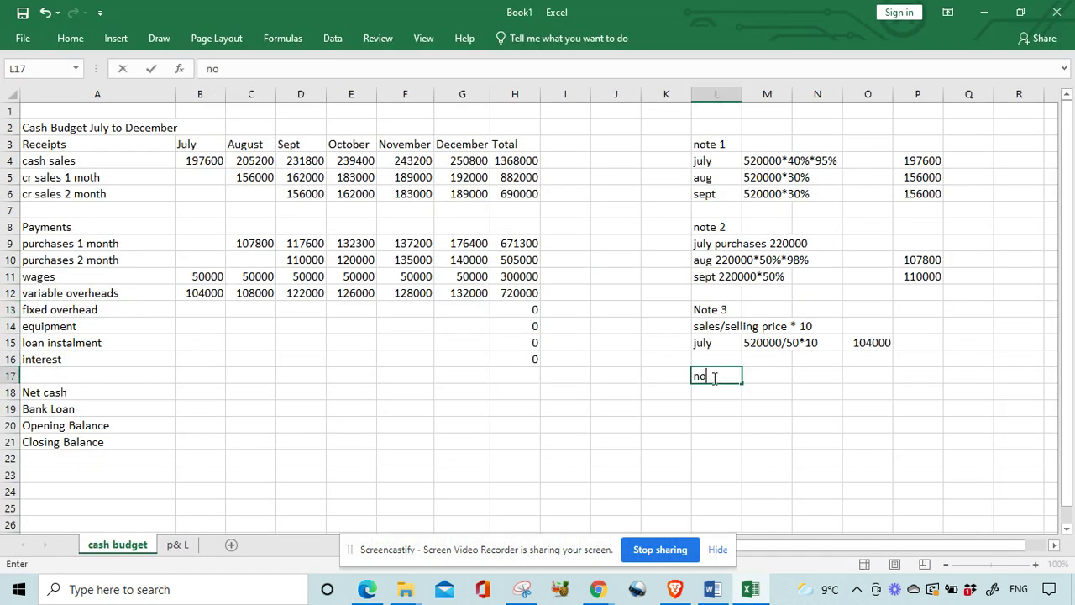
type("te 4")
key("Return")
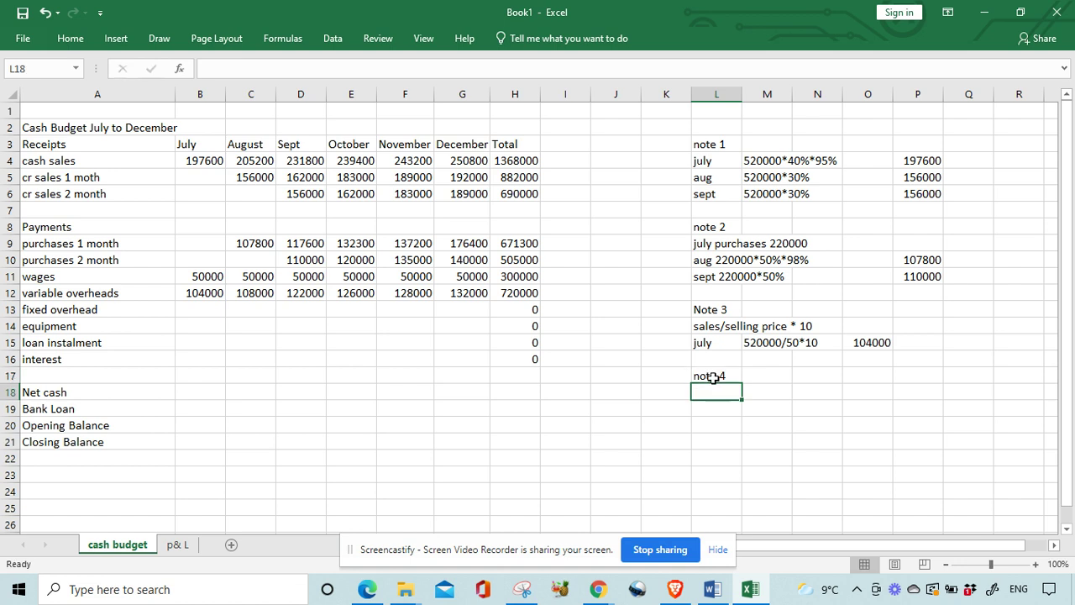
type("depreciat")
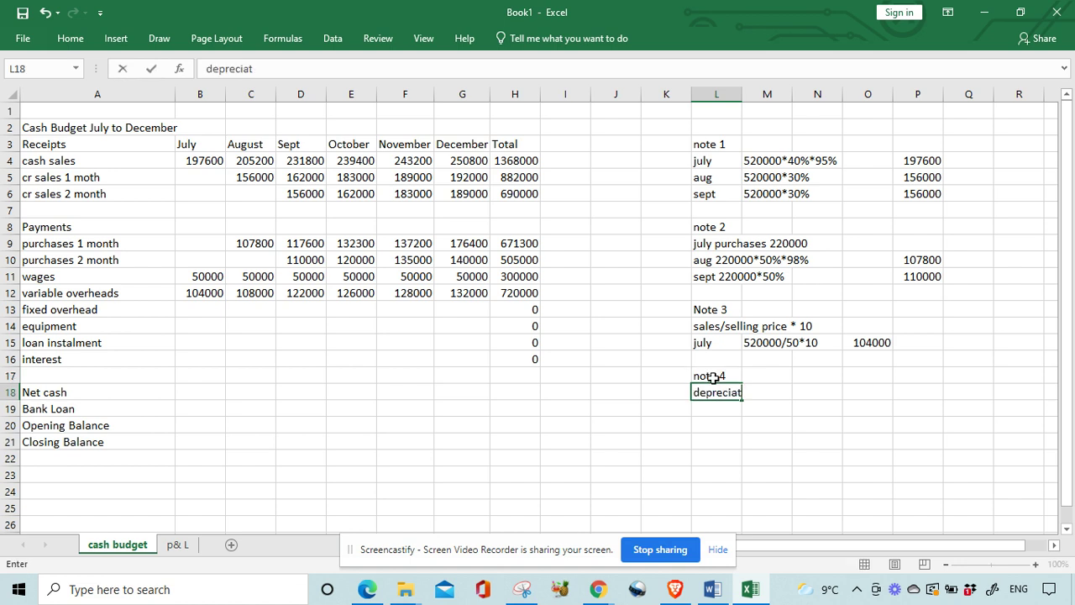
type("ion 54000")
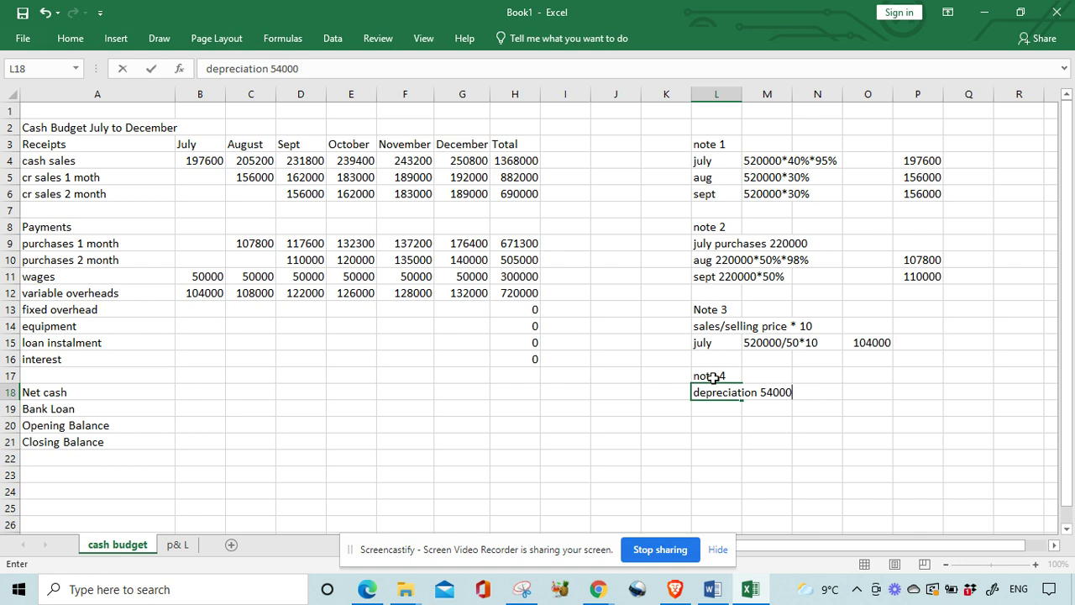
type("/5= 10800")
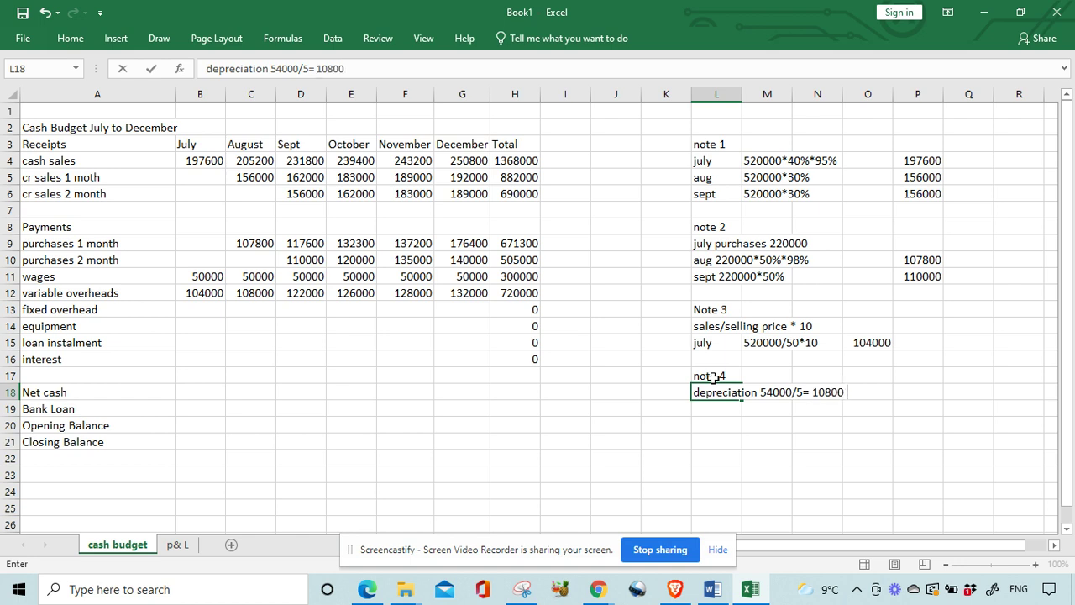
type(" per year /12")
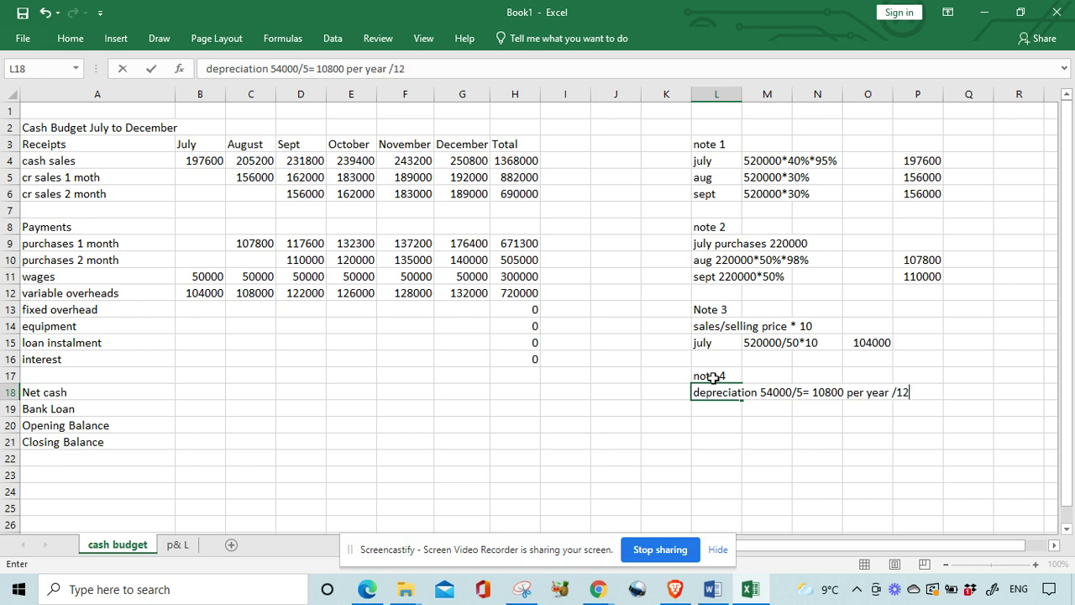
Enter 900 per month in Q18 as the result of the monthly depreciation working.
key("Right")
key("Right")
key("Right")
key("Right")
key("Right")
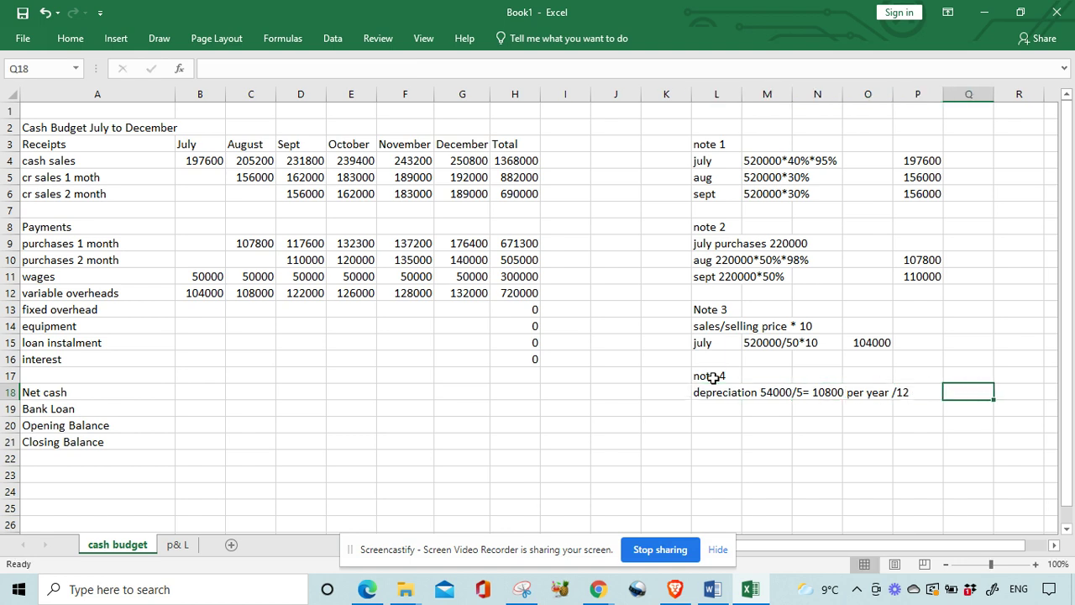
type("900 per")
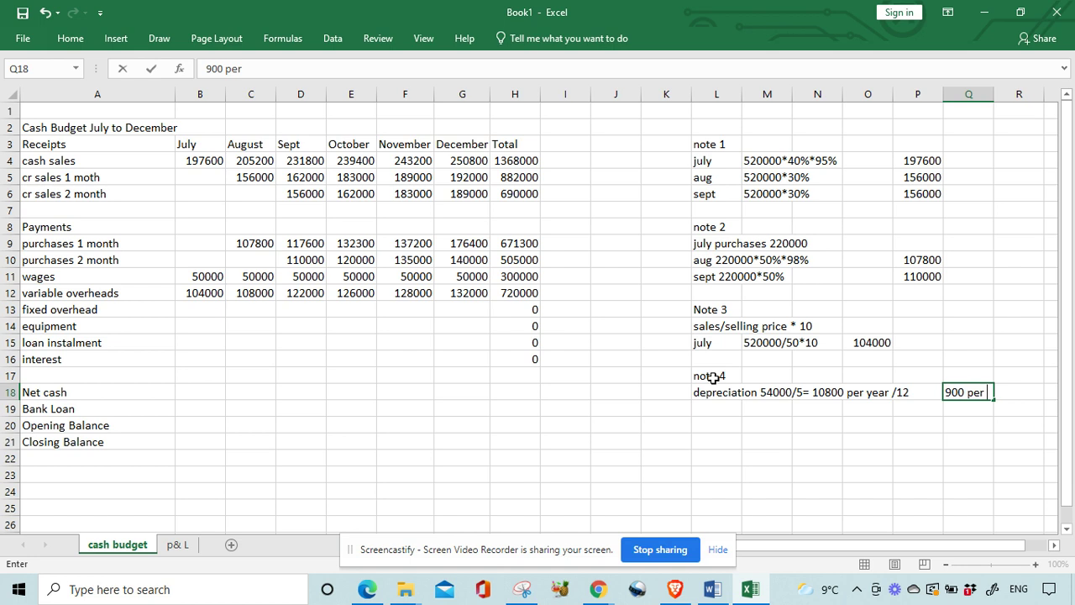
type(" month")
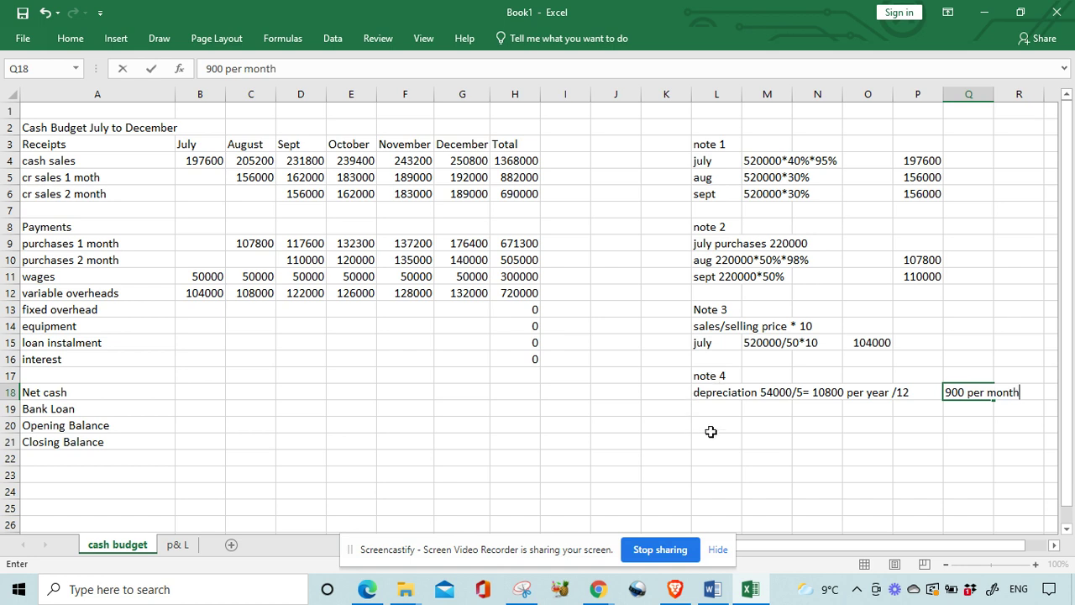
left_click(714, 429)
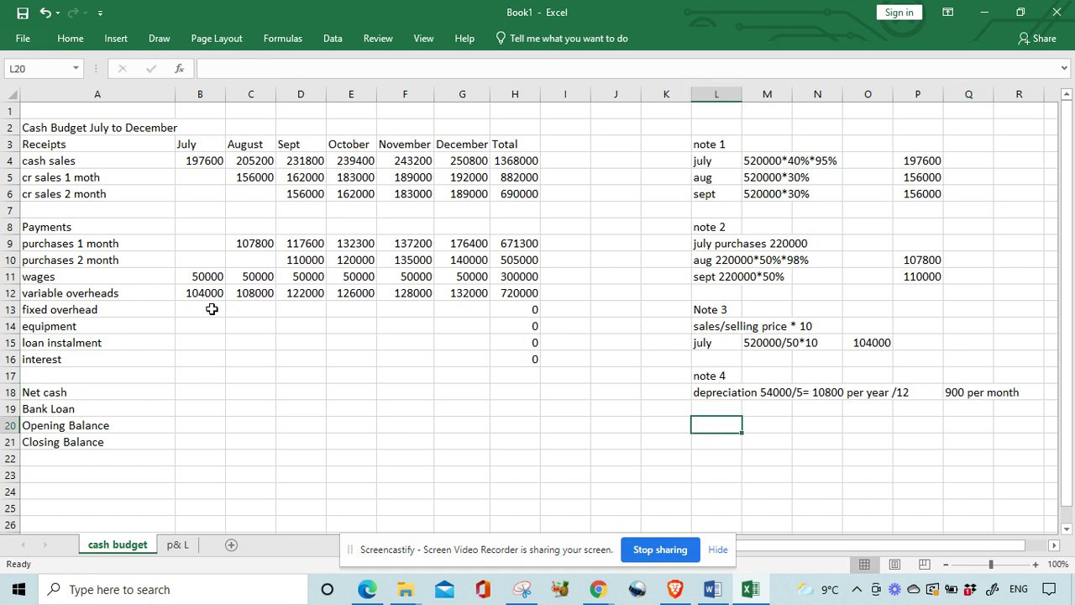
Recheck the fixed overheads in the Edge PDF, then enter 59100 in B13 in Excel and fill it across to December.
left_click(368, 590)
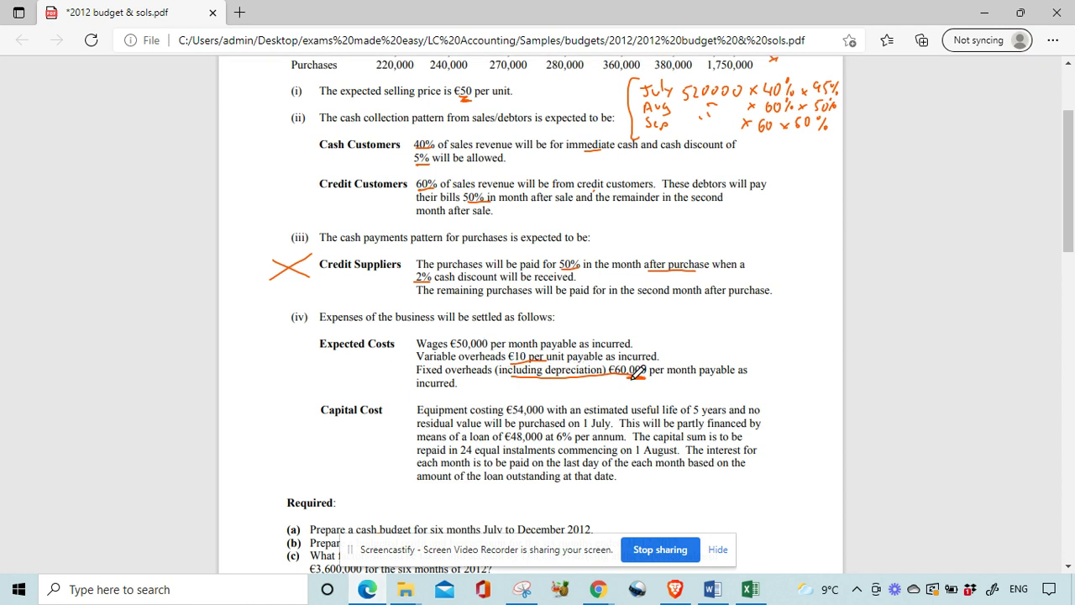
left_click(750, 589)
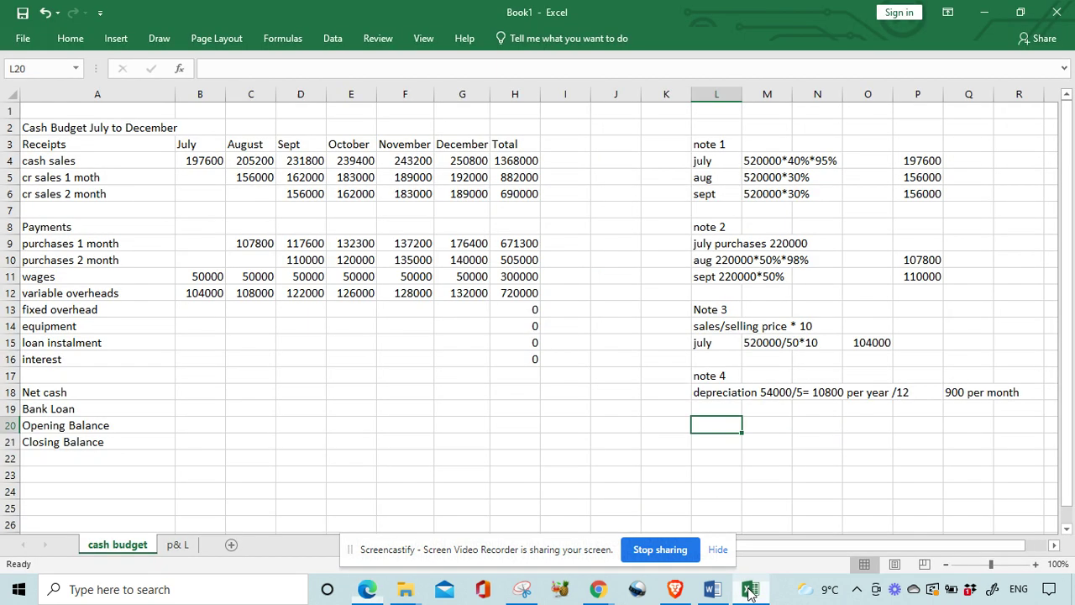
left_click(197, 312)
type("59100")
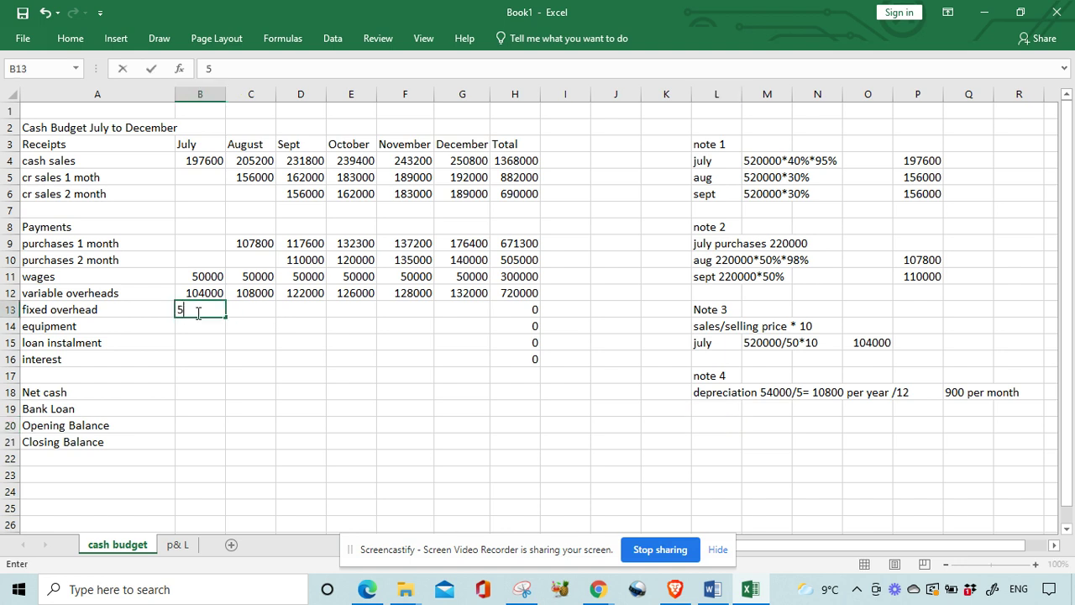
left_click(207, 334)
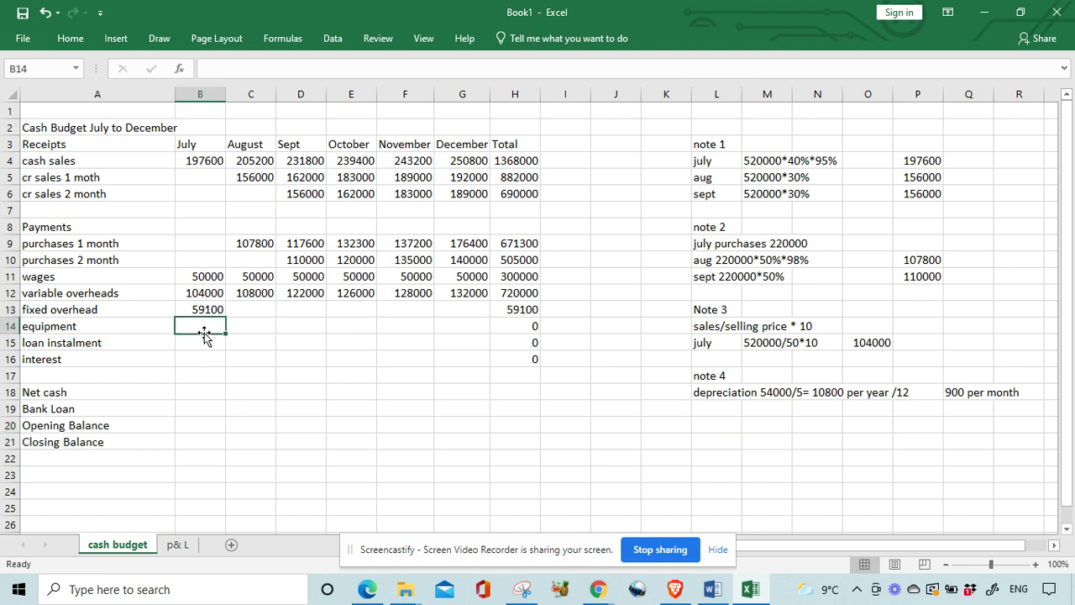
left_click(211, 311)
left_click_drag(225, 316, 486, 316)
left_click(626, 391)
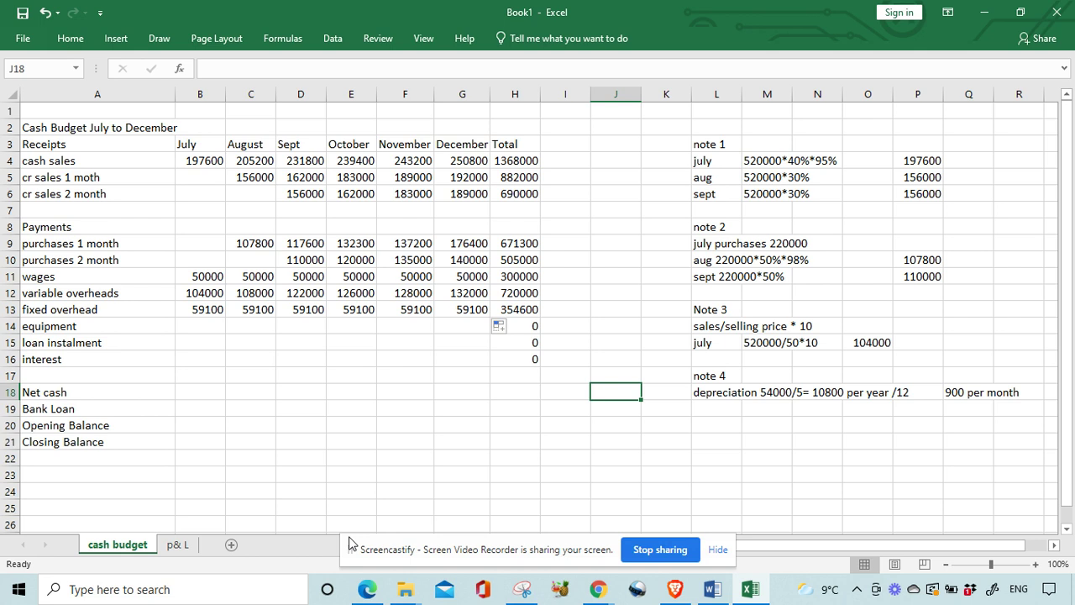
Check the equipment's cost and purchase date in the Edge PDF, then enter 54000 as July's equipment payment in B14 in Excel.
left_click(368, 589)
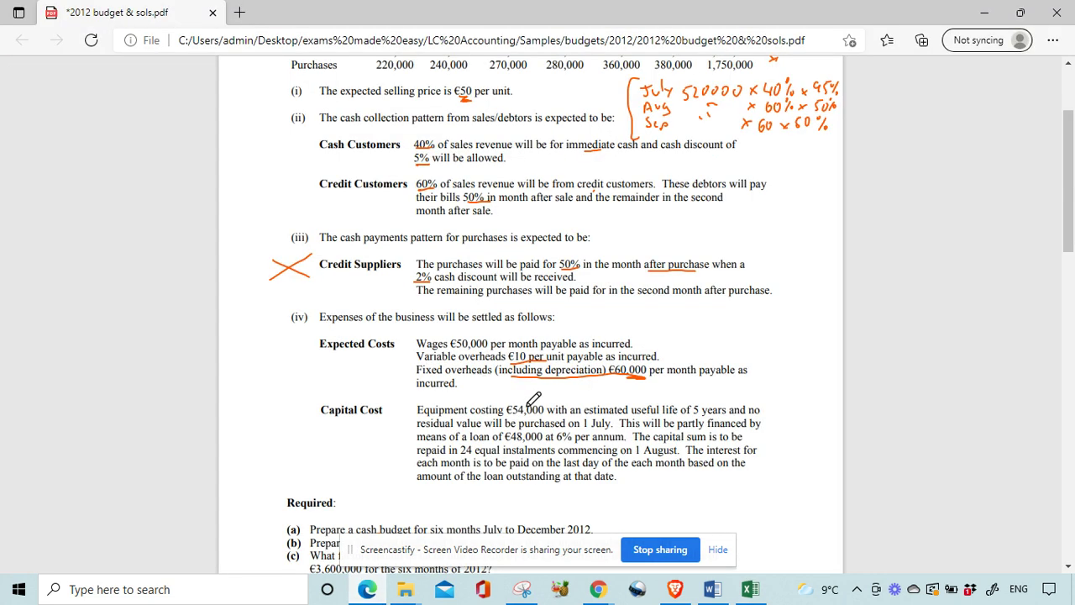
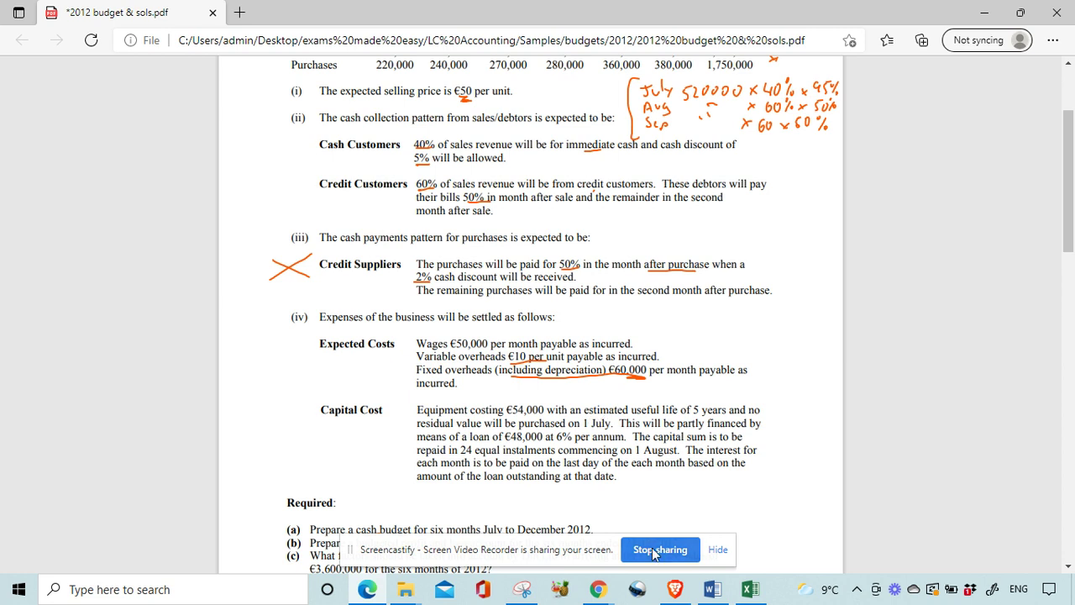
left_click(750, 589)
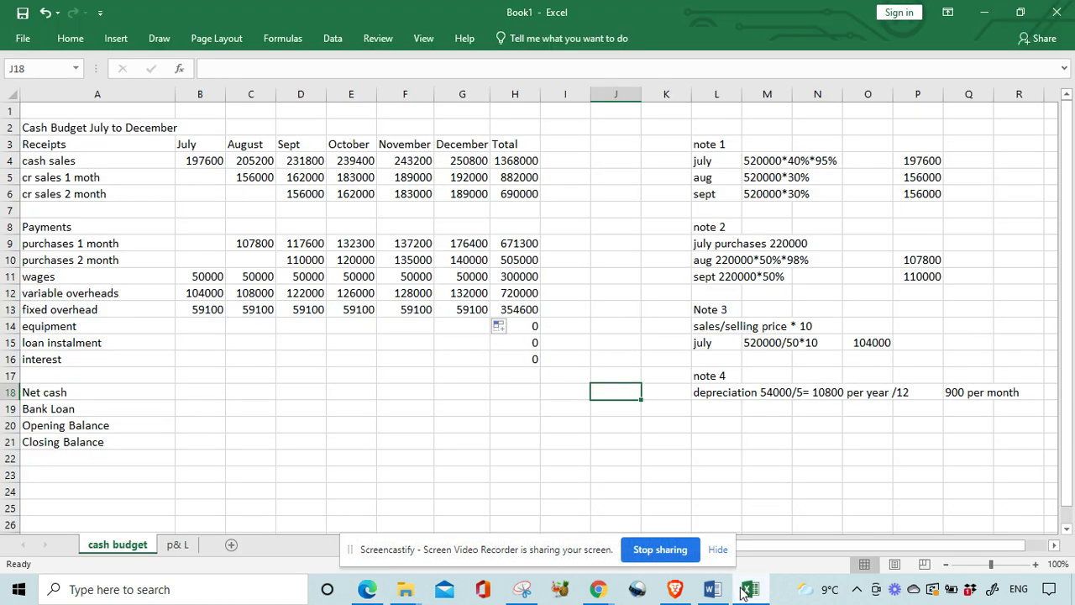
left_click(212, 330)
type("54000")
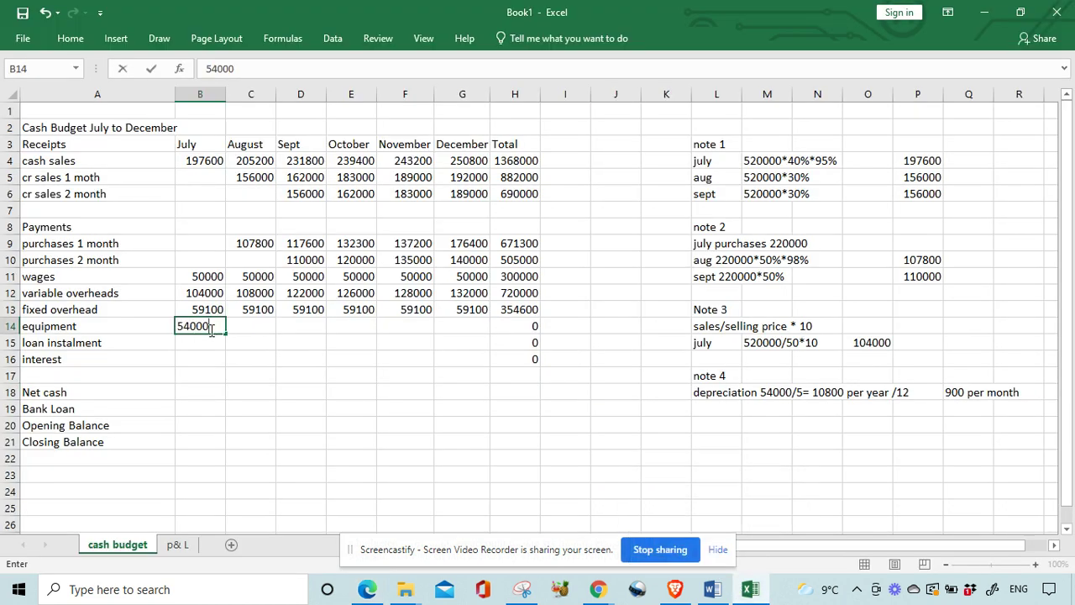
left_click(252, 342)
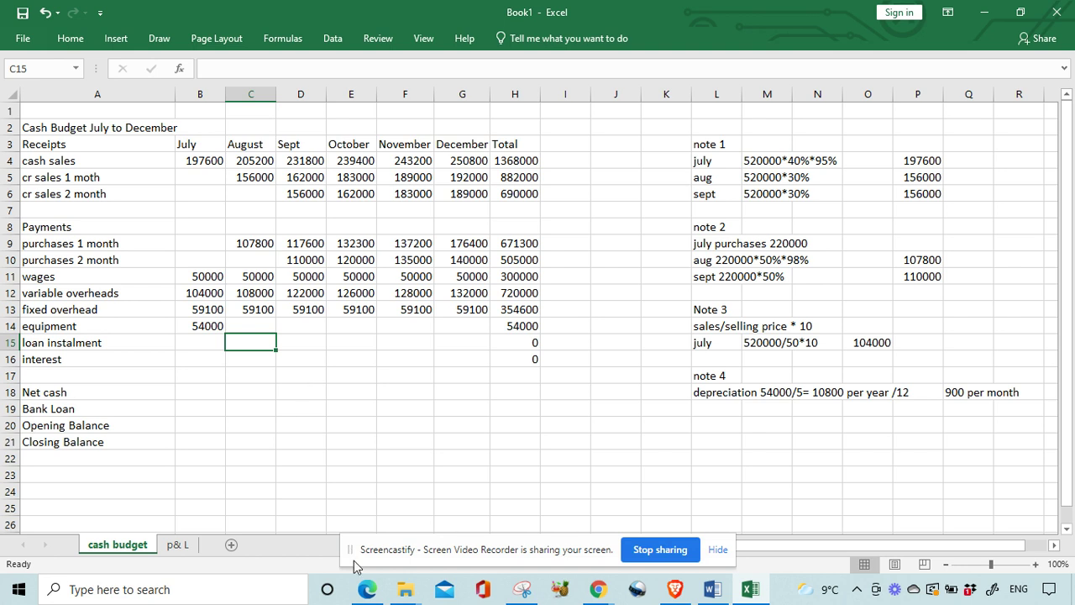
Underline the 1 August instalment start in the Edge PDF, then enter 2000 in C15 in Excel and fill it across to December.
left_click(367, 590)
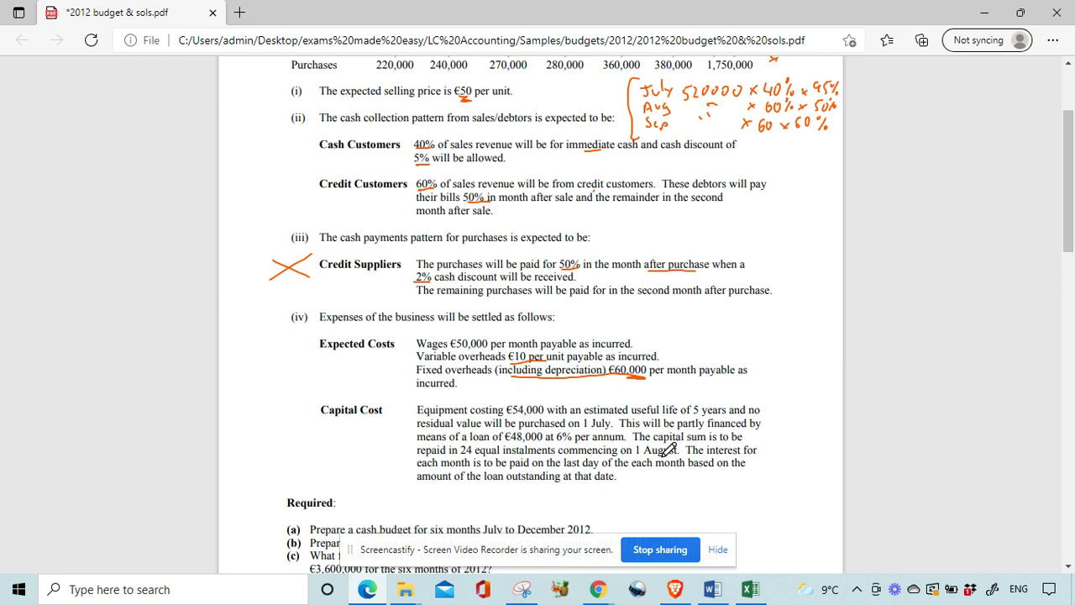
mouse_move(635, 457)
left_mouse_down()
mouse_move(660, 458)
mouse_move(649, 456)
left_mouse_up()
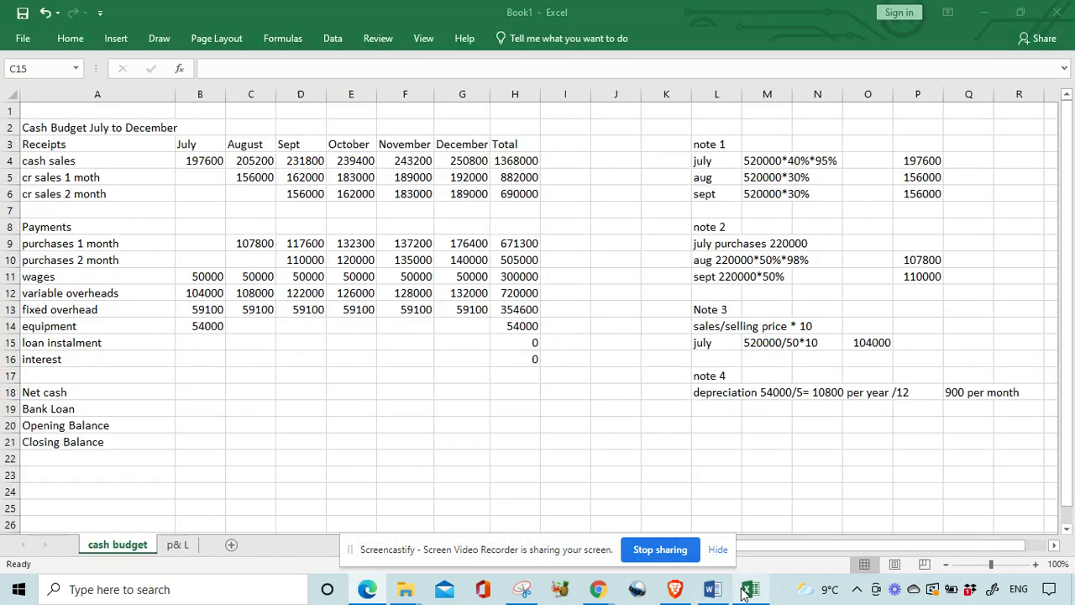
left_click(750, 588)
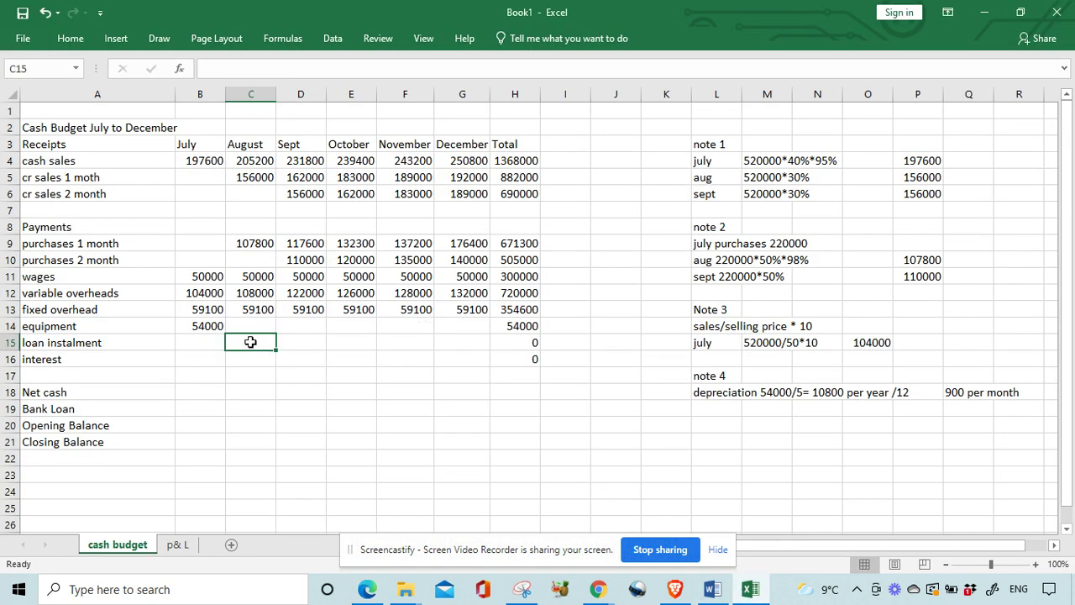
type("2000")
key("Return")
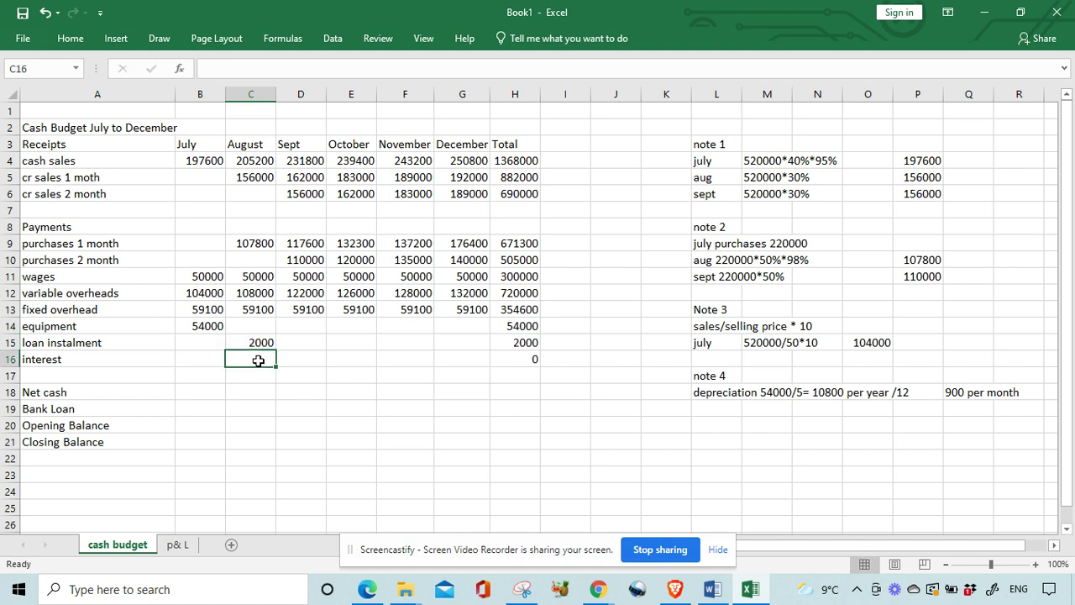
left_click(259, 345)
left_click_drag(275, 350, 478, 349)
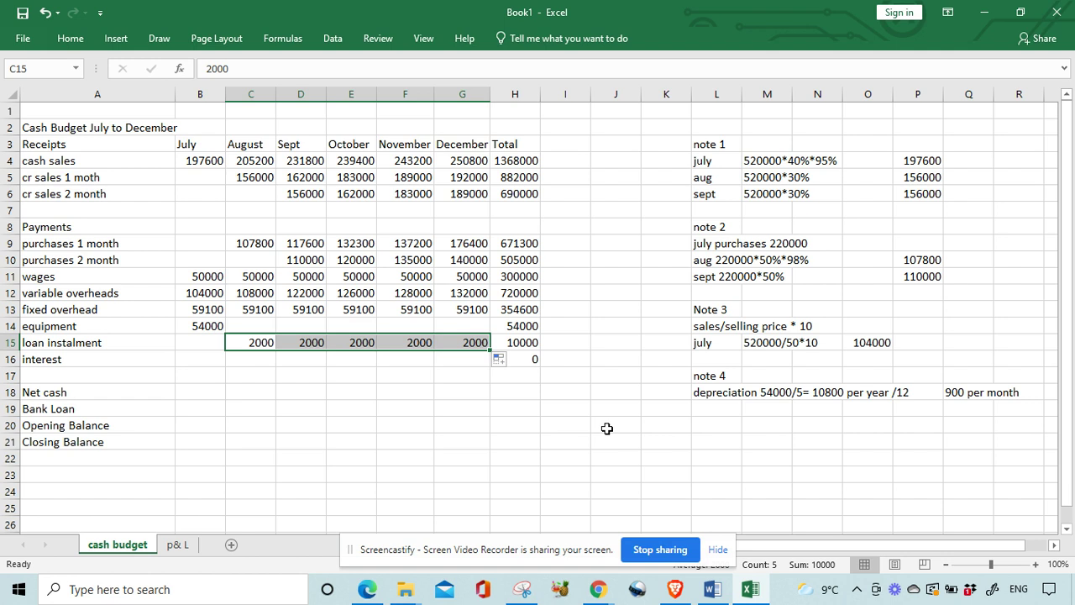
left_click(468, 440)
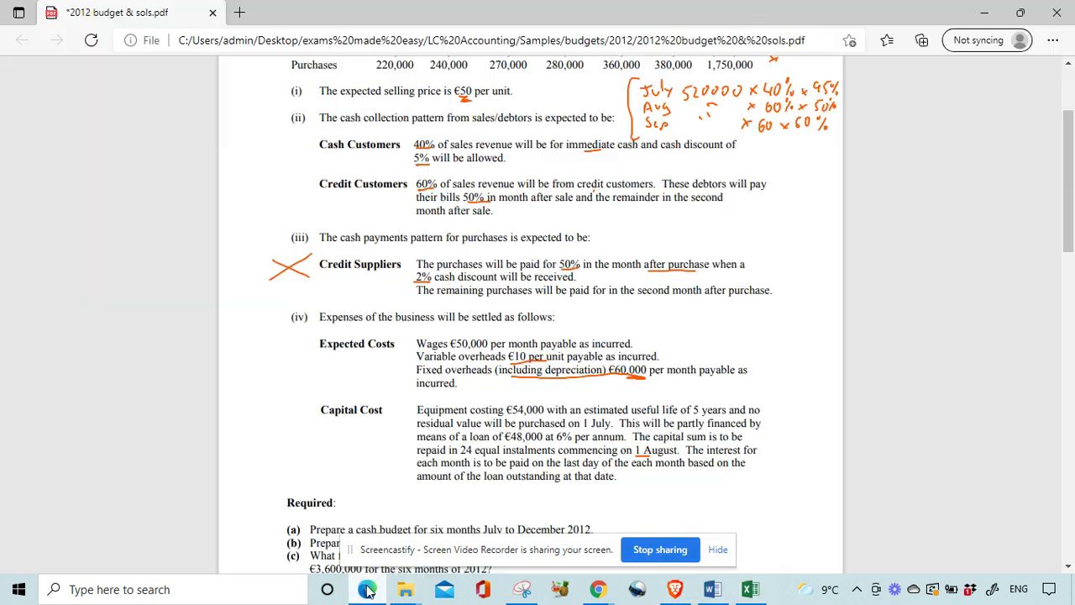
Underline the loan outstanding basis for interest in the Edge PDF, then enter note 5 in L20 and july 480000* in L21 in Excel.
left_click(367, 589)
left_click_drag(434, 483, 570, 483)
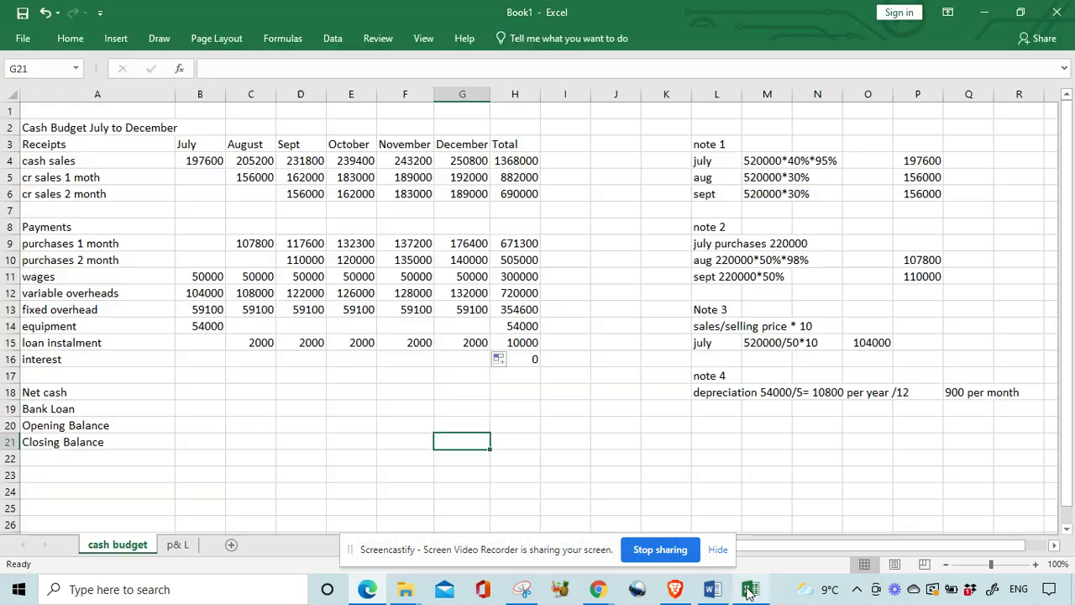
left_click(750, 589)
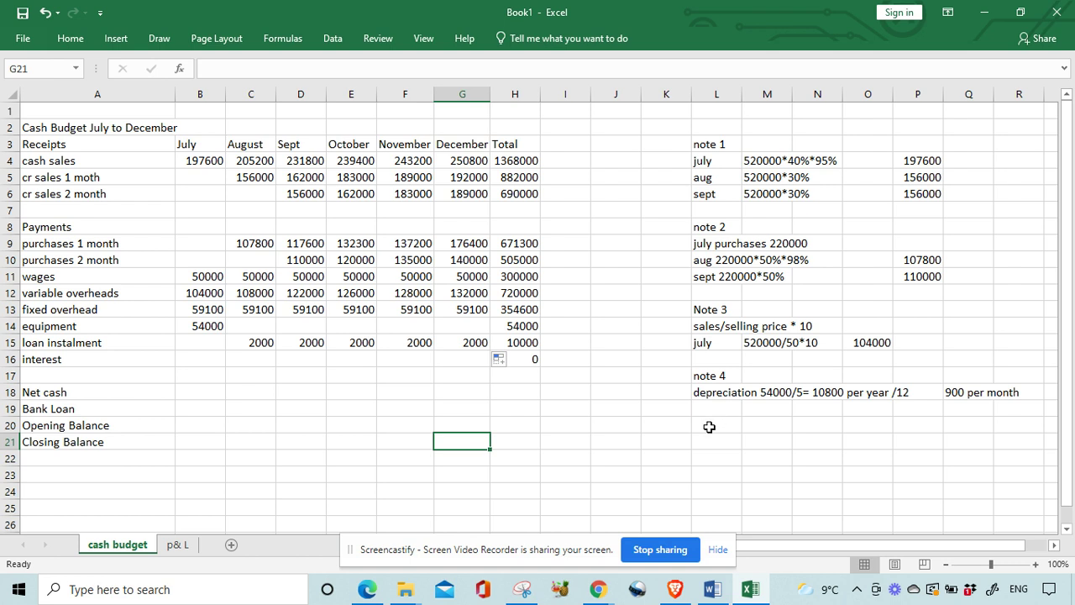
left_click(710, 426)
type("note 5")
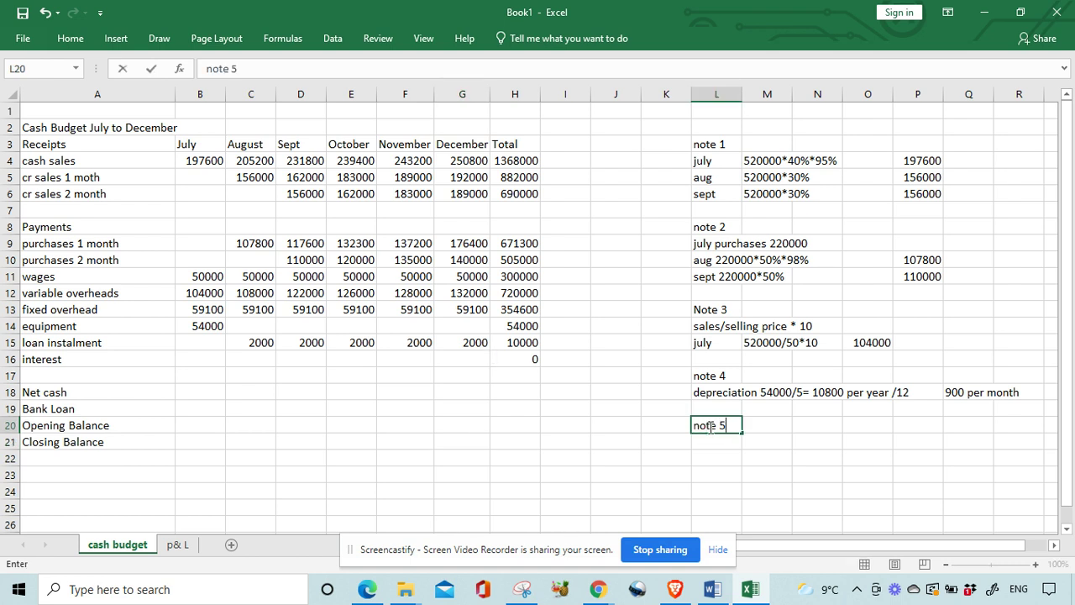
key("Return")
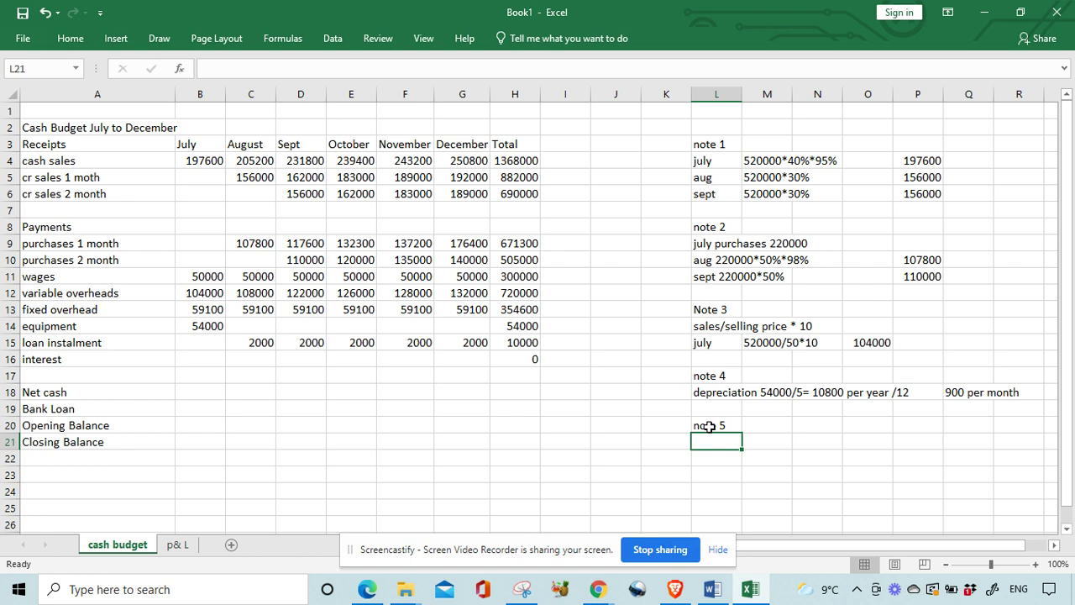
type("july")
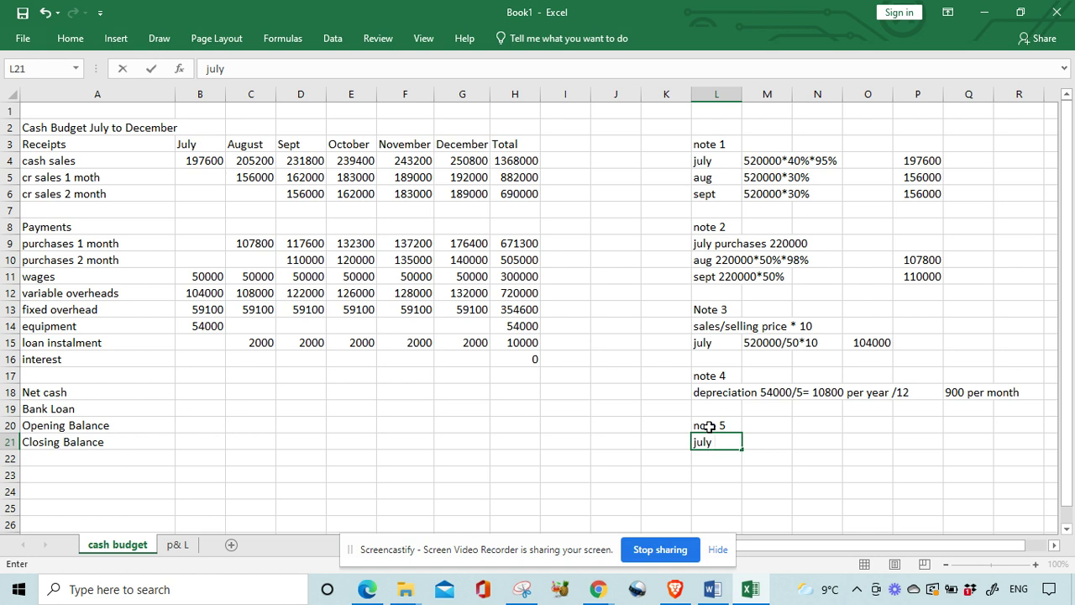
type(" 480000")
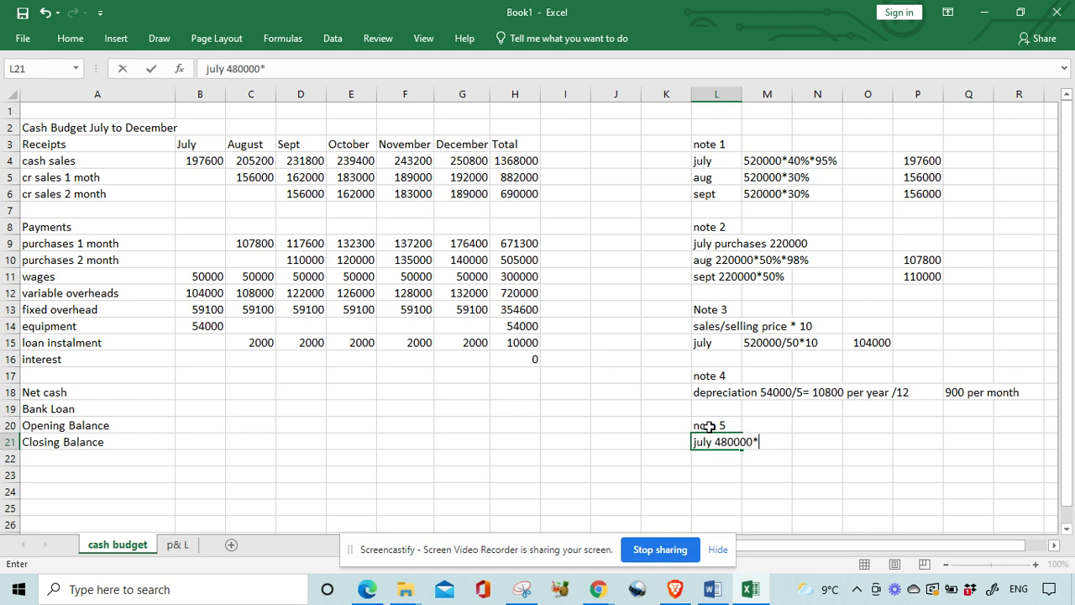
Finish the July interest working under note 5 as july 480000*6%/12 and enter 240 in O21.
type("*6%/12")
left_click(848, 442)
type("240")
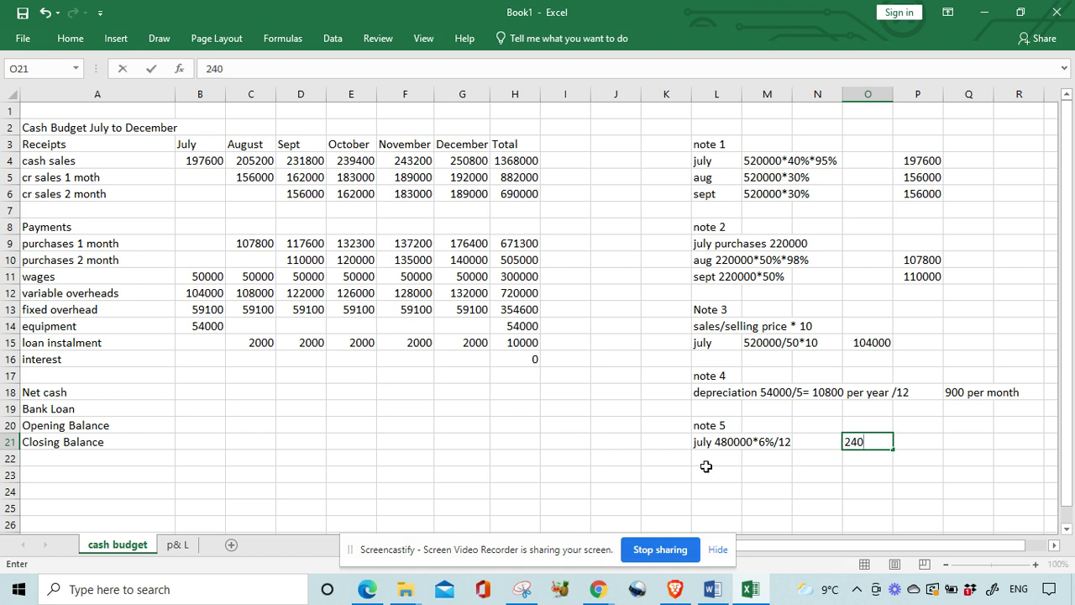
Add the August interest working aug 46000*6%/12 in L22 with the result 230 in O22.
left_click(704, 460)
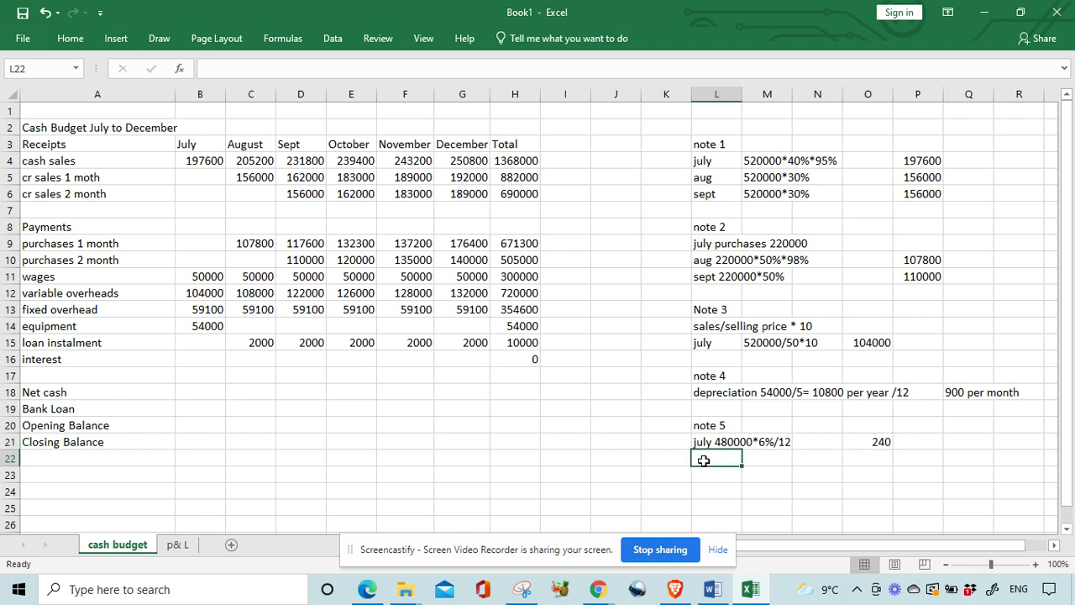
type("au")
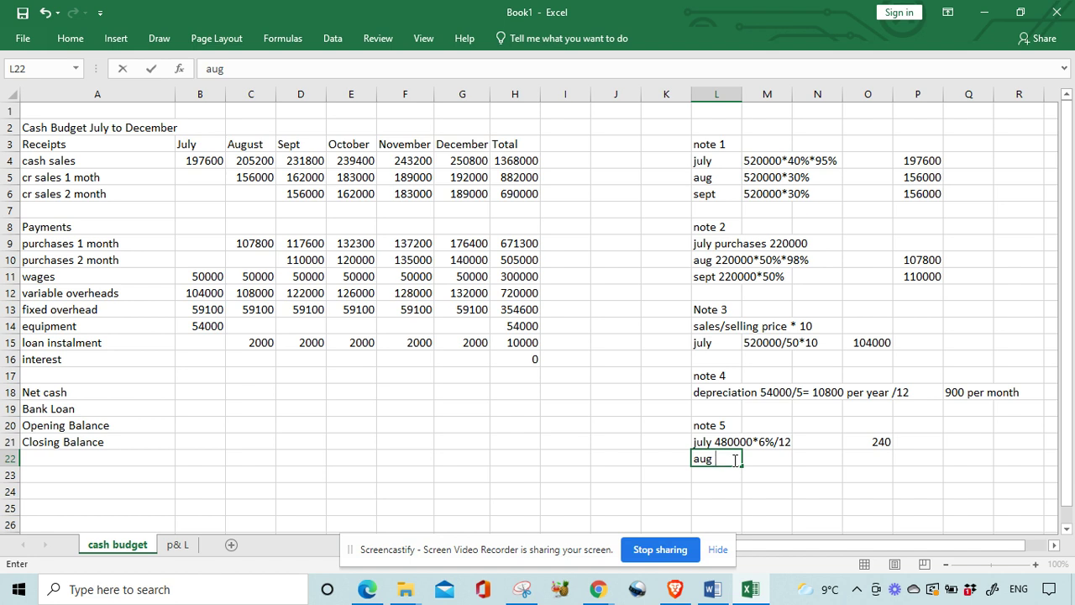
type("g 46000*6%")
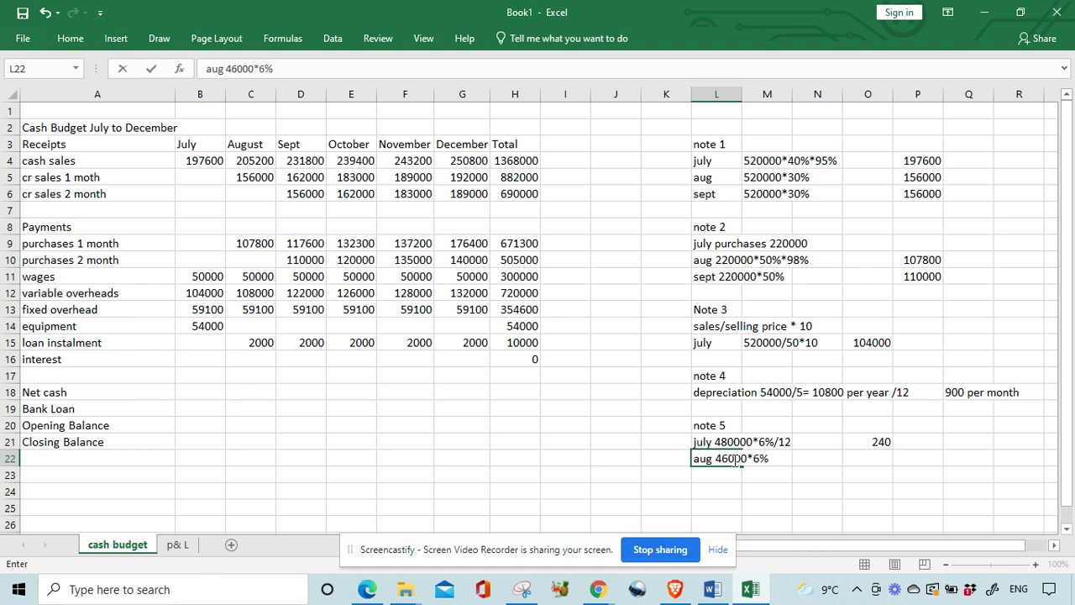
type("/12")
left_click(855, 453)
type("230")
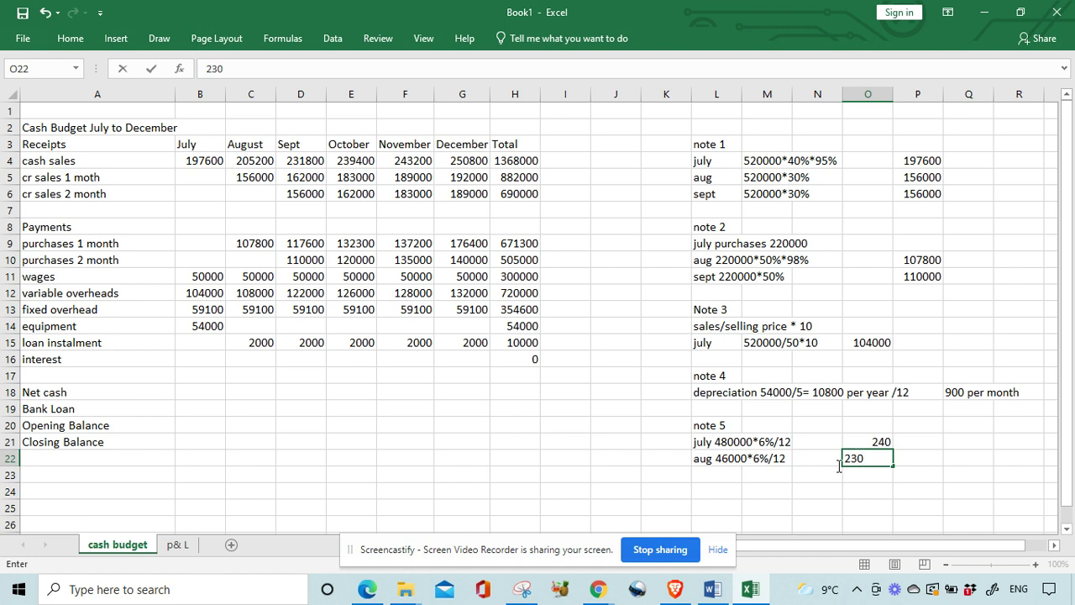
Add the September interest working sept 44000*6%/12 in L23 with the result 220 in O23.
left_click(713, 476)
type("se")
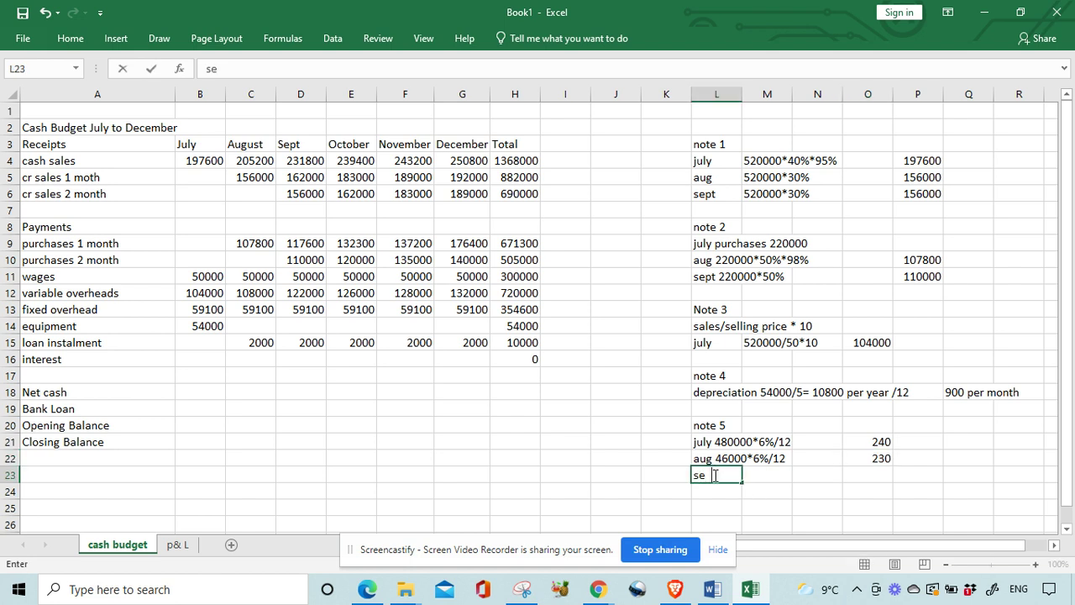
type("pt 44000*6%/12")
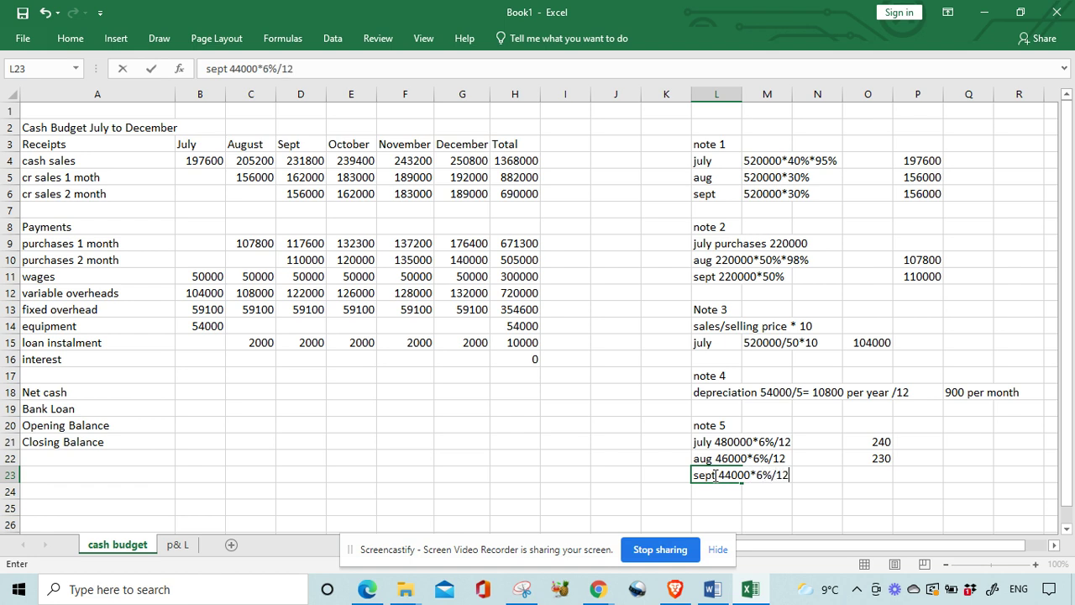
left_click(863, 475)
type("220")
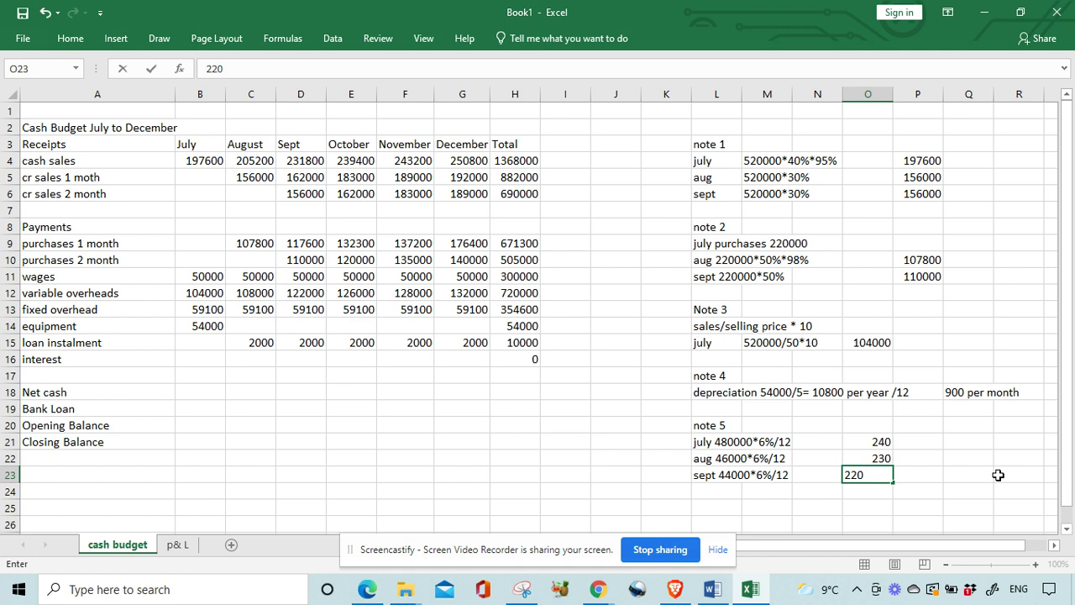
left_click(998, 476)
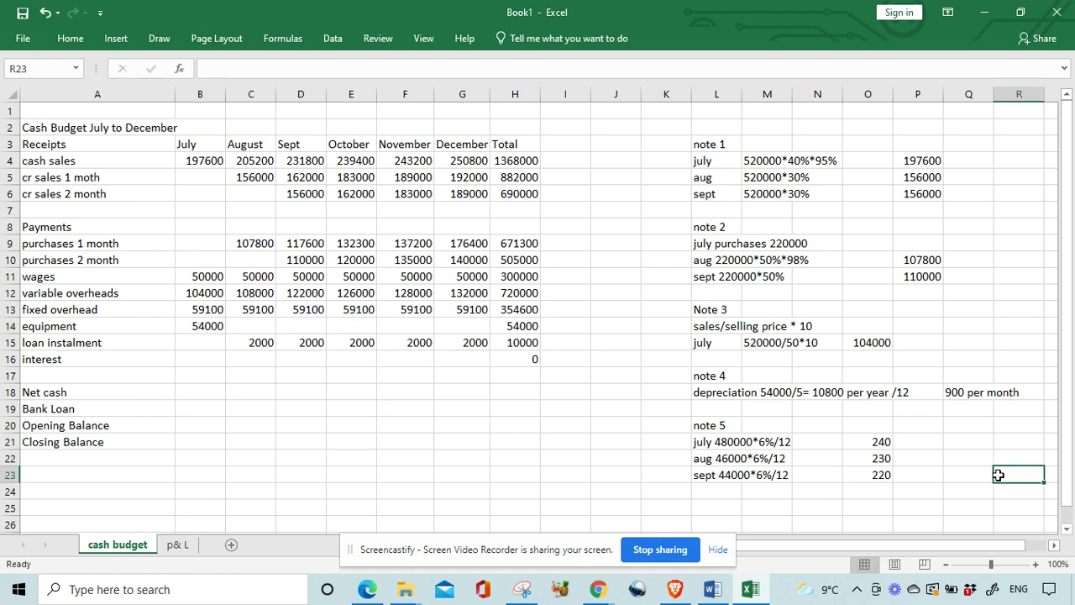
Fill the interest row for July to December with 240, 230, 220, 210, 200 and 190.
left_click(198, 362)
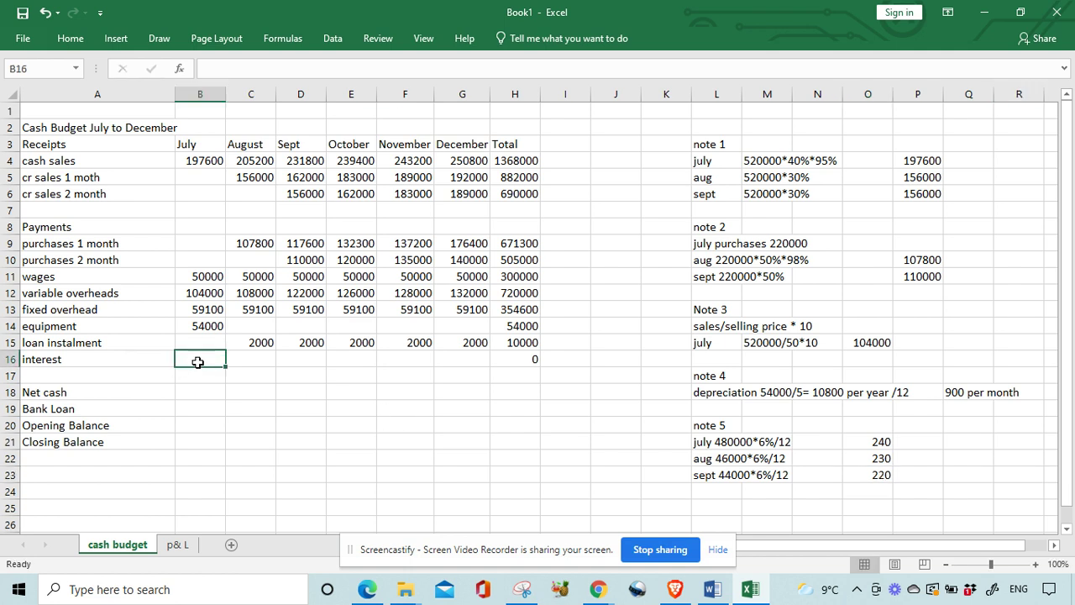
type("240")
key("Tab")
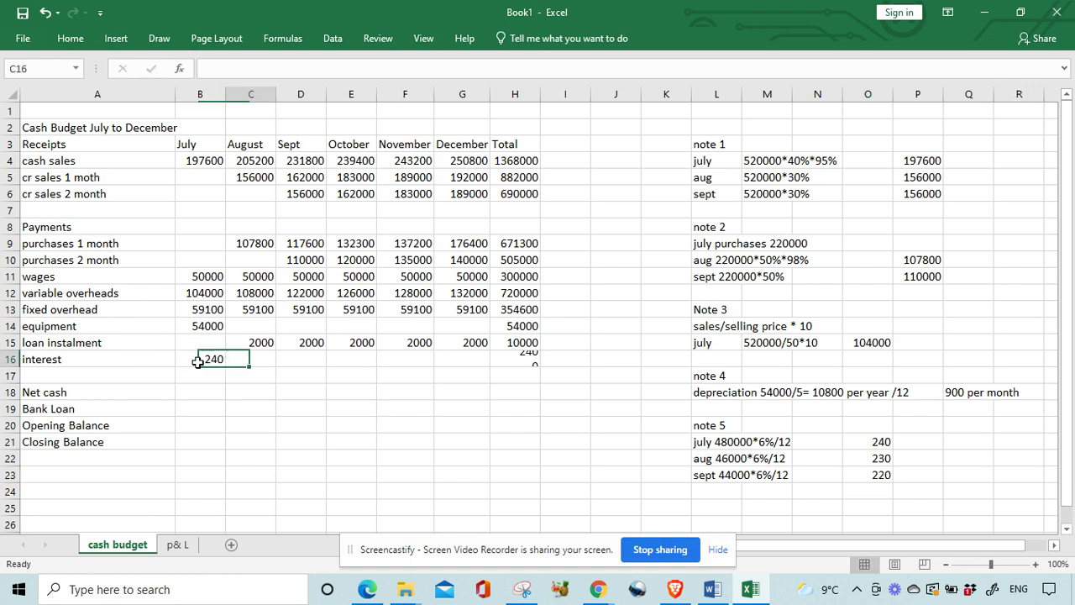
type("230")
key("Tab")
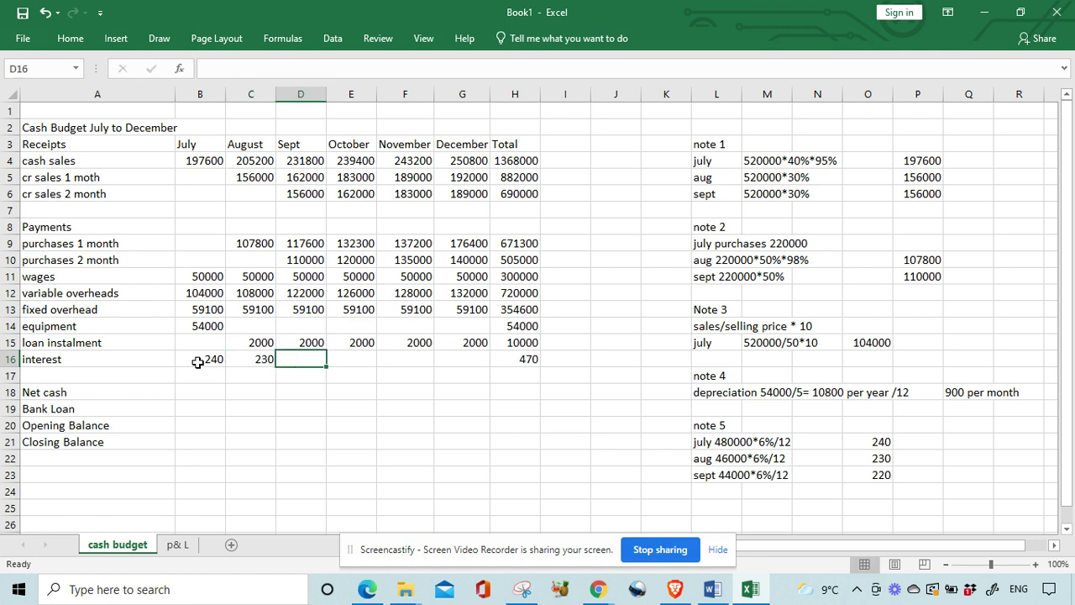
type("220")
key("Tab")
type("210")
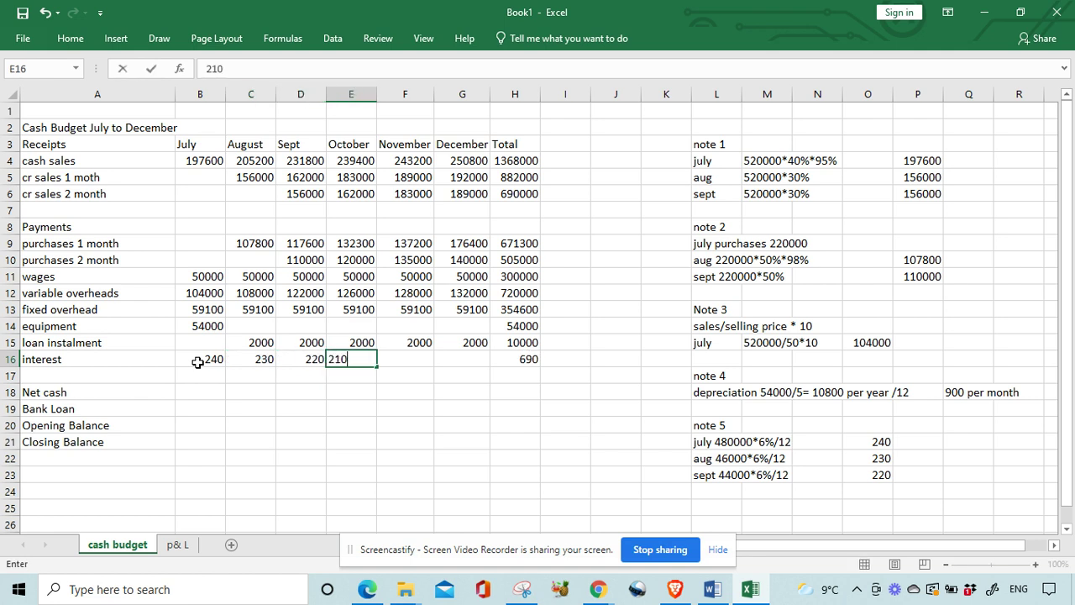
key("Tab")
type("200")
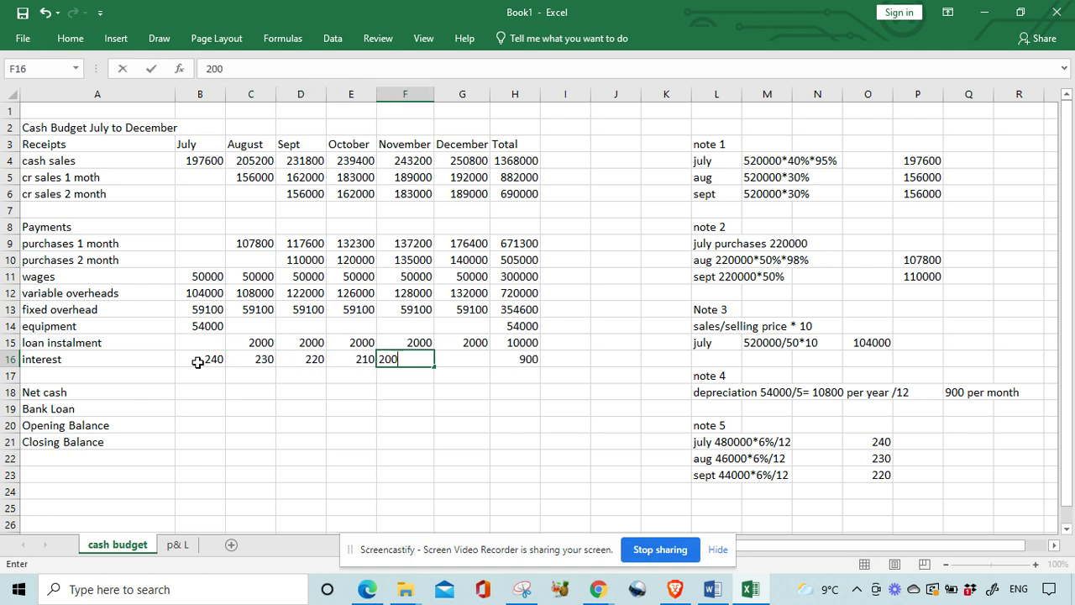
key("Tab")
type("1")
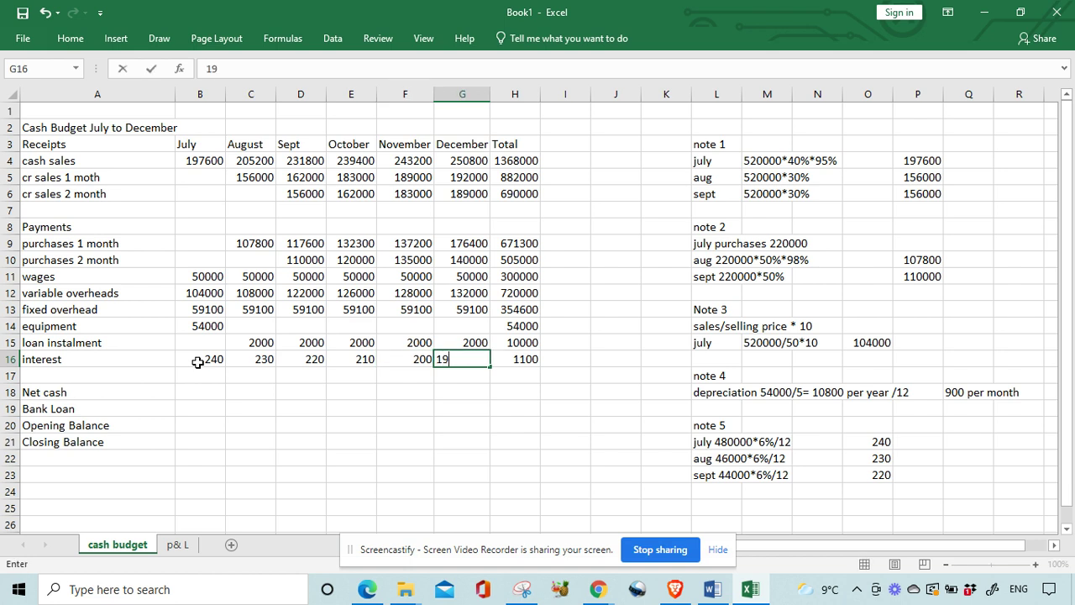
type("90")
key("Return")
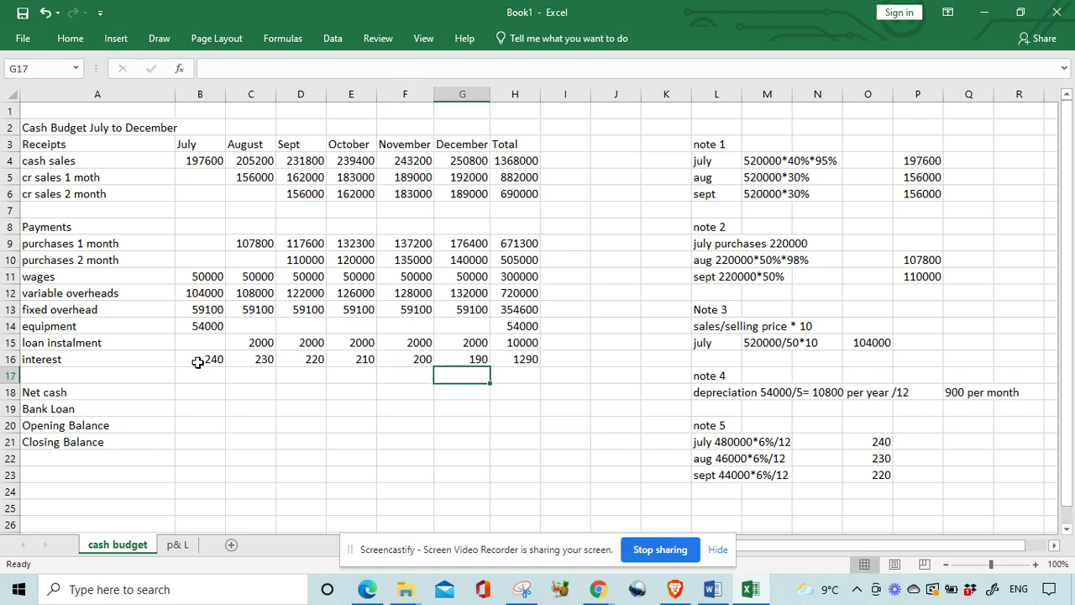
left_click(229, 472)
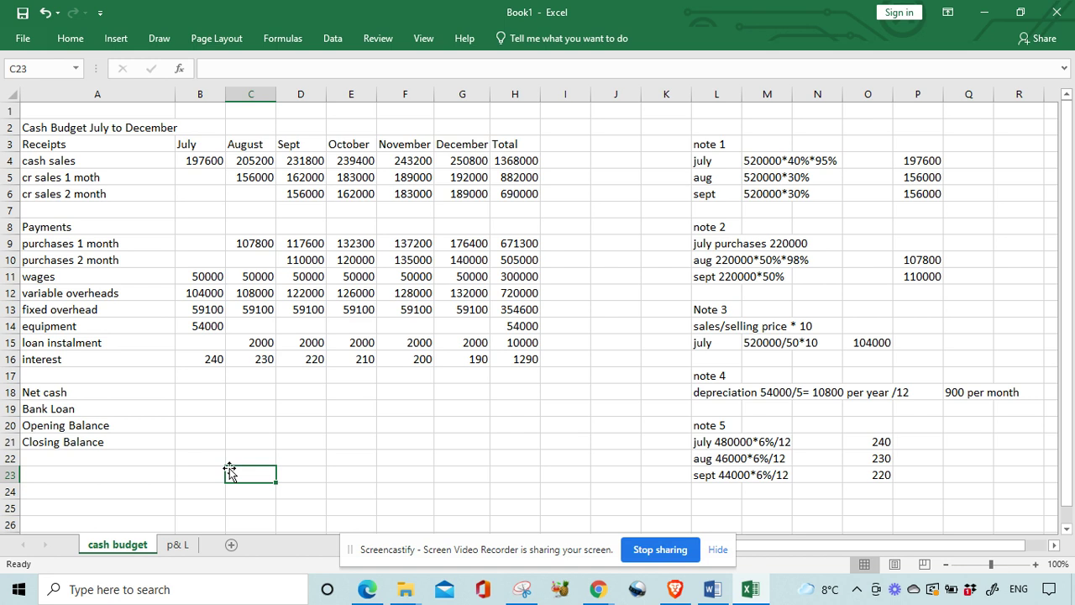
Total the July receipts in B7 with a SUM of B4:B6 and copy the formula across to H7.
left_click(198, 209)
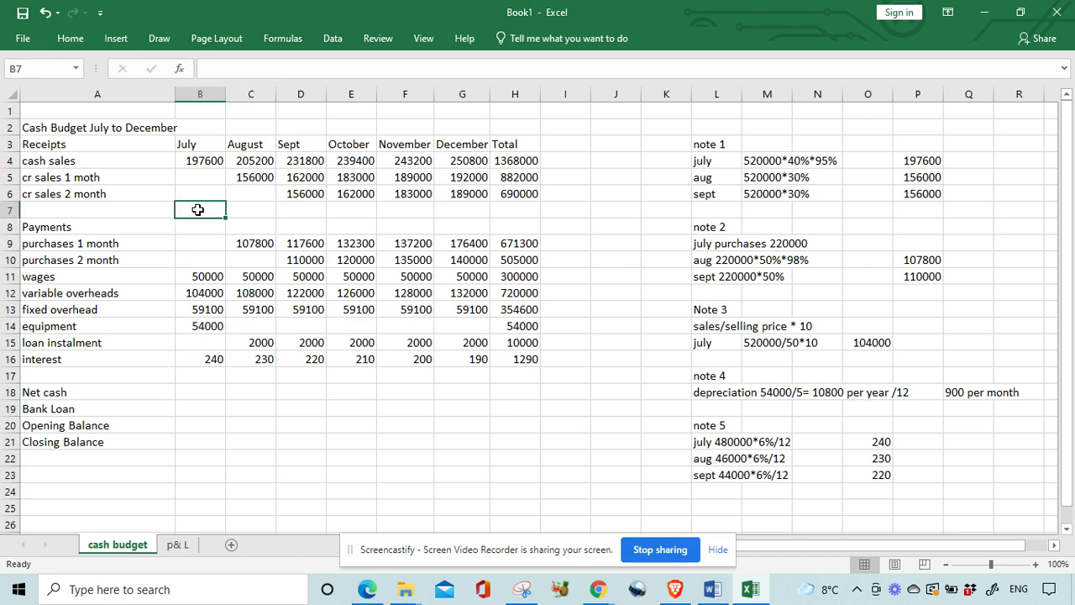
type("=sum(")
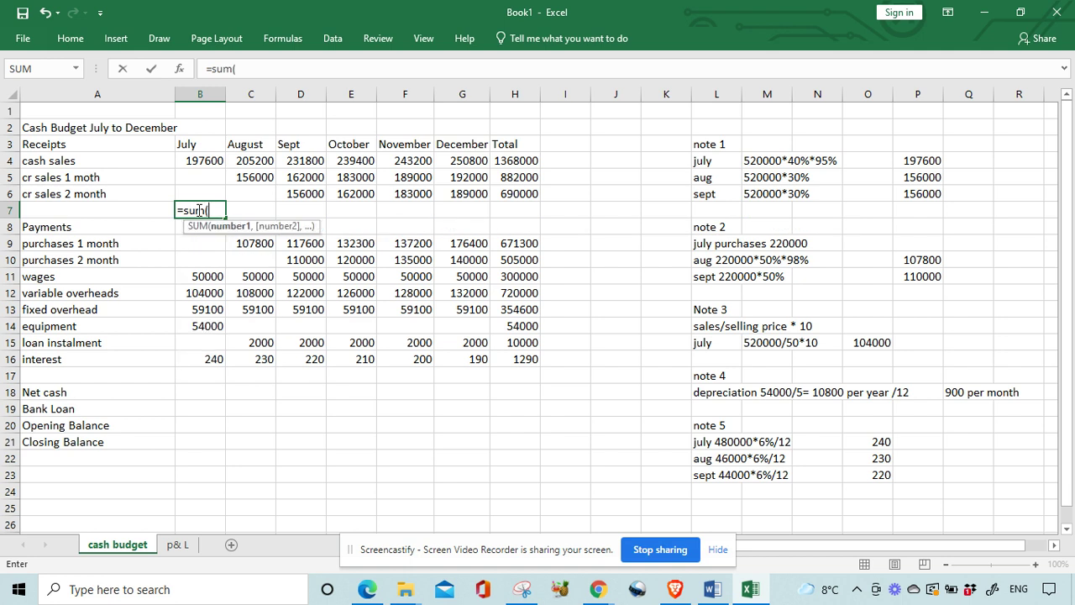
left_click_drag(203, 166, 200, 188)
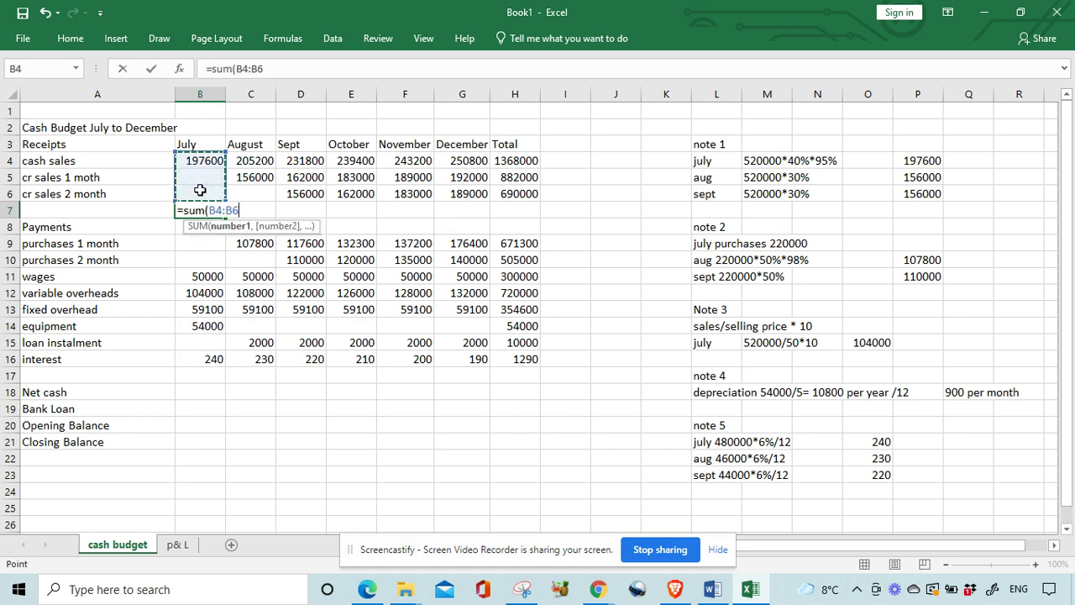
key("Return")
left_click(210, 210)
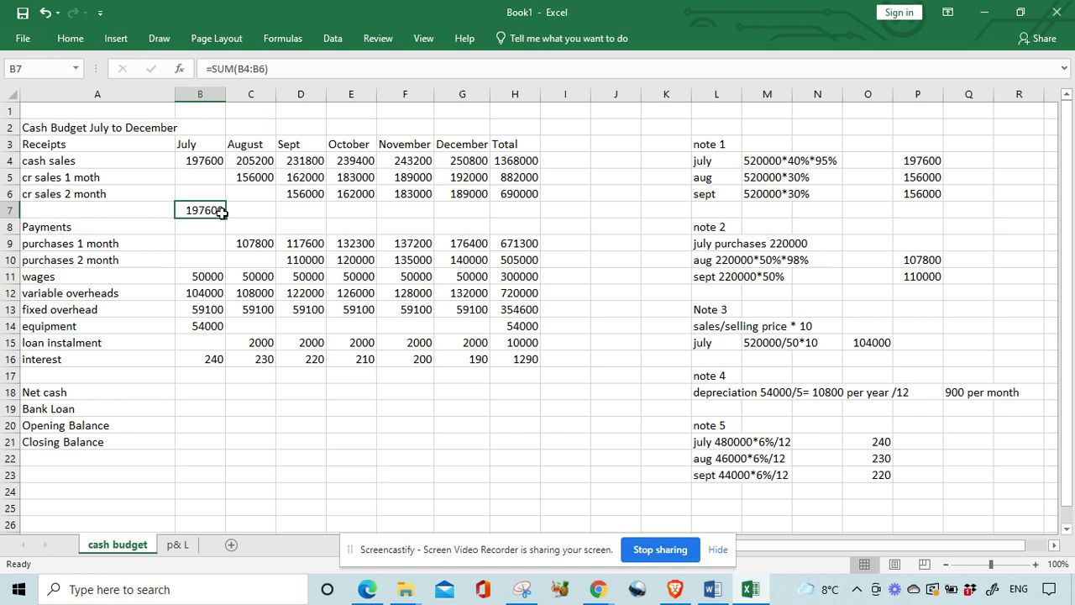
left_click_drag(226, 217, 544, 212)
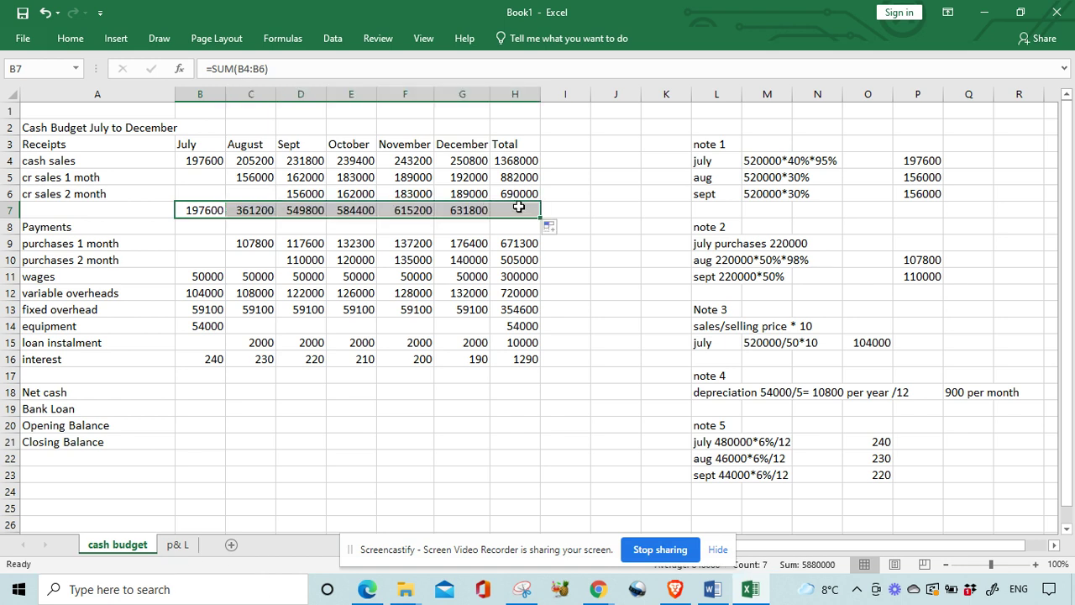
Highlight the receipts totals in B7:H7 with a yellow fill.
left_click(367, 450)
left_click_drag(194, 212, 537, 212)
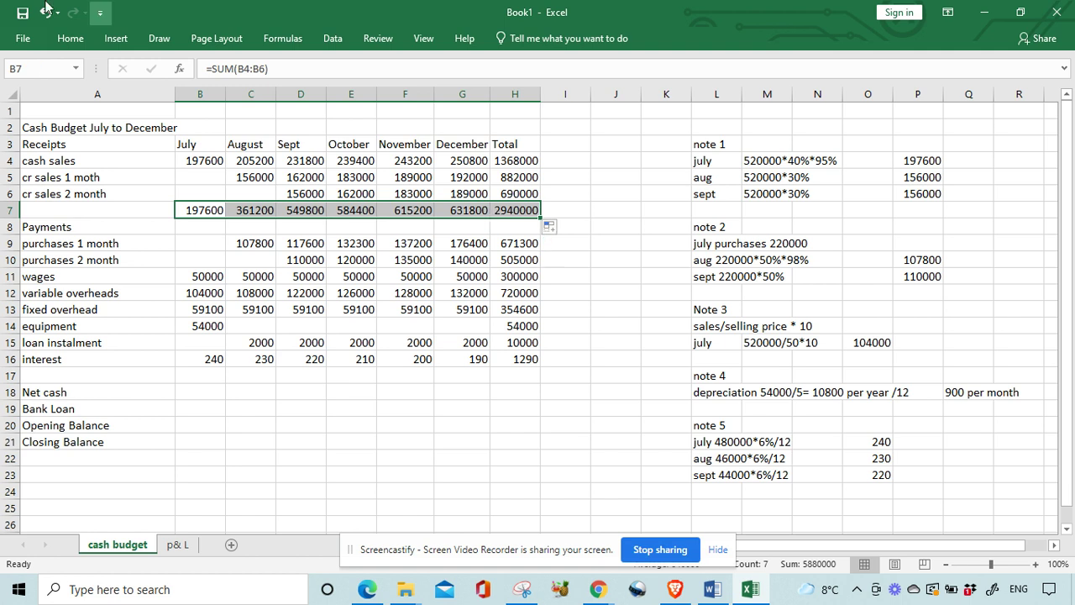
left_click(69, 39)
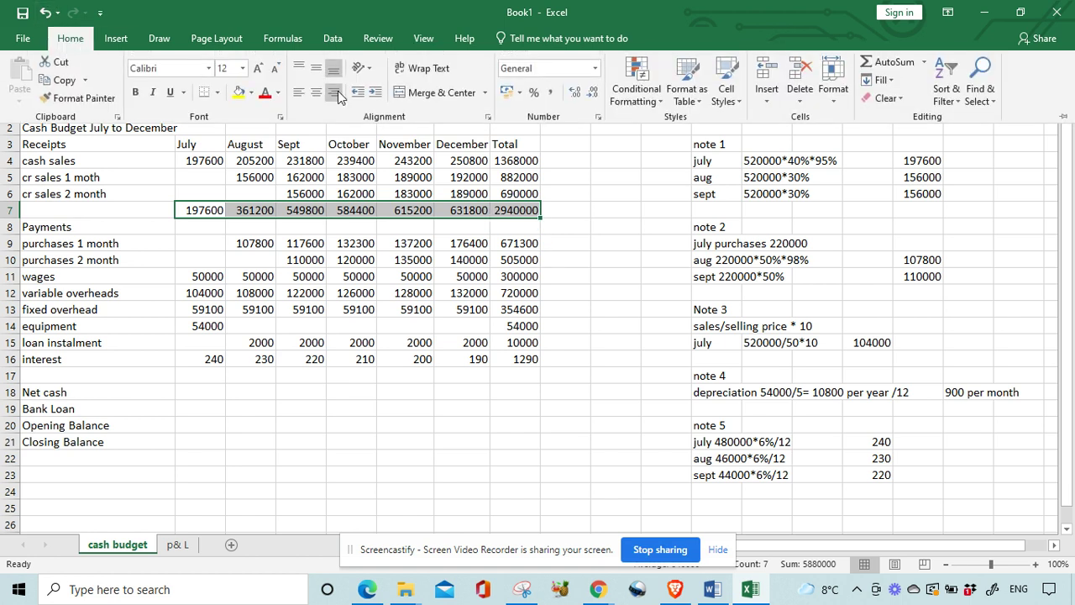
left_click(239, 95)
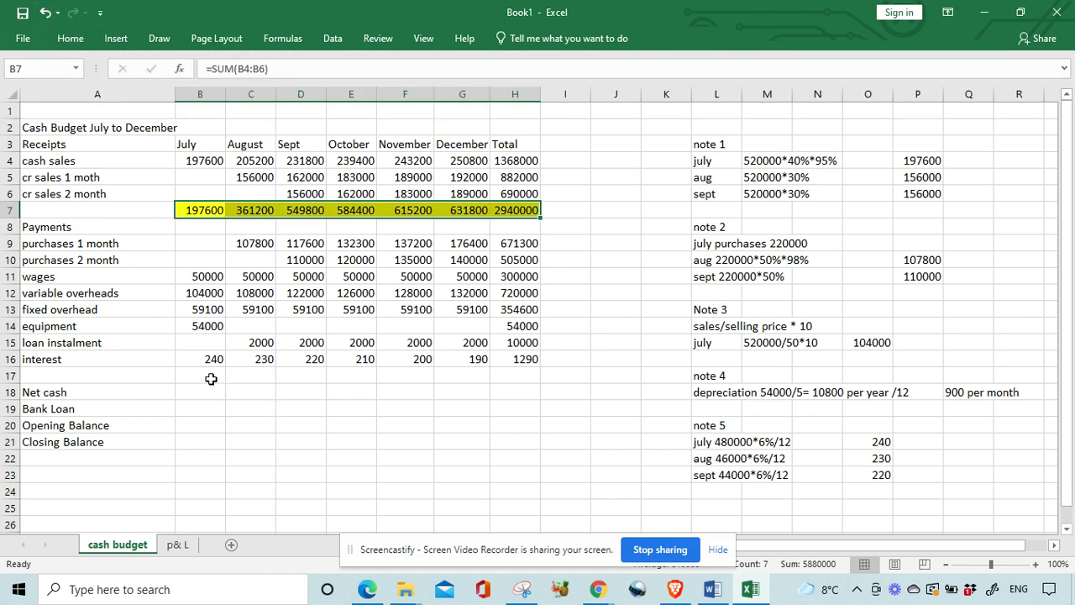
left_click(204, 375)
type("=")
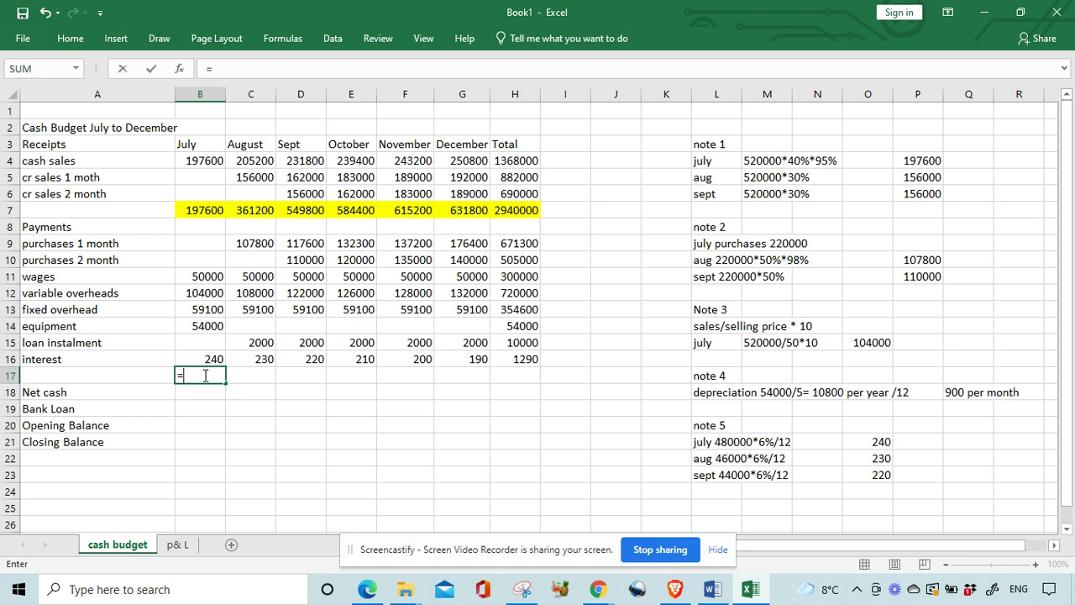
type("sum")
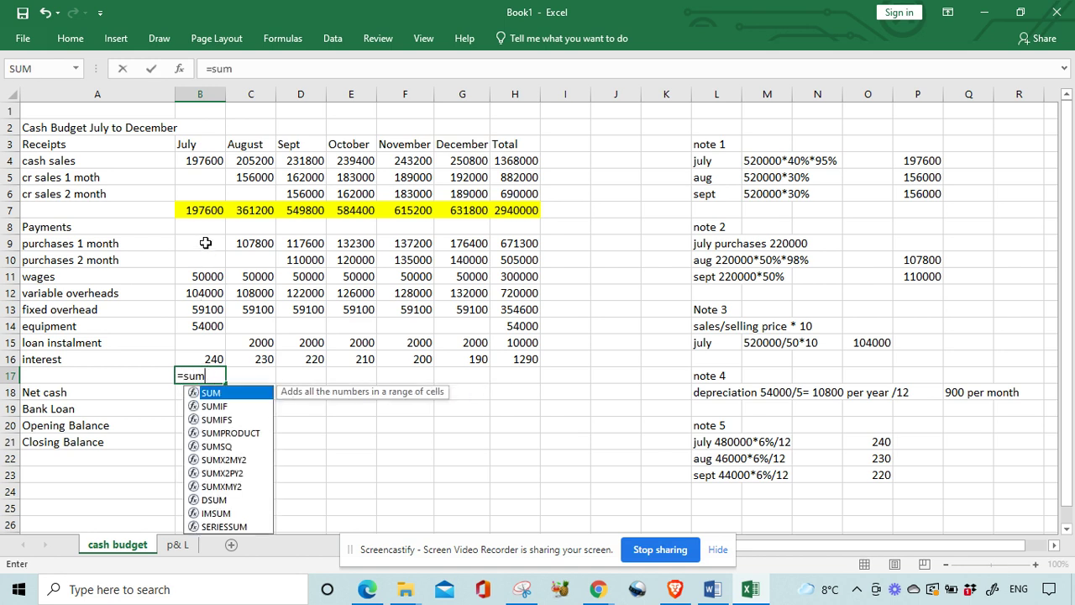
left_click_drag(207, 244, 206, 358)
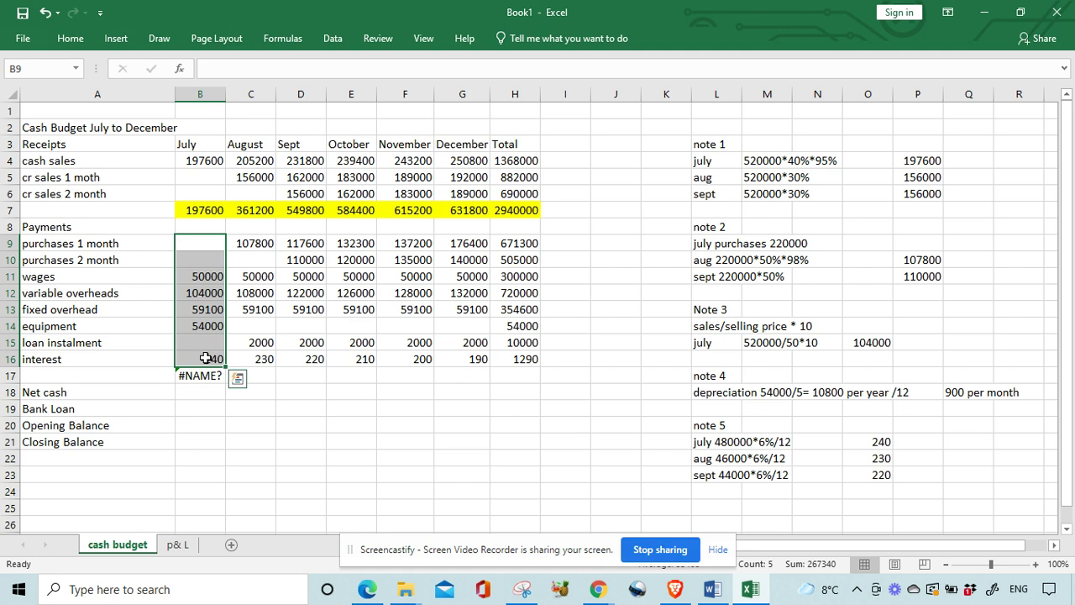
Total the July payments in B17 with a SUM of B9:B16 and copy the formula across to H17.
left_click(203, 375)
type("=sum(")
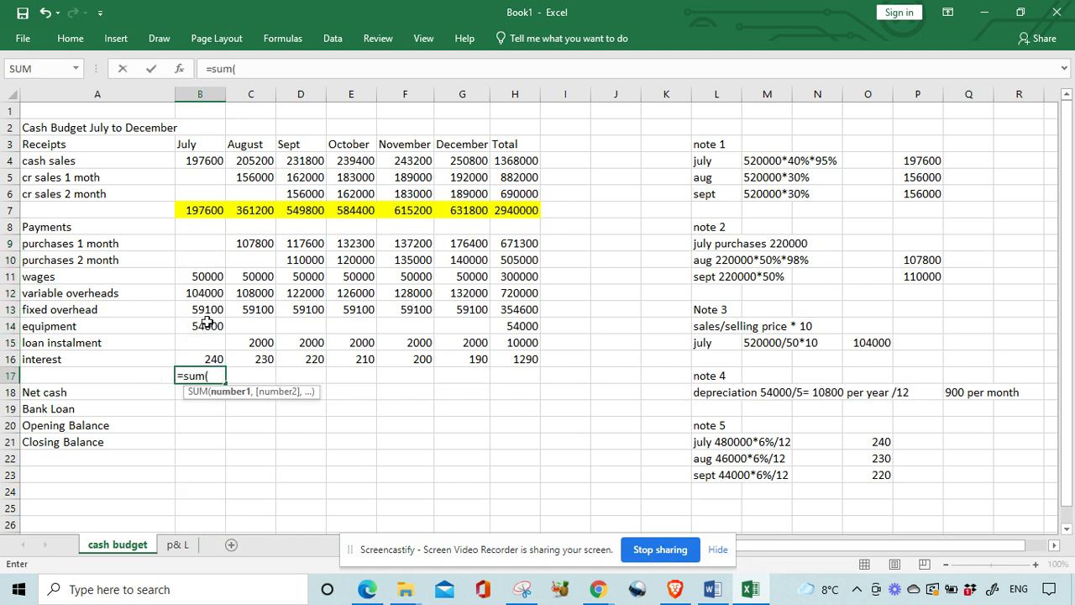
left_click_drag(212, 248, 209, 358)
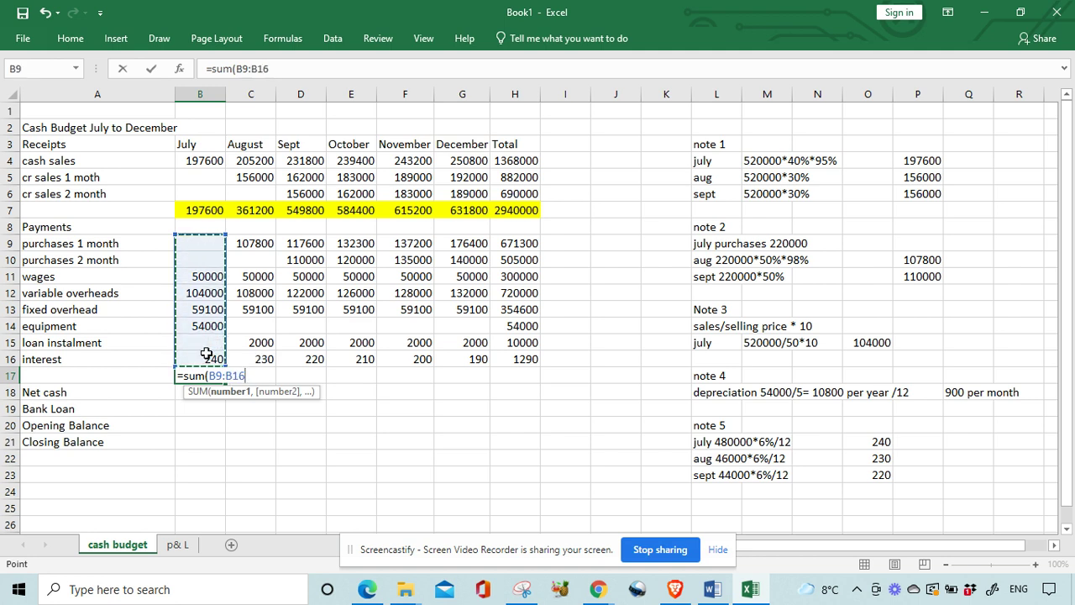
key("Return")
left_click(216, 372)
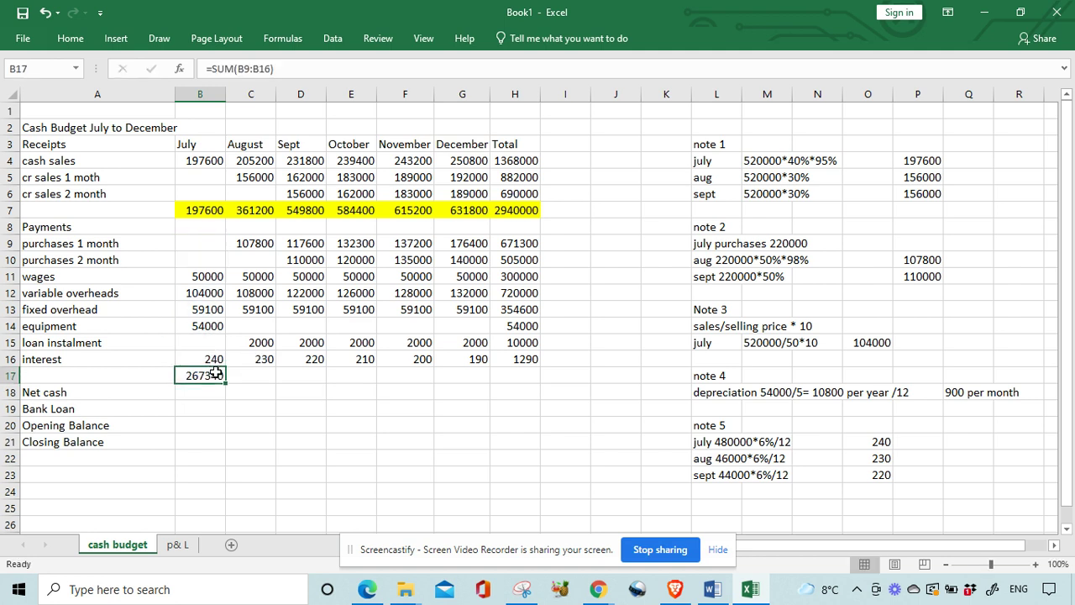
left_click_drag(226, 386, 538, 378)
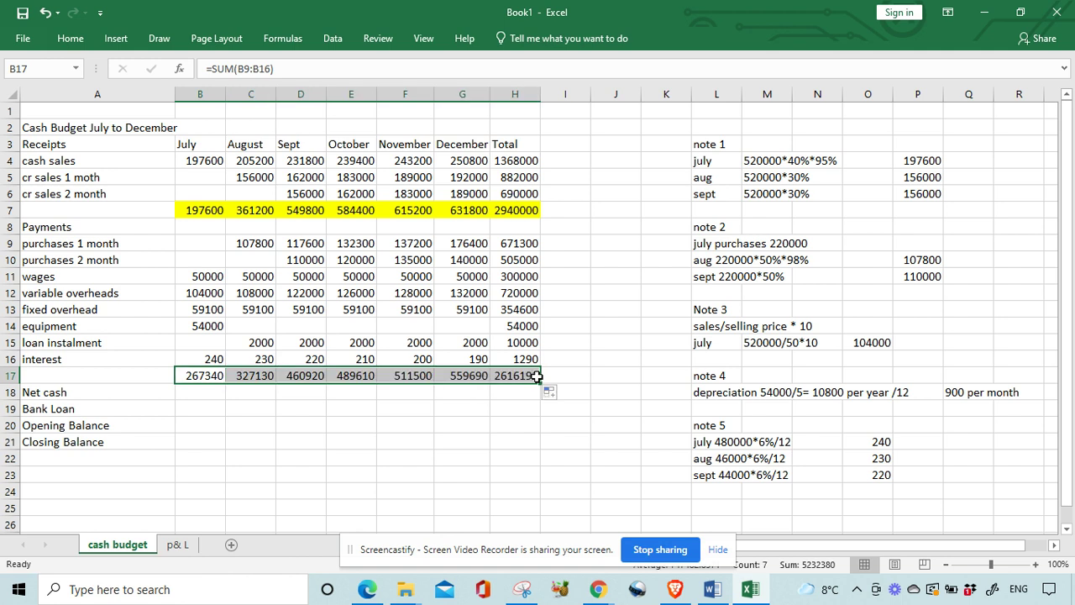
Highlight the payments totals in B17:H17 with a yellow fill.
left_click(336, 441)
left_click_drag(194, 375, 451, 375)
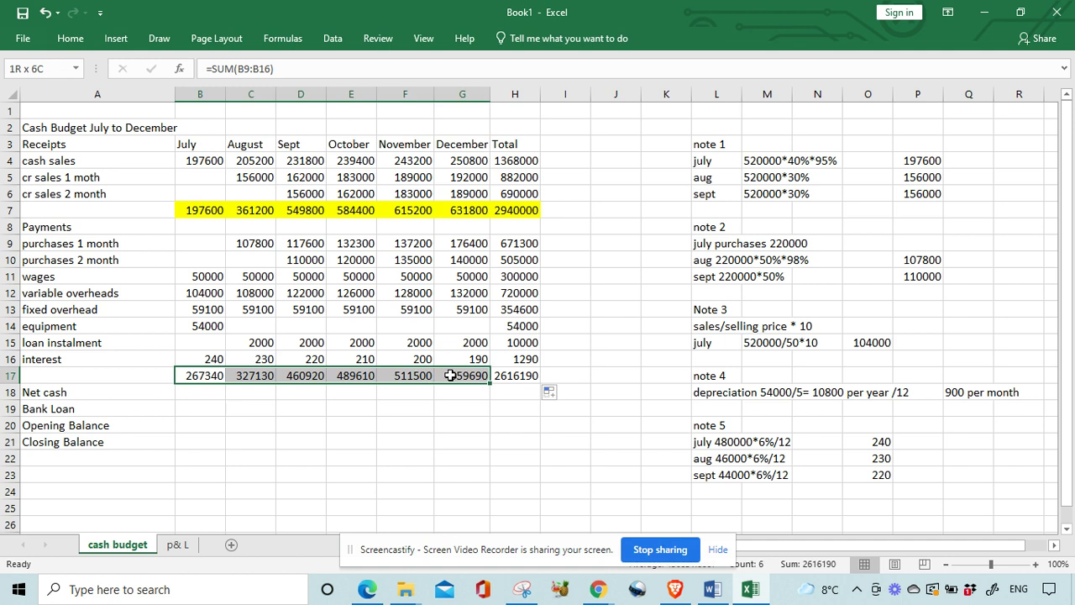
left_click(295, 442)
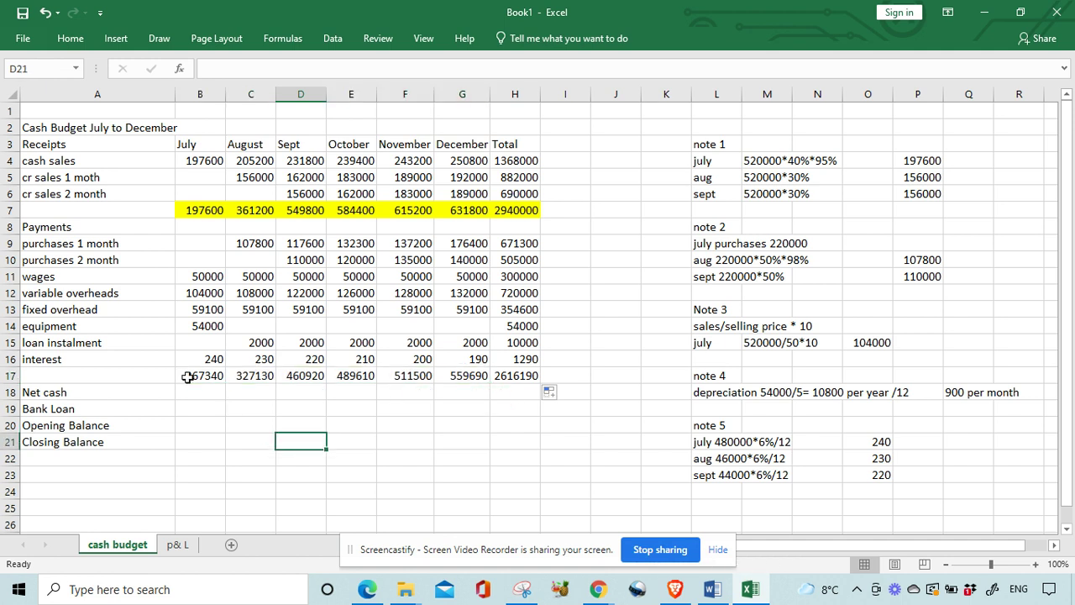
left_click_drag(187, 377, 524, 377)
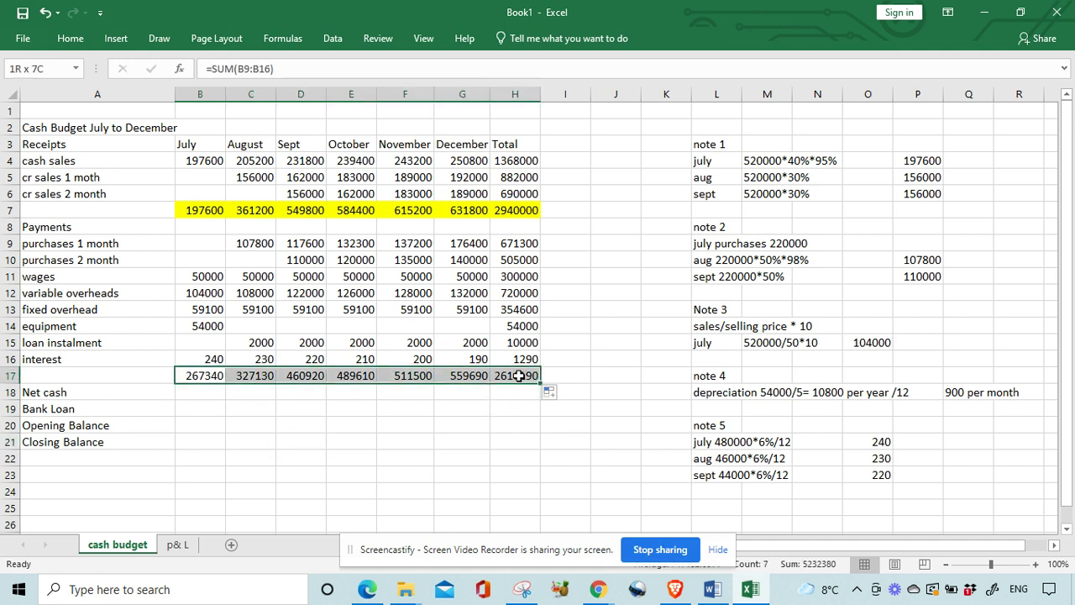
left_click(66, 40)
left_click(238, 93)
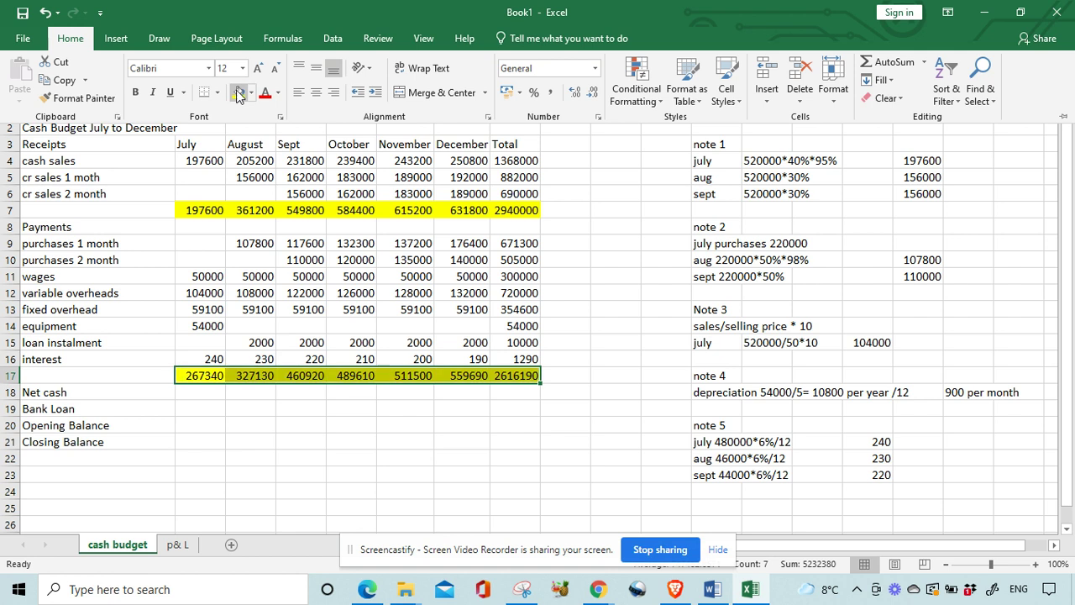
left_click(246, 444)
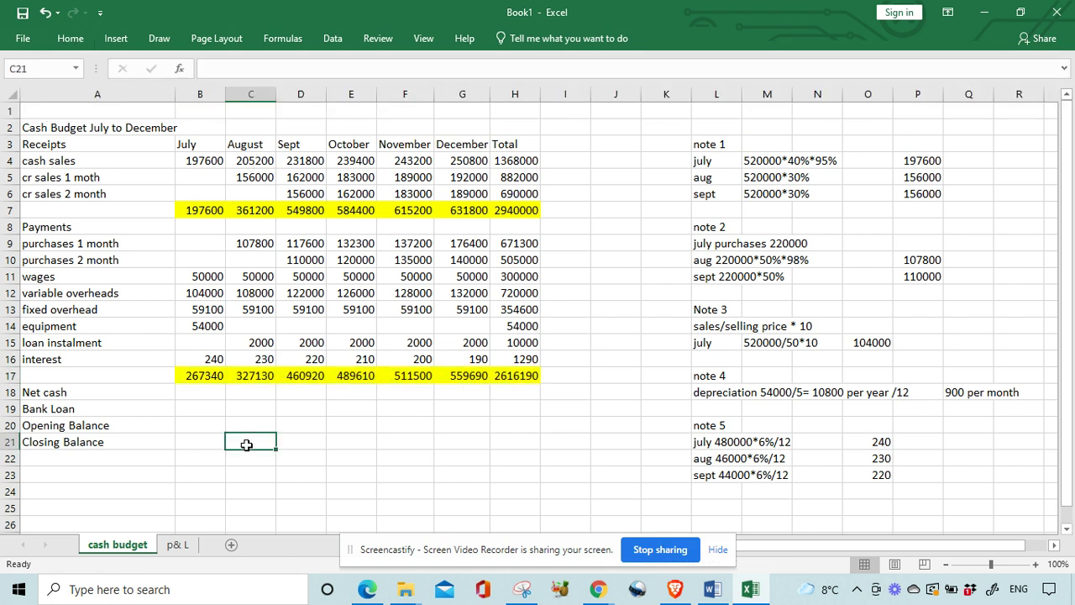
Calculate July net cash in B18 as B7-B17 and copy the formula across to H18.
left_click(190, 392)
type("=")
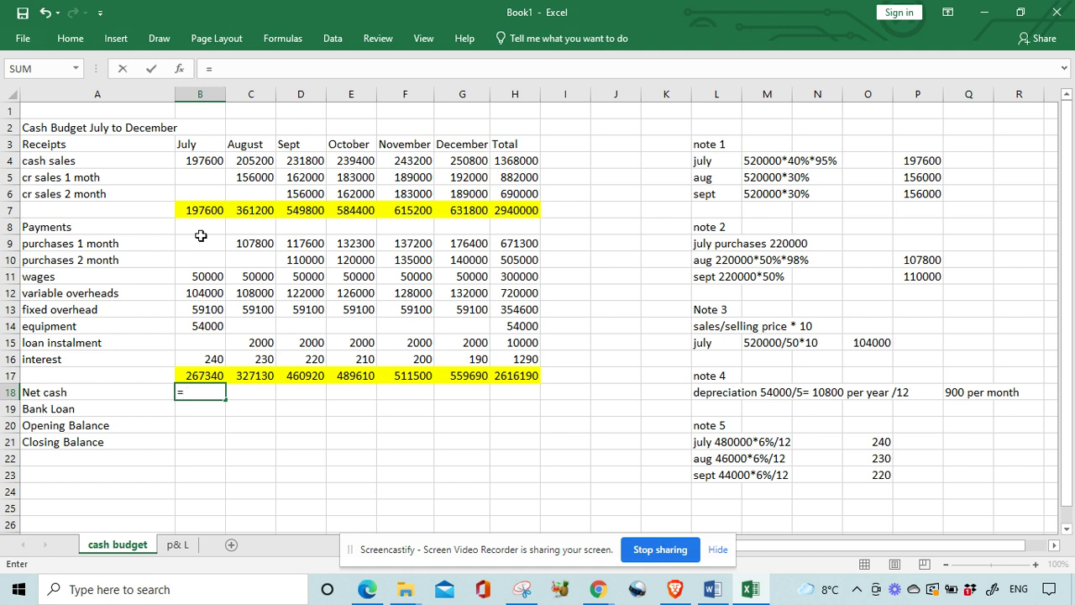
left_click(196, 207)
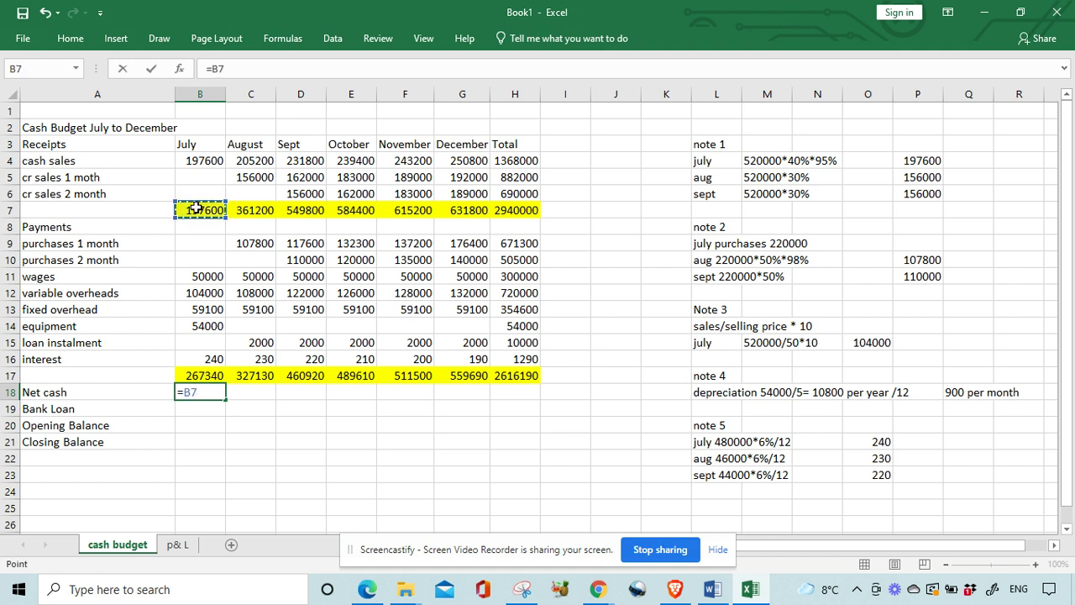
type("-")
left_click(186, 373)
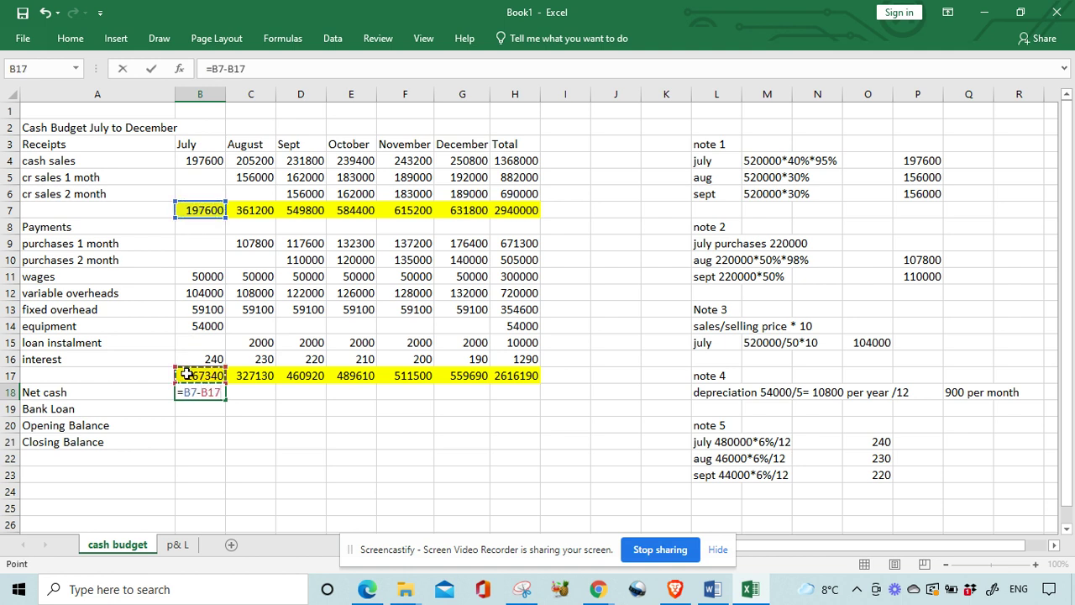
key("Return")
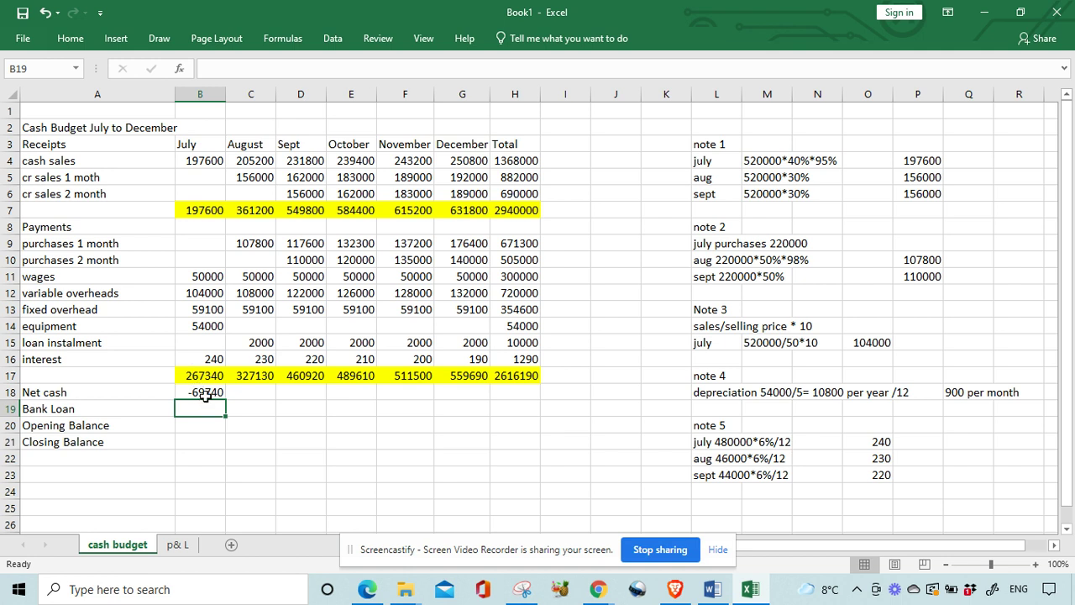
left_click(206, 395)
left_click_drag(225, 400, 527, 410)
left_click(531, 445)
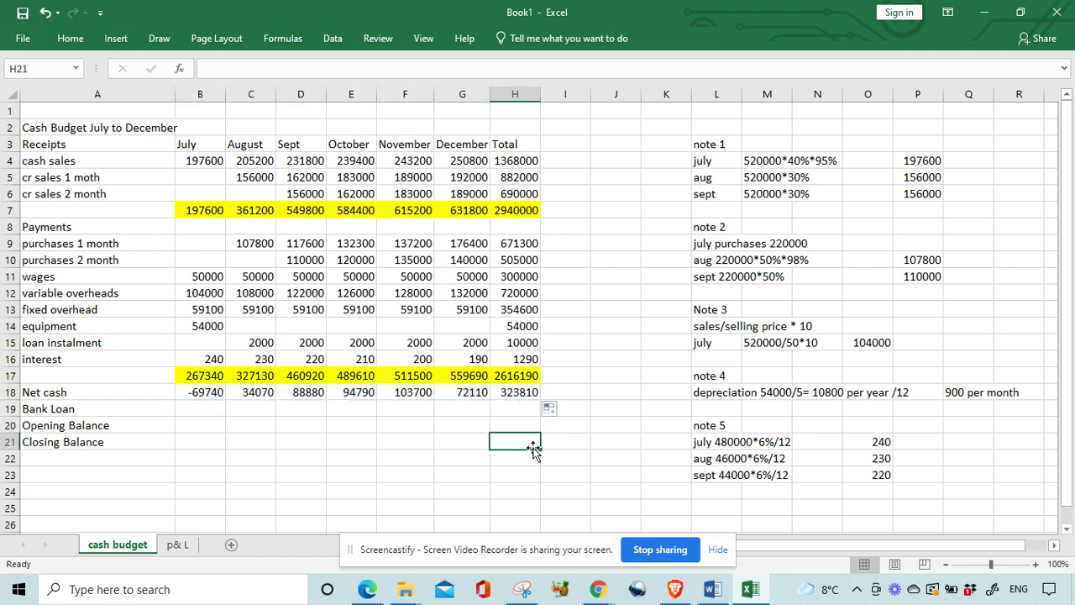
left_click(384, 448)
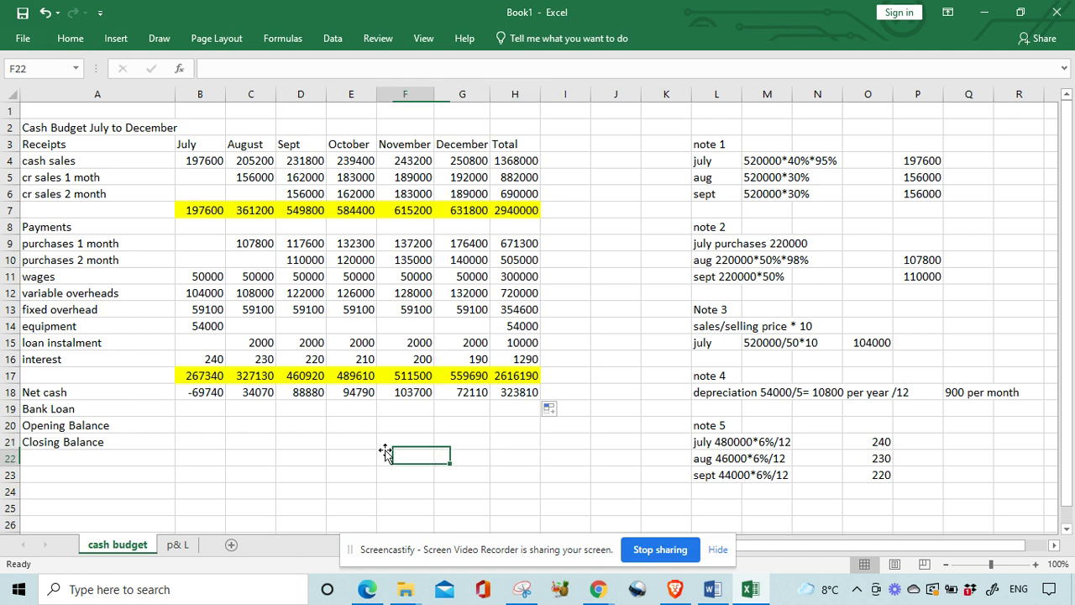
Enter 48000 as the July bank loan in B19.
left_click(198, 409)
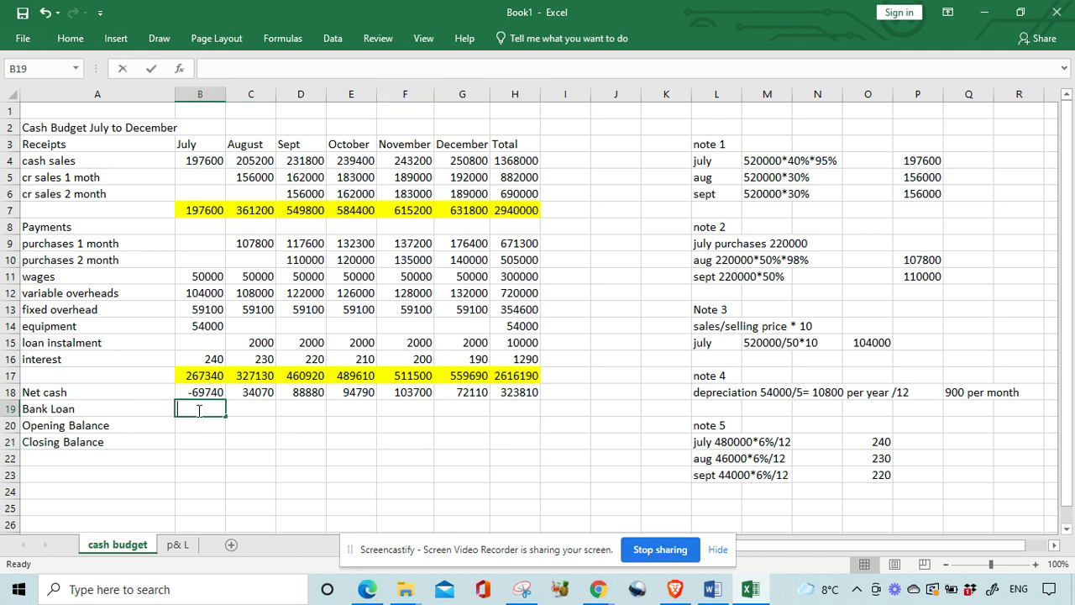
type("48000")
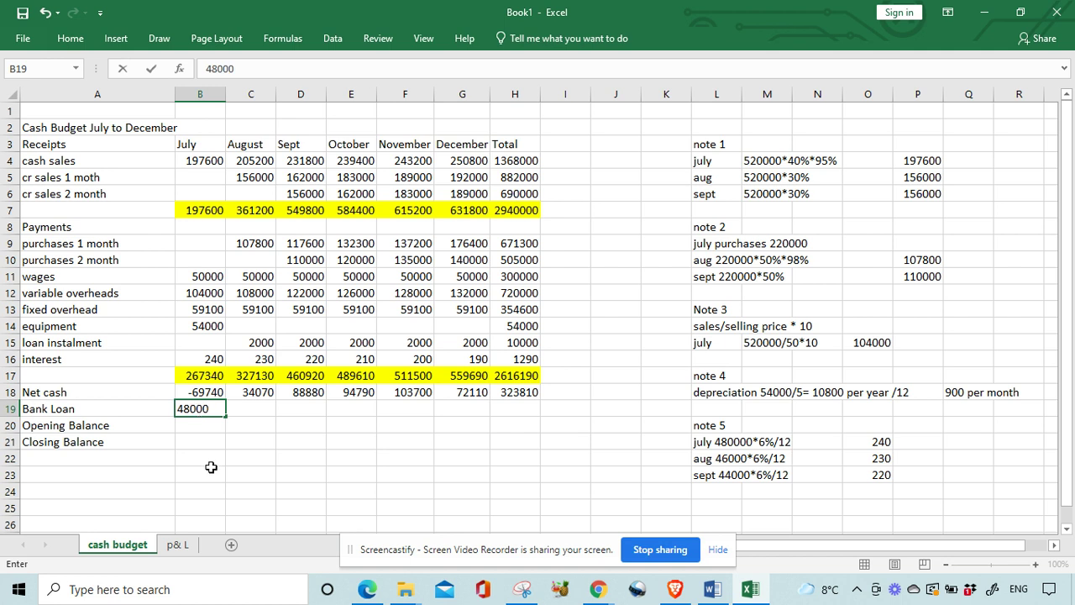
left_click(211, 467)
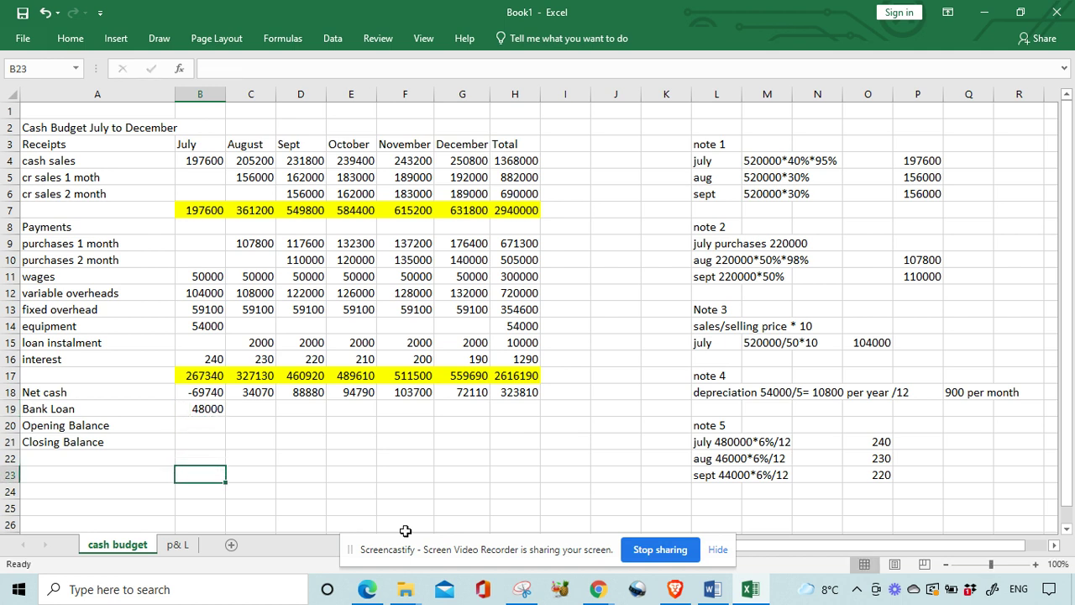
Check the cash budgeting question in the Edge PDF, return to Excel and enter 0 as the opening balance in B20 and H20.
left_click(367, 589)
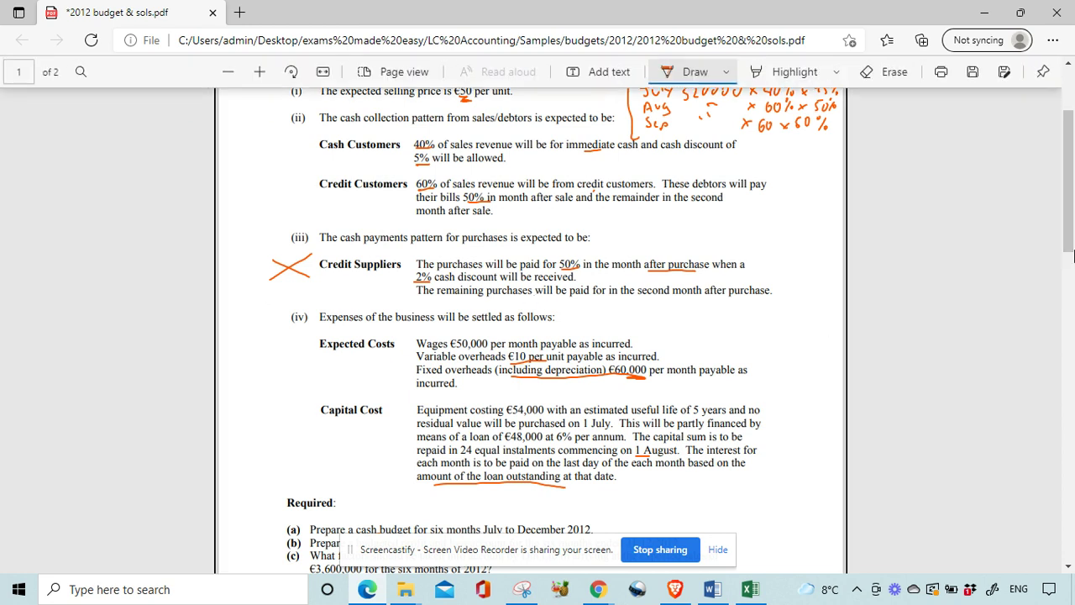
left_click_drag(1072, 244, 1071, 193)
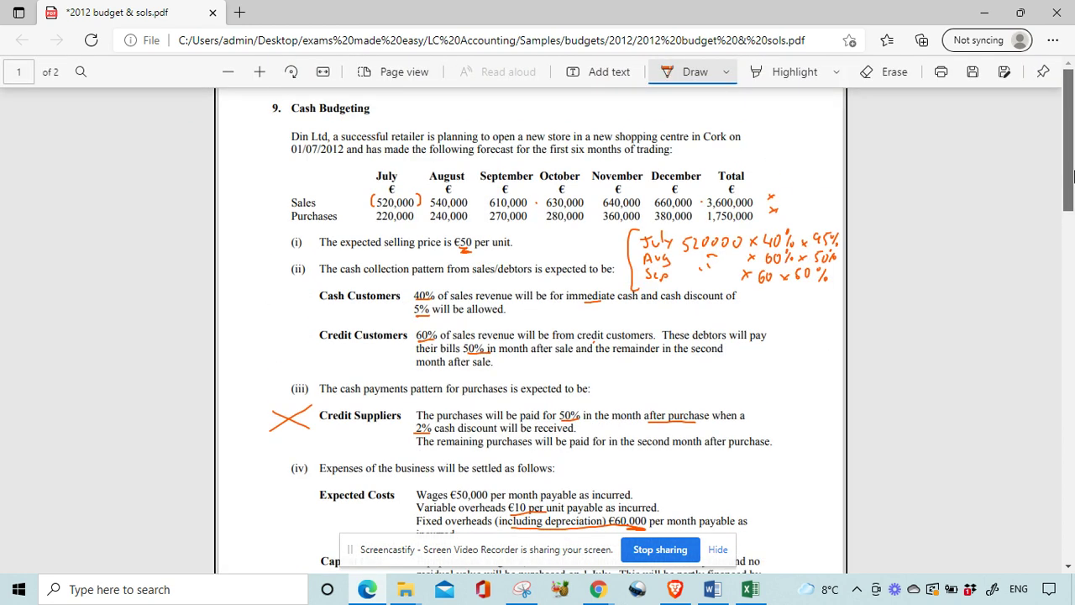
scroll(1073, 174, "down", 3)
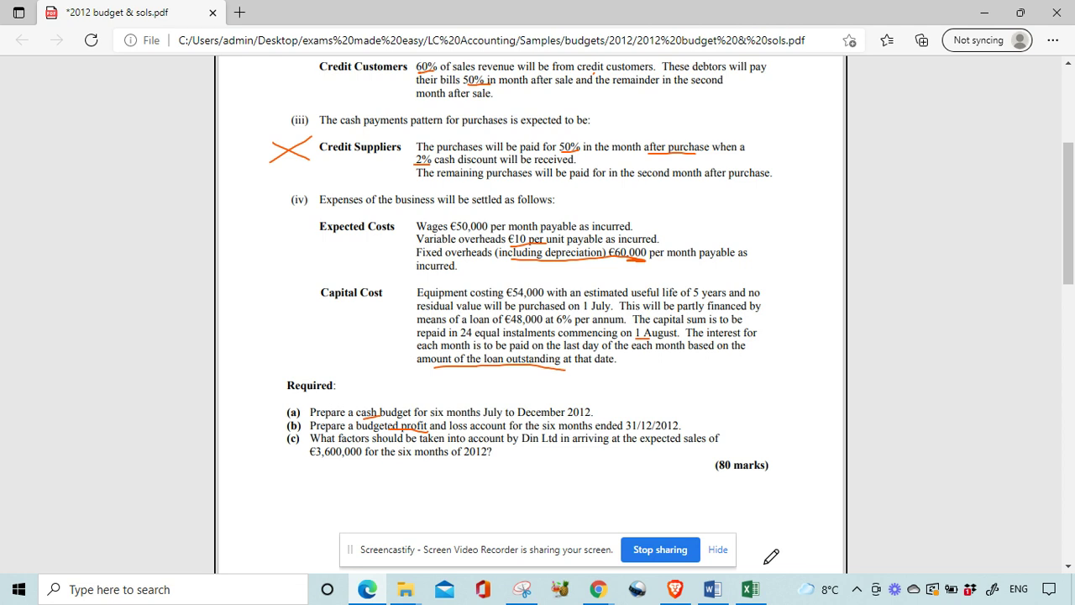
left_click(750, 589)
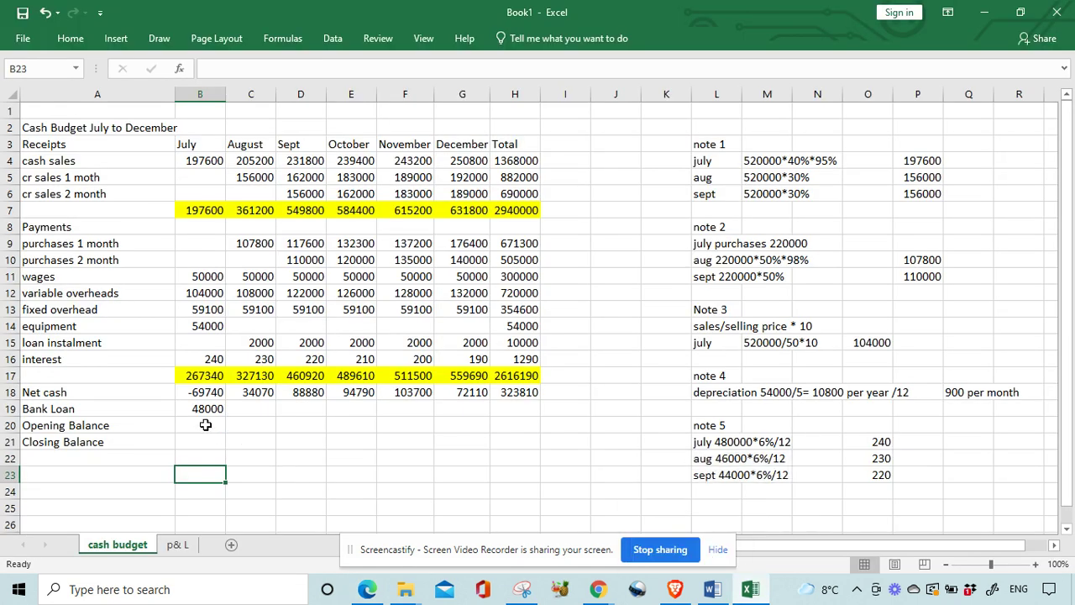
left_click(205, 425)
type("0")
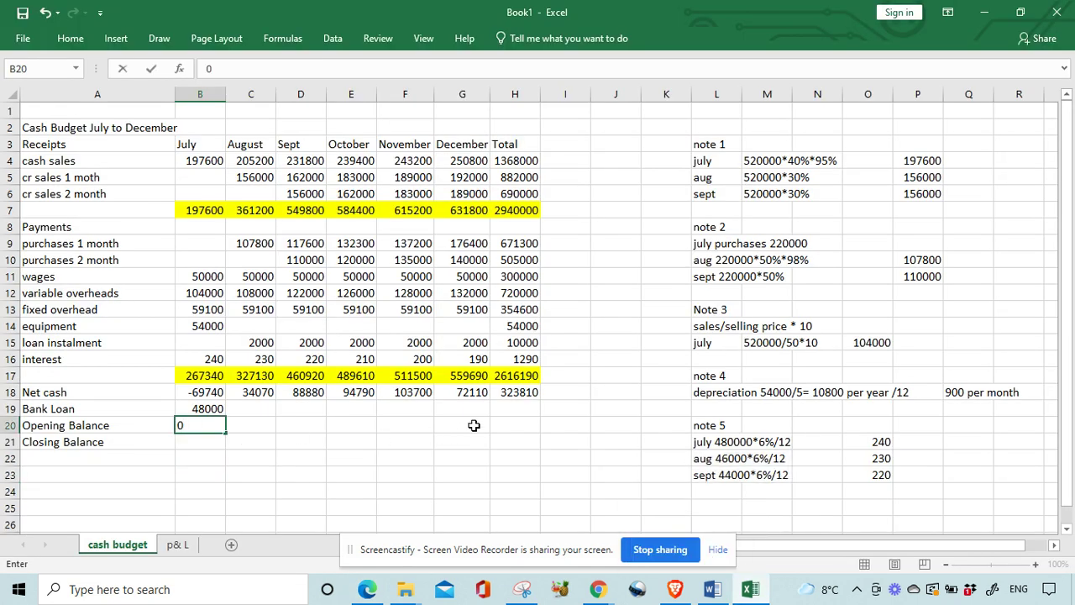
left_click(499, 424)
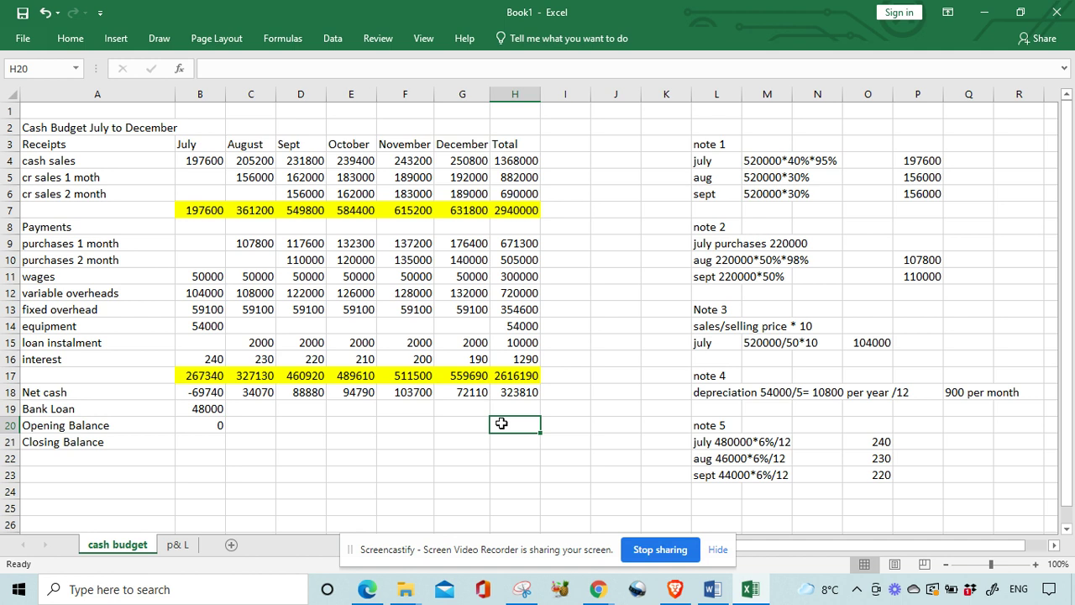
type("0")
left_click(202, 490)
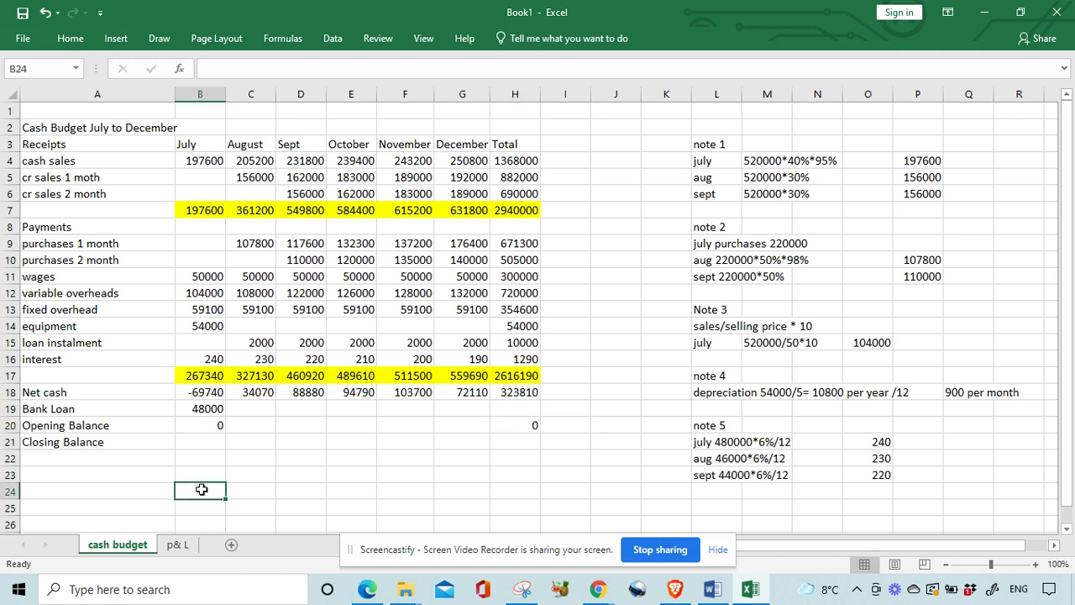
Calculate the July closing balance in B21 with the formula =B18+B19+B20.
left_click(202, 441)
type("=")
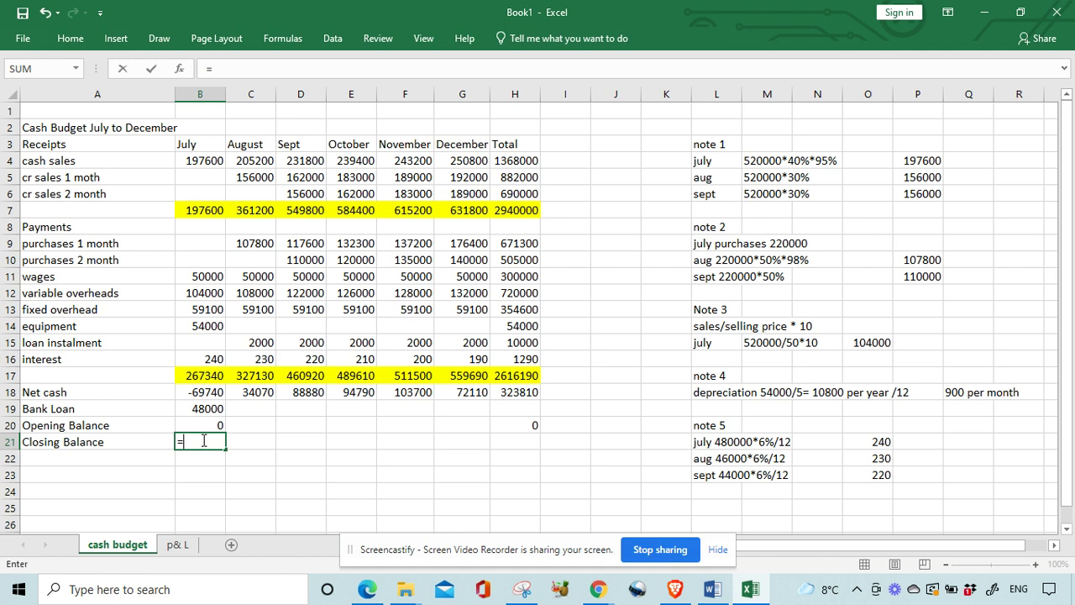
left_click(194, 392)
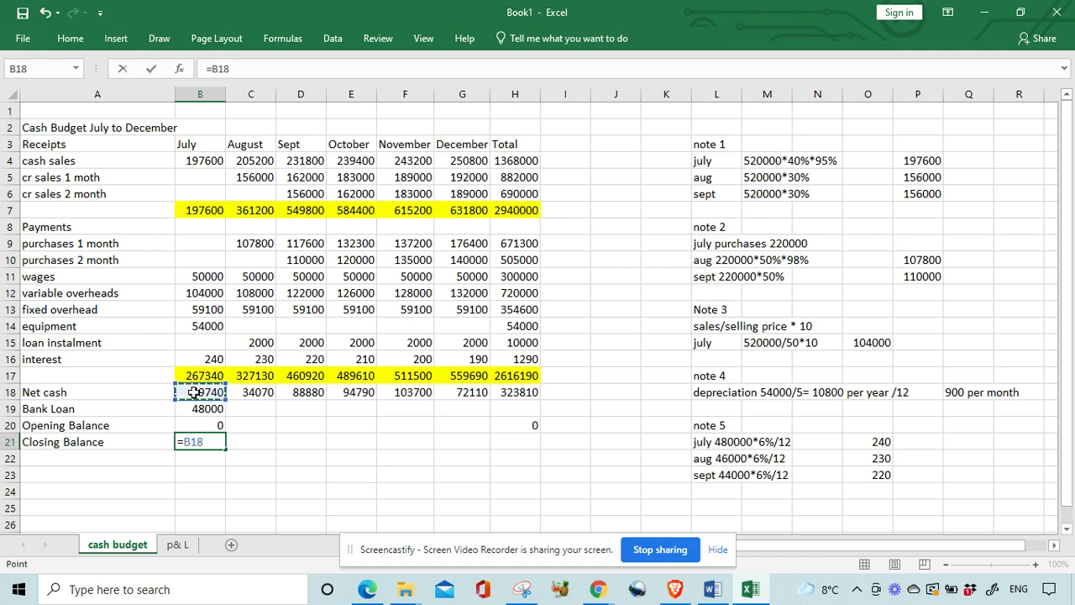
type("+")
left_click(201, 409)
type("+")
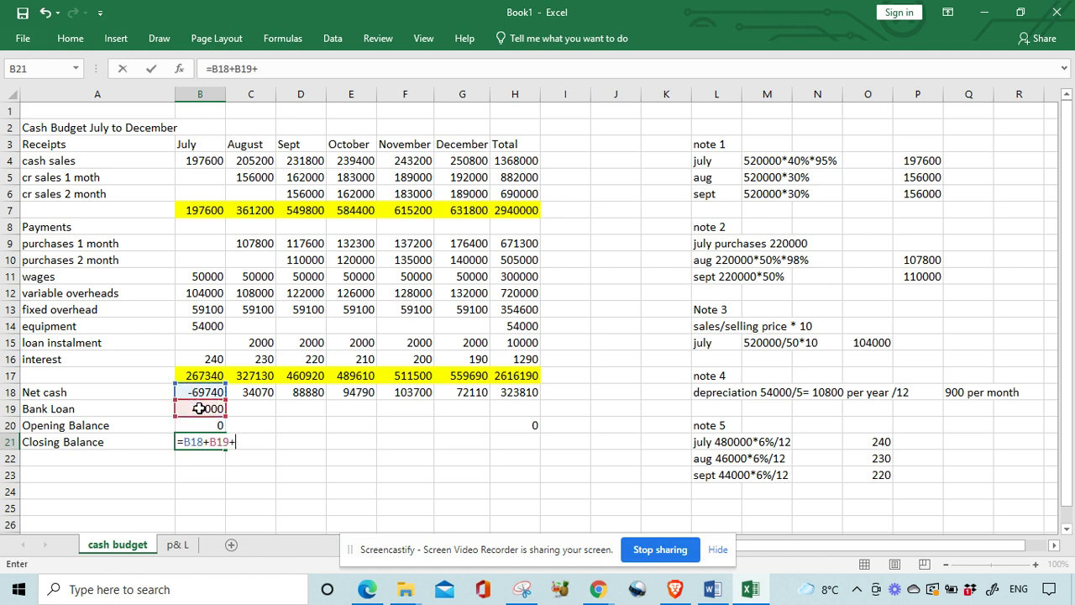
left_click(201, 425)
key("Return")
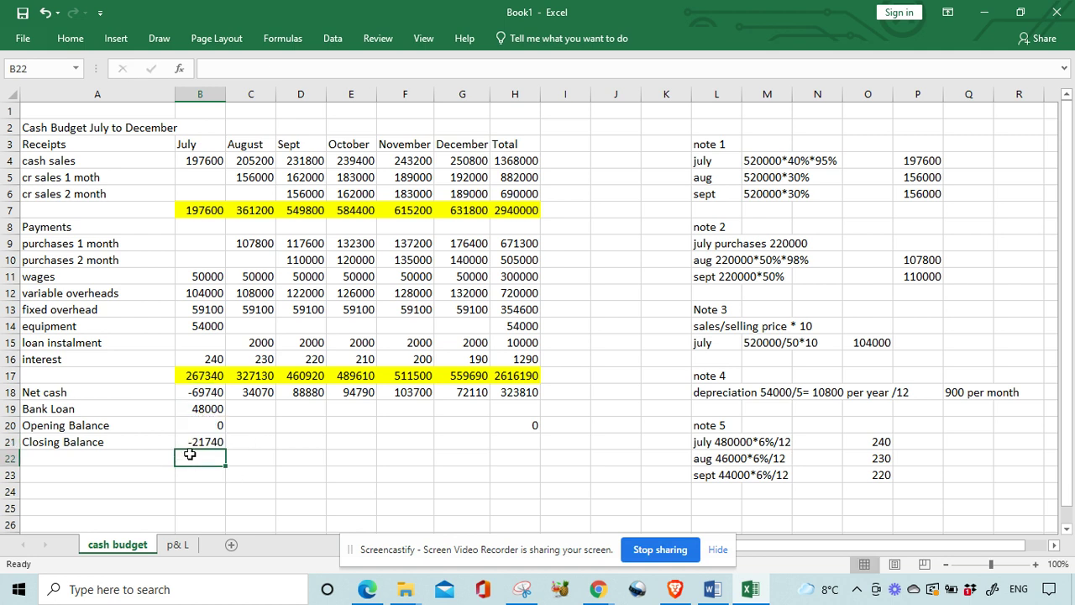
Enter -21740 as the August opening balance in C20 and calculate the closing balance in C21 as C18+C20.
left_click(244, 425)
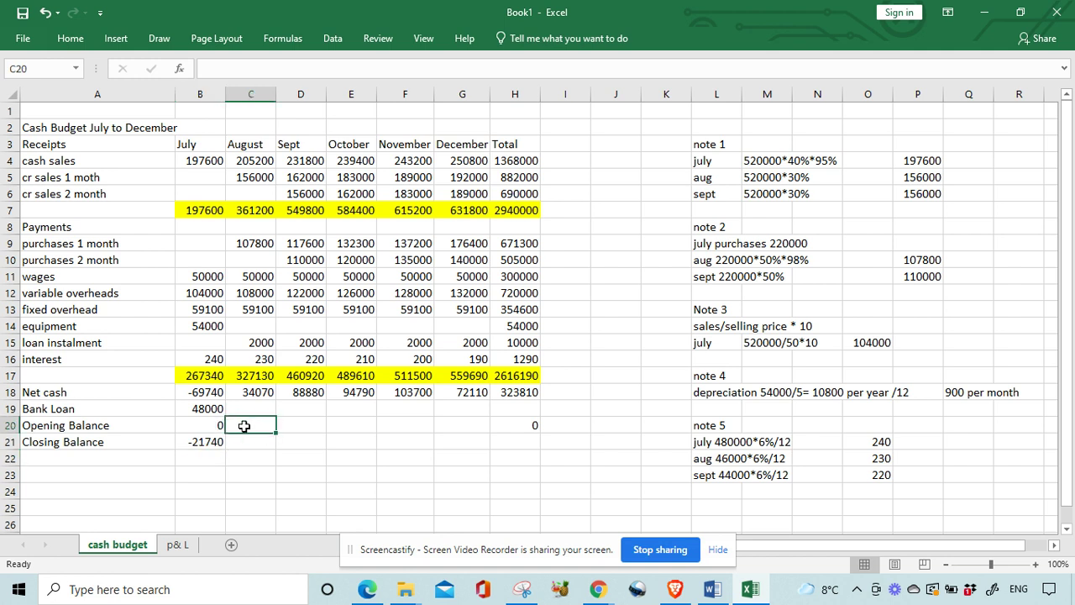
type("-")
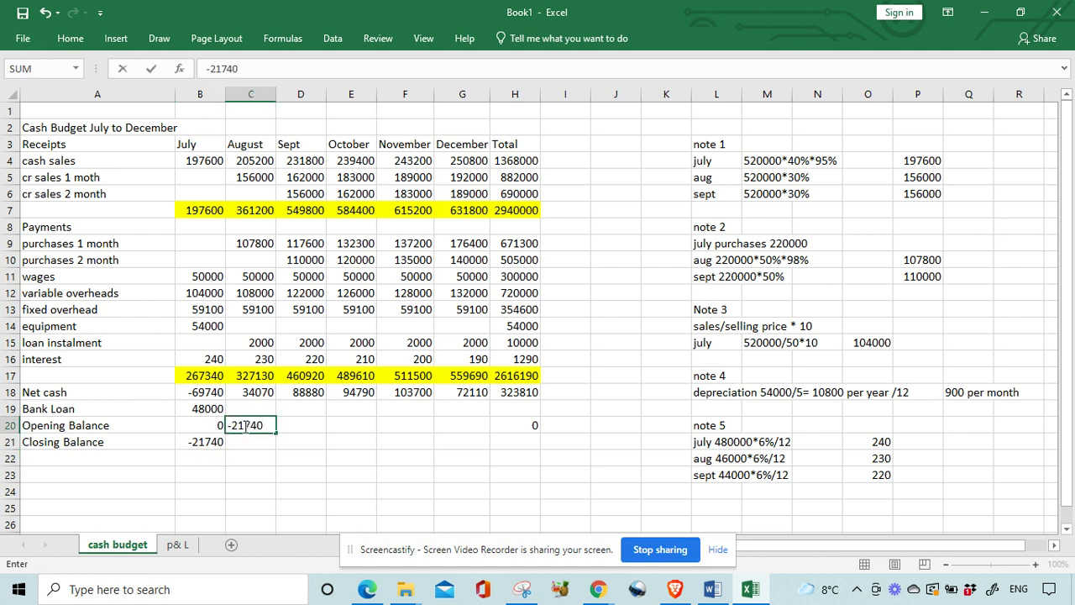
type("21740")
key("Return")
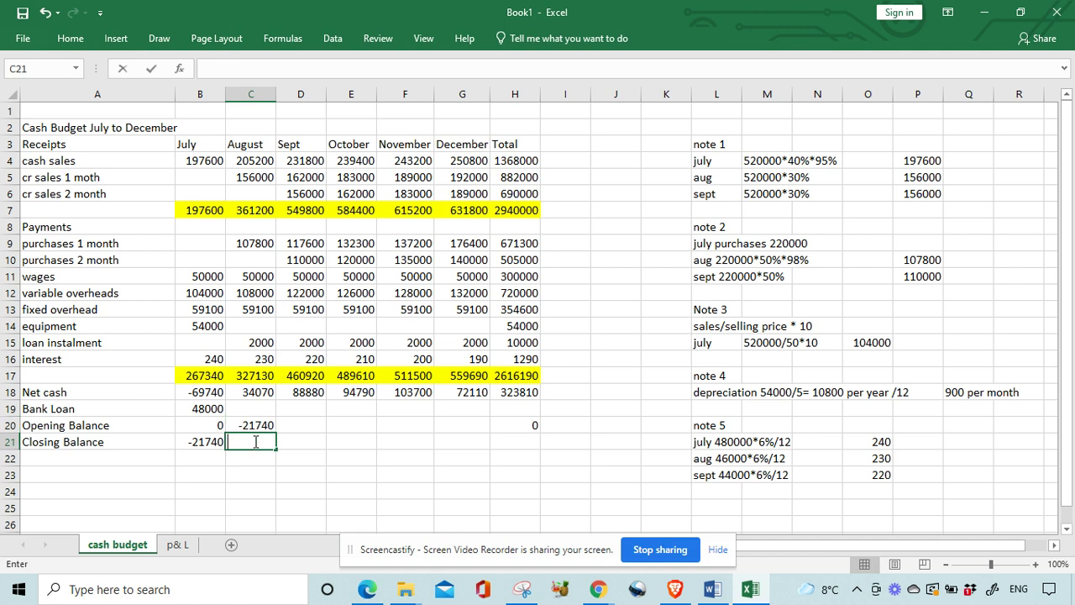
type("=")
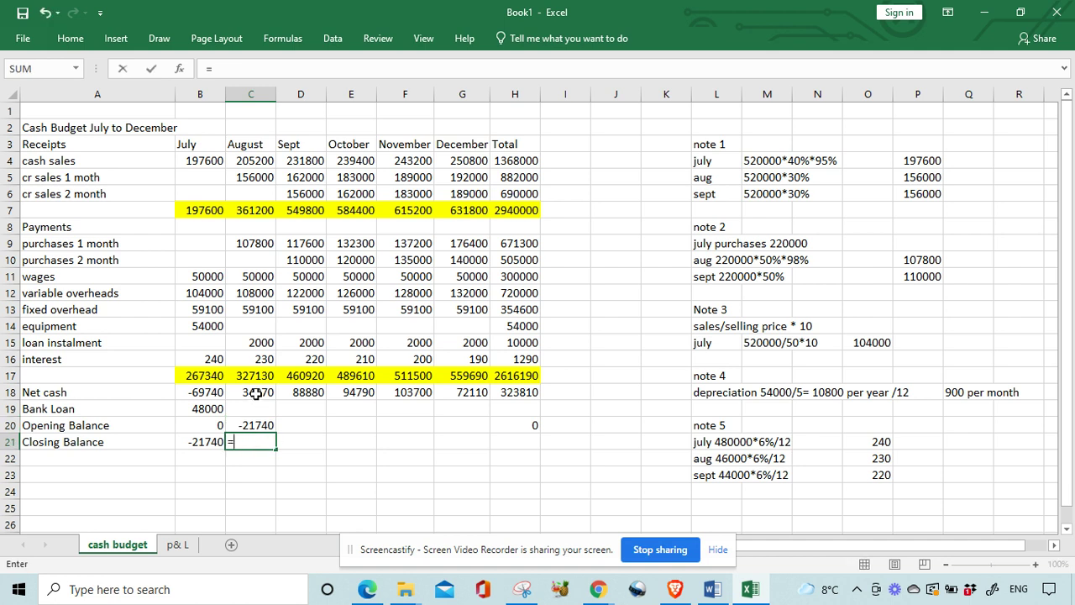
left_click(255, 394)
type("+")
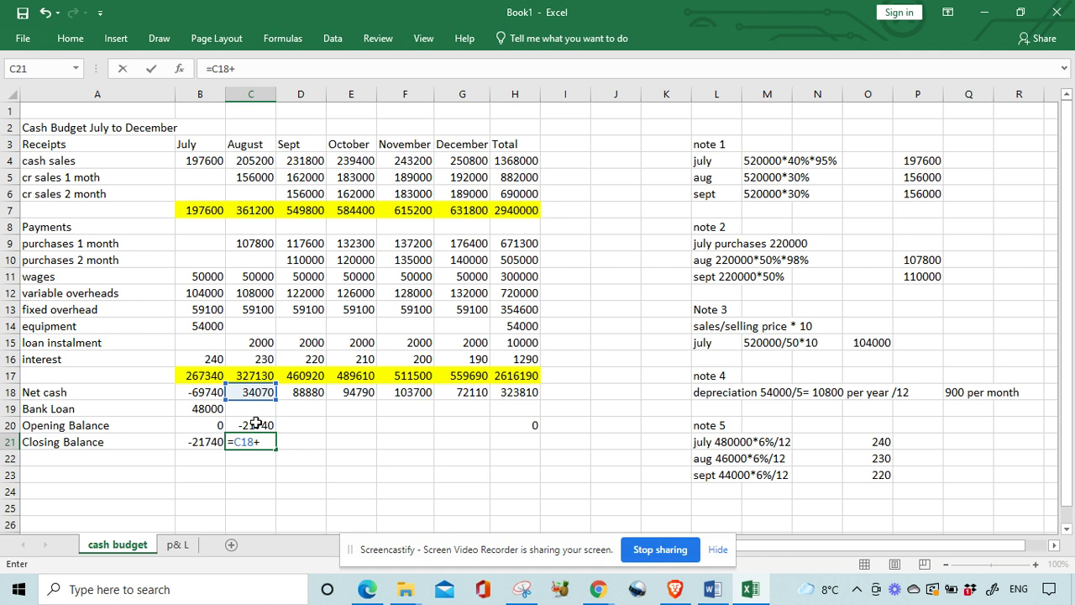
left_click(255, 423)
key("Return")
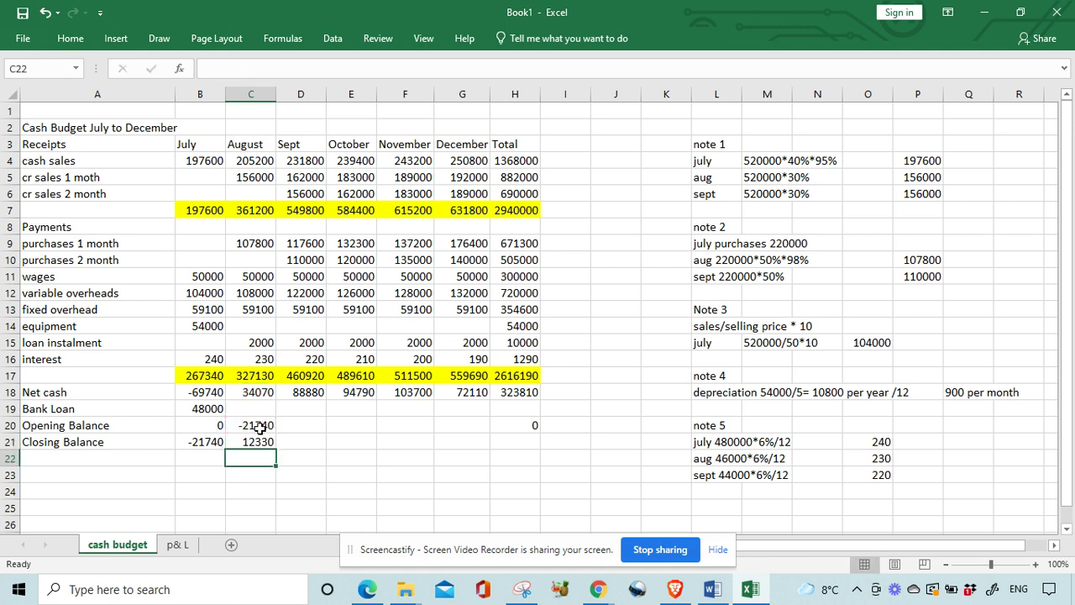
Enter 12330 as the September opening balance in D20 and calculate the closing balance in D21 as D18+D20.
left_click(293, 426)
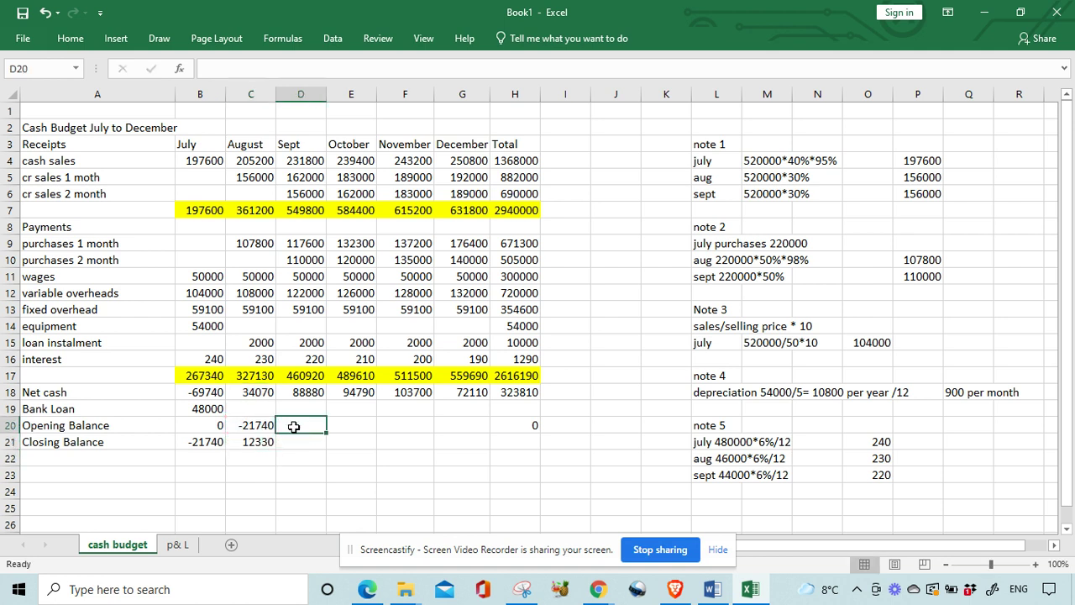
type("12330")
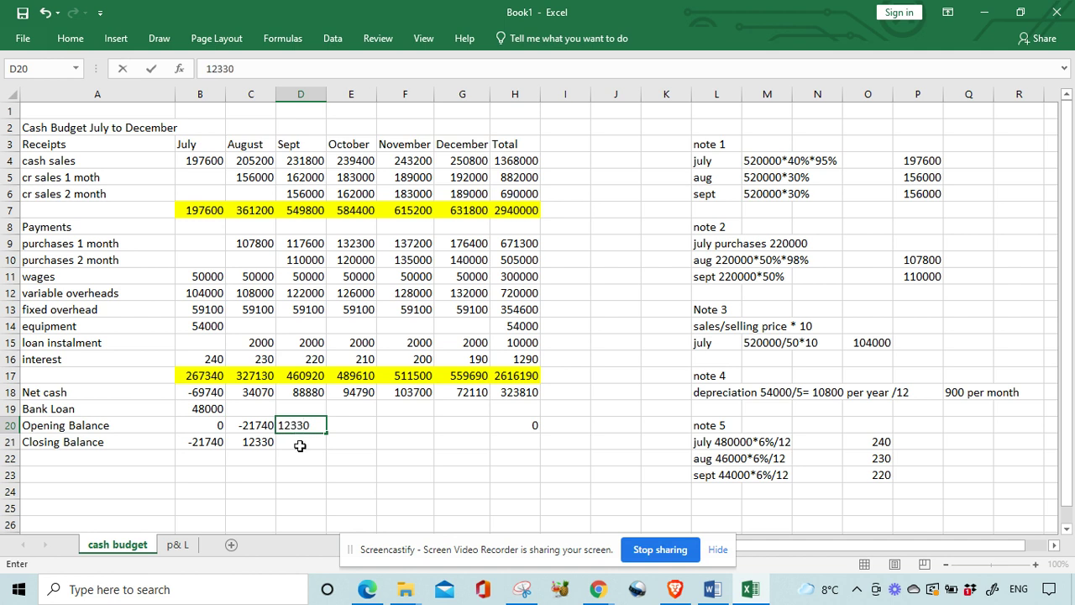
left_click(300, 446)
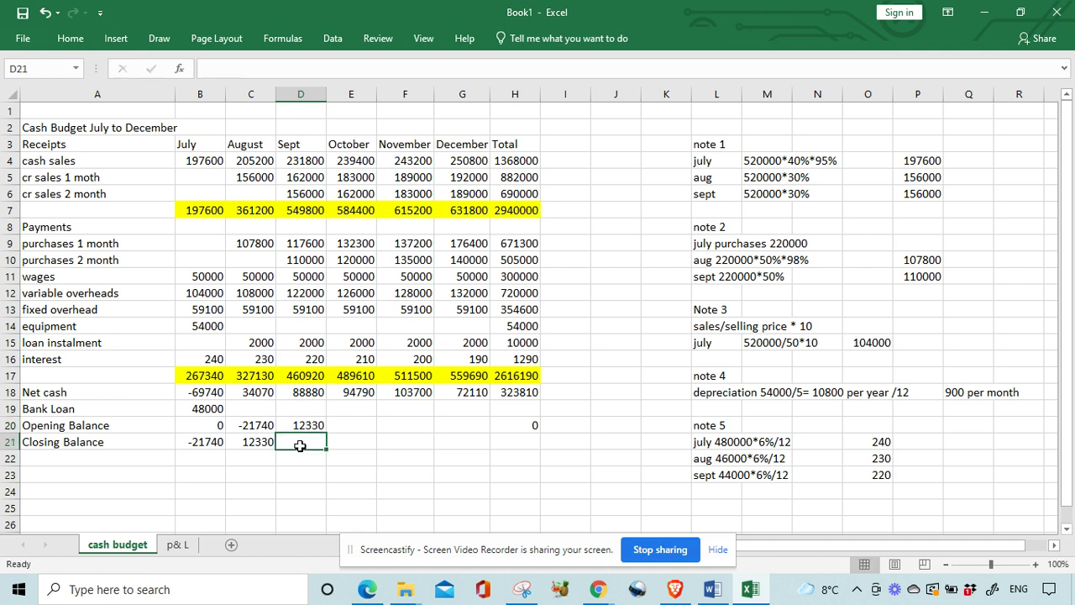
type("=")
left_click(304, 392)
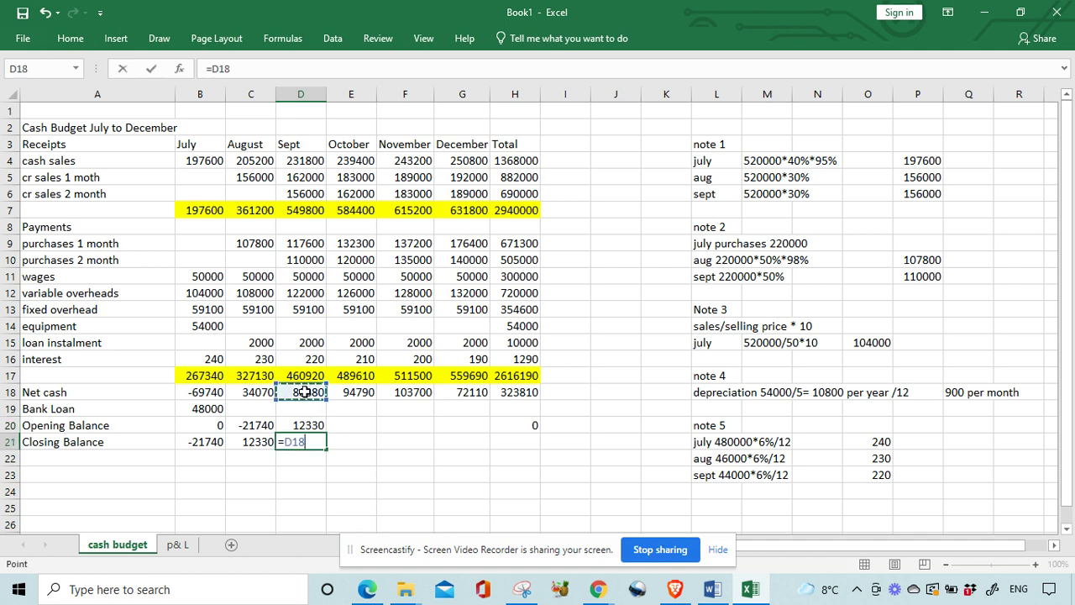
type("+")
left_click(309, 425)
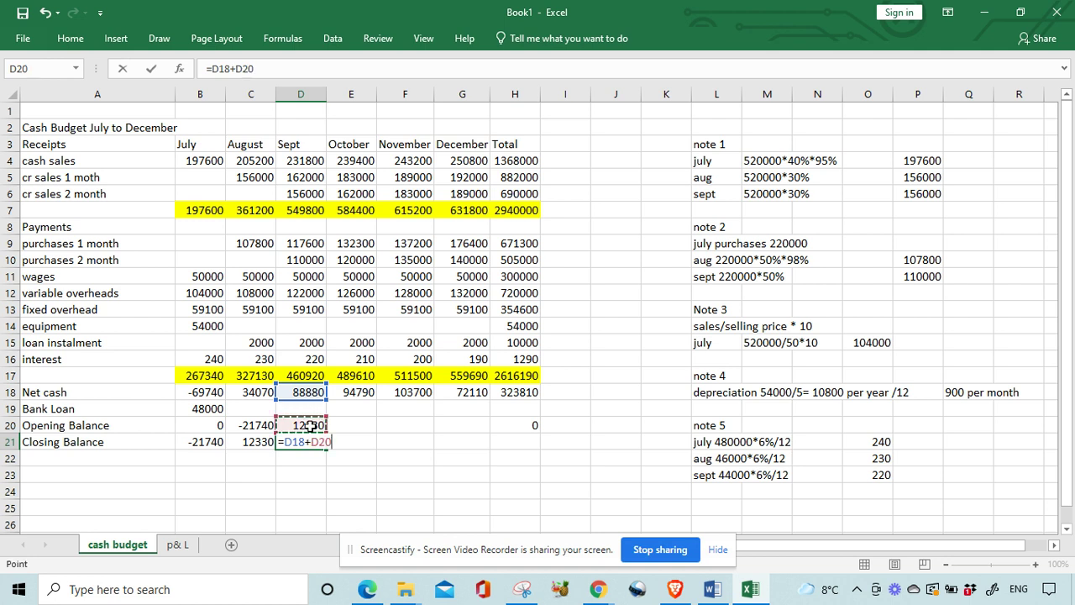
key("Return")
Enter 101210 as the October opening balance in E20 and calculate the closing balance in E21 as E18+E20.
left_click(359, 425)
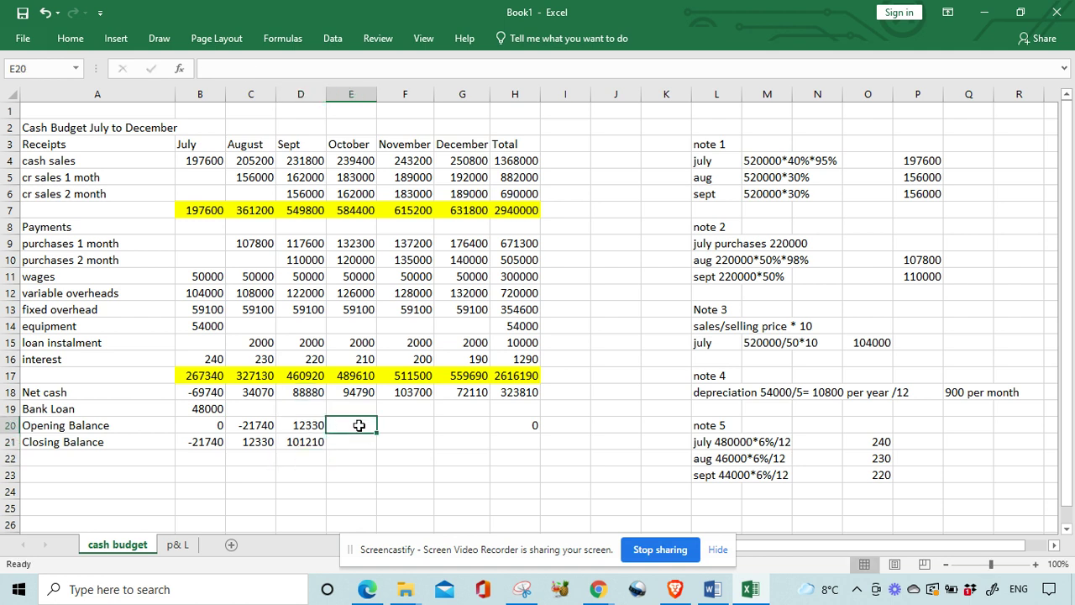
type("101210")
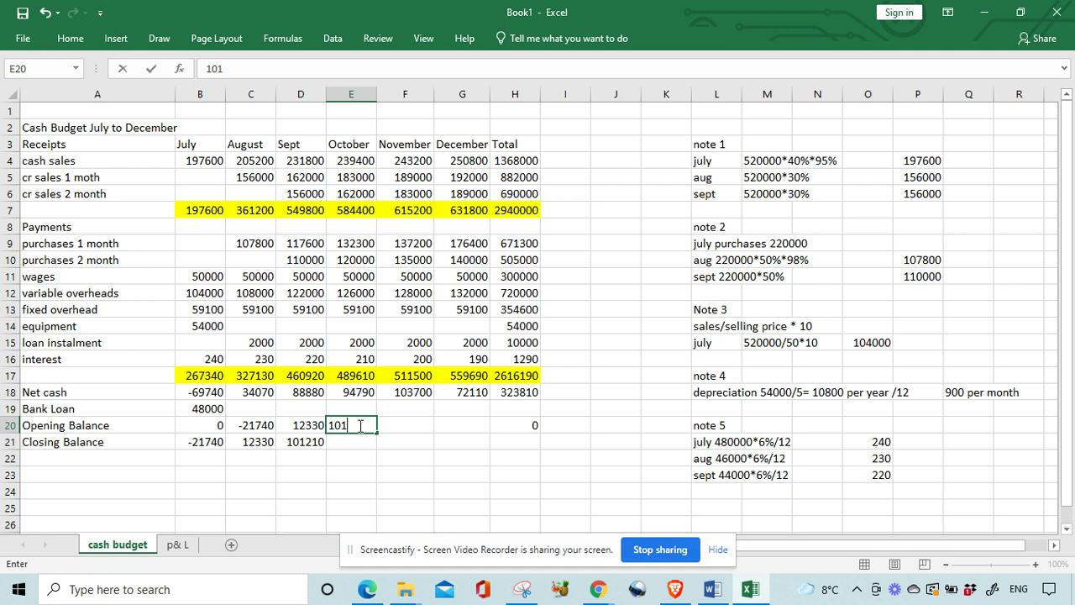
left_click(367, 443)
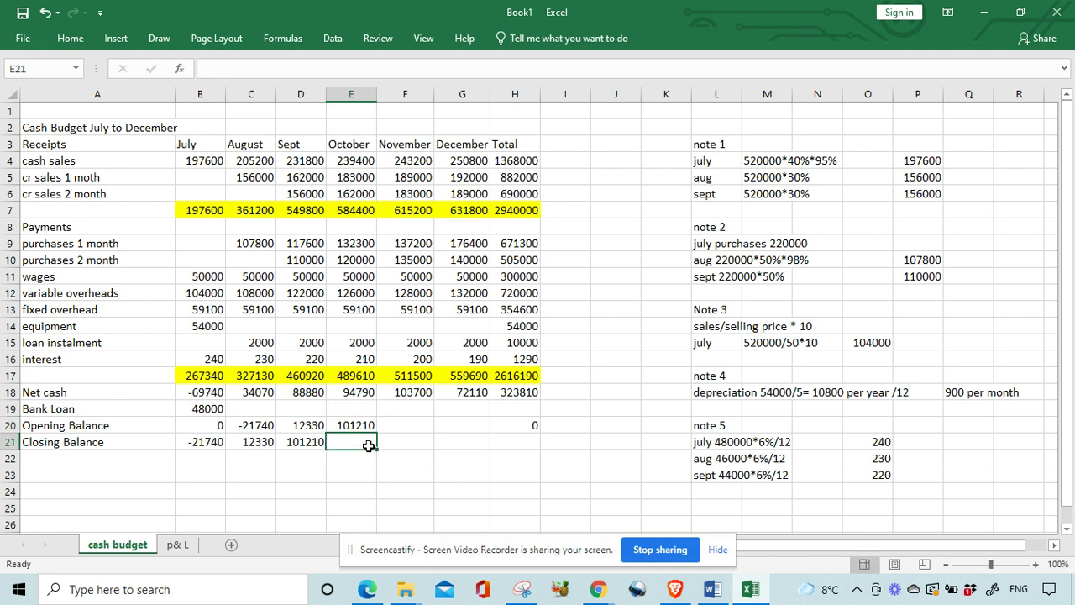
type("=")
left_click(349, 393)
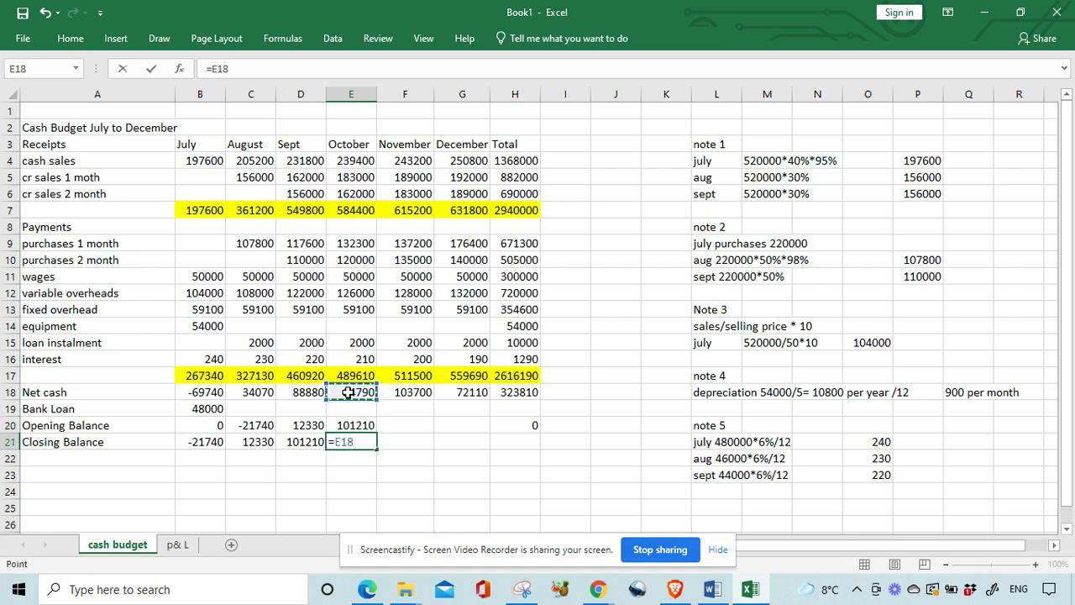
type("+")
left_click(346, 425)
key("Return")
Enter 196000 as the November opening balance in F20 and calculate the closing balance in F21 as F18+F20.
left_click(397, 426)
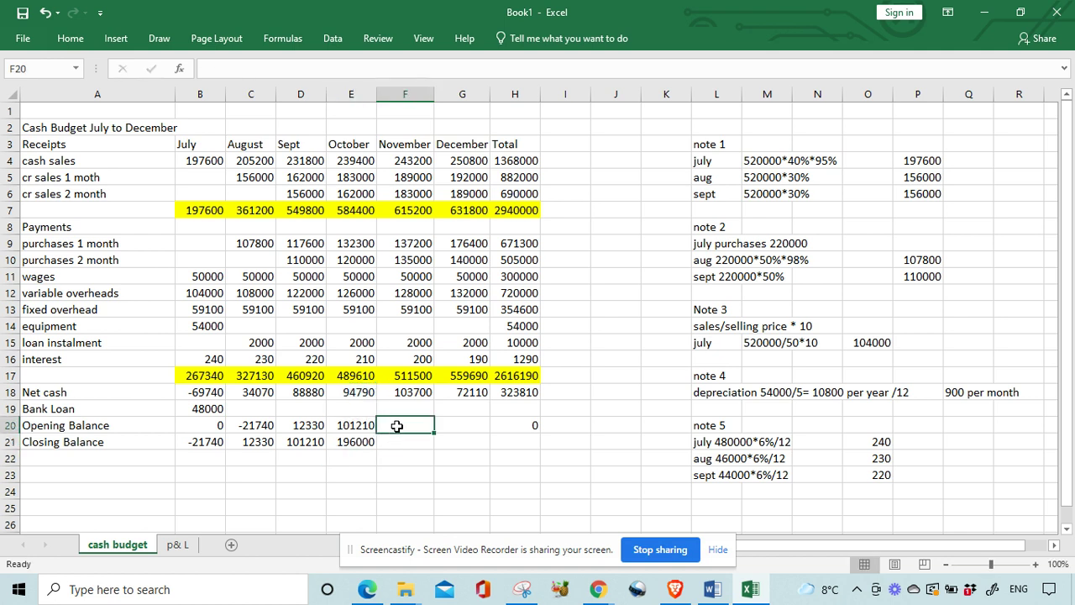
type("196000")
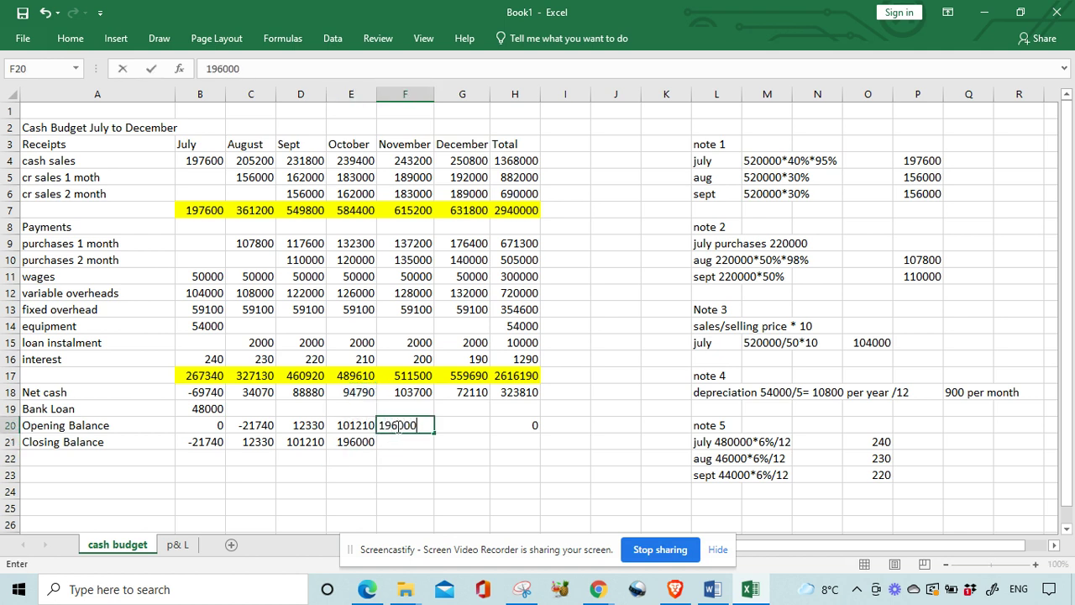
key("Return")
type("=")
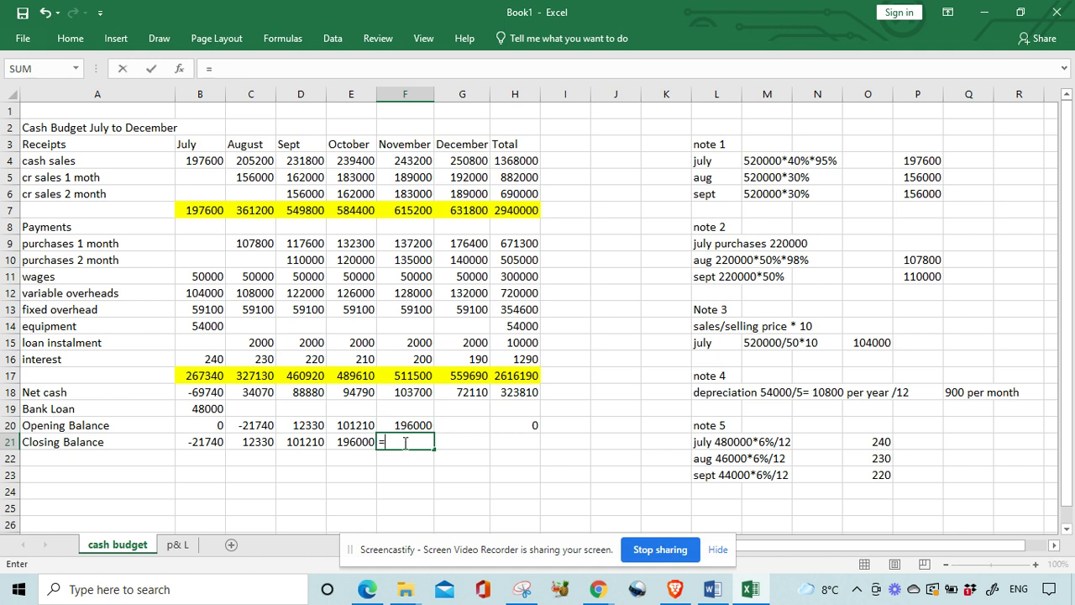
left_click(403, 399)
type("+")
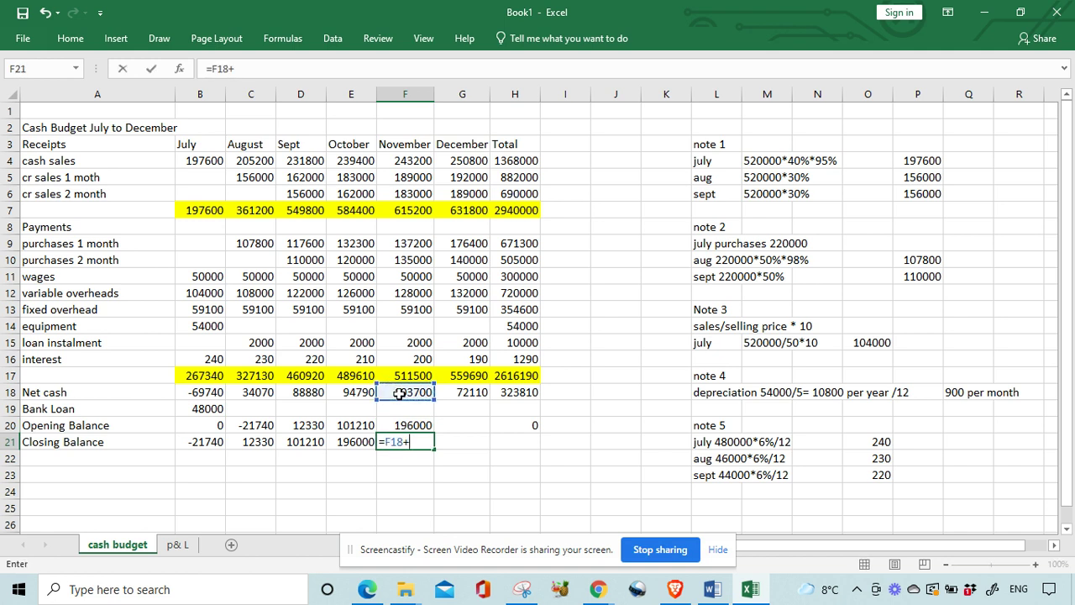
left_click(405, 424)
key("Return")
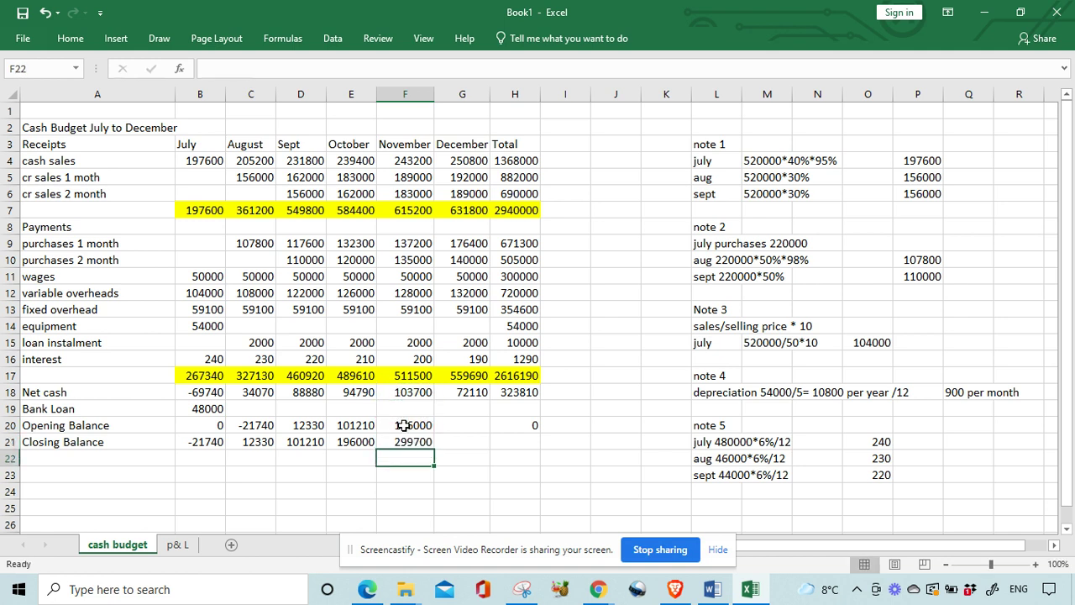
Enter 299700 as the December opening balance in G20 and calculate the closing balance in G21 as G18+G20.
left_click(452, 425)
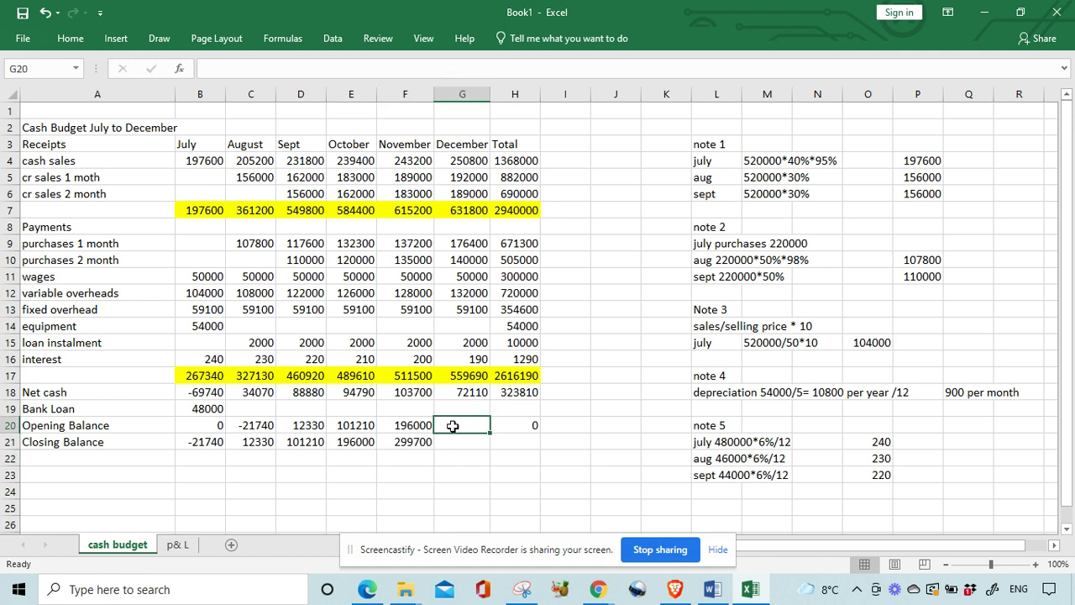
type("2")
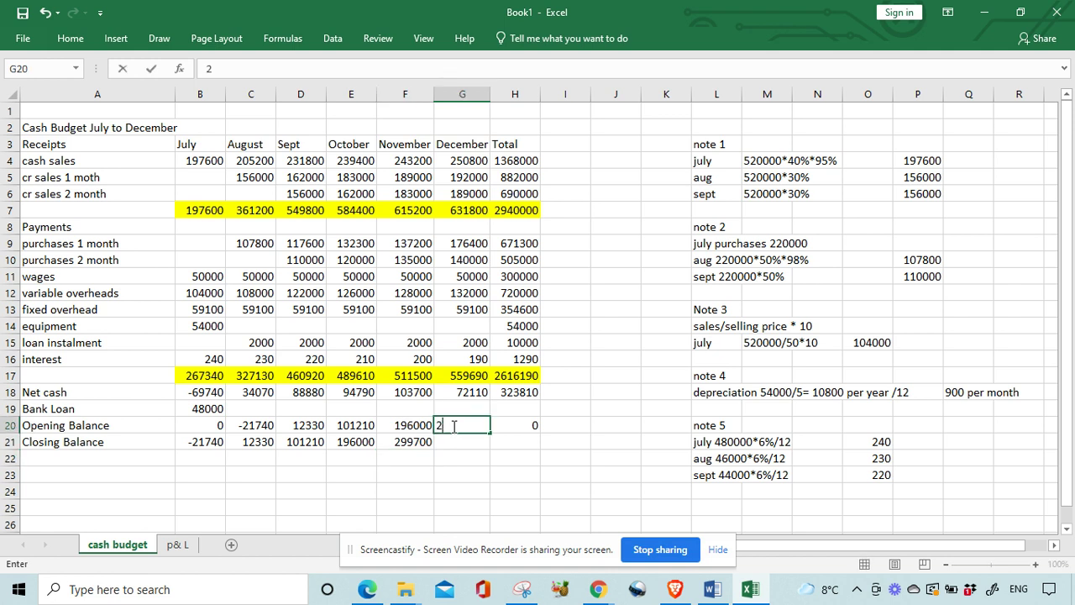
type("99700")
key("Return")
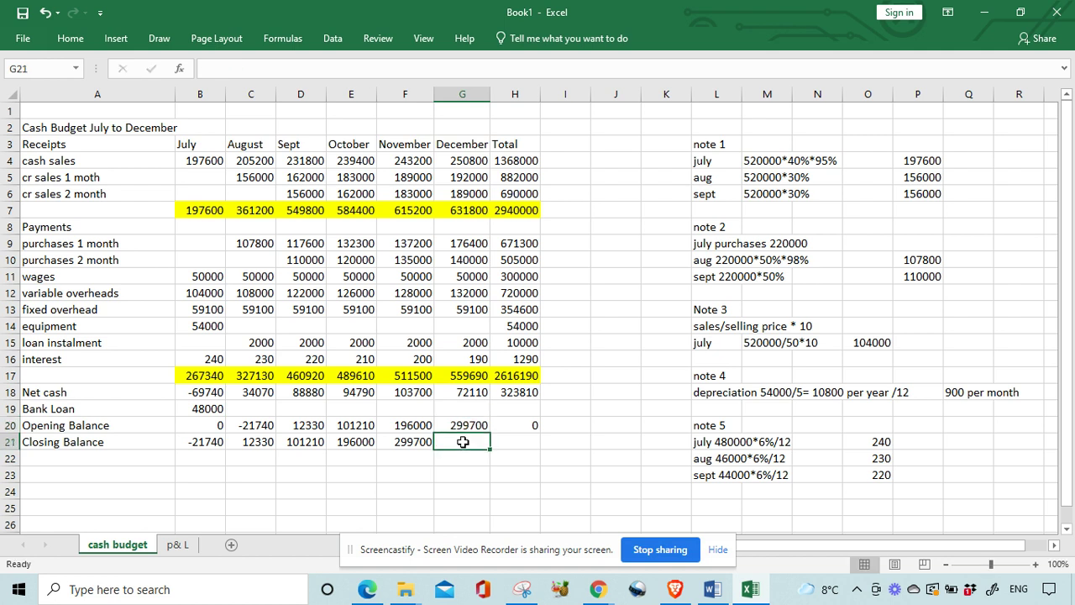
type("+")
key("BackSpace")
type("=")
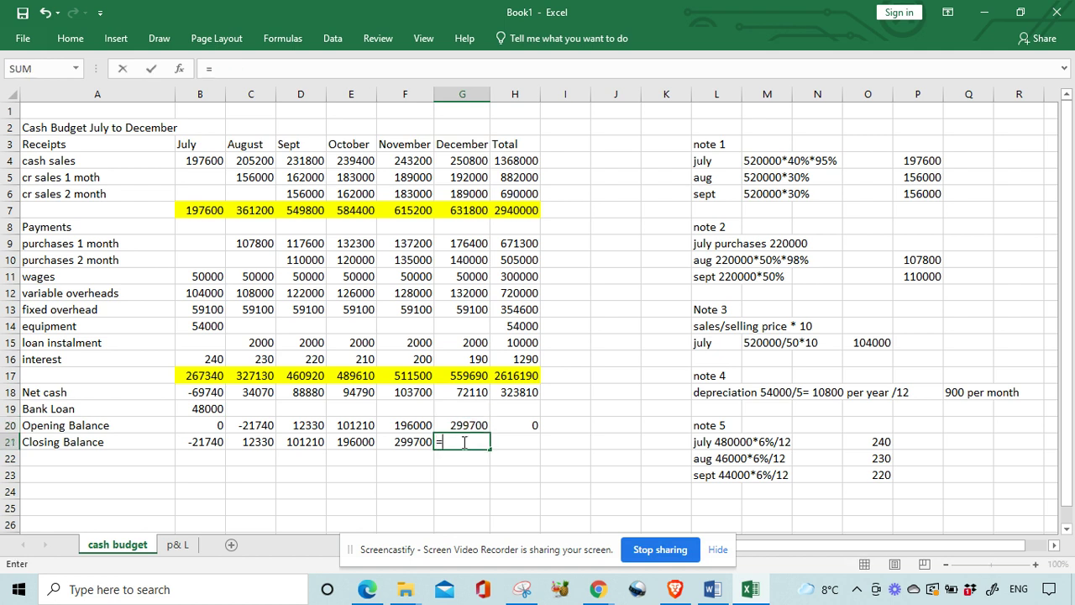
left_click(475, 393)
type("+")
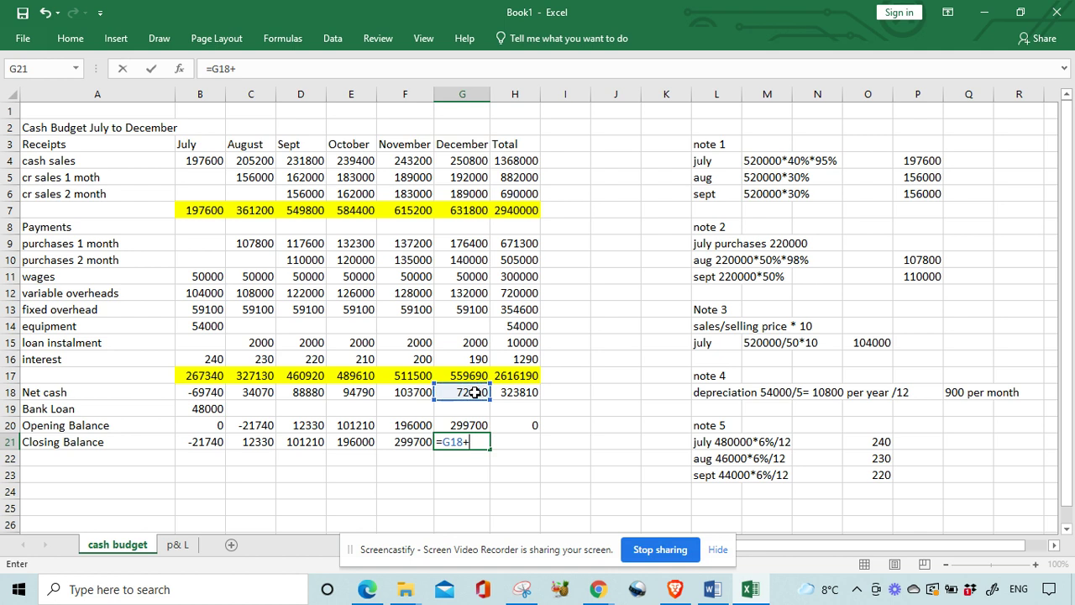
left_click(460, 427)
key("Return")
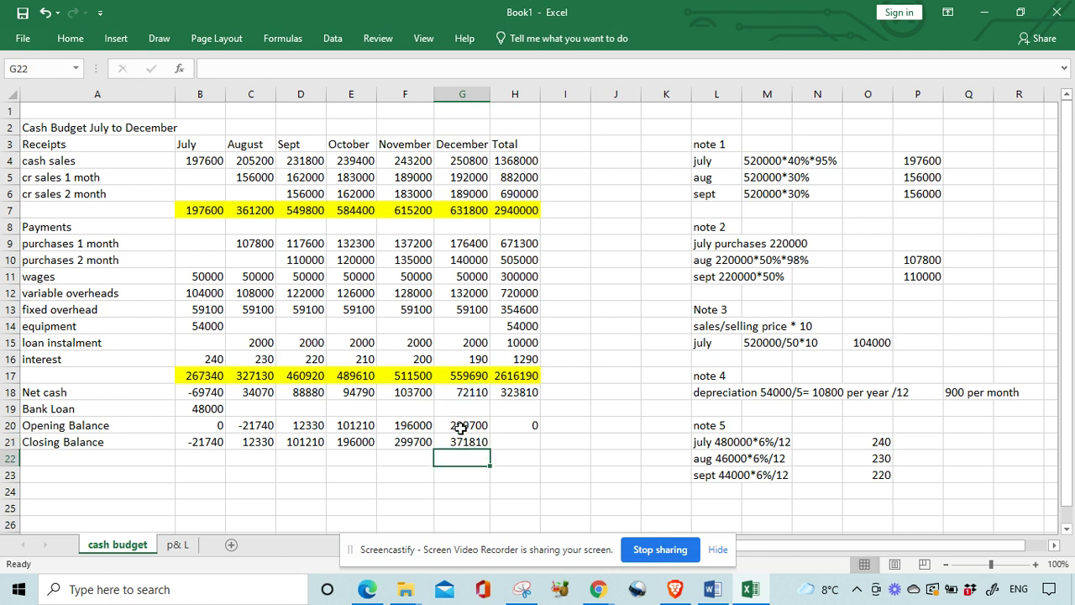
left_click(460, 491)
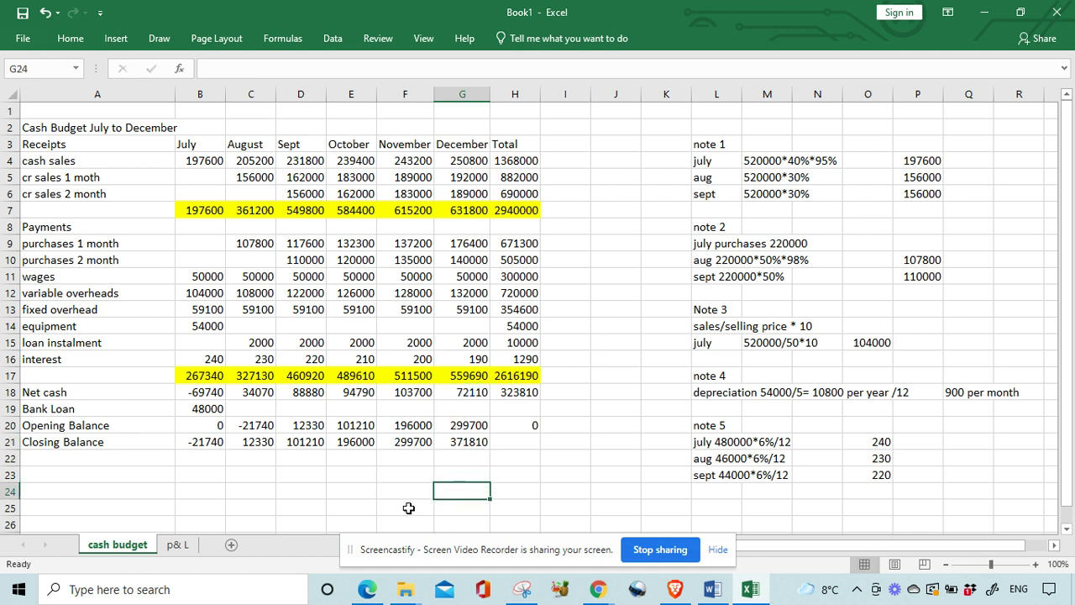
double_click(459, 459)
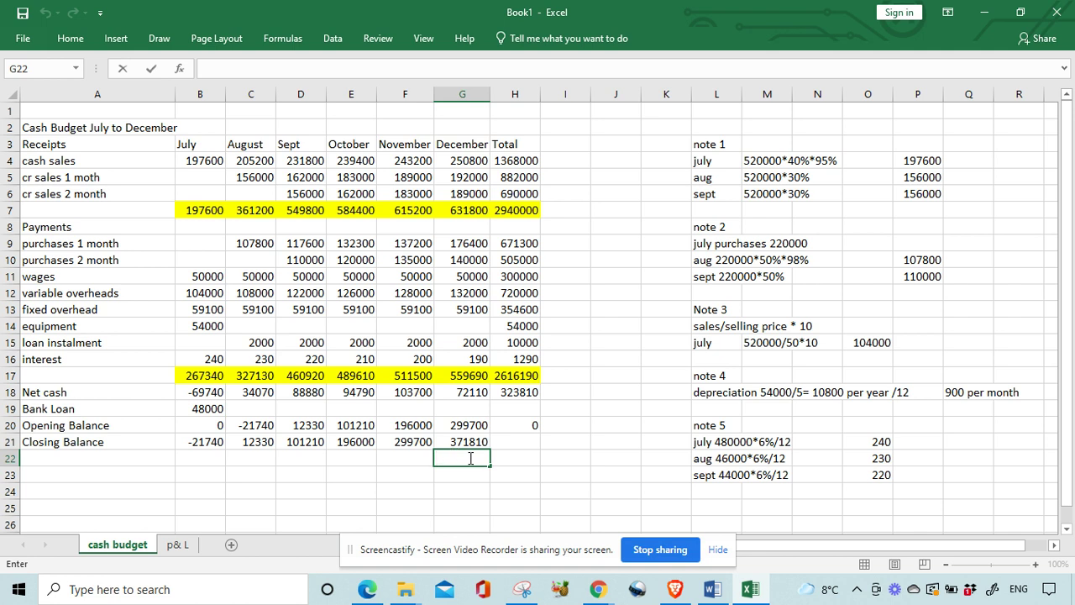
Enter 48000 as the total bank loan in H19.
left_click(518, 405)
type("4")
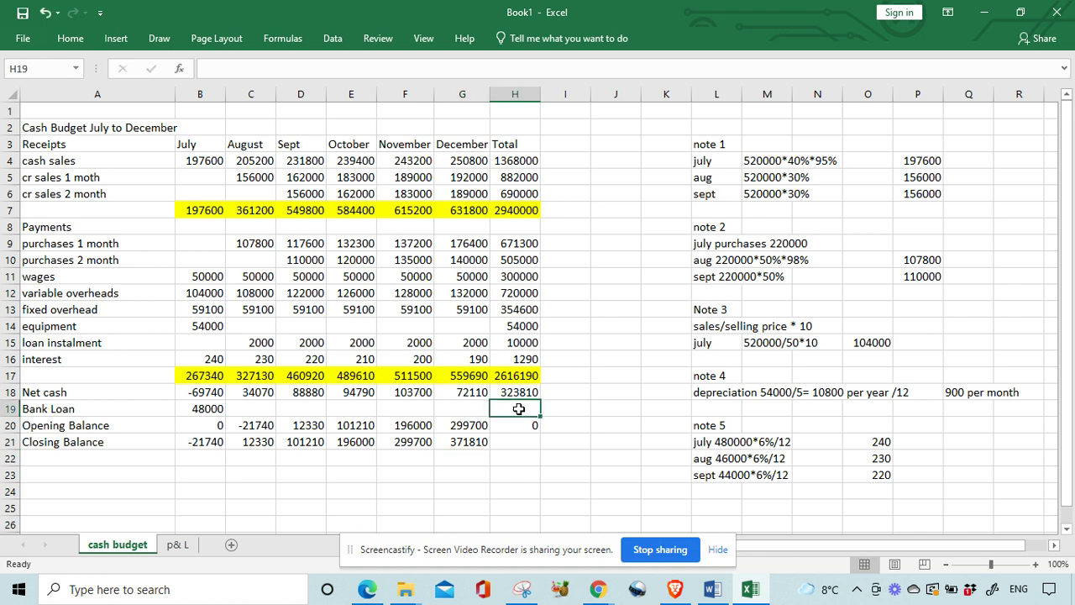
type("8000")
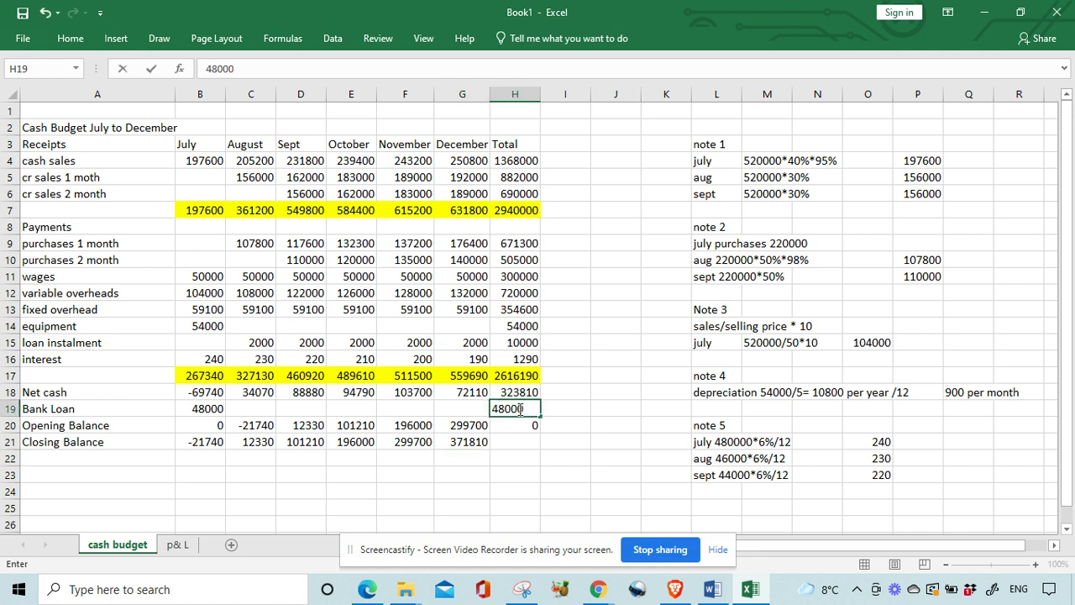
key("Return")
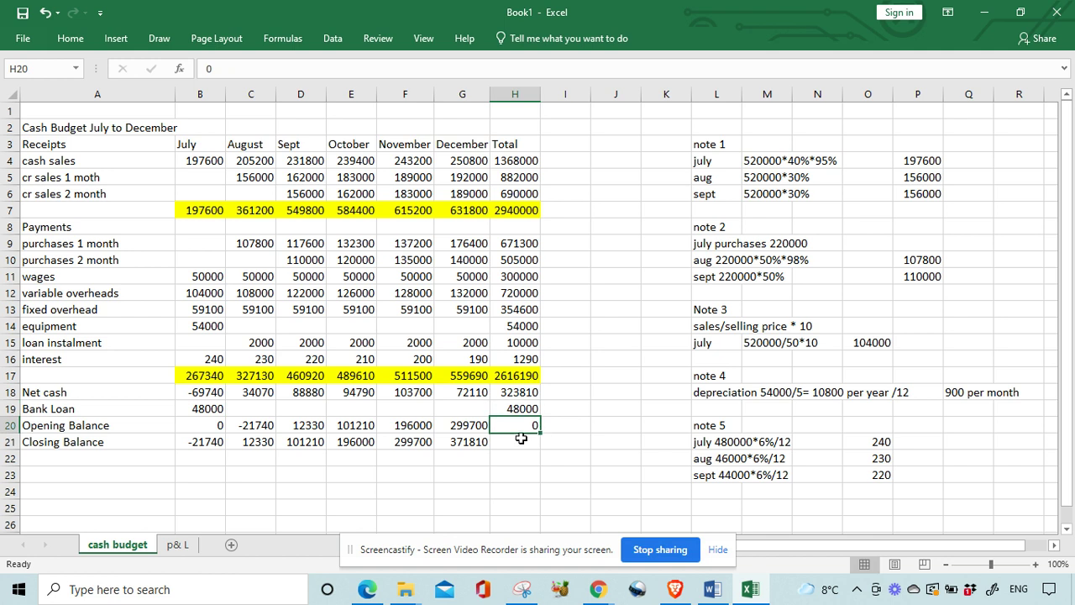
Calculate the closing balance for the Total column in H21 with the formula =H18+H19+H20.
left_click(519, 442)
type("=")
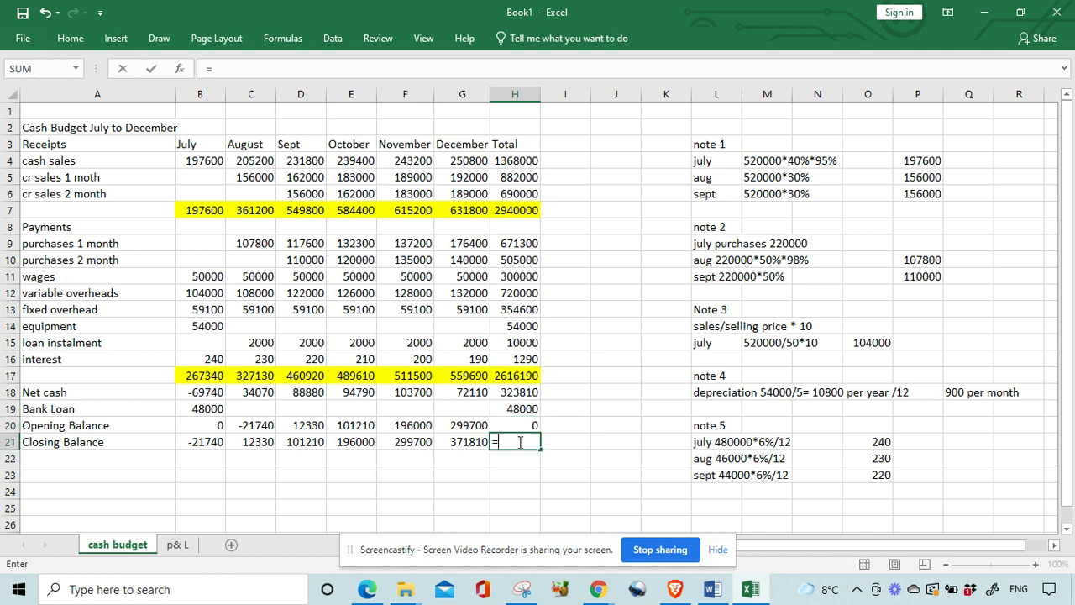
left_click(514, 393)
type("+")
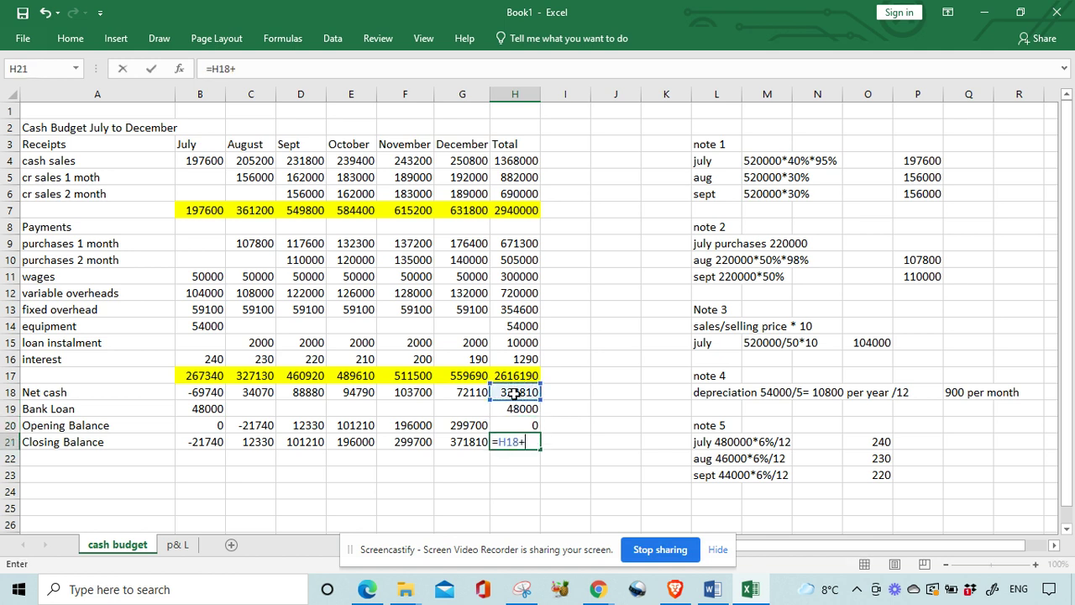
left_click(514, 408)
type("+")
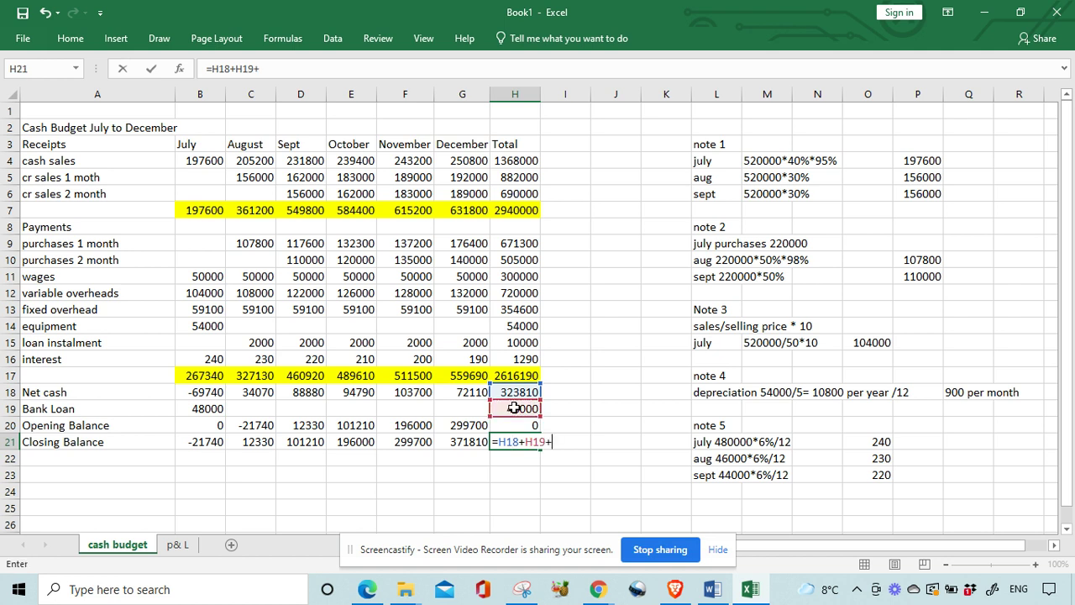
left_click(518, 425)
key("Return")
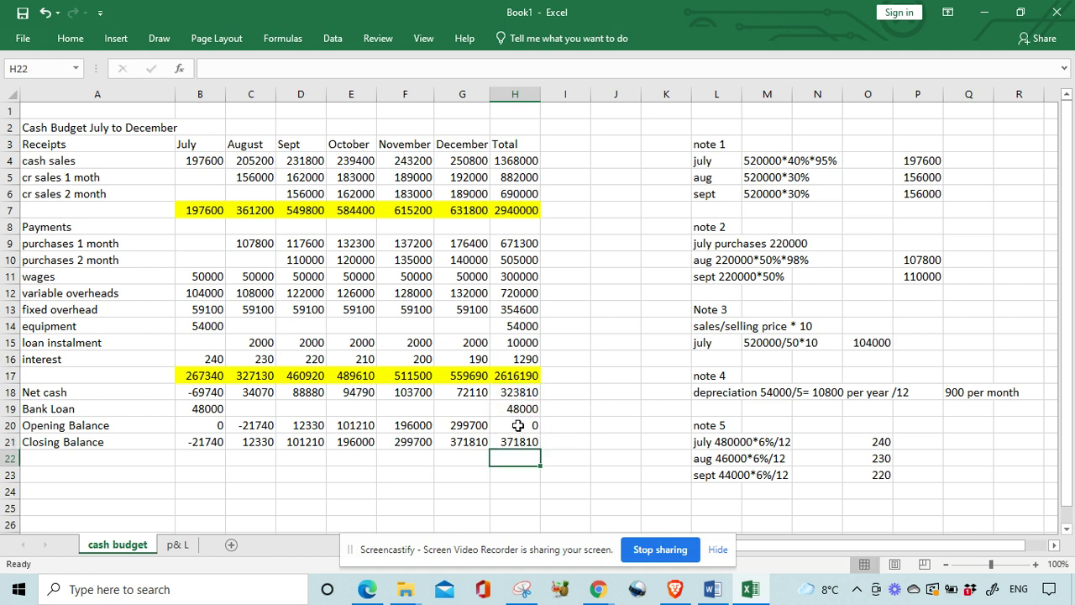
Fill the December and Total closing balances in G21:H21 with yellow.
left_click_drag(462, 442, 514, 442)
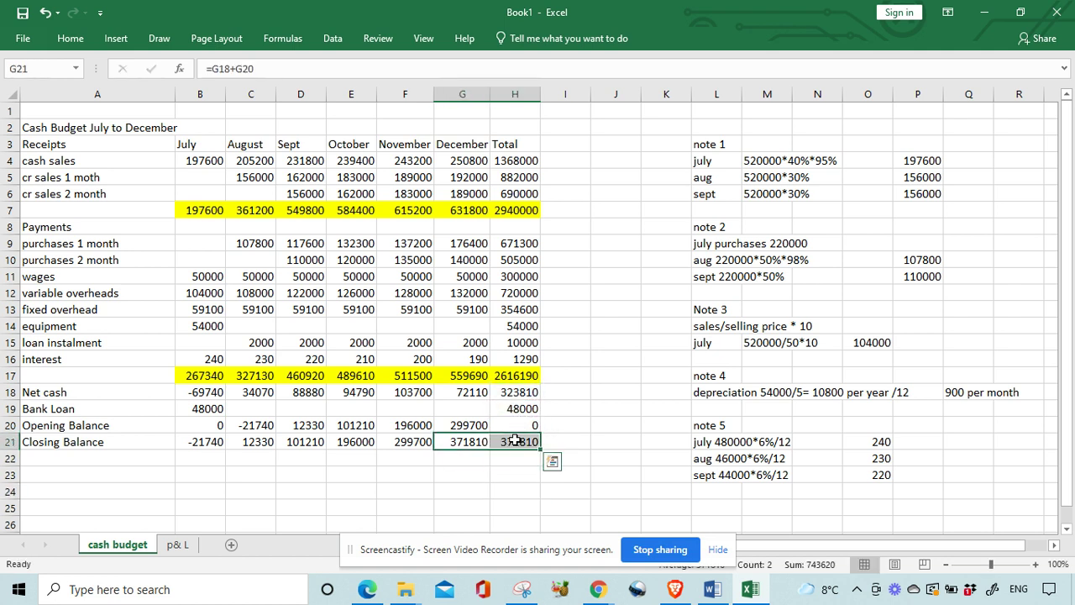
left_click(71, 38)
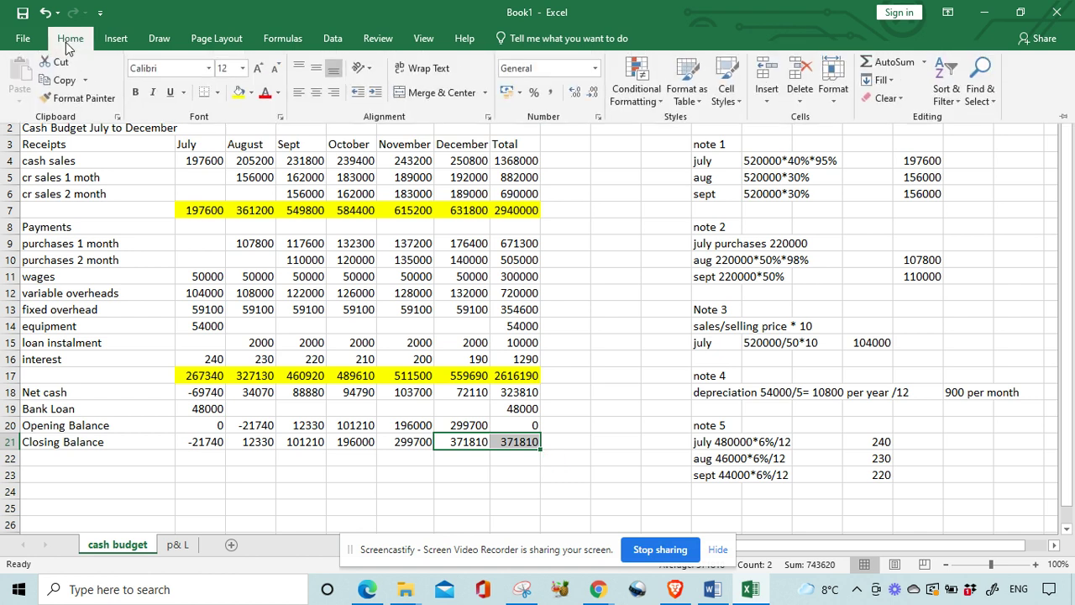
left_click(239, 92)
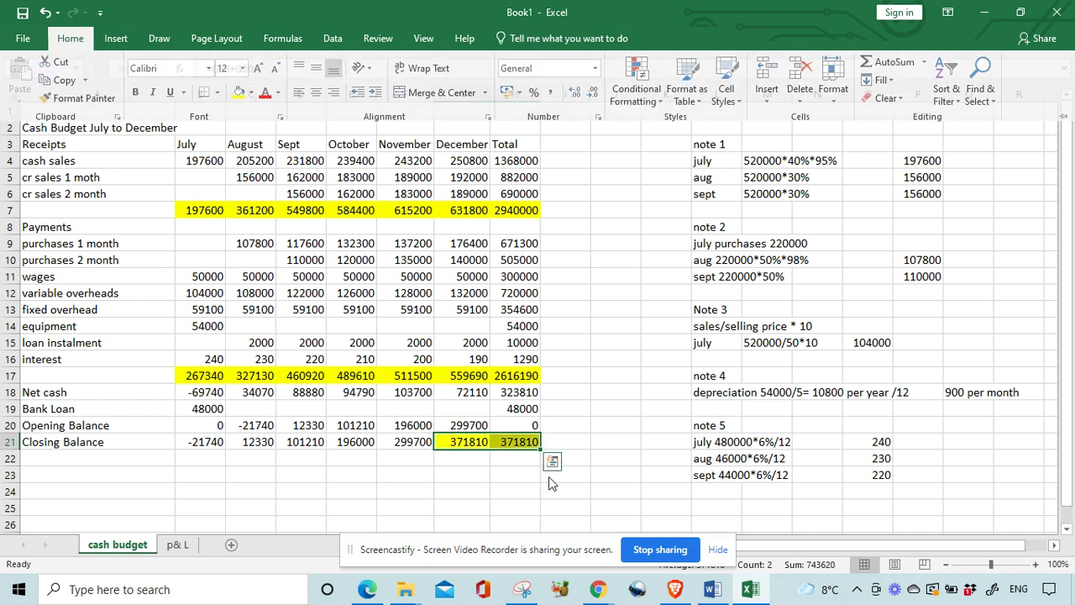
left_click(493, 481)
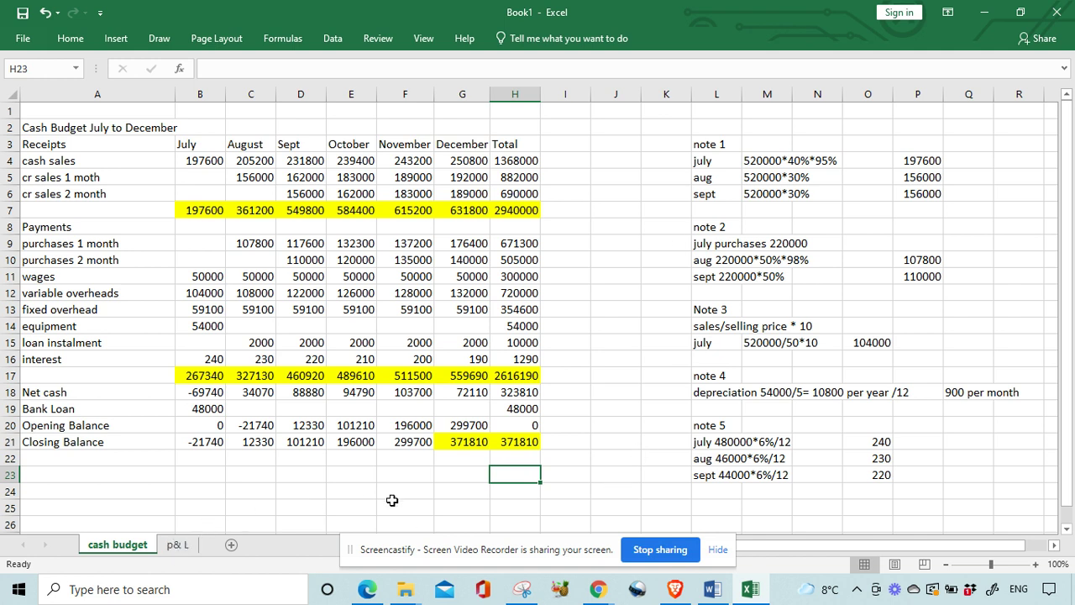
Open the p& L sheet, and switch to the 2012 budget question PDF in Edge.
left_click(175, 552)
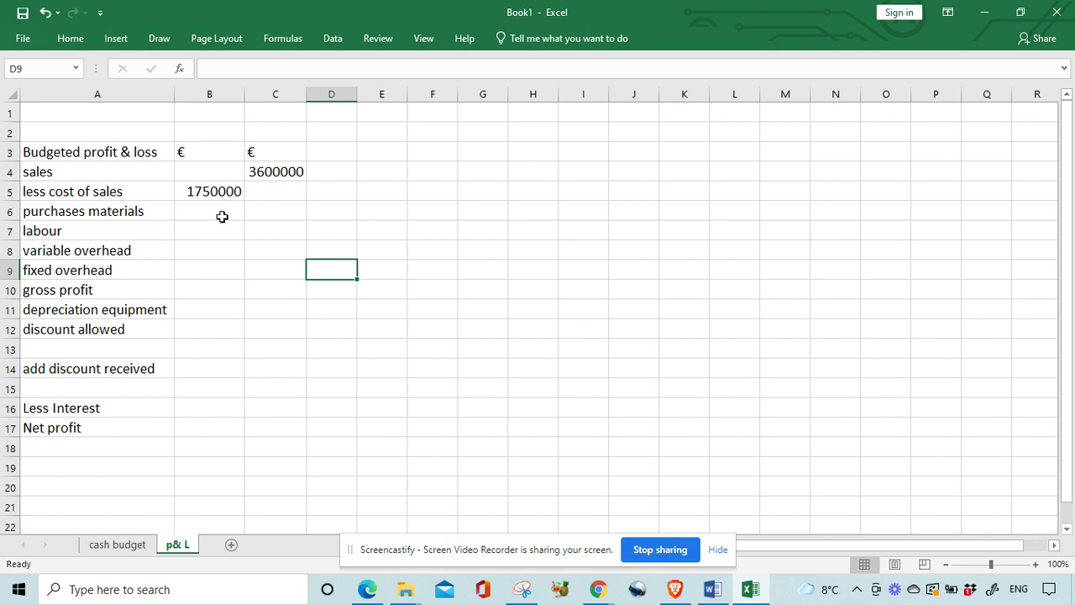
left_click(367, 588)
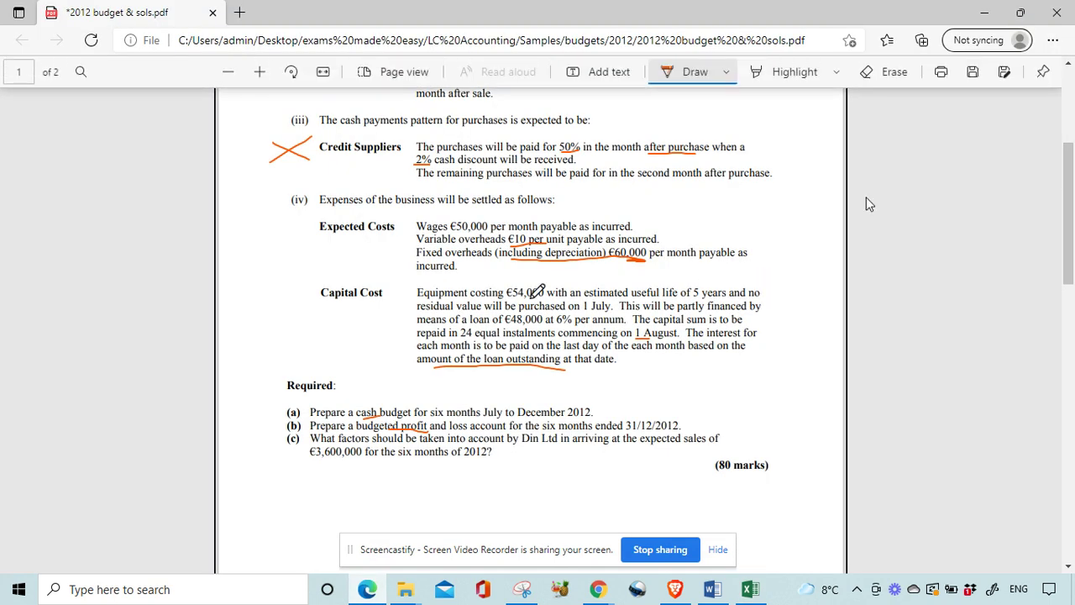
left_click_drag(1069, 168, 1070, 74)
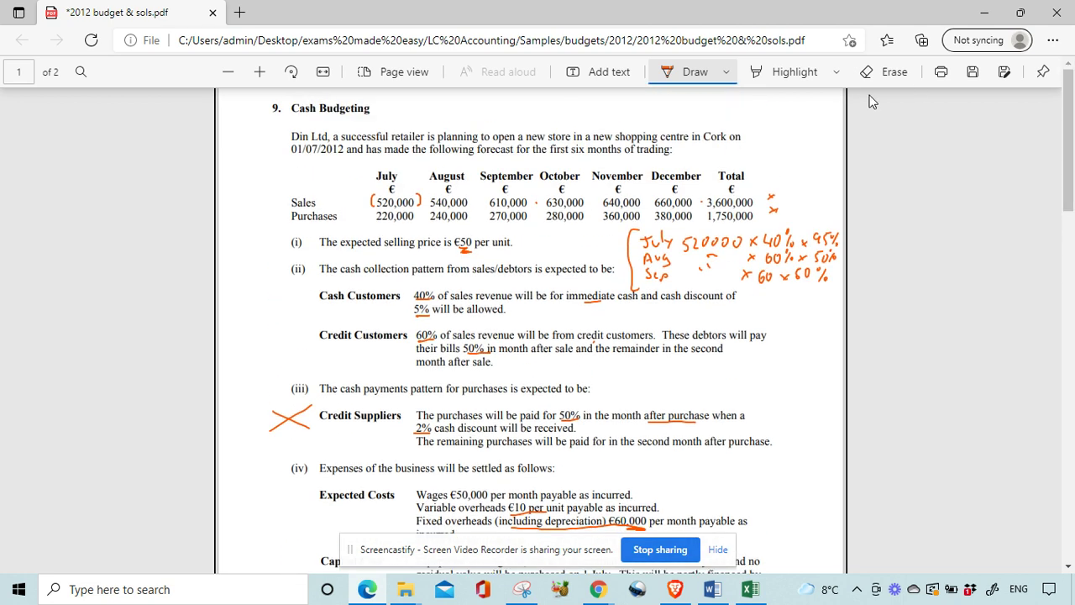
left_click_drag(638, 13, 570, 34)
left_click_drag(733, 219, 849, 93)
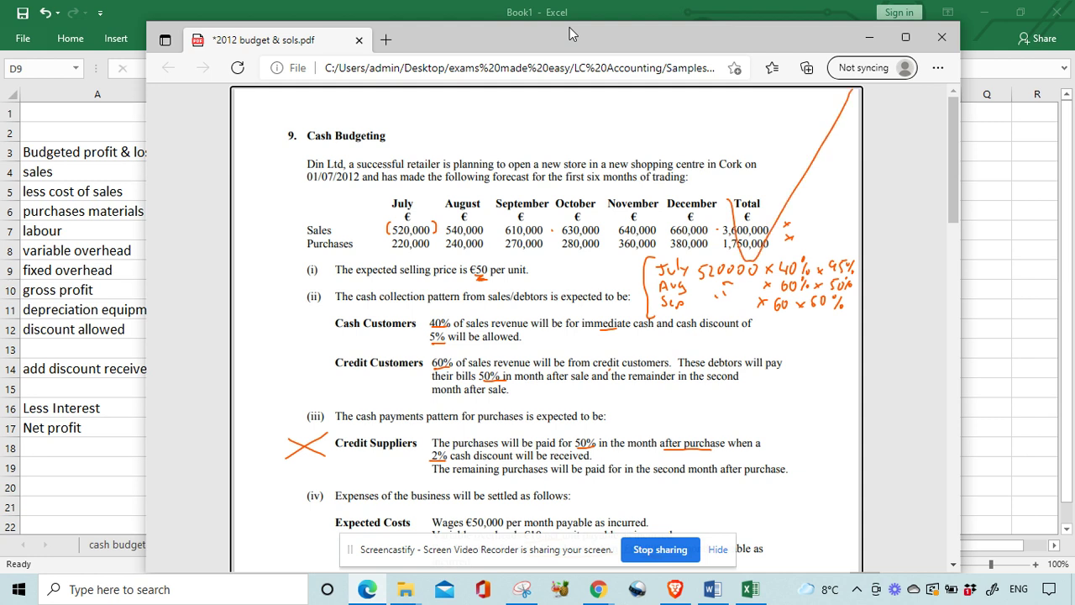
left_click(906, 37)
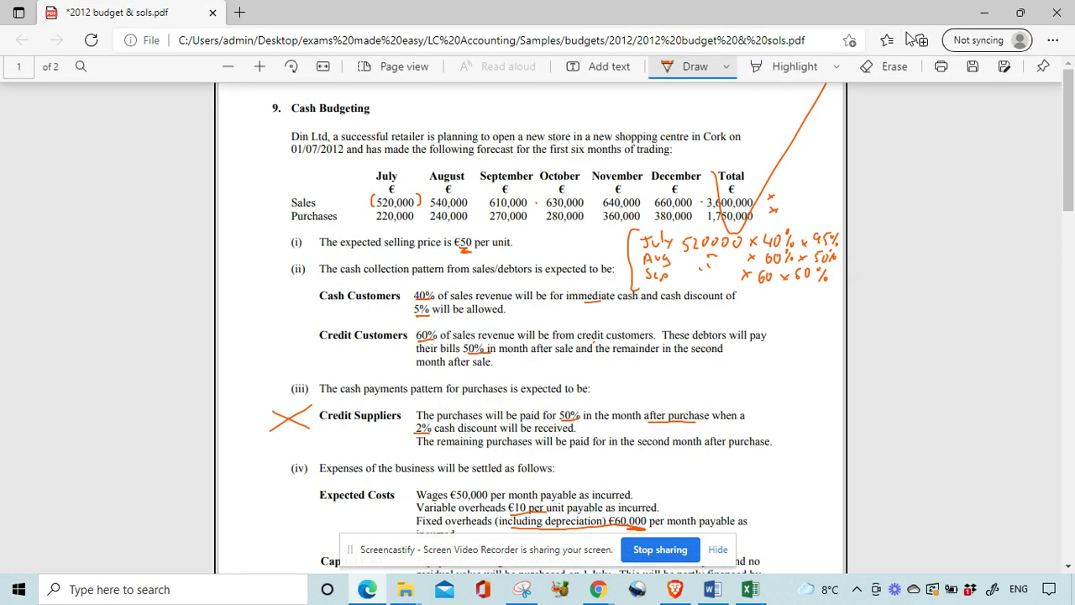
left_click(883, 71)
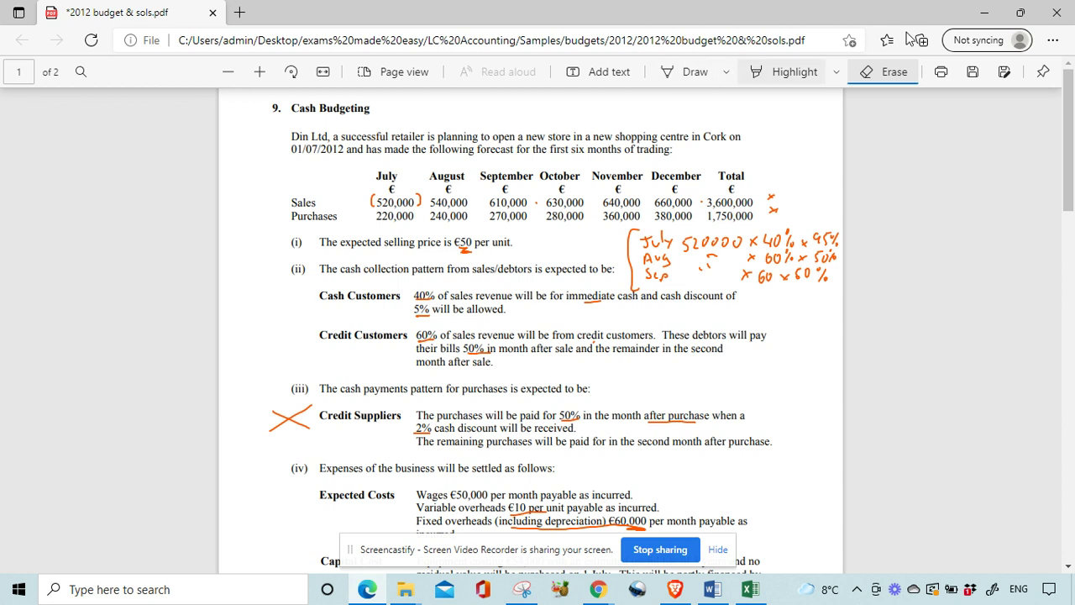
Highlight the total sales of 3,600,000 and total purchases of 1,750,000 in yellow in the question's forecast table.
left_click(795, 71)
mouse_move(715, 203)
left_mouse_down()
mouse_move(755, 202)
mouse_move(730, 216)
mouse_move(754, 216)
mouse_move(754, 202)
left_mouse_up()
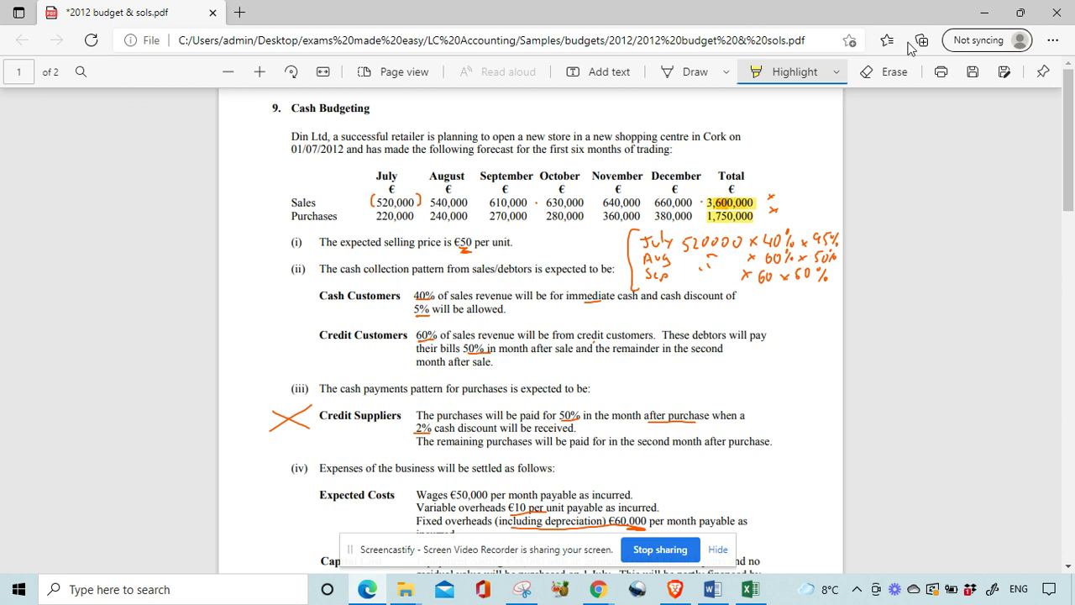
Switch to the p& L sheet in Excel, clear B5, and enter 1750000 for purchases materials in B6.
left_click(750, 589)
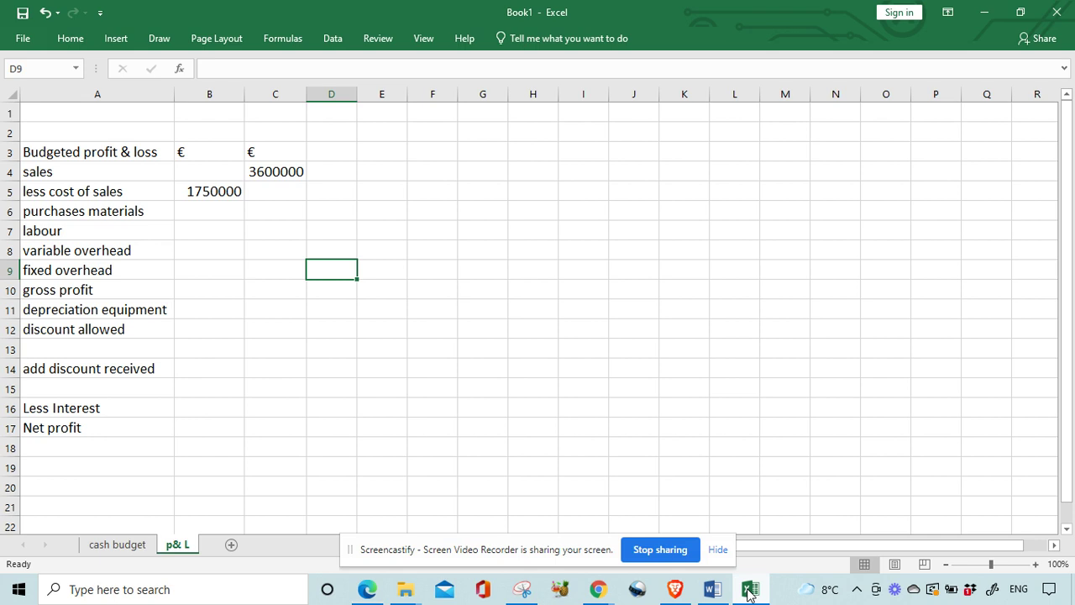
left_click(230, 194)
key("BackSpace")
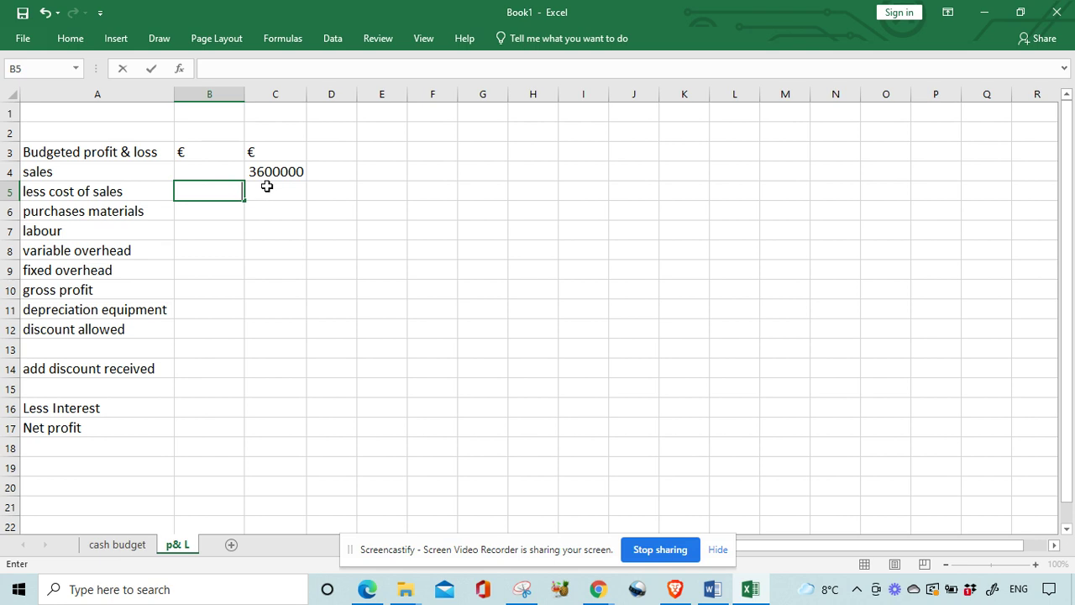
left_click(205, 212)
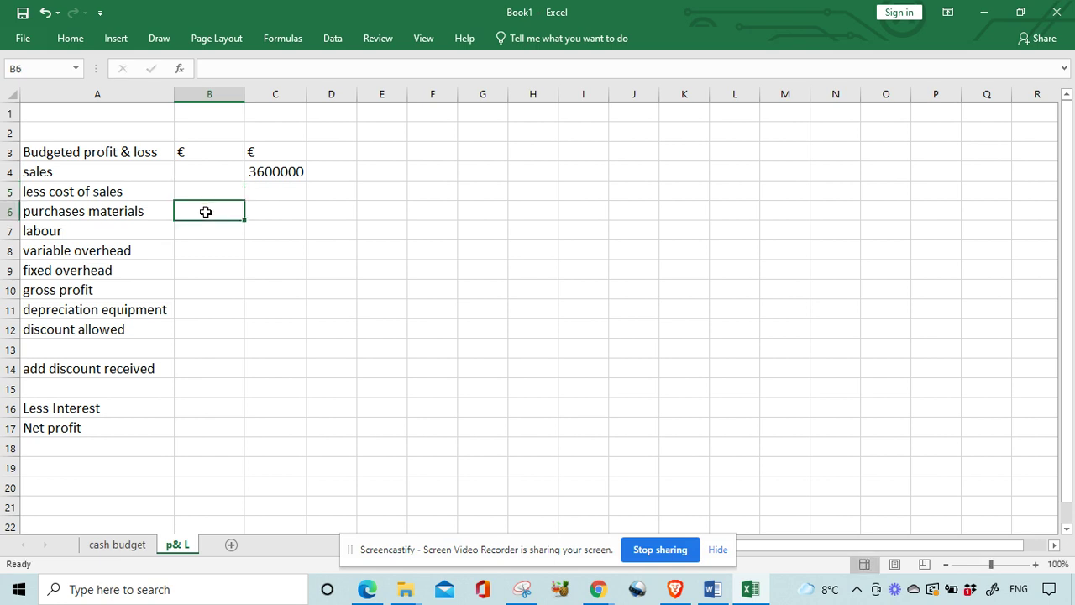
type("1750000")
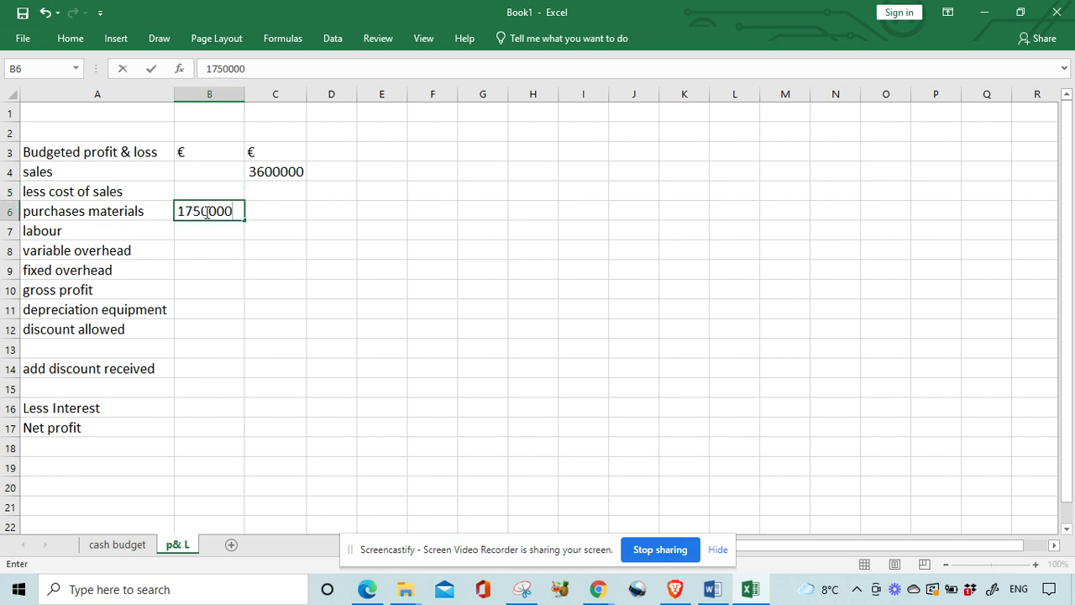
left_click(237, 233)
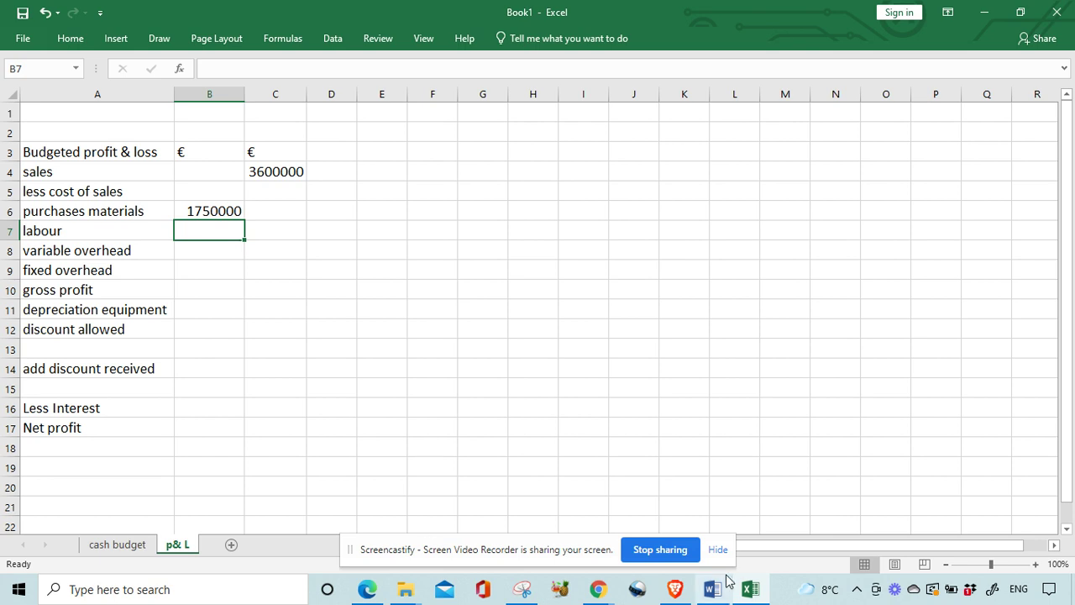
Look up the total wages on the cash budget sheet and enter 300000 for labour in B7 of the p& L sheet.
left_click(746, 590)
left_click(746, 591)
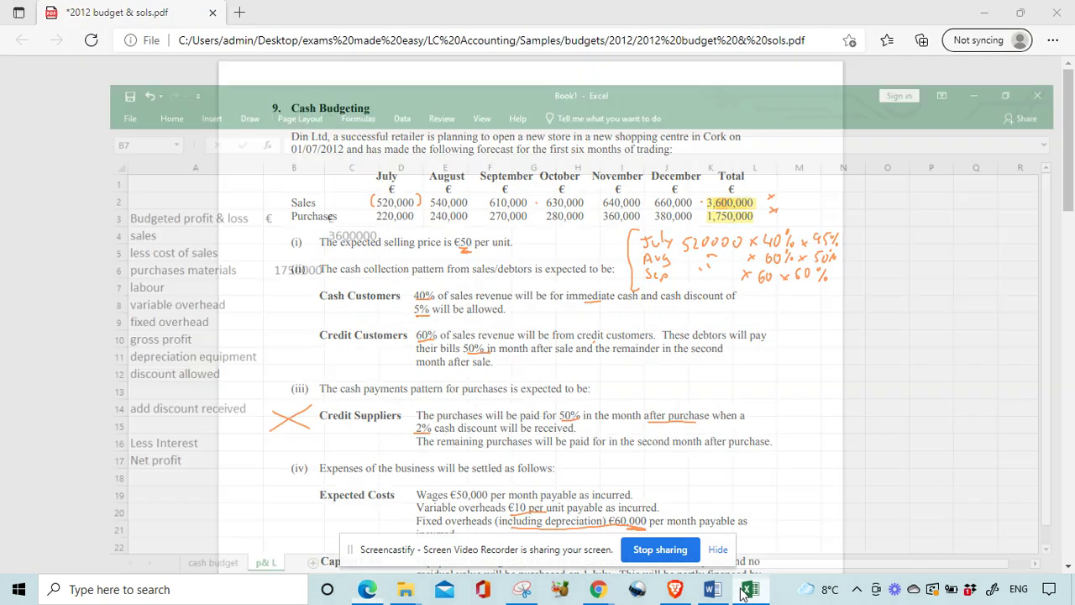
left_click(130, 546)
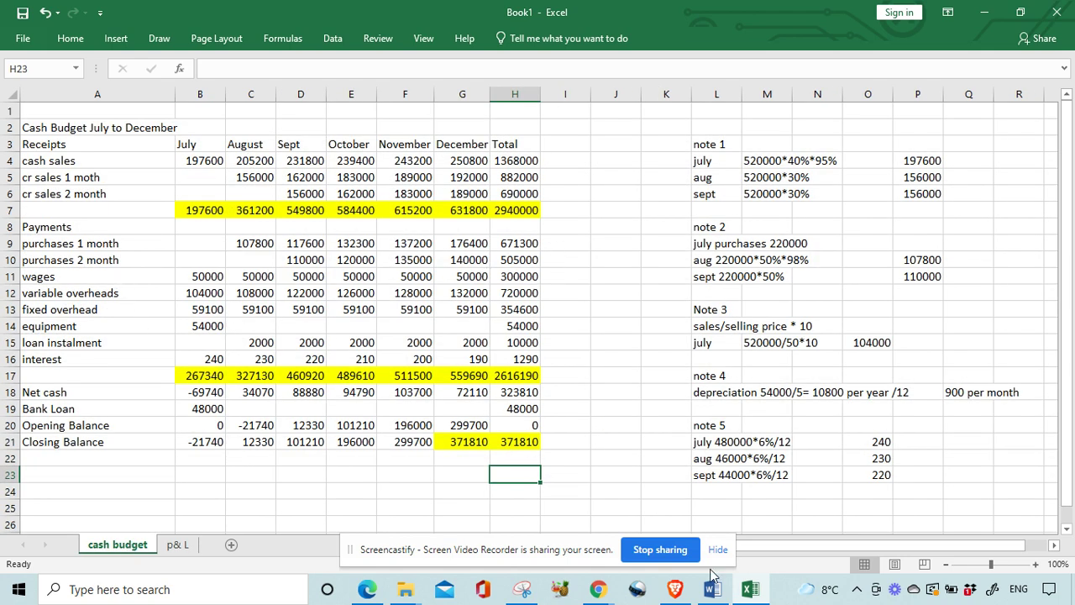
left_click(746, 591)
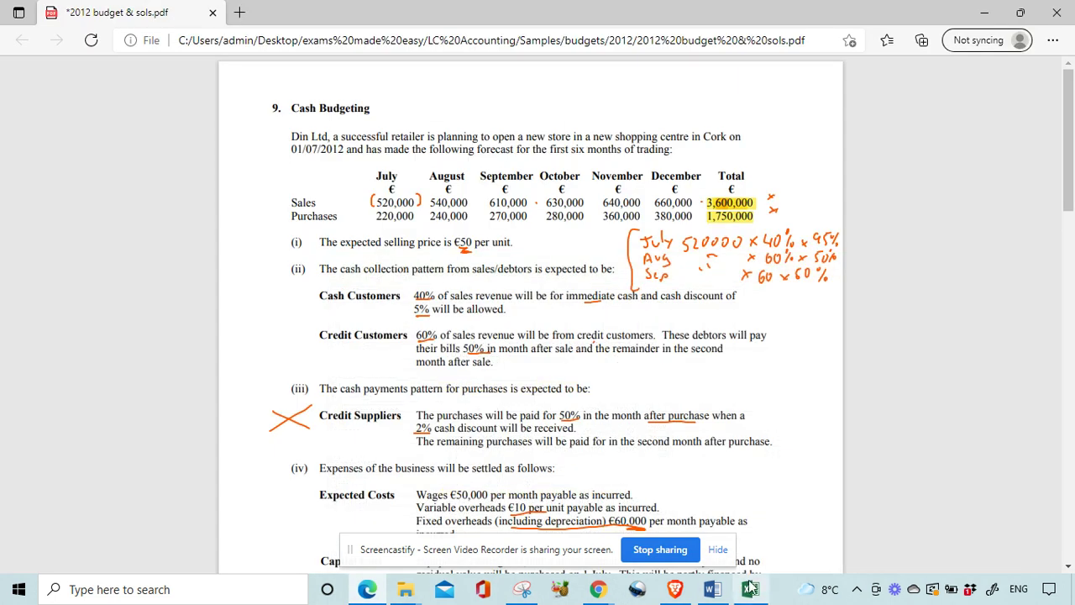
left_click(749, 591)
left_click(177, 545)
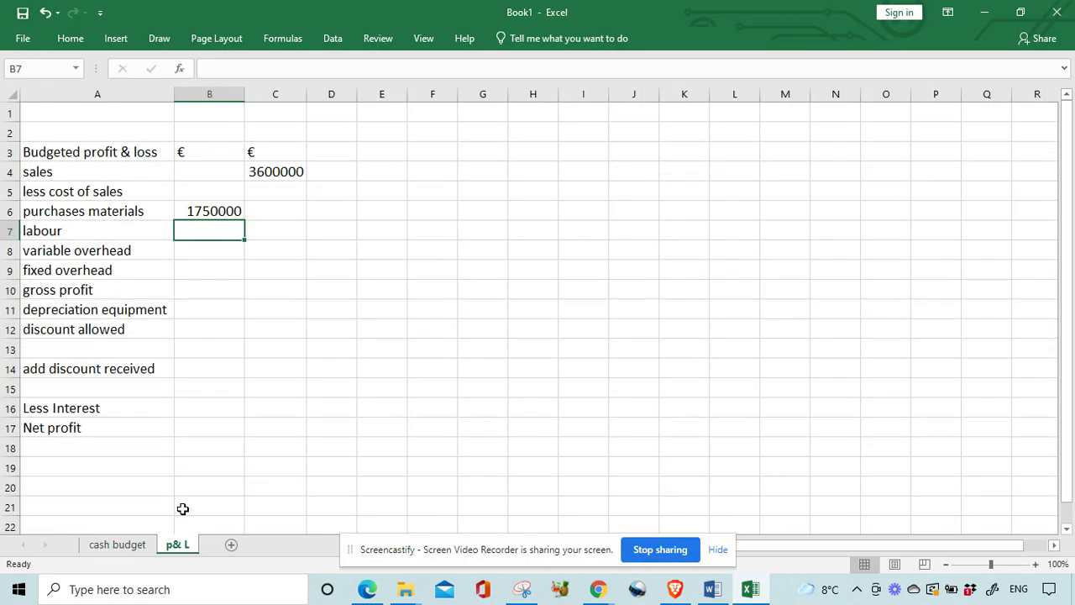
type("3000")
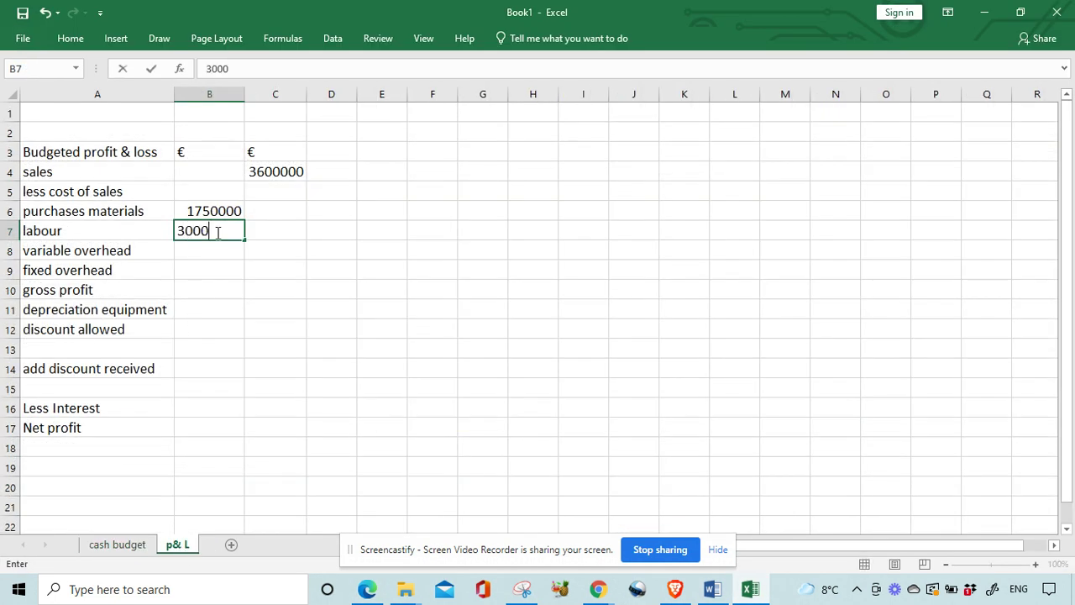
type("00")
key("Return")
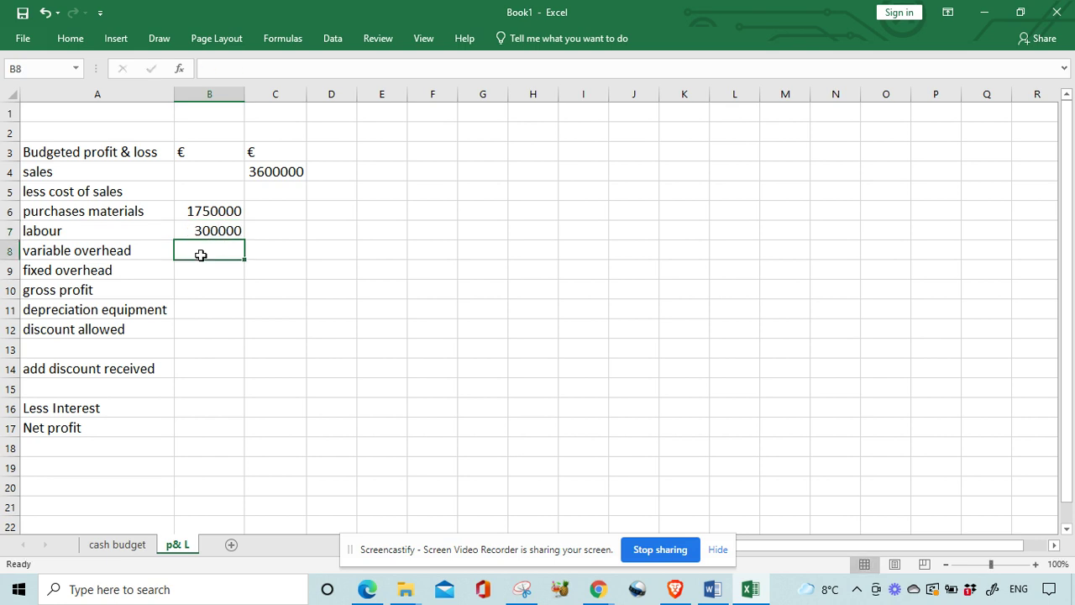
Look up the overhead totals on the cash budget sheet and enter 720000 for variable overhead in B8 of the p& L sheet.
left_click(126, 544)
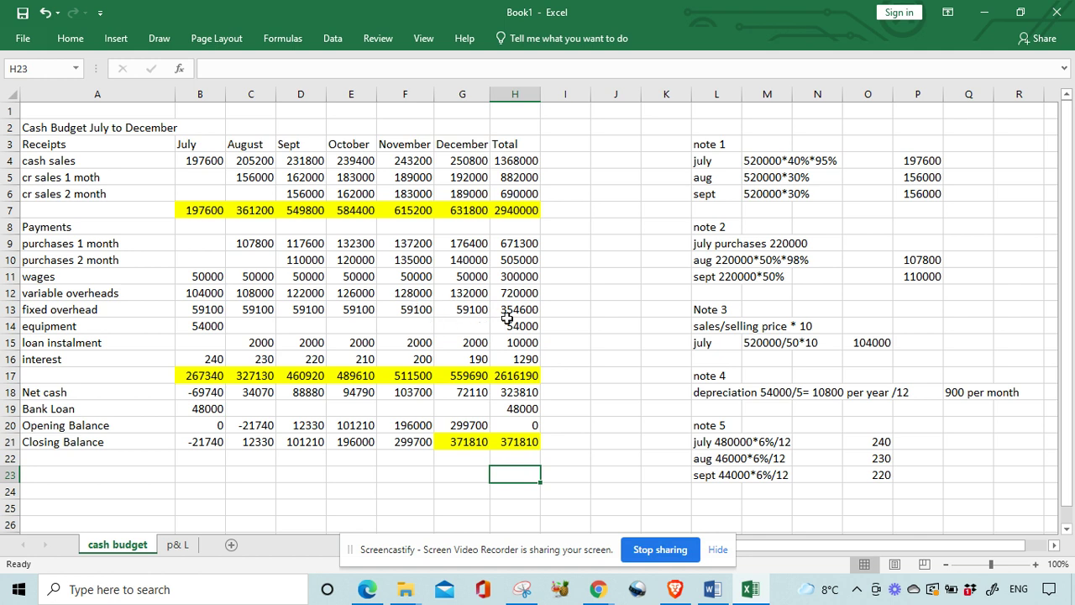
left_click(177, 544)
type("7")
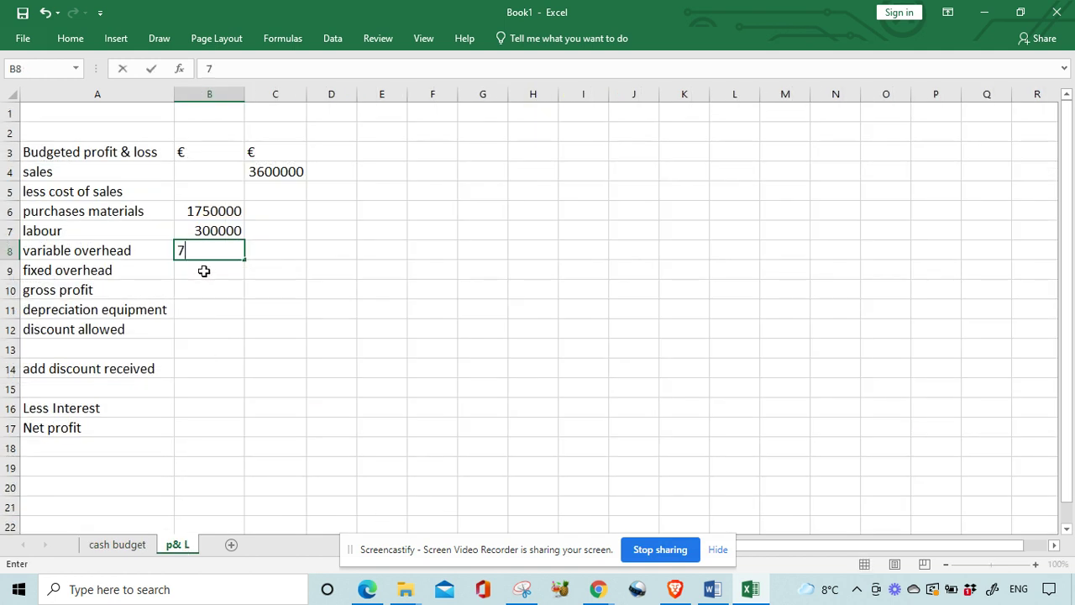
type("20000")
key("Return")
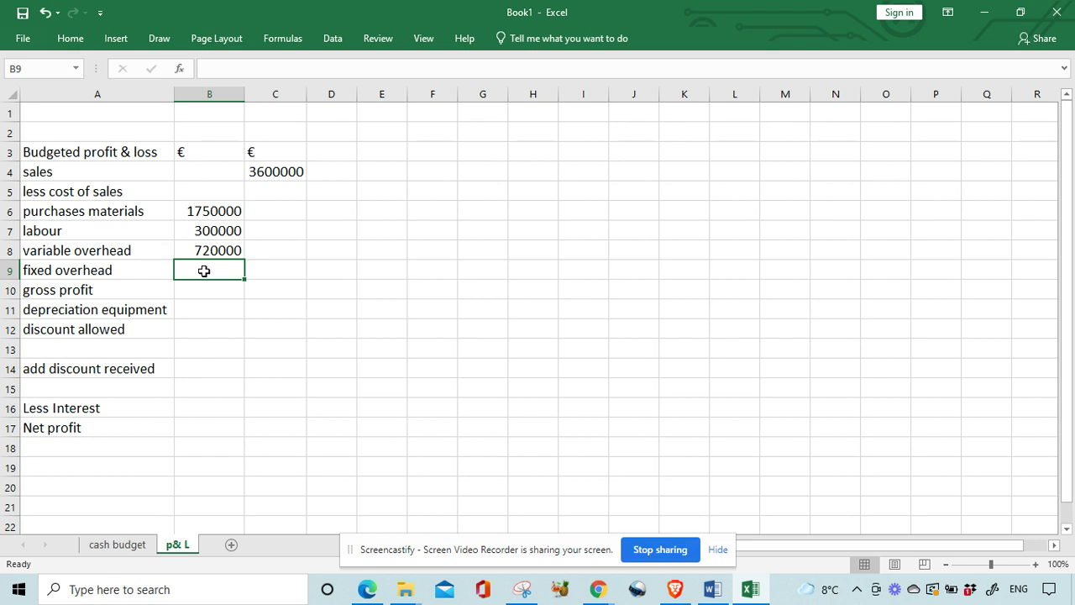
Enter 354600 for fixed overhead in B9.
type("354")
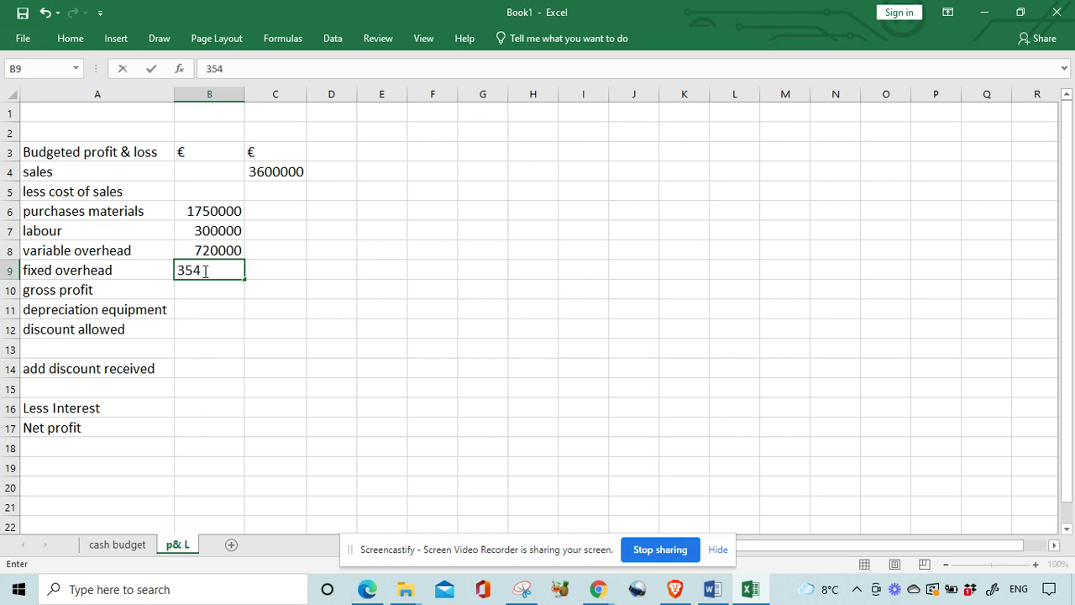
type("600")
left_click(238, 306)
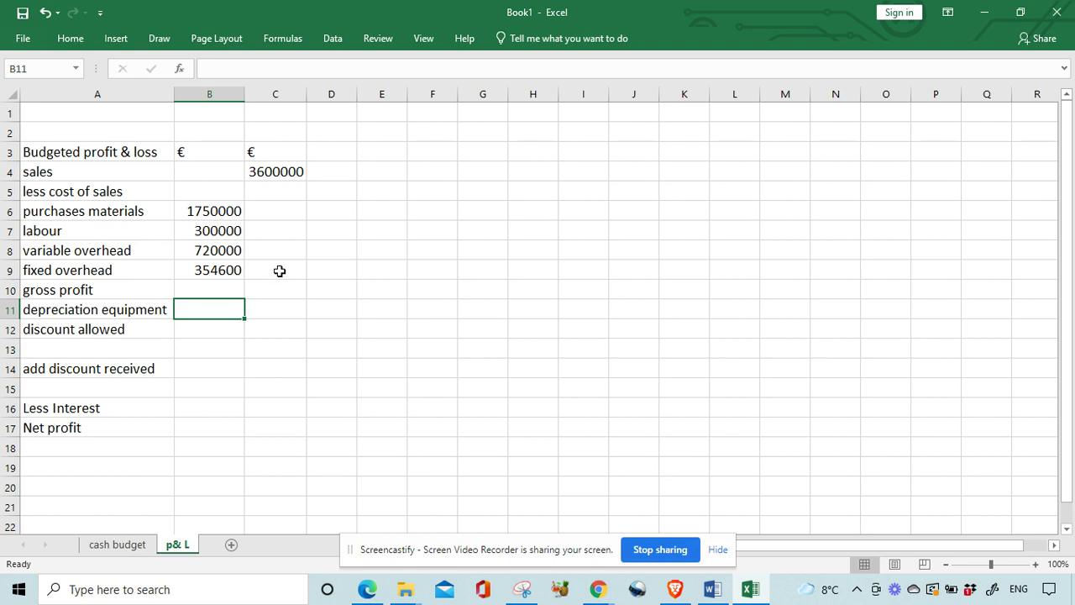
Calculate the total cost of sales in C9 with the formula =B6+B7+B8+B9.
left_click(280, 270)
type("=")
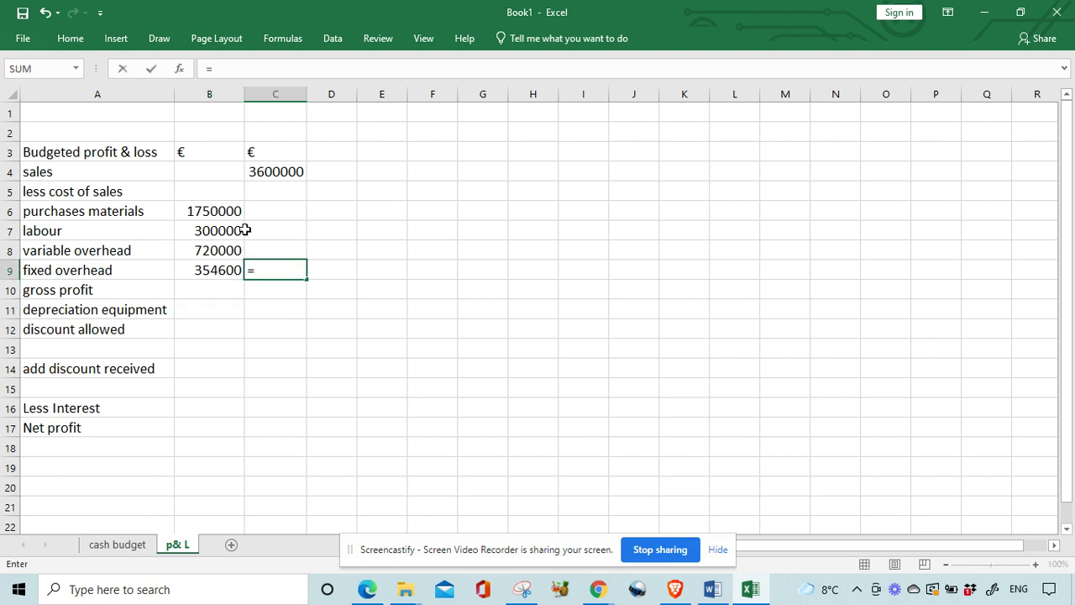
left_click(223, 212)
type("+")
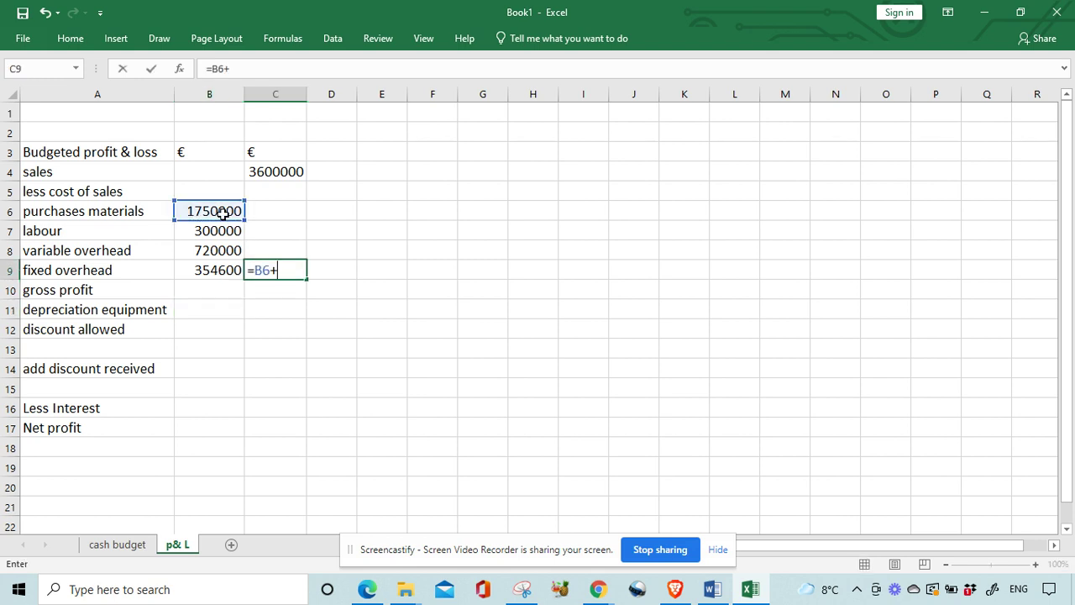
left_click(212, 231)
type("+")
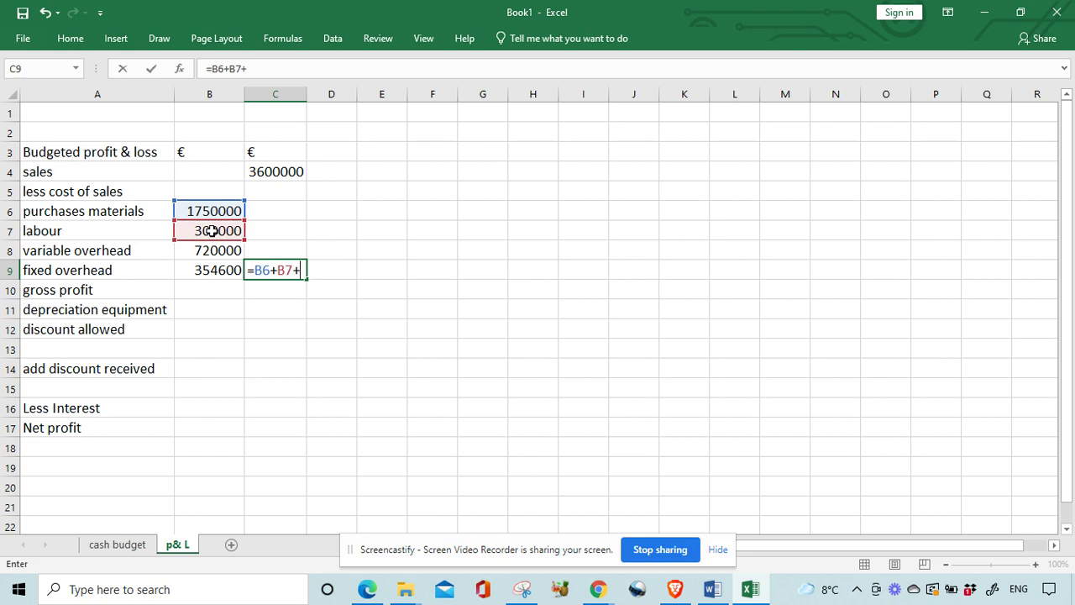
left_click(207, 250)
type("+")
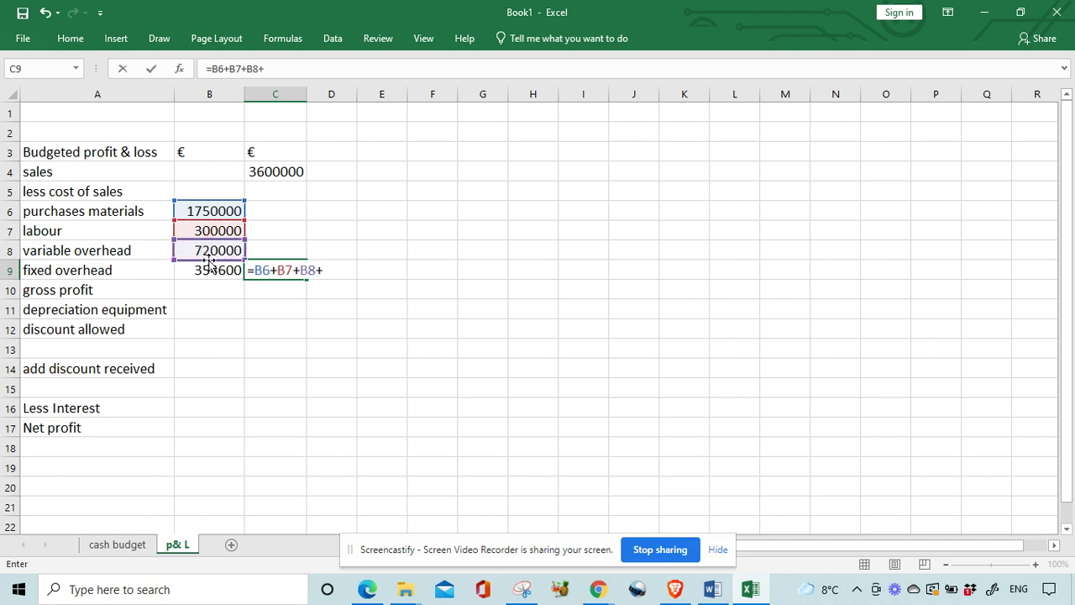
left_click(208, 269)
key("Return")
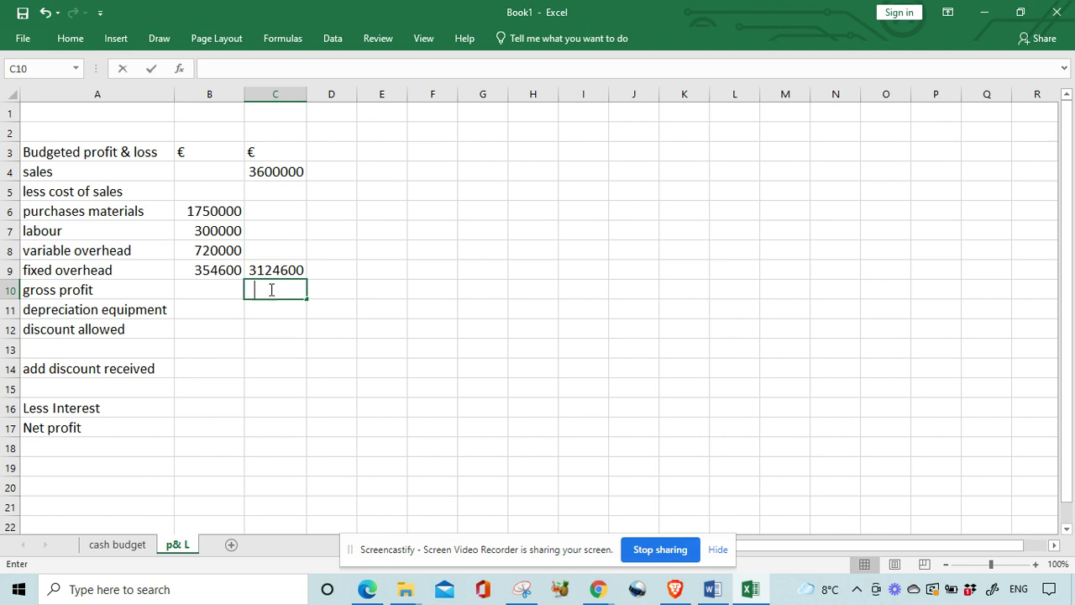
Calculate the gross profit in C10 by subtracting the cost of sales from sales with the formula =C4-C9.
type("=")
left_click(280, 171)
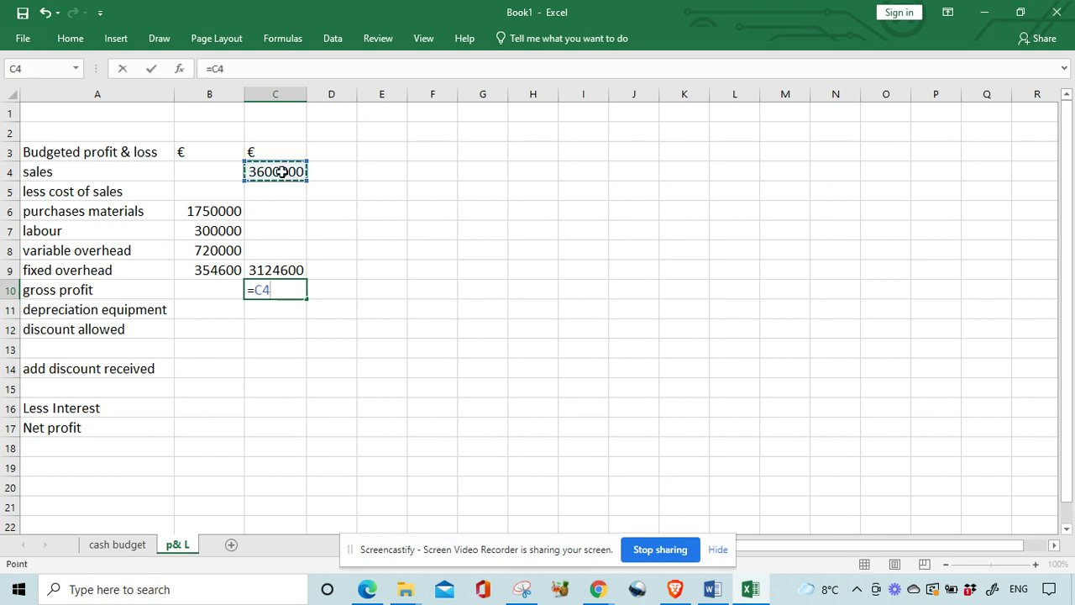
type("-")
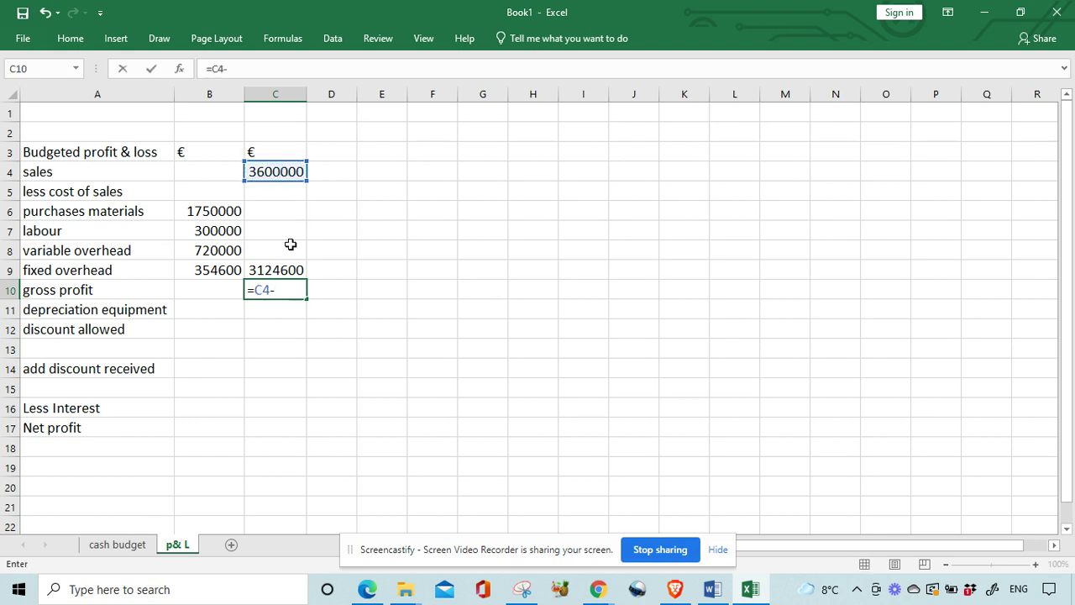
left_click(270, 271)
key("Return")
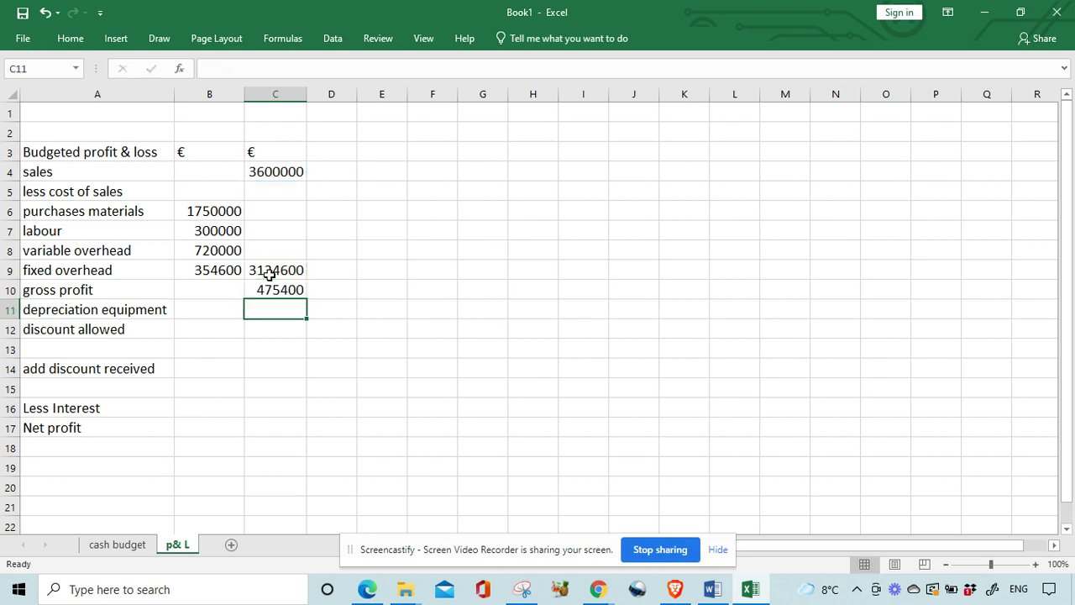
Add a bottom border beneath the fixed overhead and total cost of sales cells B9:C9.
left_click(380, 265)
left_click(280, 269)
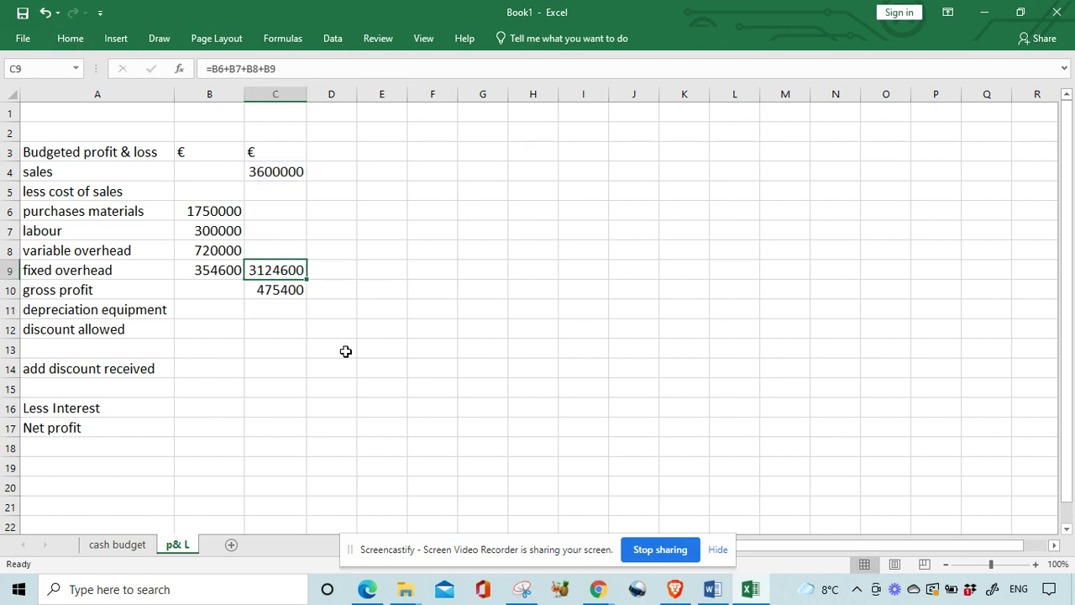
left_click_drag(211, 277, 256, 273)
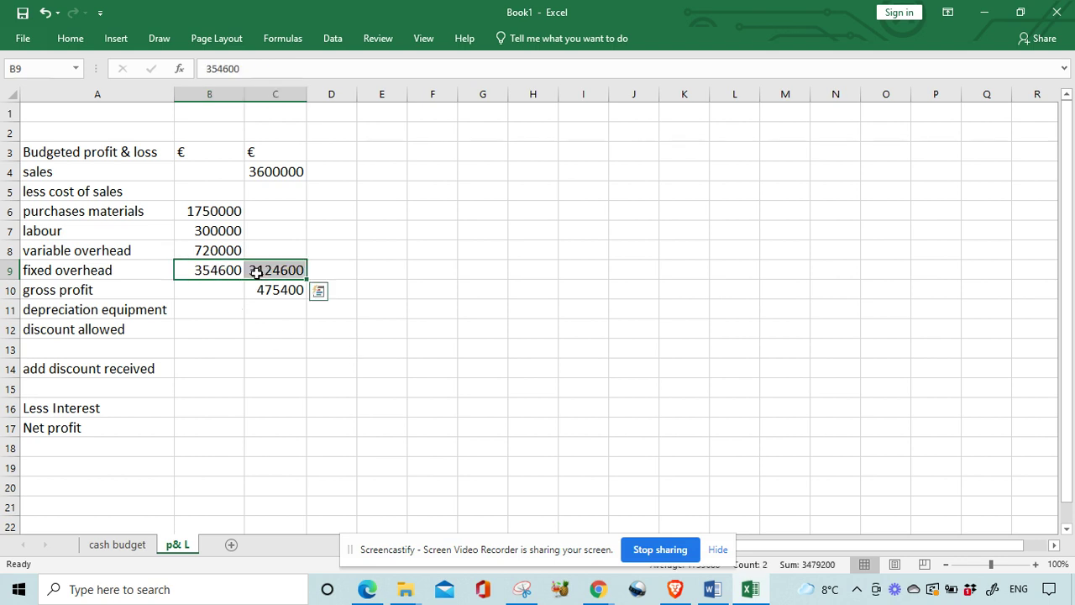
left_click(73, 39)
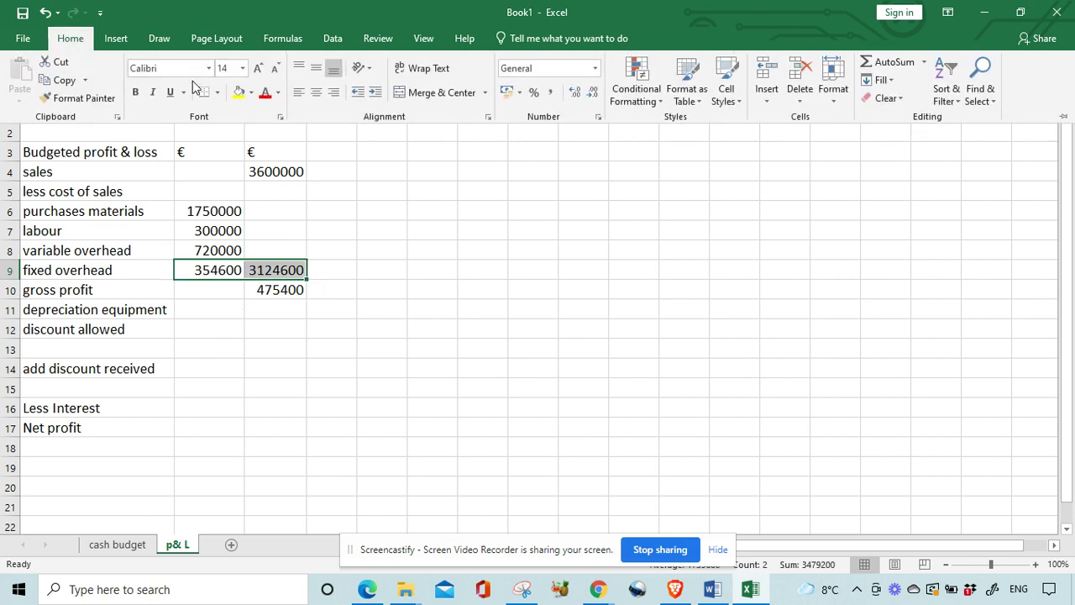
left_click(485, 312)
left_click(485, 312)
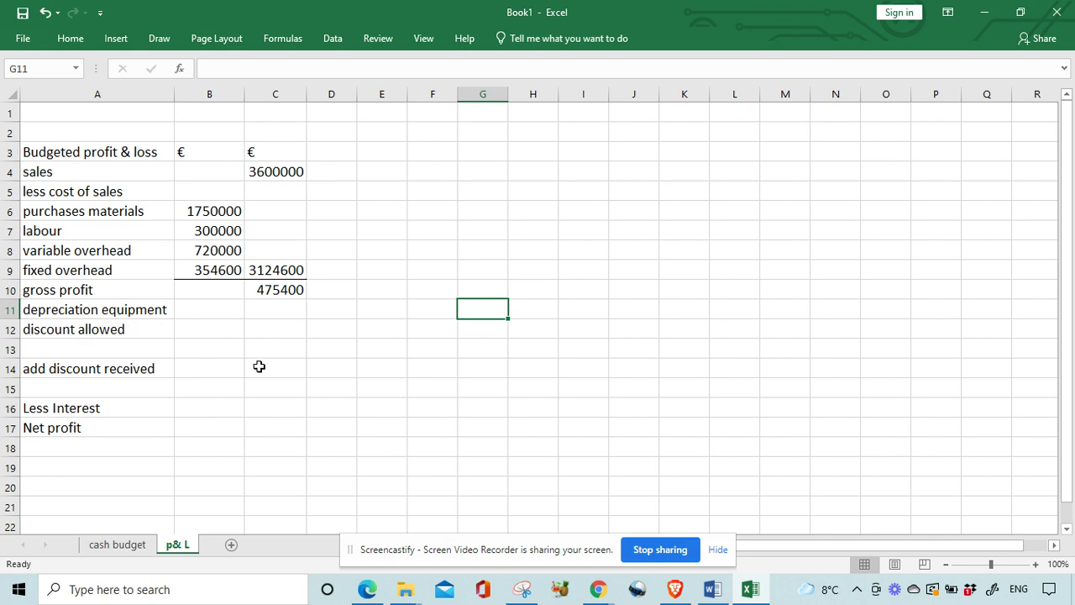
Check the cash budget's depreciation note and the exam question, and calculate equipment depreciation in B11 of the p& L sheet with =900*6.
left_click(116, 544)
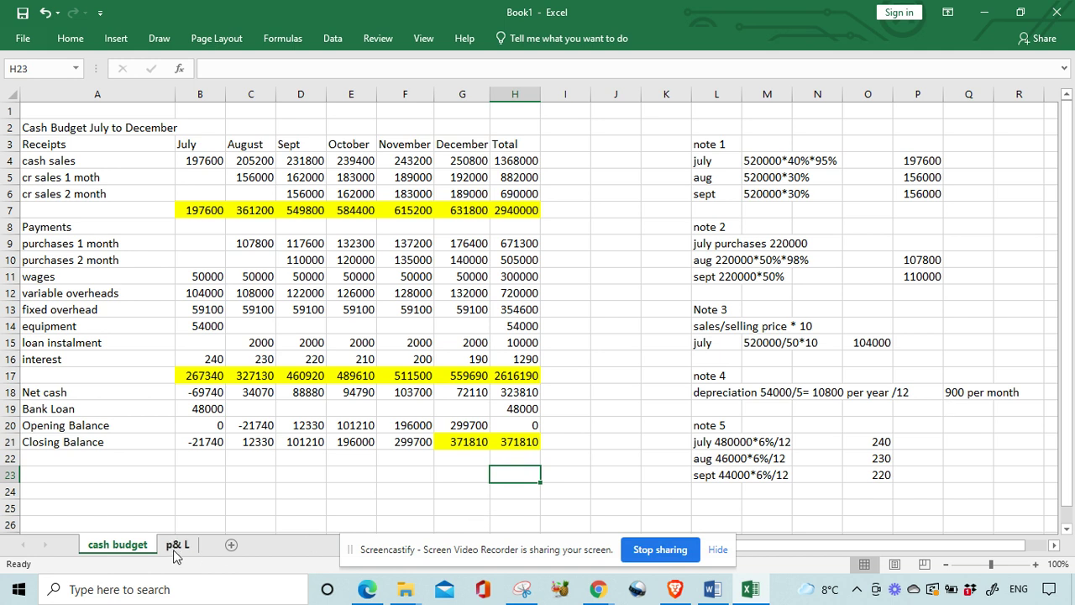
left_click(365, 589)
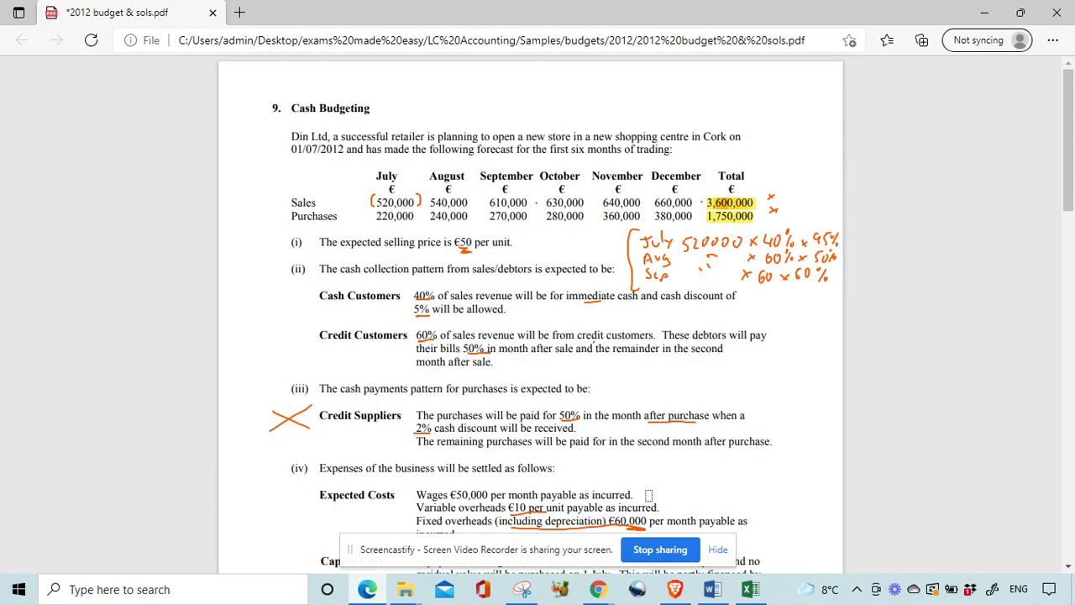
left_click(1069, 567)
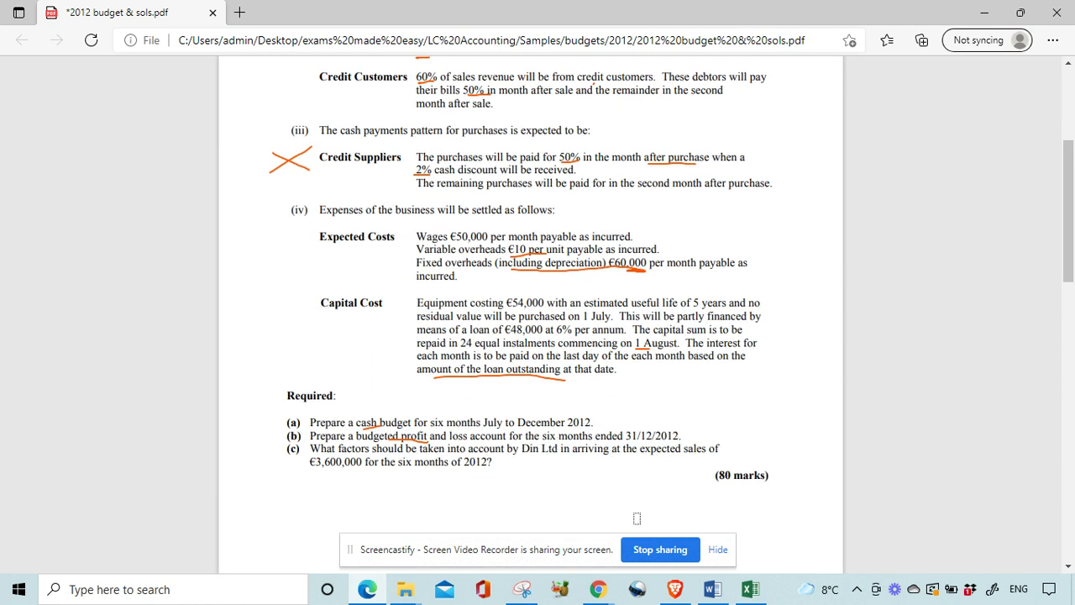
left_click(750, 589)
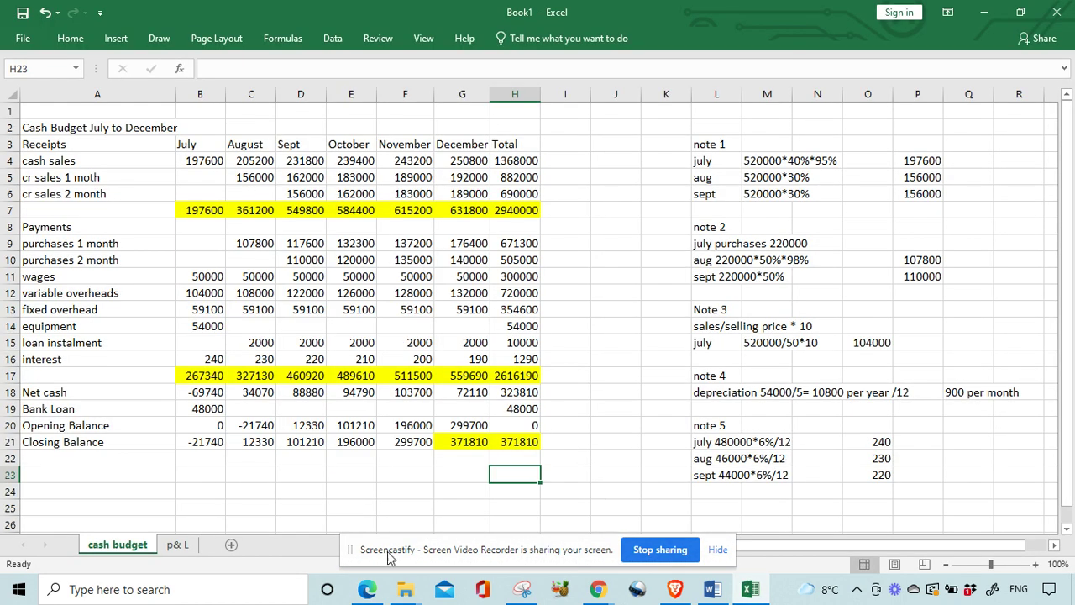
left_click(178, 546)
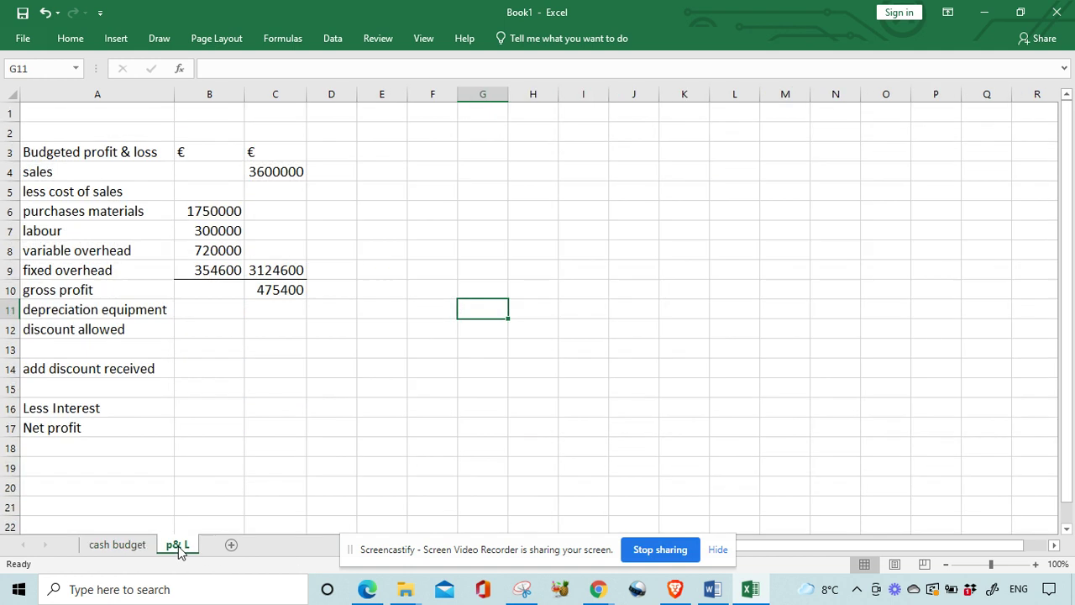
left_click(198, 310)
type("=")
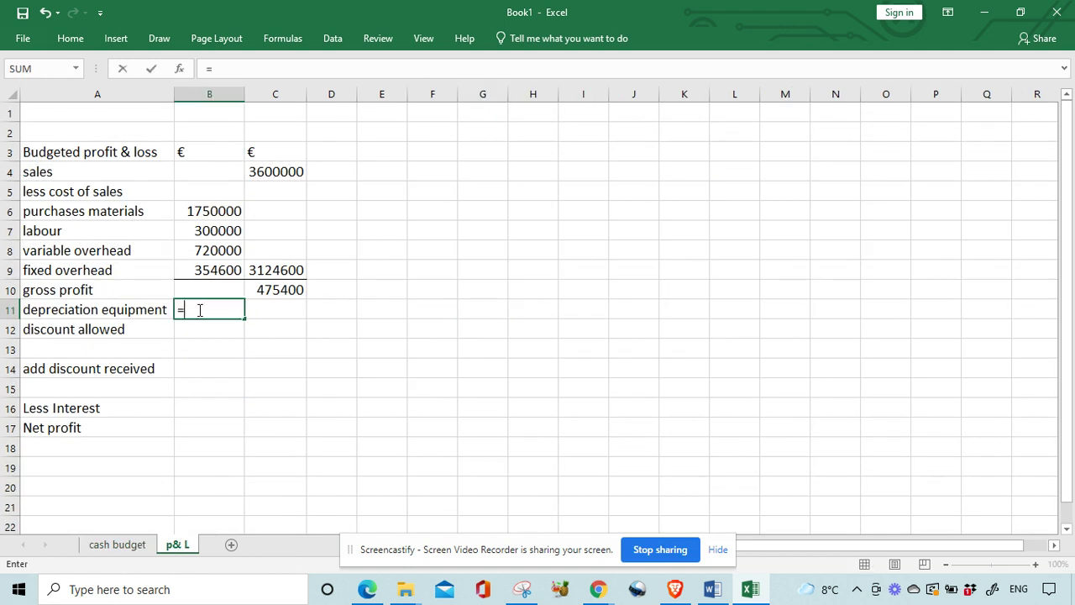
type("900*6")
key("Return")
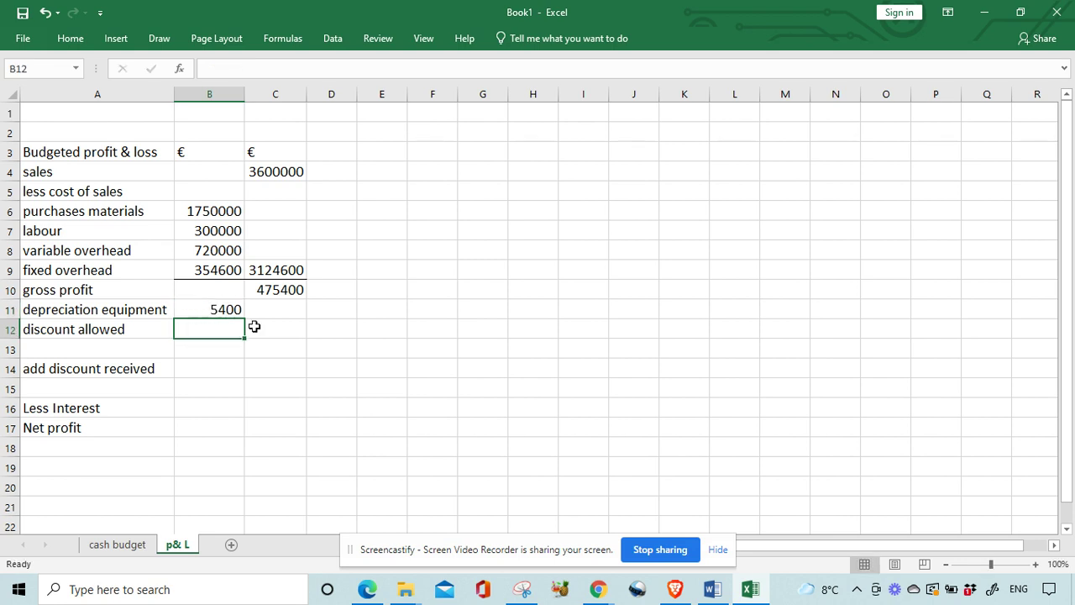
Add the working note "discount allowed 3600000*40%*5%" in I4.
left_click(254, 353)
left_click(198, 333)
left_click(569, 175)
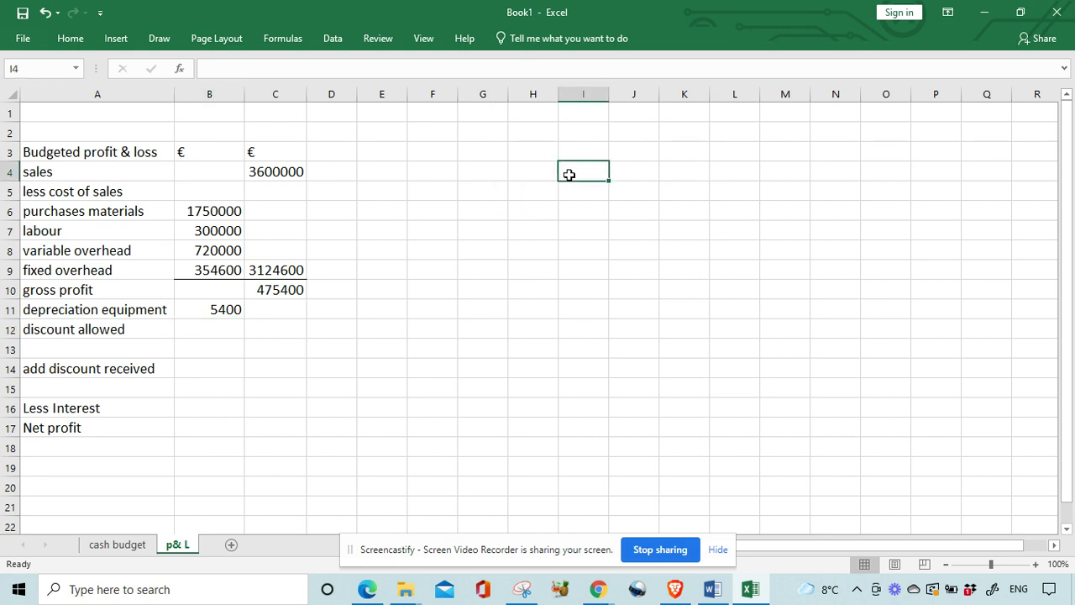
type("discount")
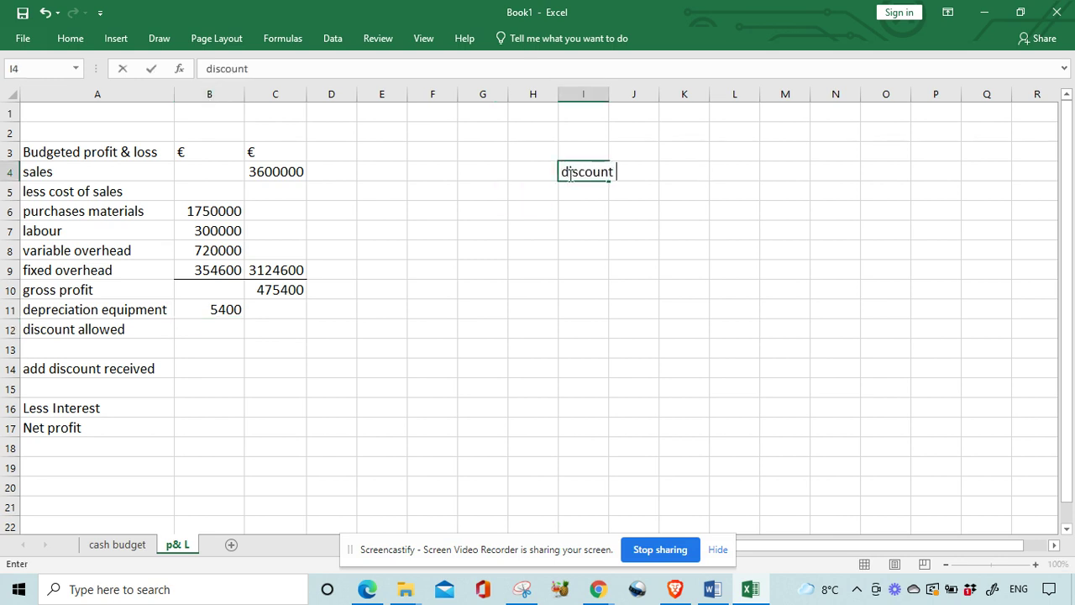
type(" aloowed")
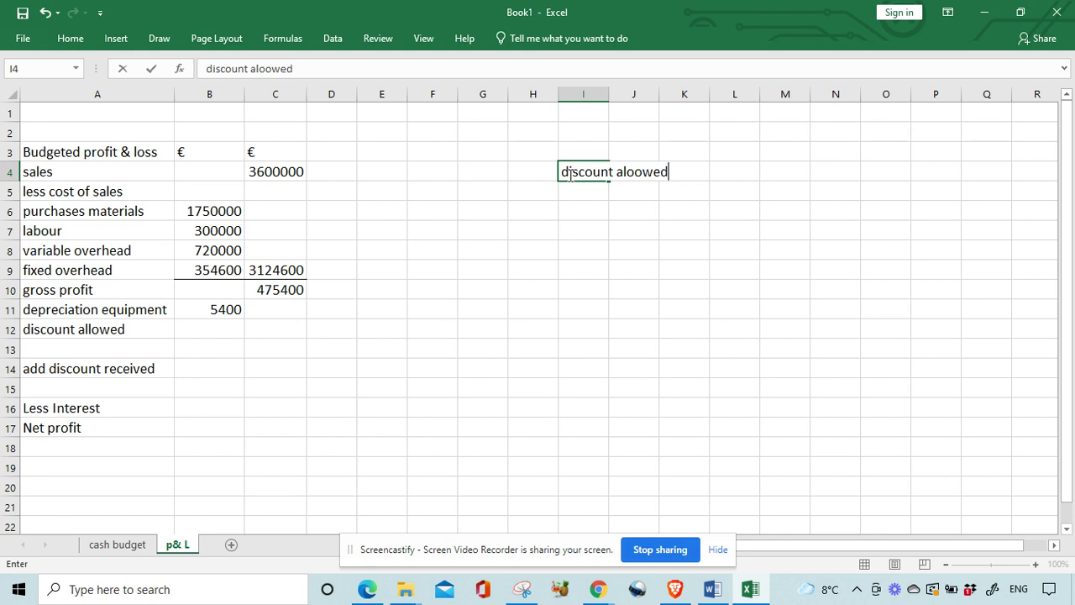
key("BackSpace")
key("BackSpace")
key("BackSpace")
key("BackSpace")
key("BackSpace")
type("lowed")
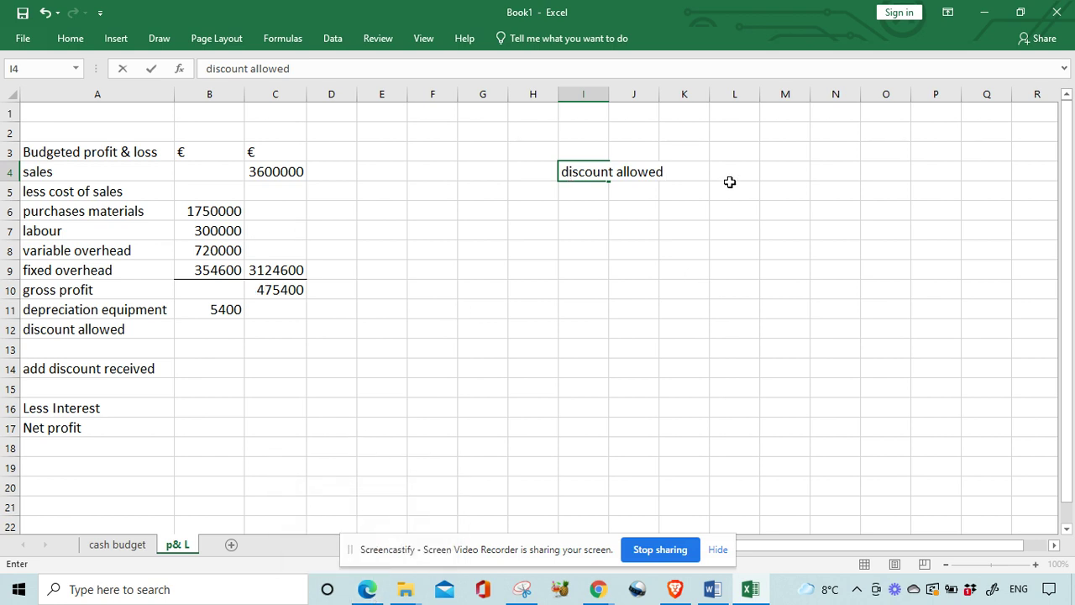
type("3600000")
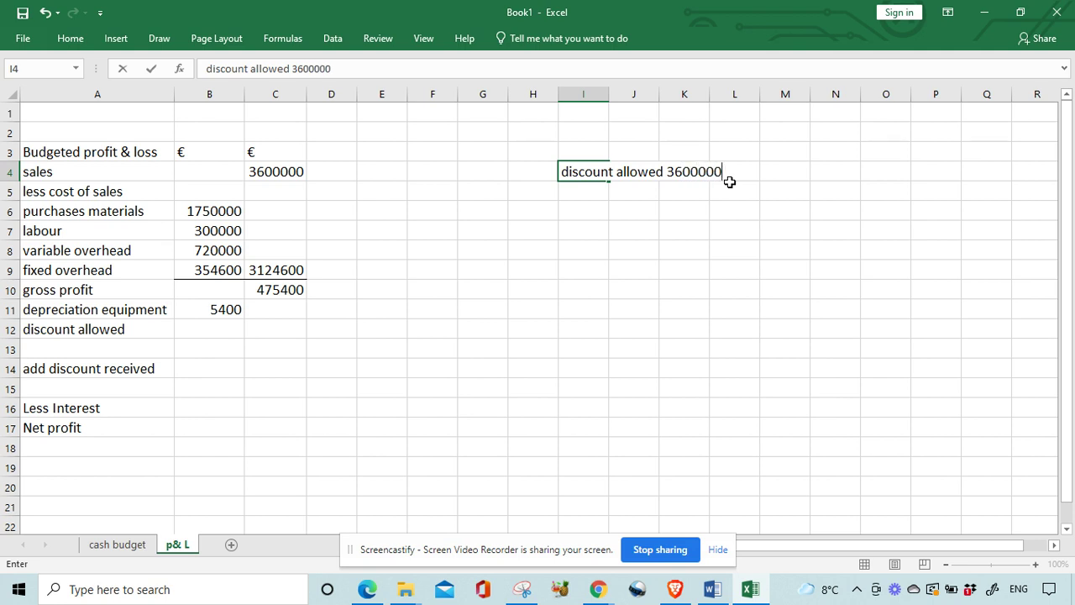
type("*40%")
type("*5%")
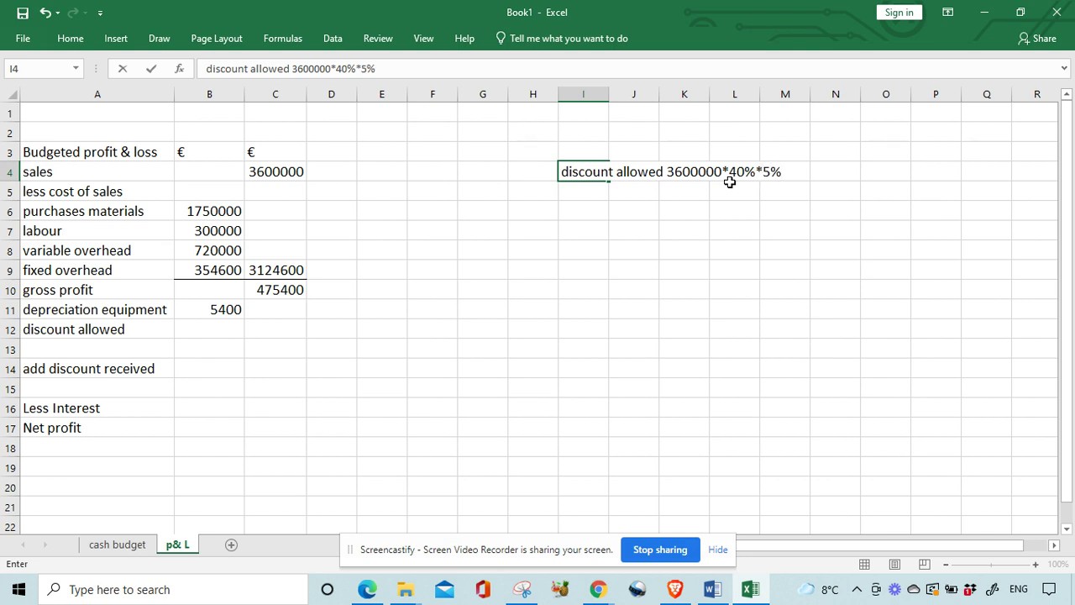
left_click(786, 210)
Enter 72000 in N4 beside the discount allowed note and in B12 as the discount allowed figure.
left_click(838, 172)
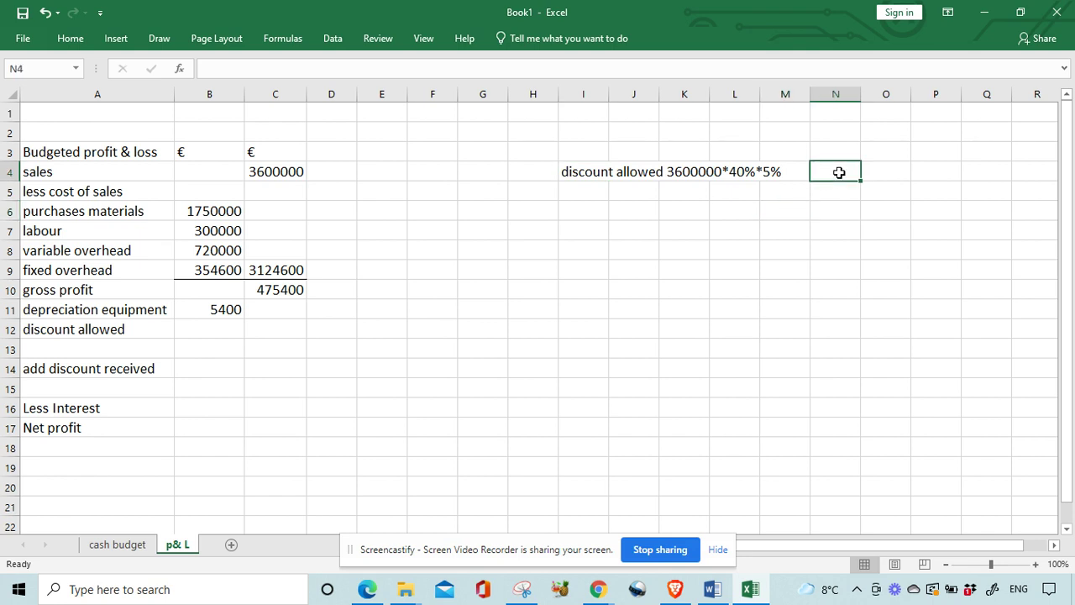
type("72000")
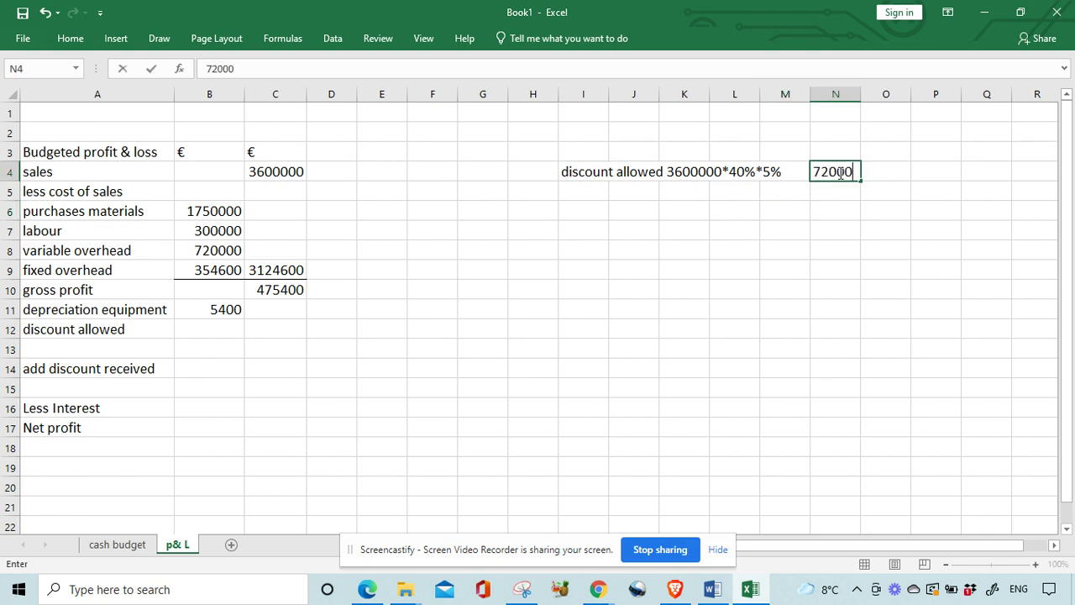
left_click(216, 327)
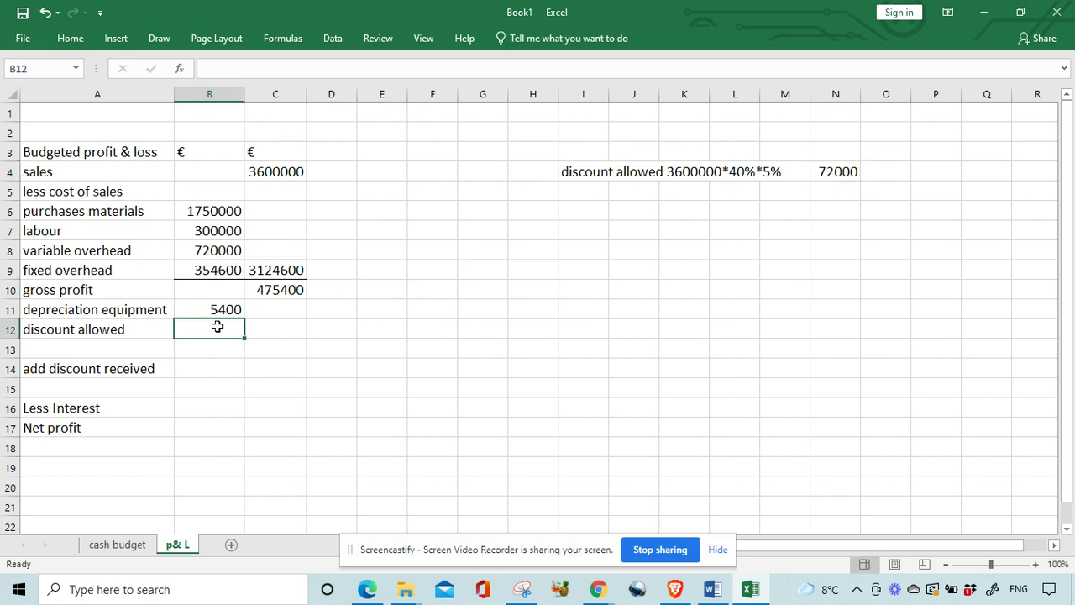
type("72000")
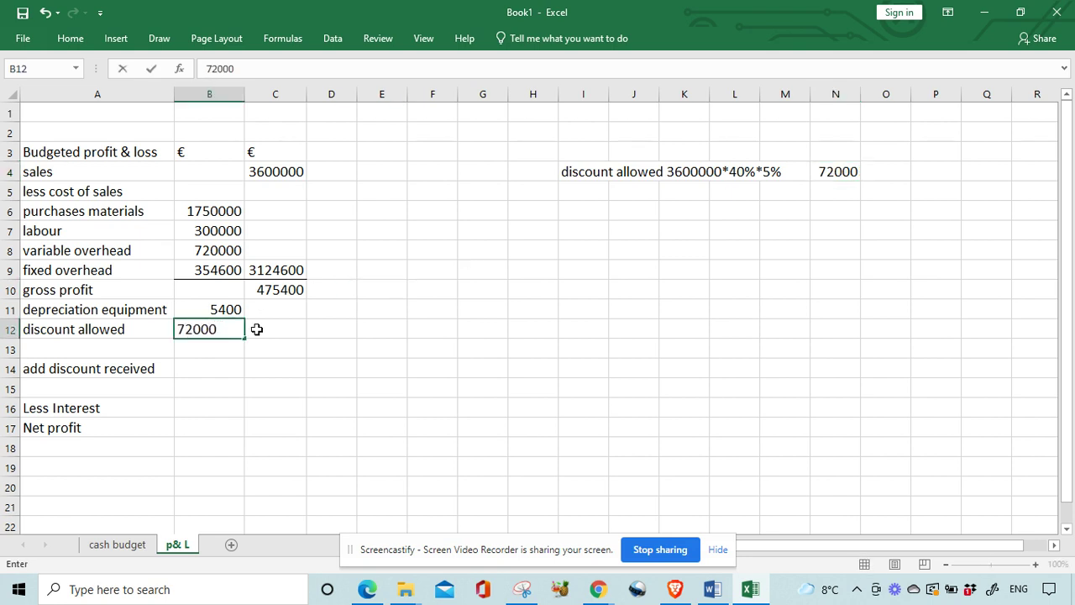
left_click(269, 331)
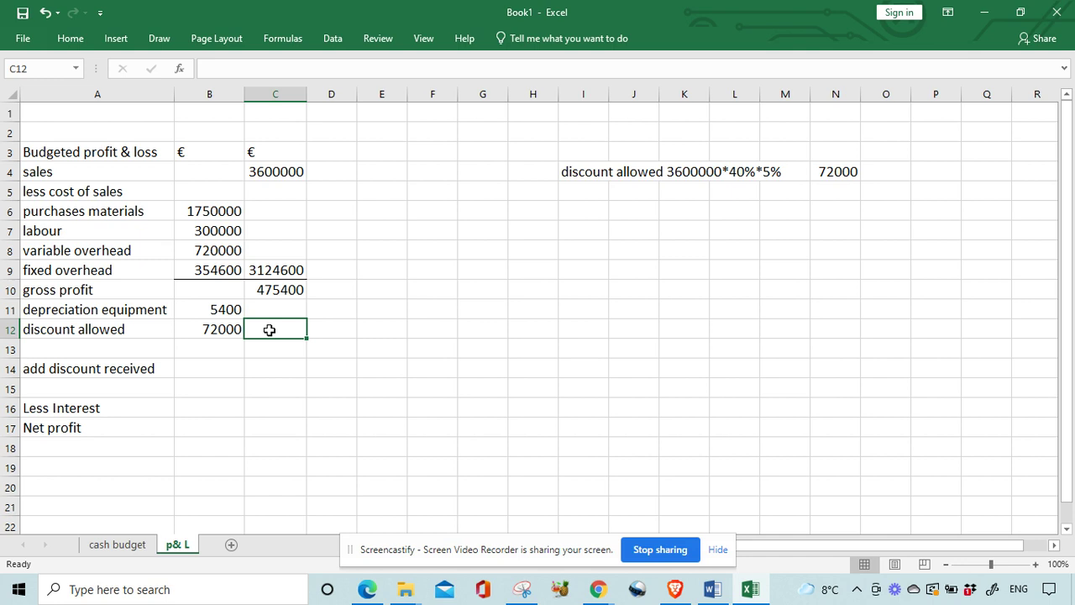
Add a bottom border beneath the discount allowed figure in B12.
left_click(207, 330)
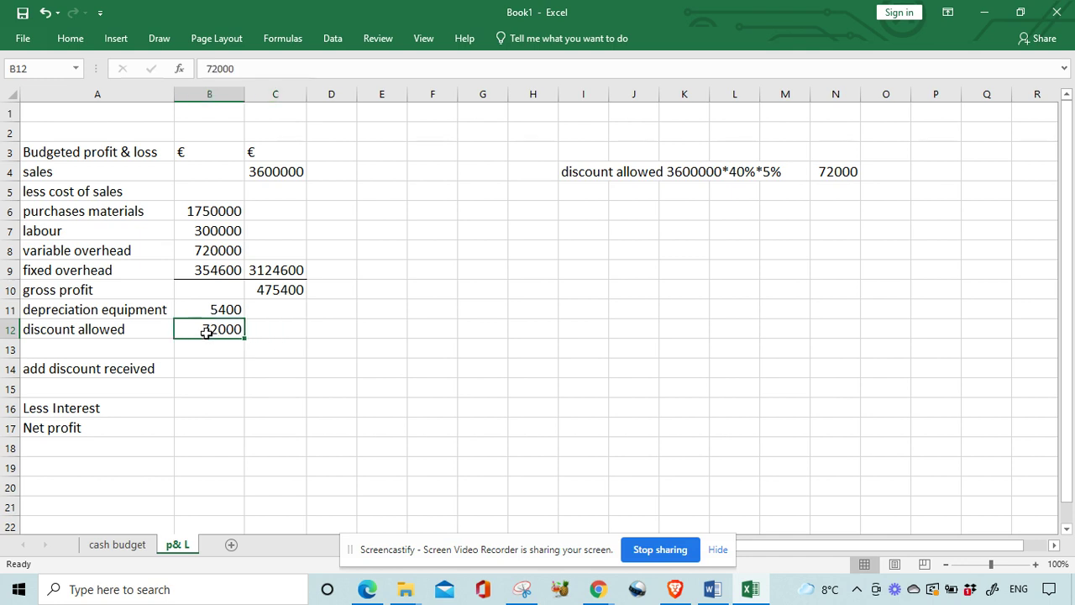
left_click(76, 44)
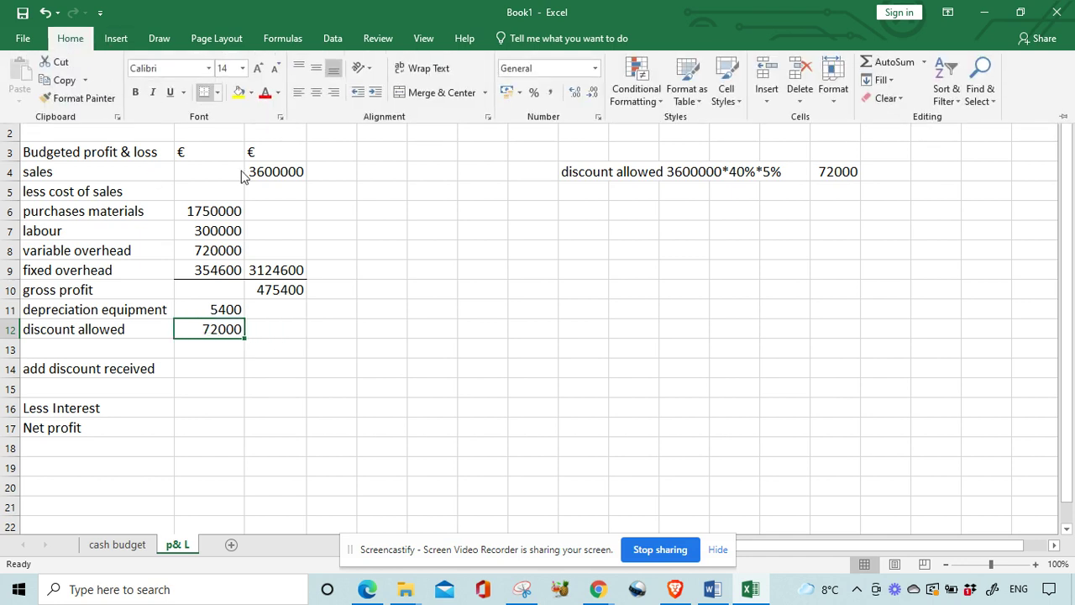
left_click(273, 326)
Total the depreciation and discount allowed in C12 with the formula =B11+B12.
left_click(273, 326)
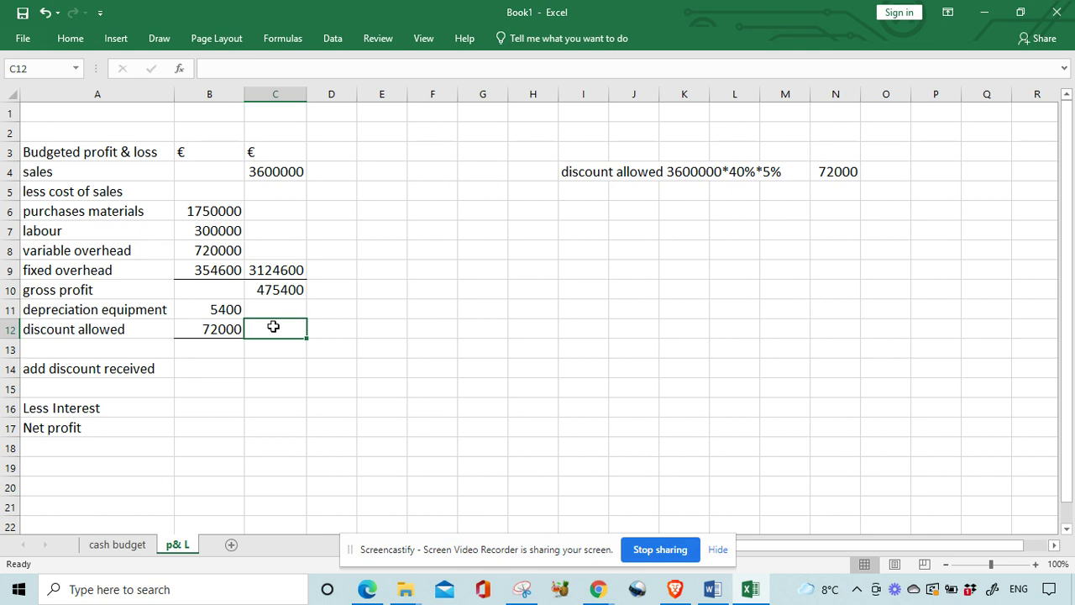
type("=")
left_click(229, 311)
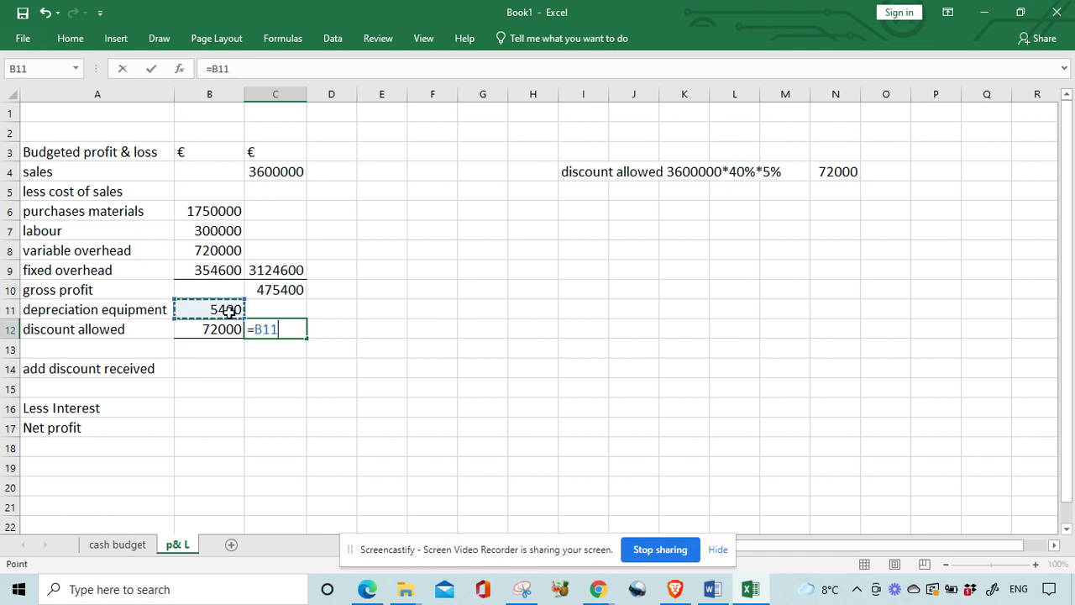
type("+")
left_click(222, 330)
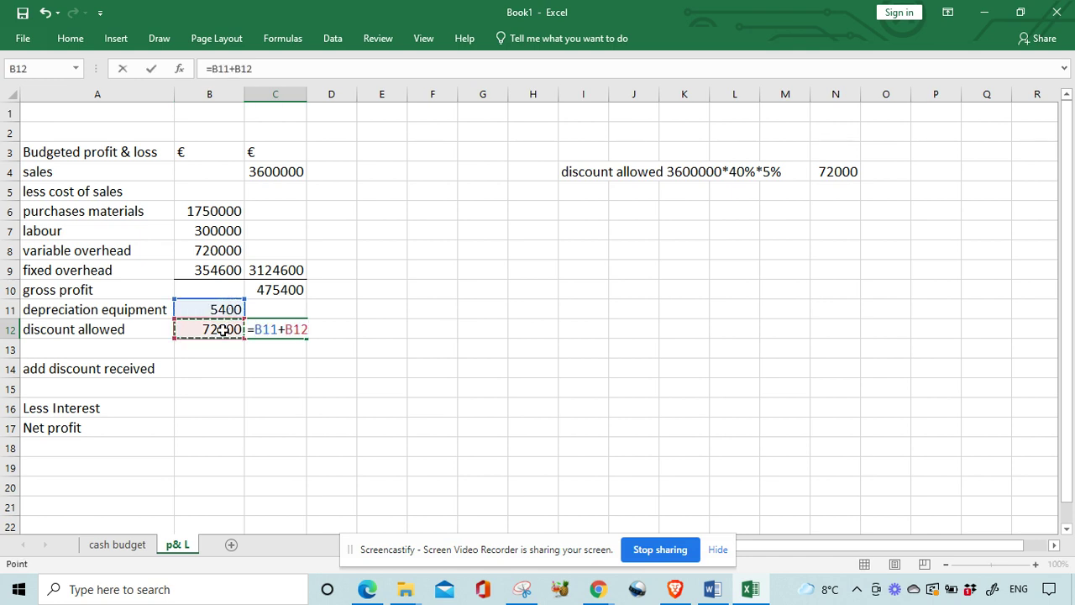
key("Return")
Subtract the expenses total from gross profit in C13 with the formula =C10-C12.
left_click(278, 375)
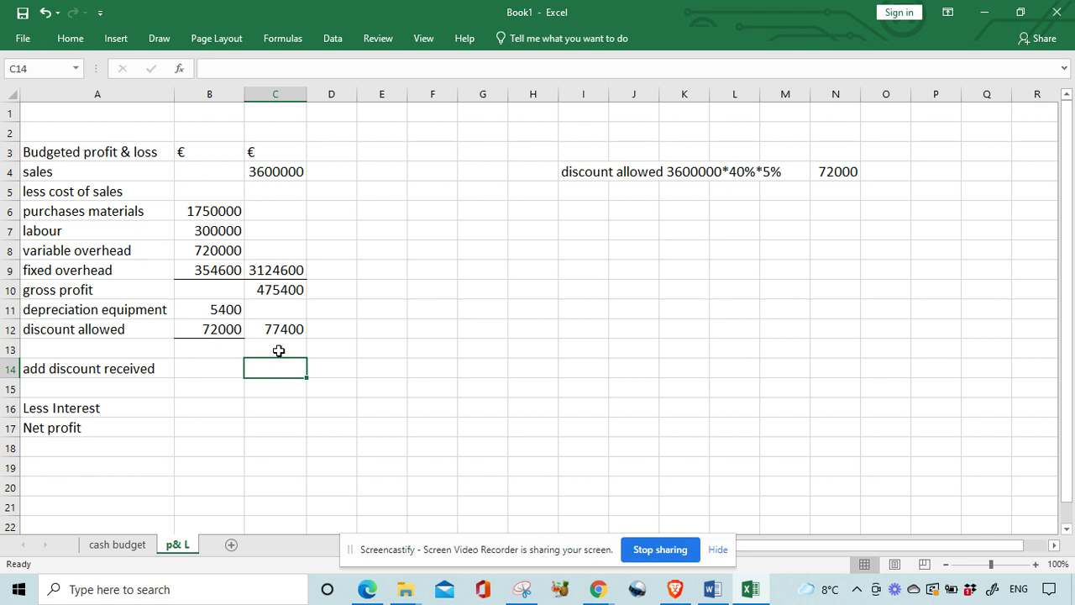
left_click(277, 351)
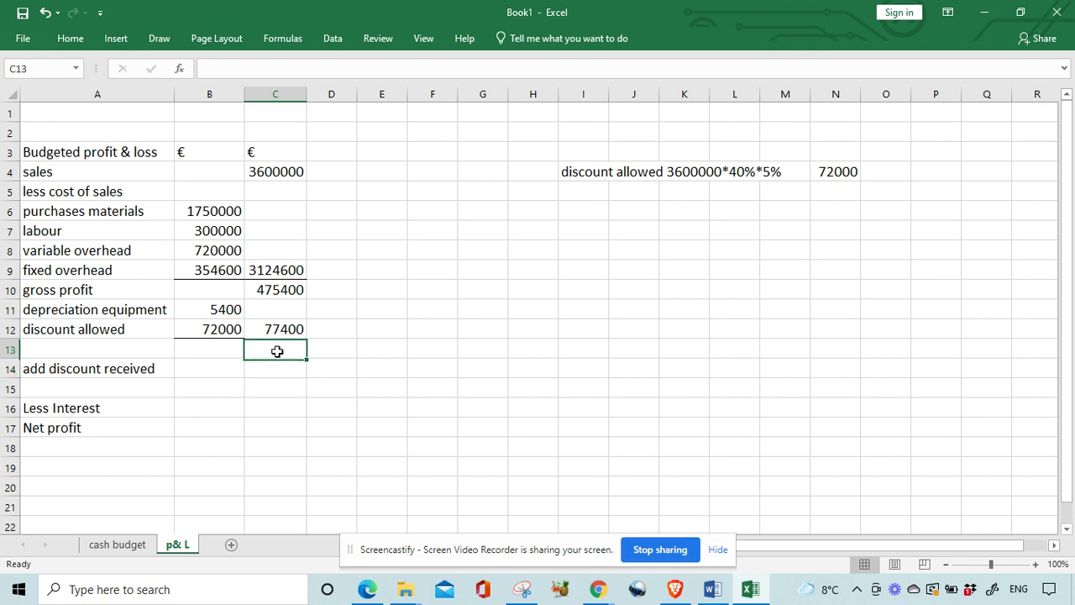
type("=")
left_click(278, 290)
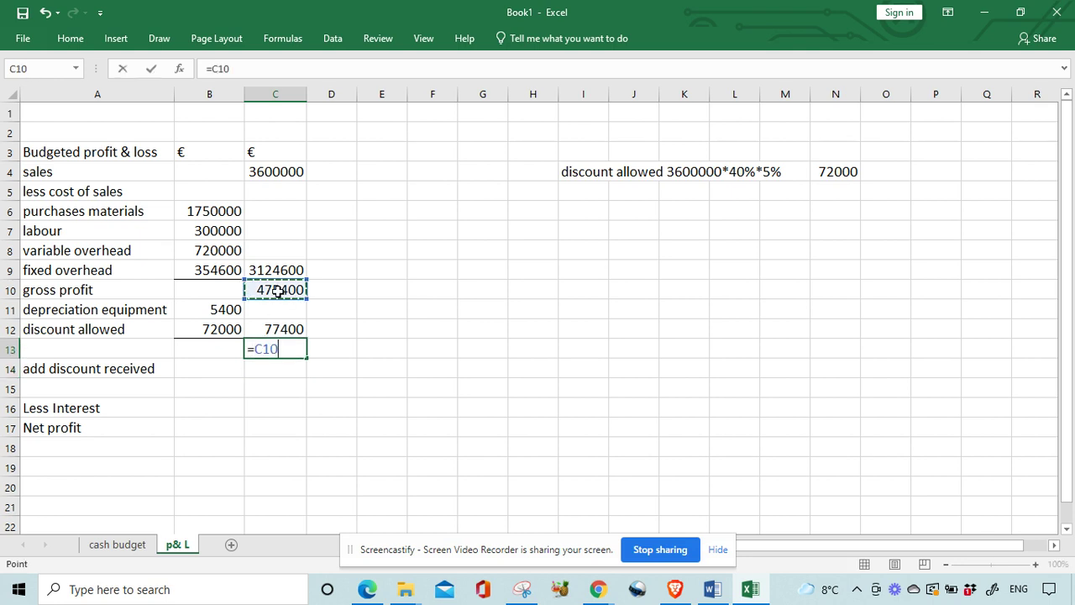
type("-")
left_click(289, 329)
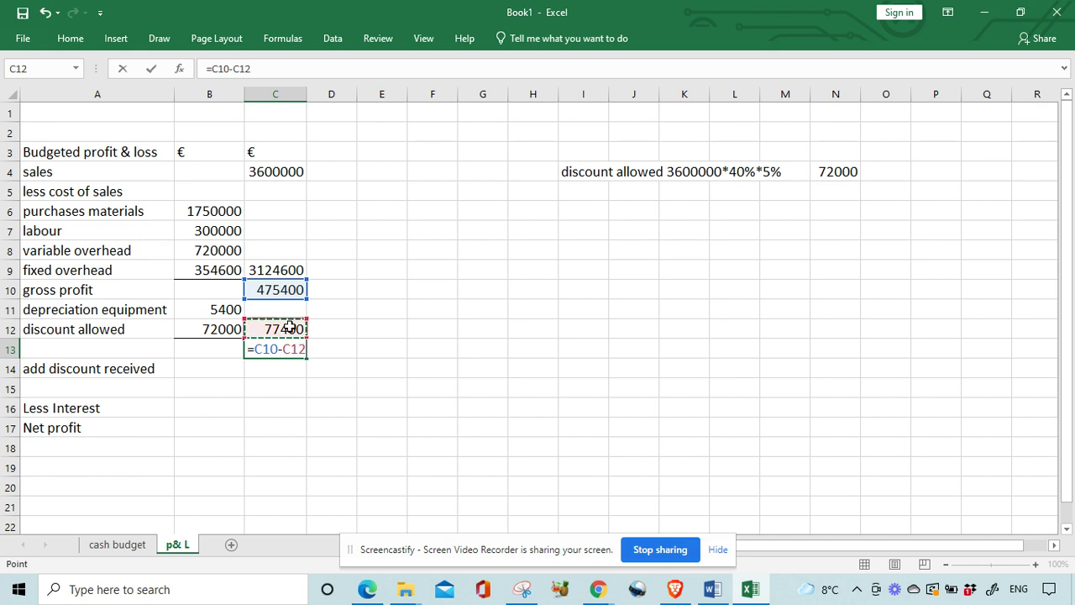
key("Return")
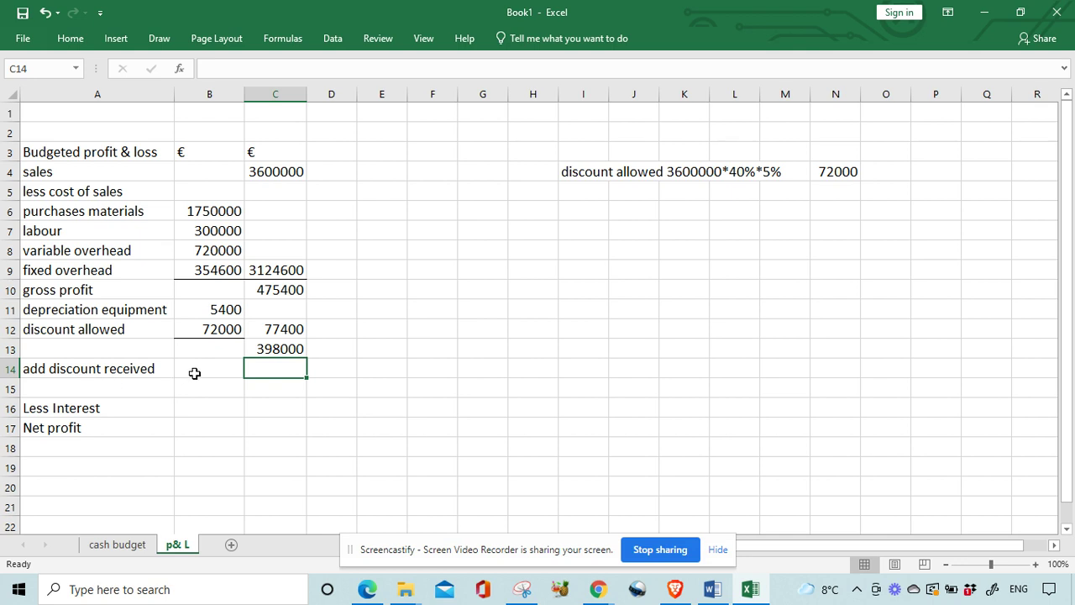
left_click(582, 216)
type("di")
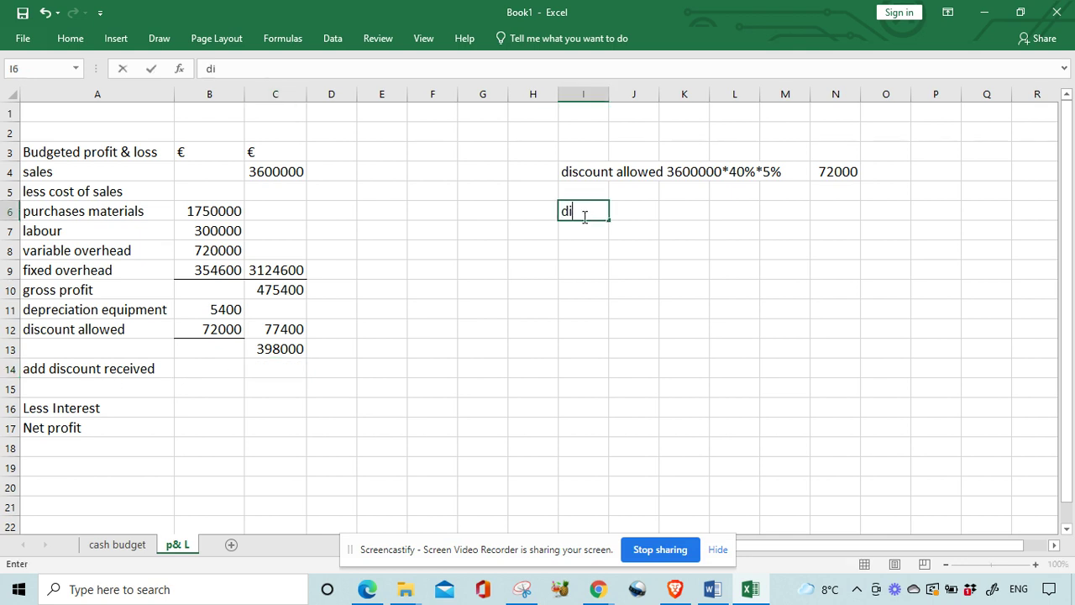
type("scount rece")
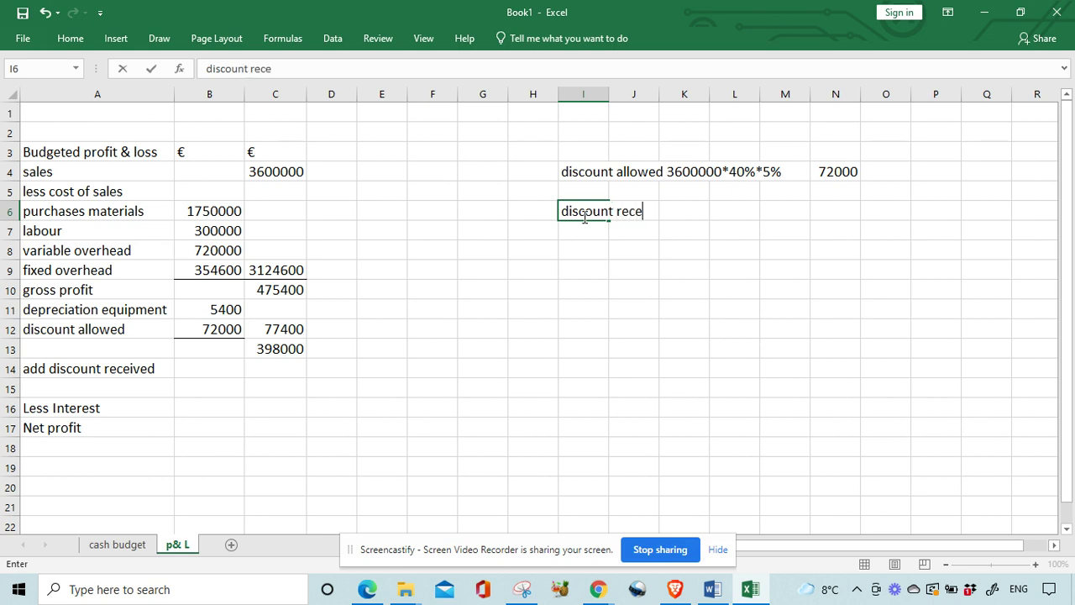
type("ived")
left_click(367, 589)
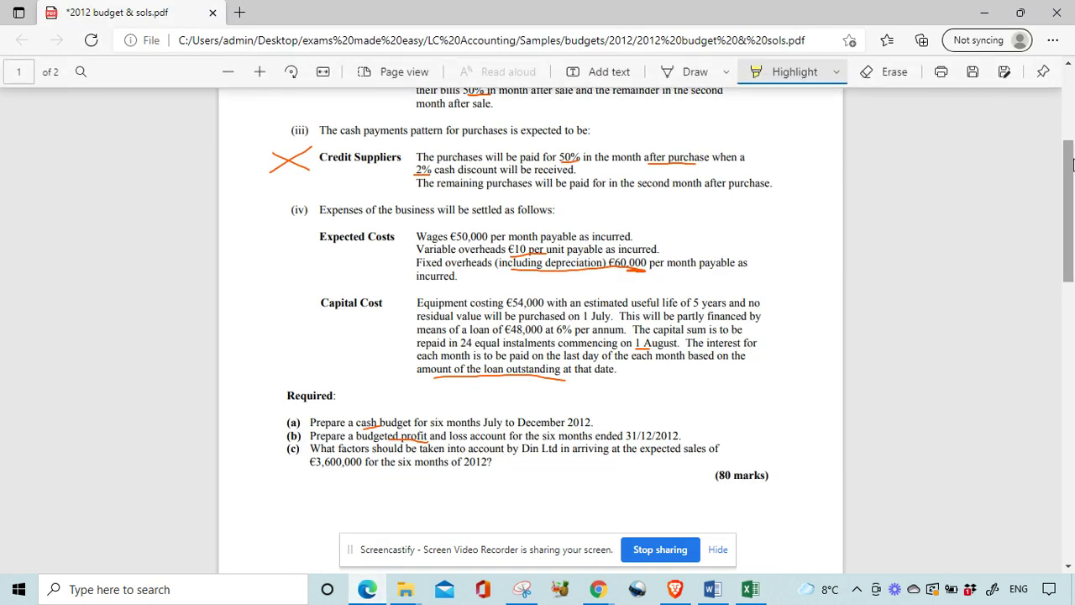
left_click_drag(1072, 159, 1072, 95)
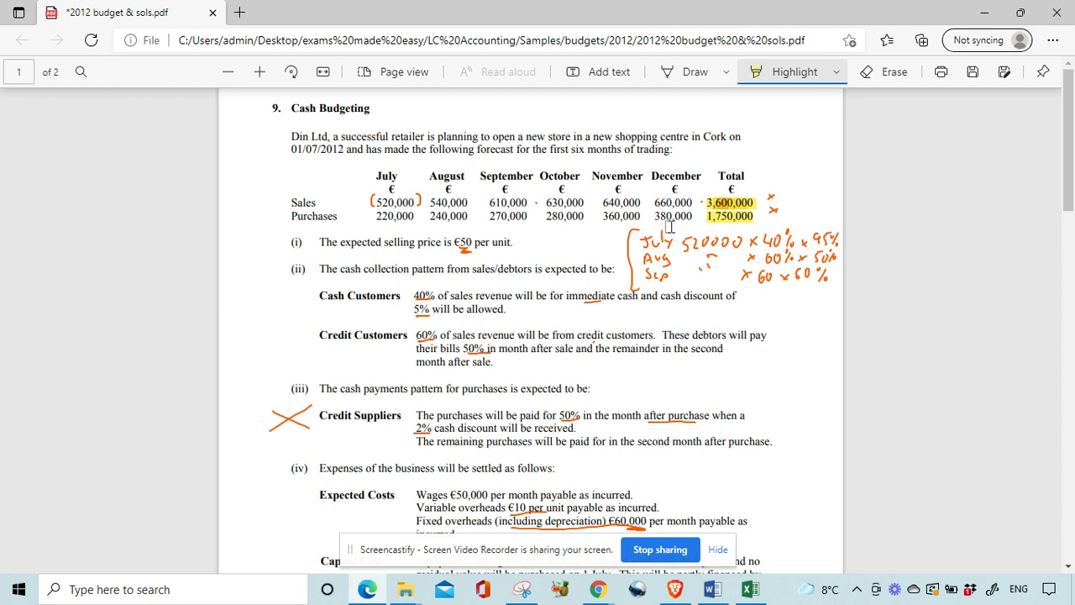
left_click(750, 589)
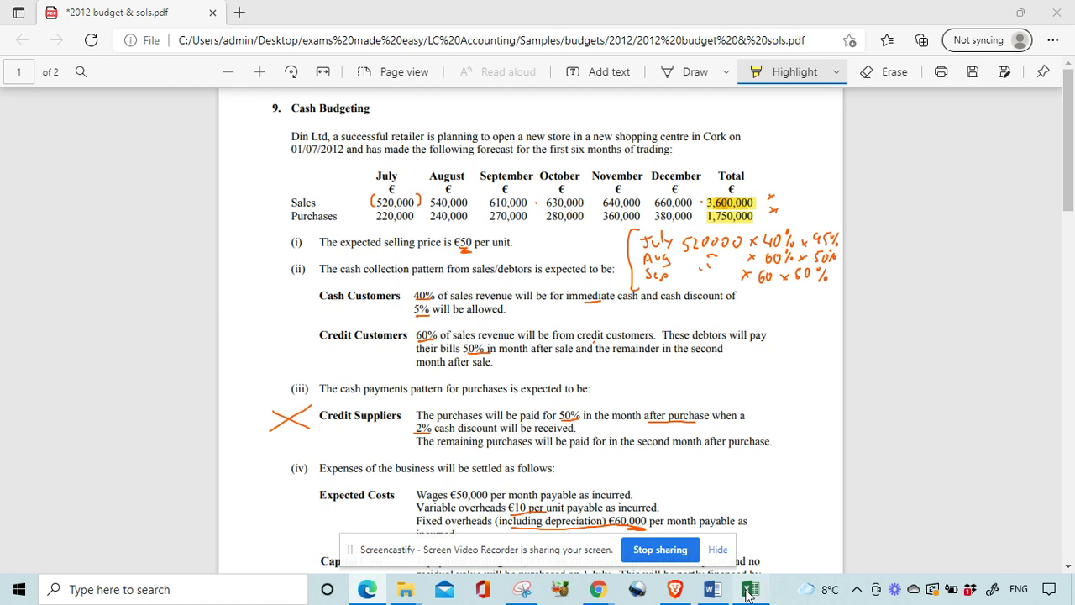
type("17")
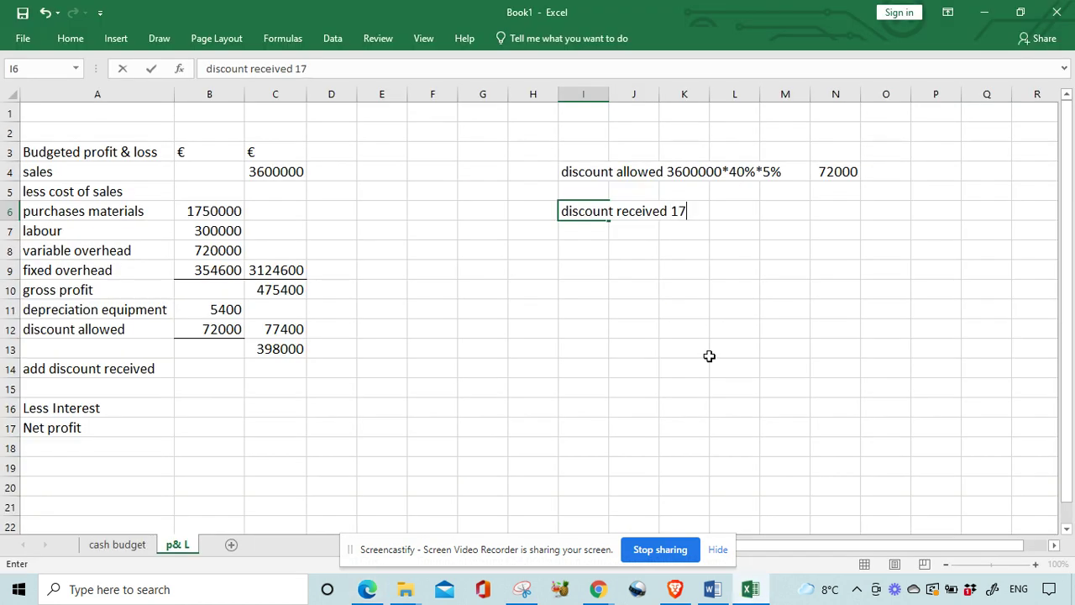
type("50000")
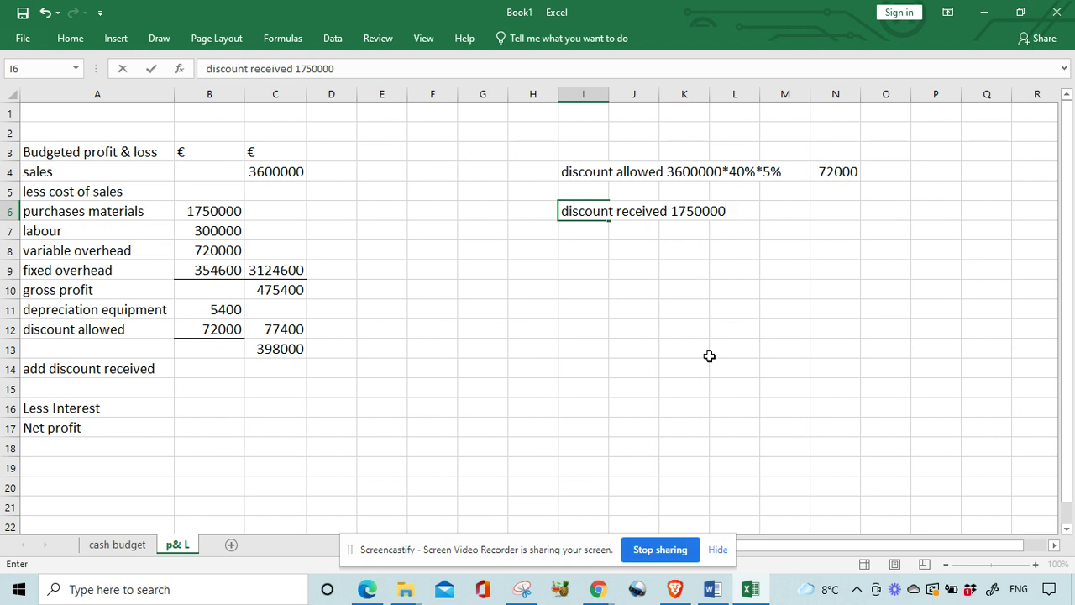
type("-380000")
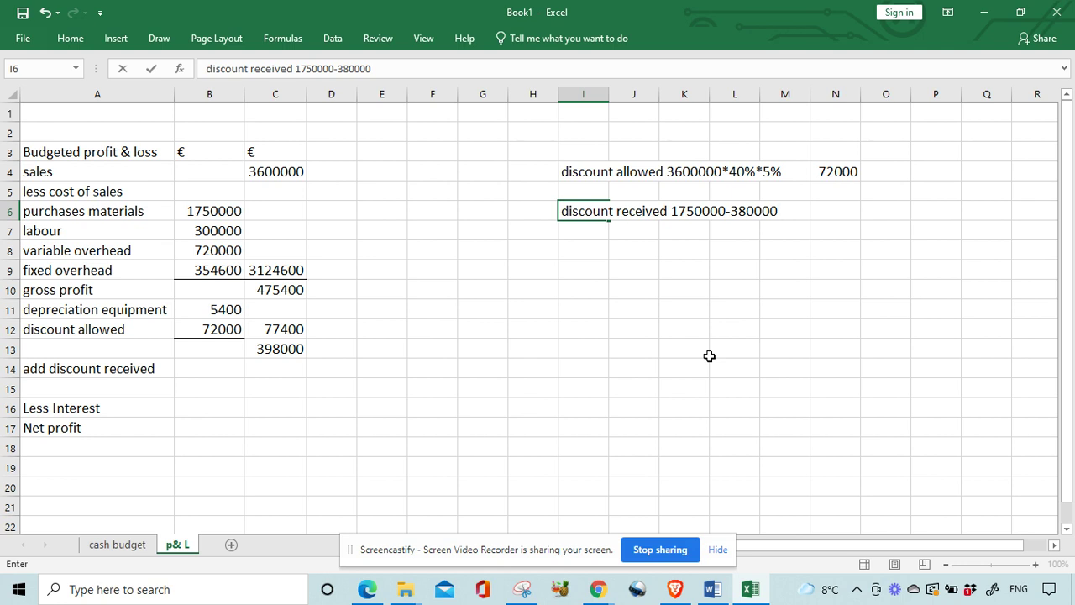
type("*50%*2%")
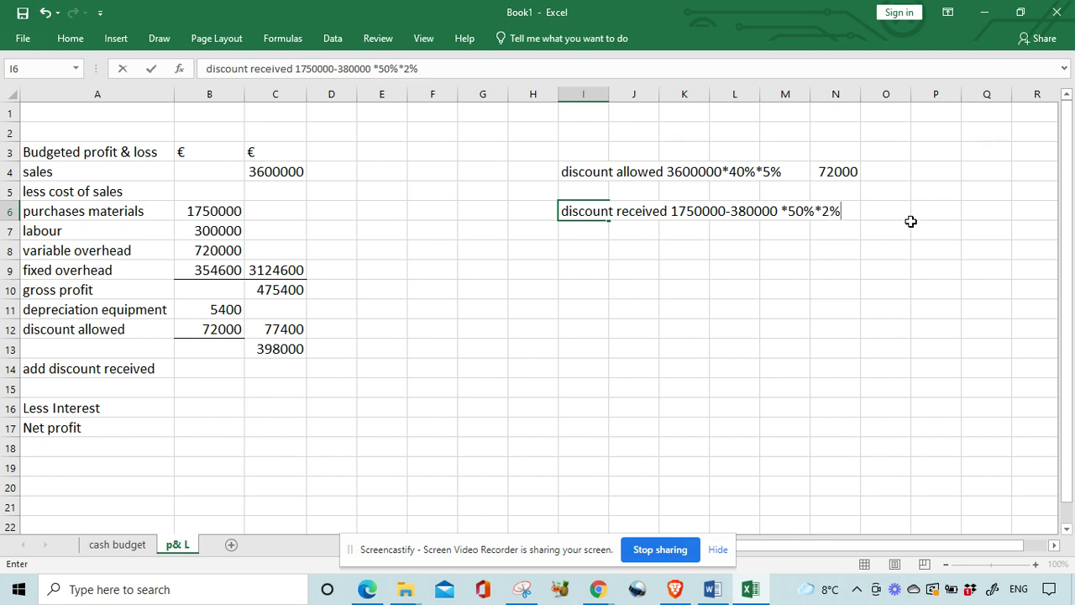
Enter 13700 in O6 beside the discount received working and in C14 as the discount received figure.
left_click(901, 211)
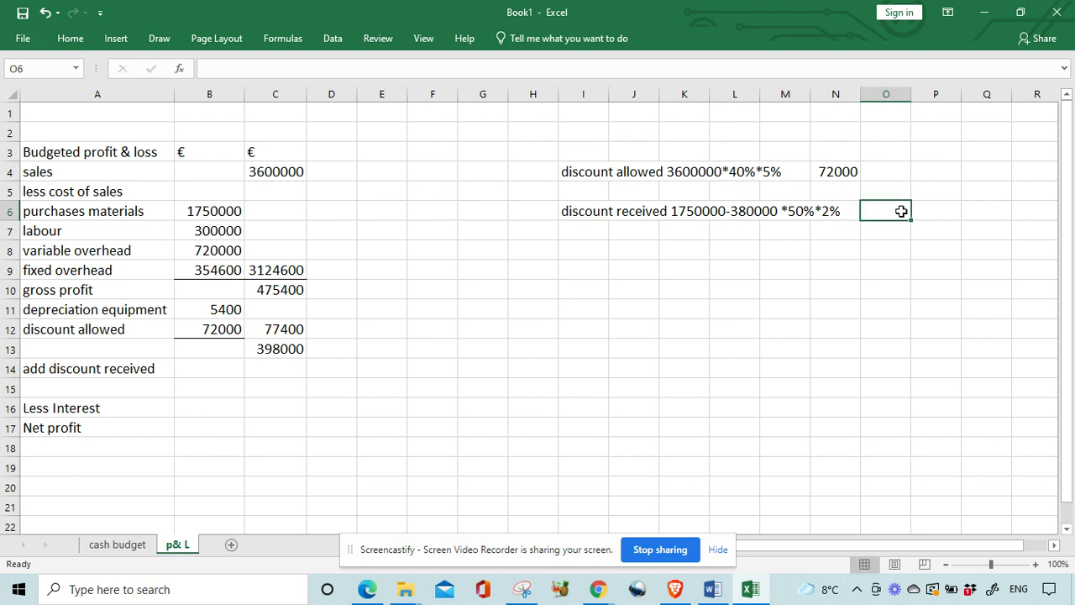
type("137")
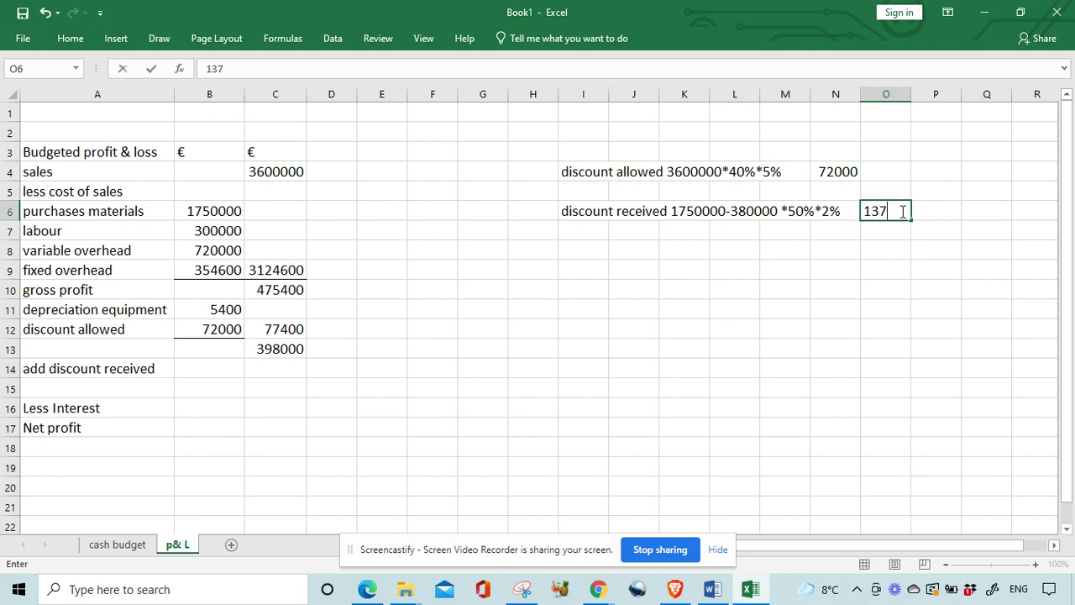
type("00")
left_click(283, 373)
type("137")
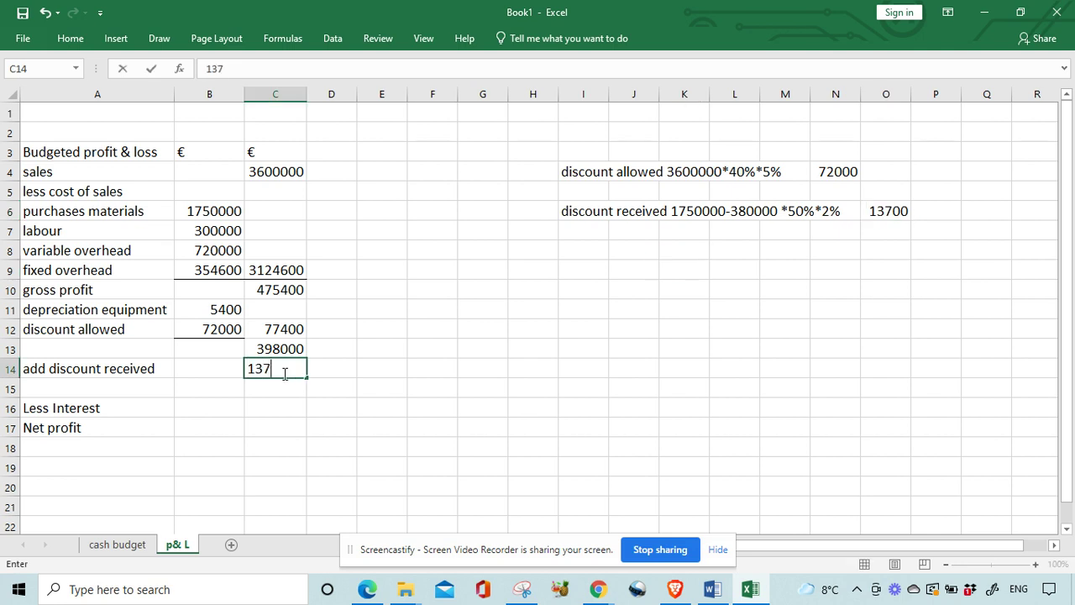
type("00")
left_click(309, 390)
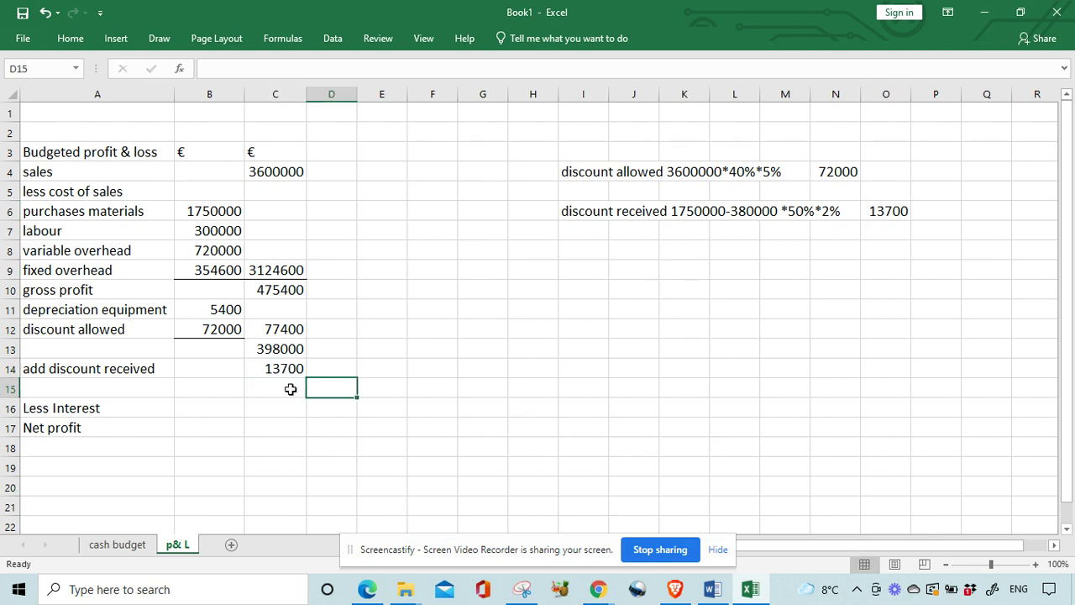
Enter 411700 in C15 as the subtotal after adding discount received.
left_click(290, 389)
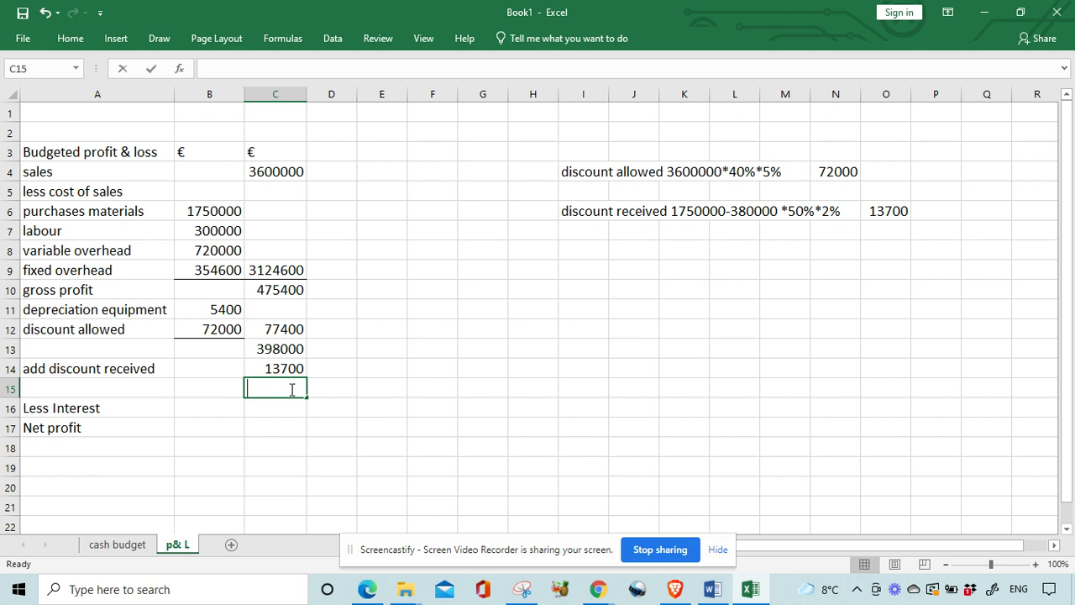
type("4117")
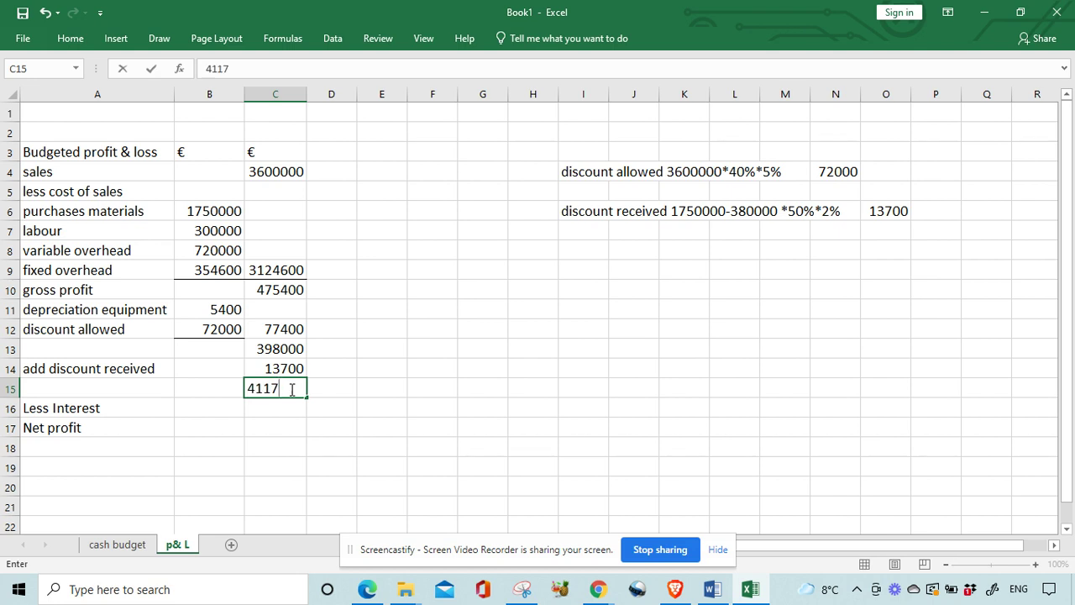
type("00")
left_click(341, 424)
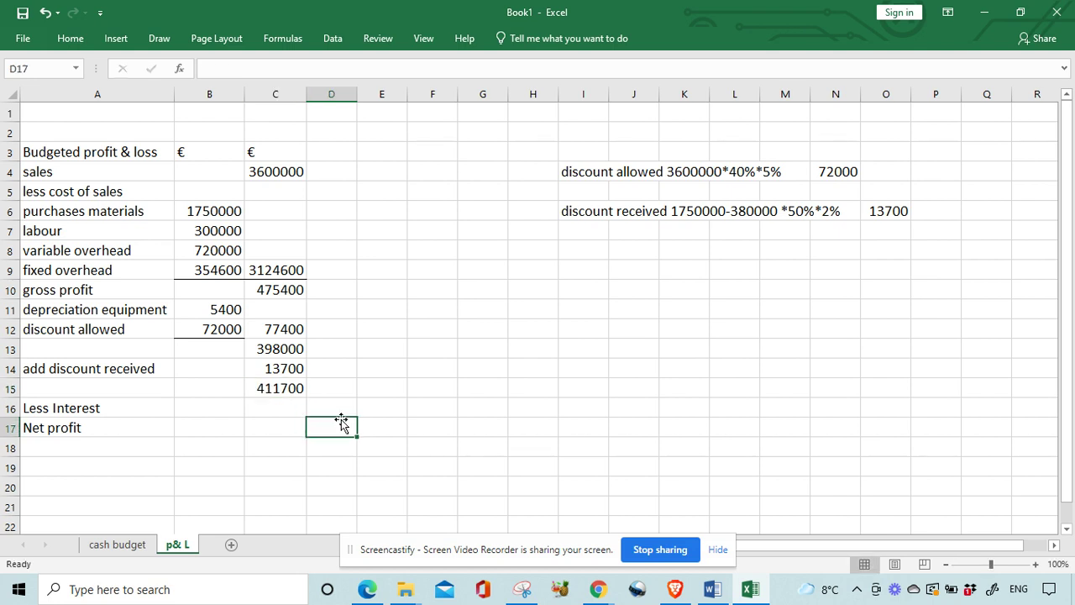
Add a bottom border beneath the discount received figure in C14.
left_click(277, 368)
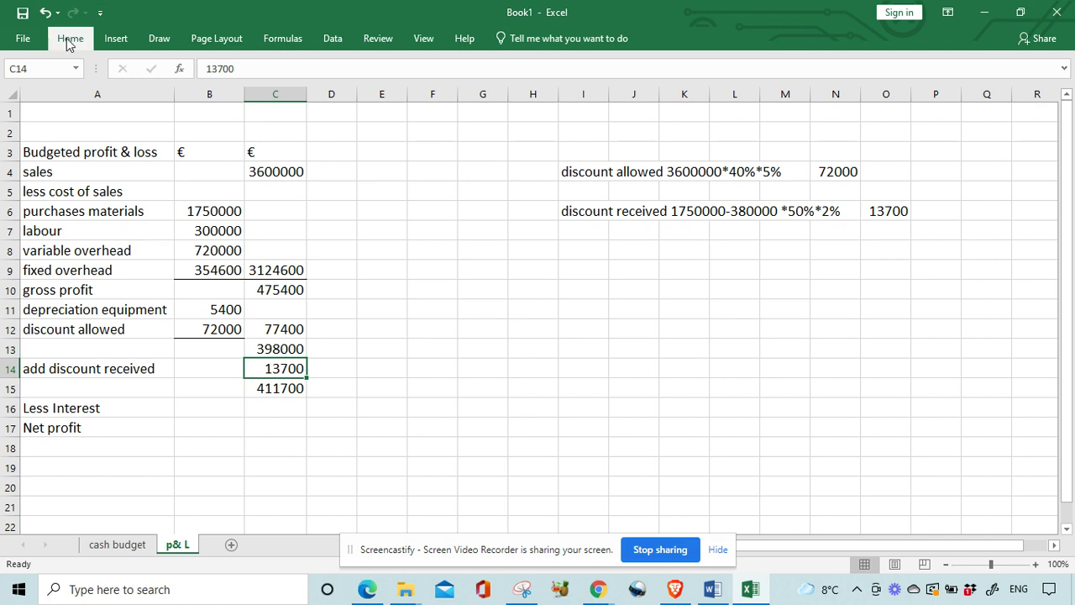
left_click(70, 38)
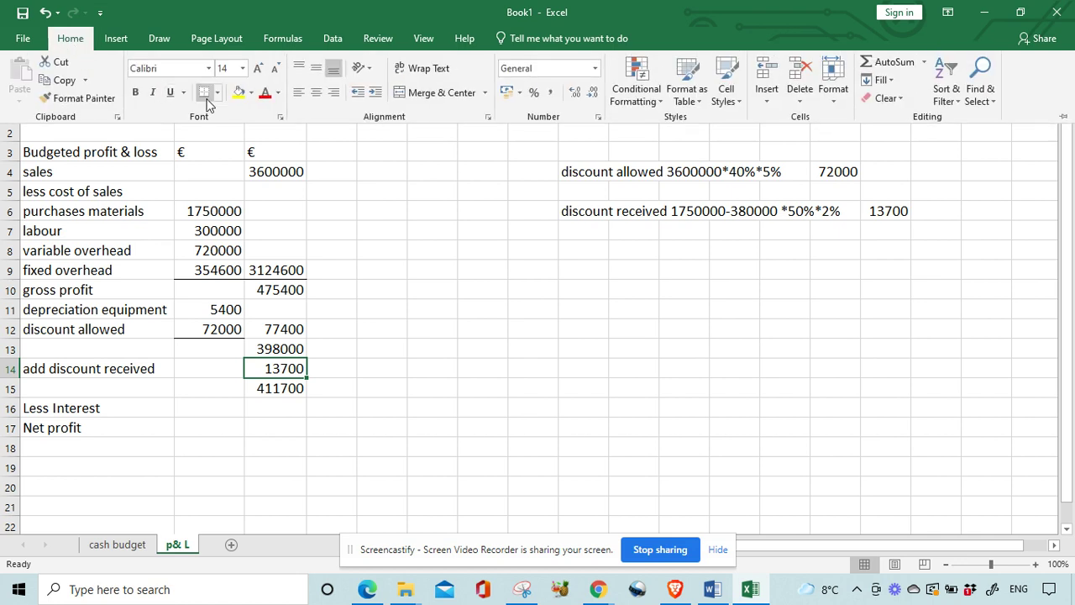
left_click(446, 341)
left_click(434, 356)
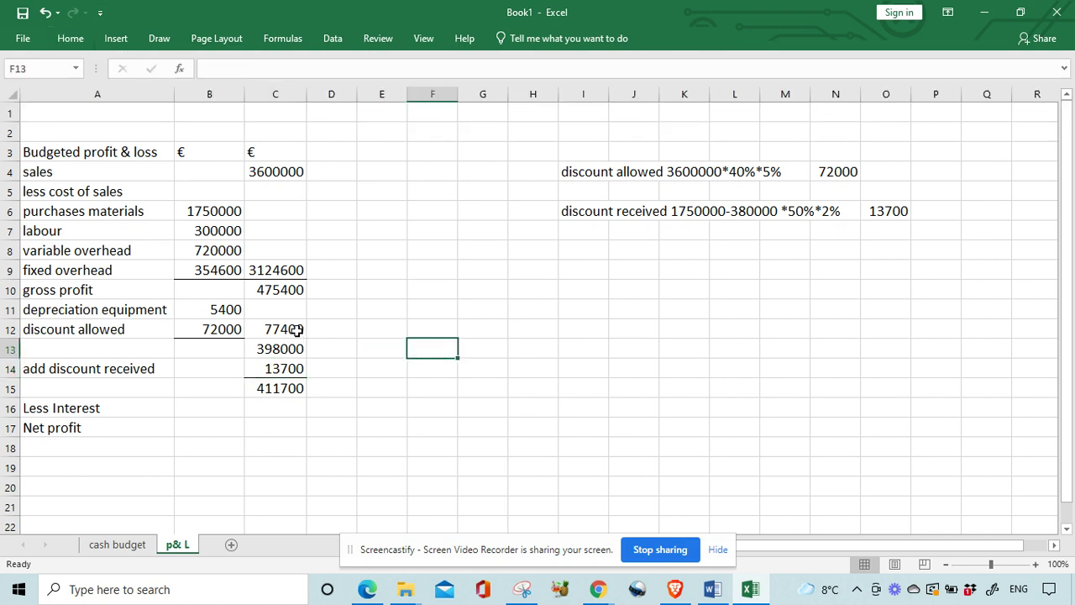
Add a bottom border beneath the depreciation and discount allowed total in C12.
left_click(296, 330)
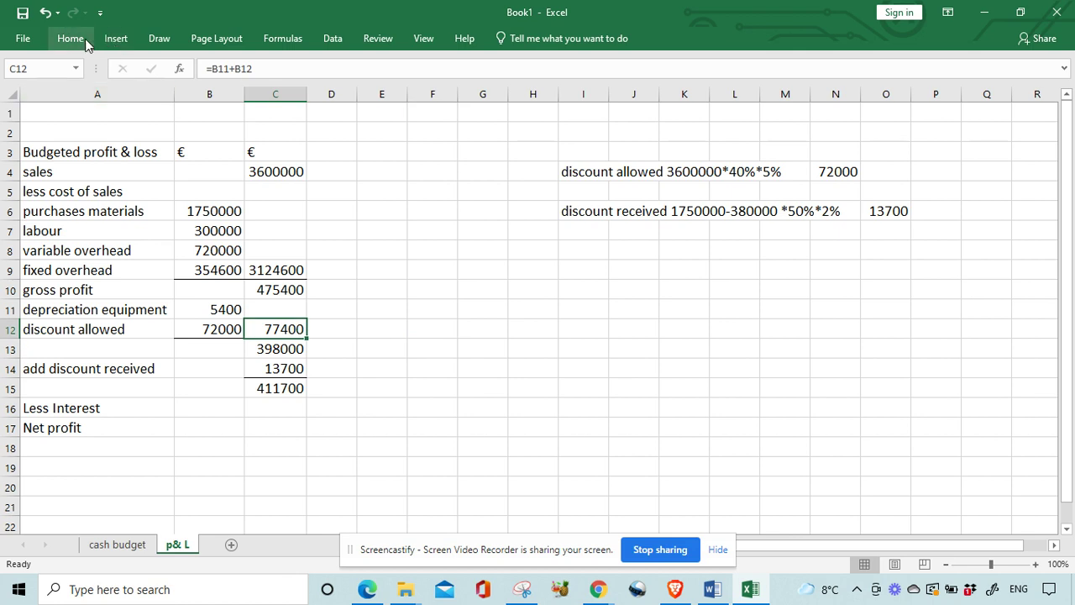
left_click(73, 38)
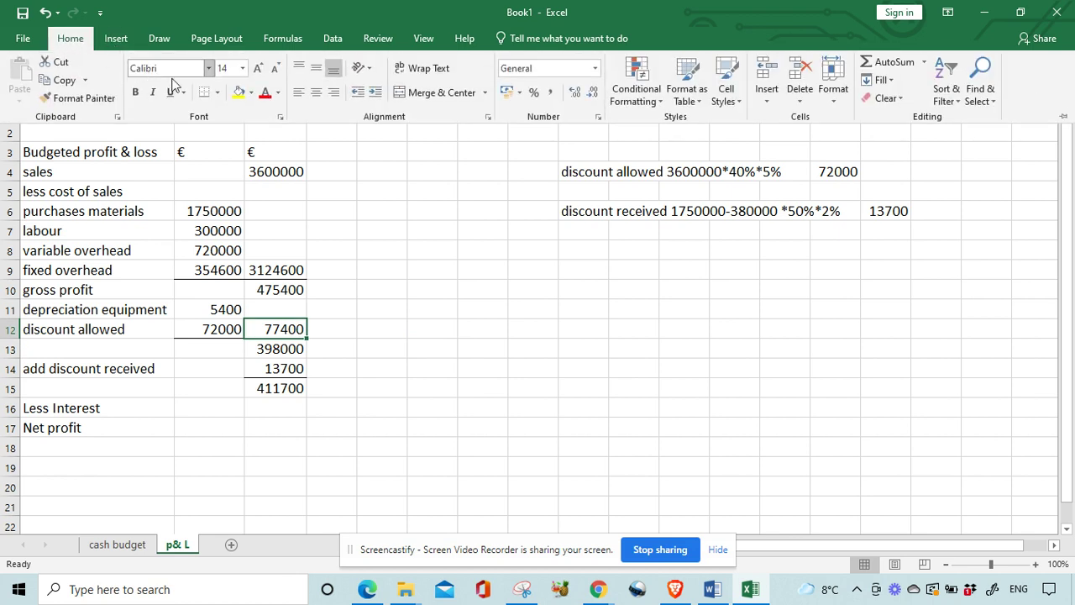
left_click(452, 355)
left_click(328, 389)
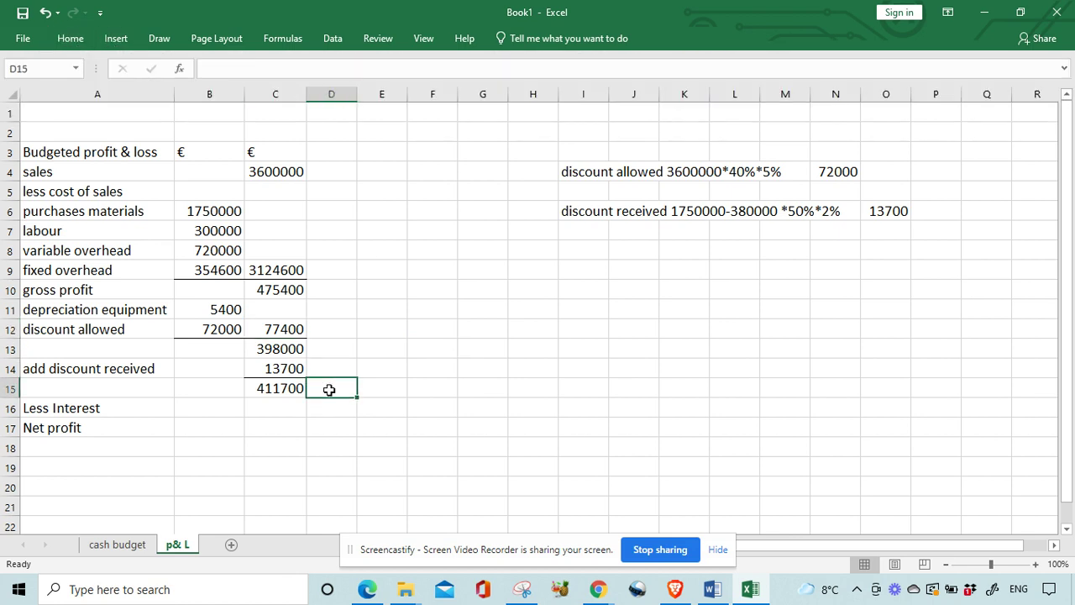
Look up the total interest in the cash budget sheet and enter it as -1290 in C16 of the p& L sheet.
left_click(269, 405)
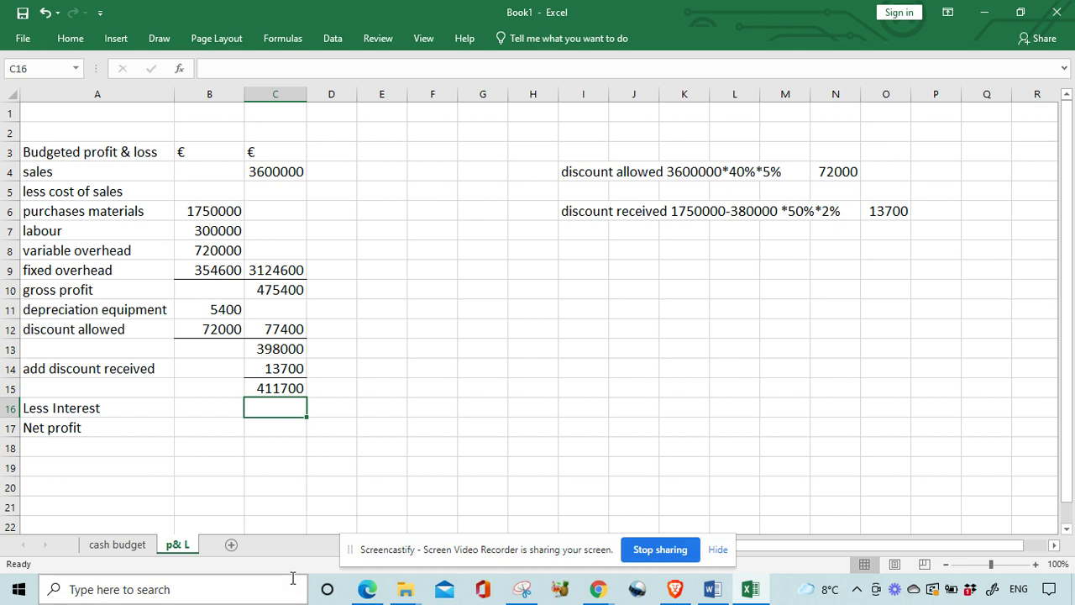
left_click(117, 546)
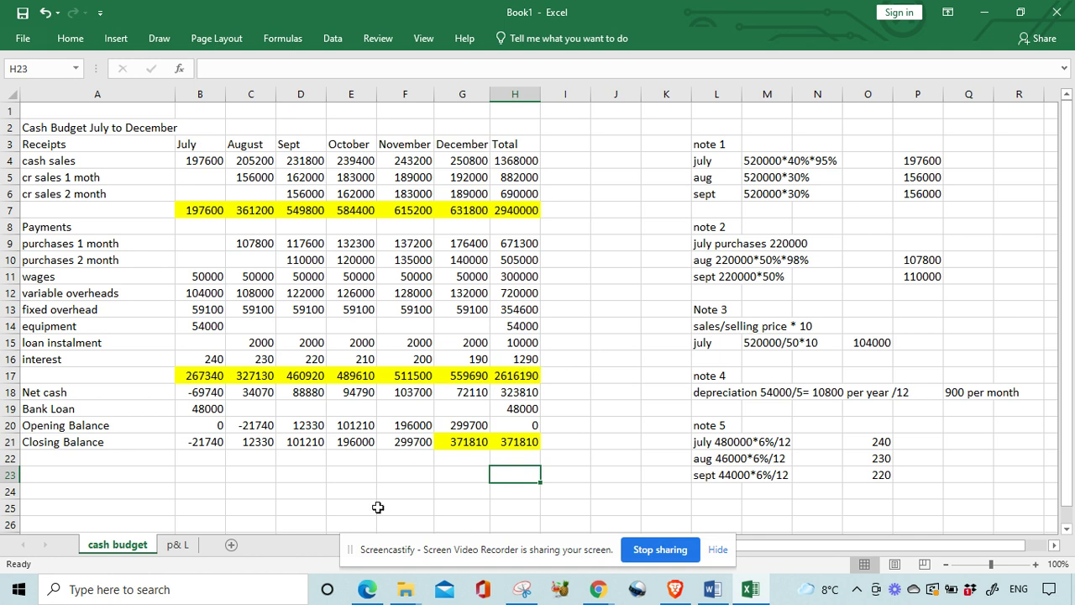
left_click(178, 545)
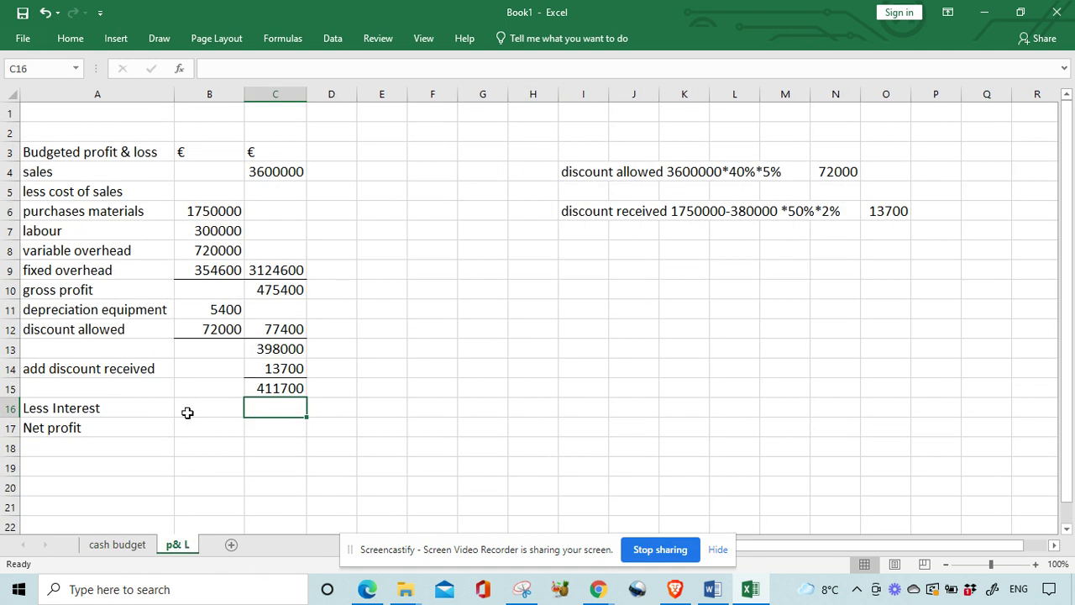
type("-1290")
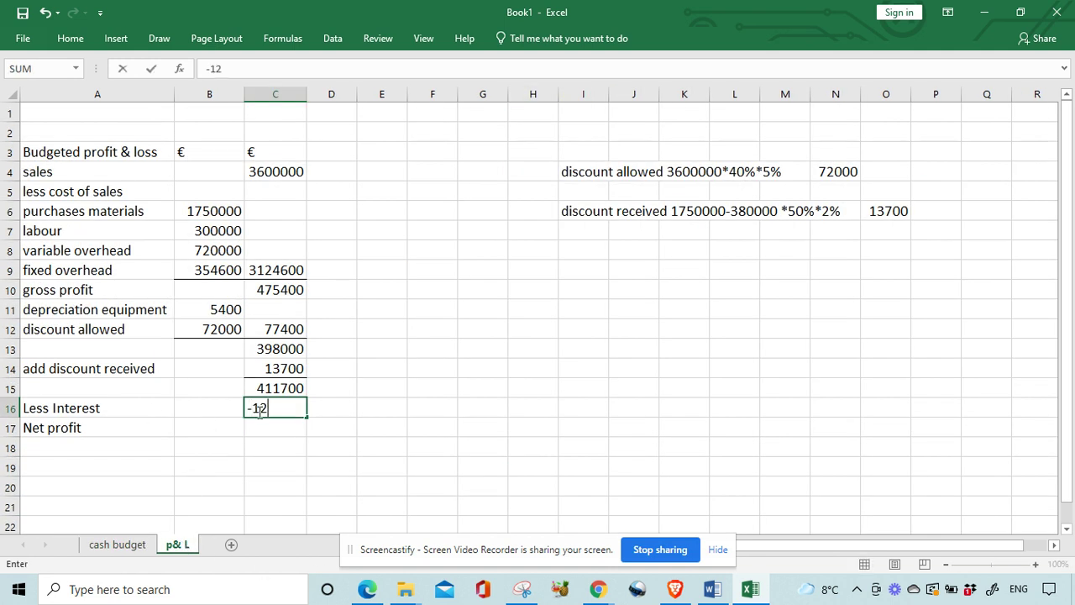
Calculate the net profit in C17 with the formula =C15+C16.
left_click(270, 427)
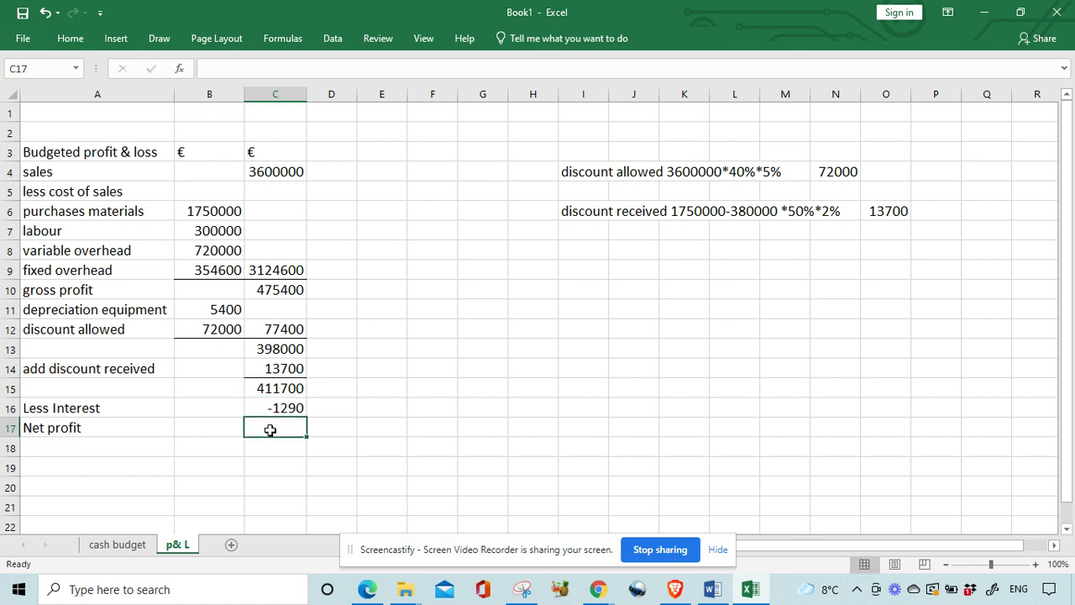
type("=")
left_click(280, 391)
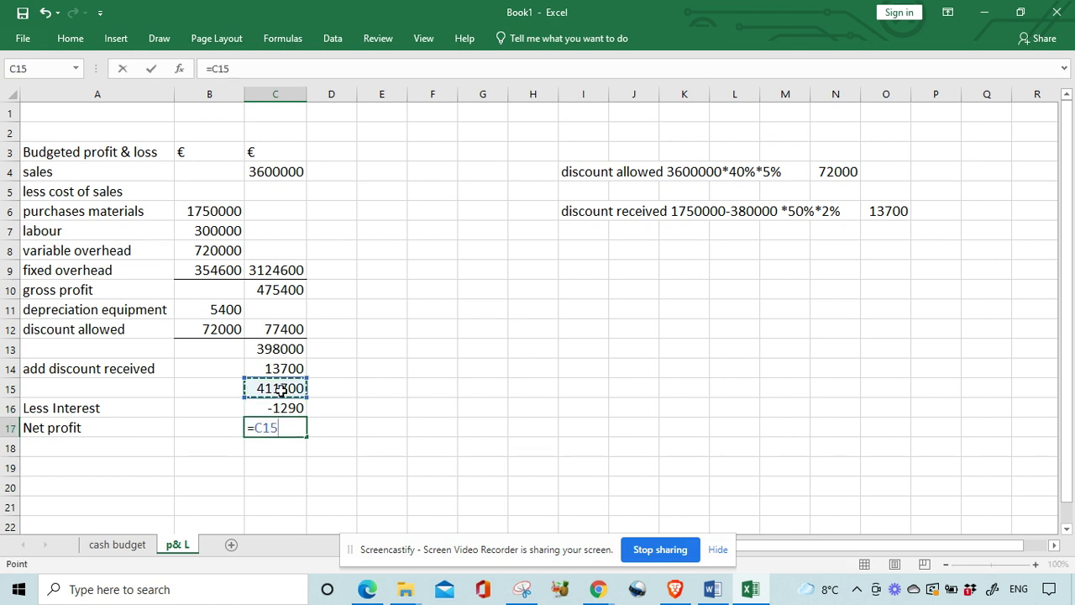
type("+")
left_click(284, 407)
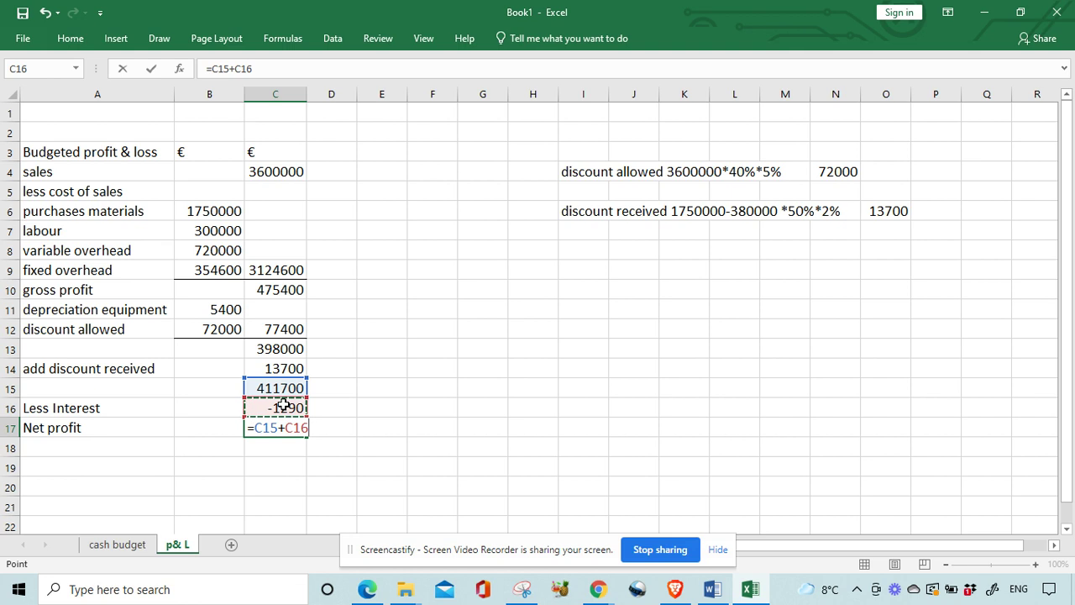
key("Return")
left_click(360, 454)
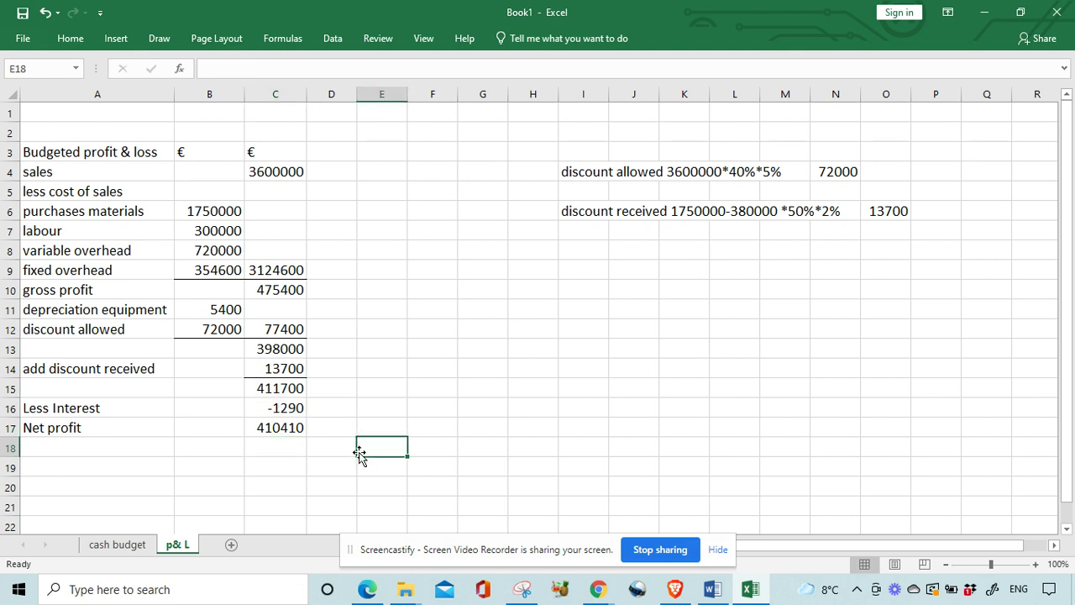
Highlight the net profit figure in C17 with a yellow fill.
left_click(283, 429)
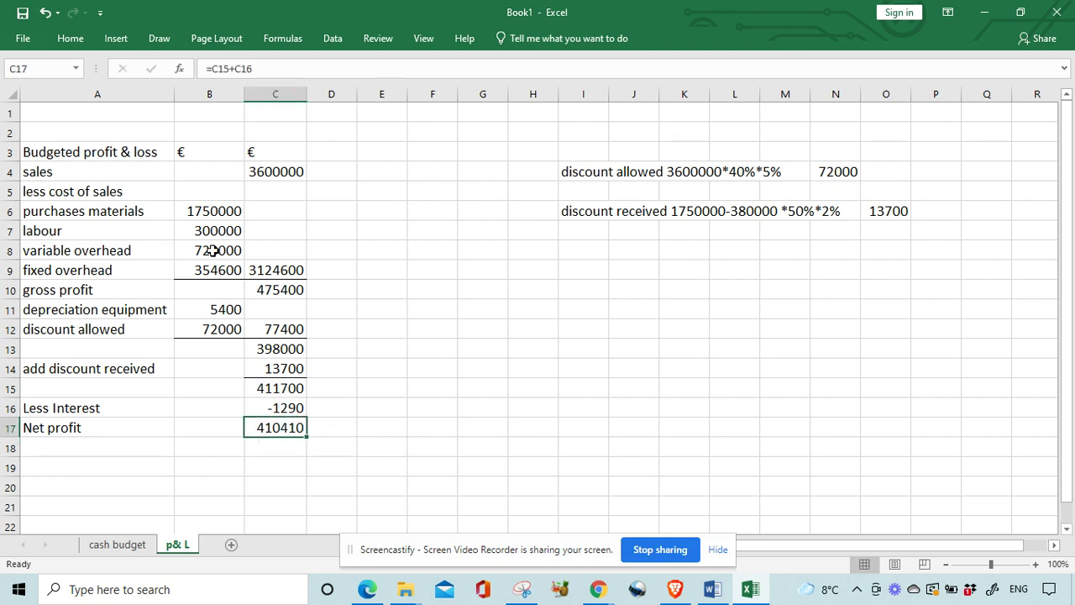
left_click(70, 39)
left_click(239, 92)
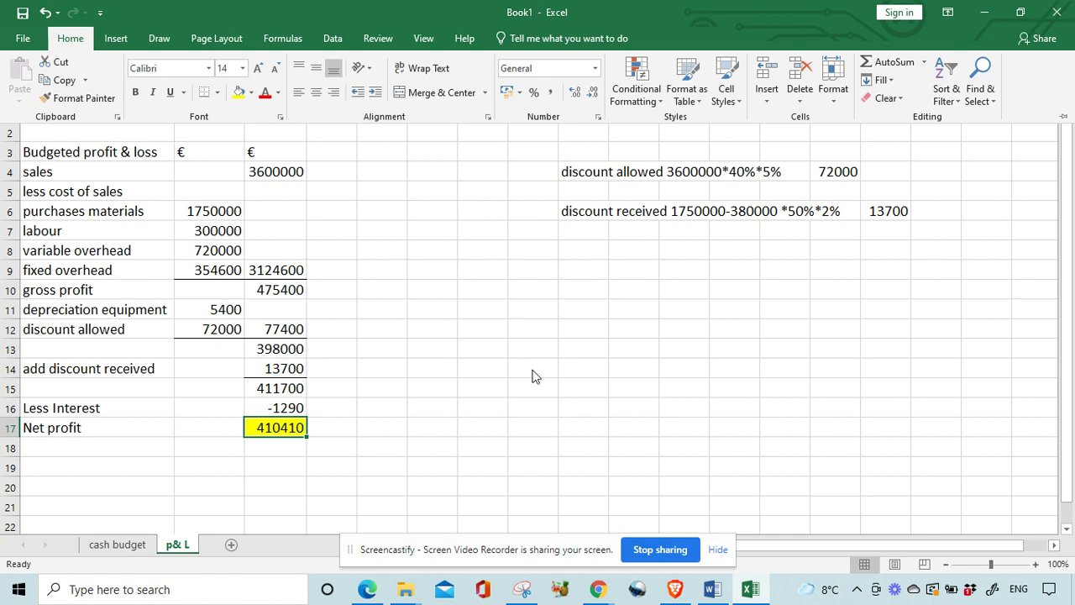
left_click(499, 409)
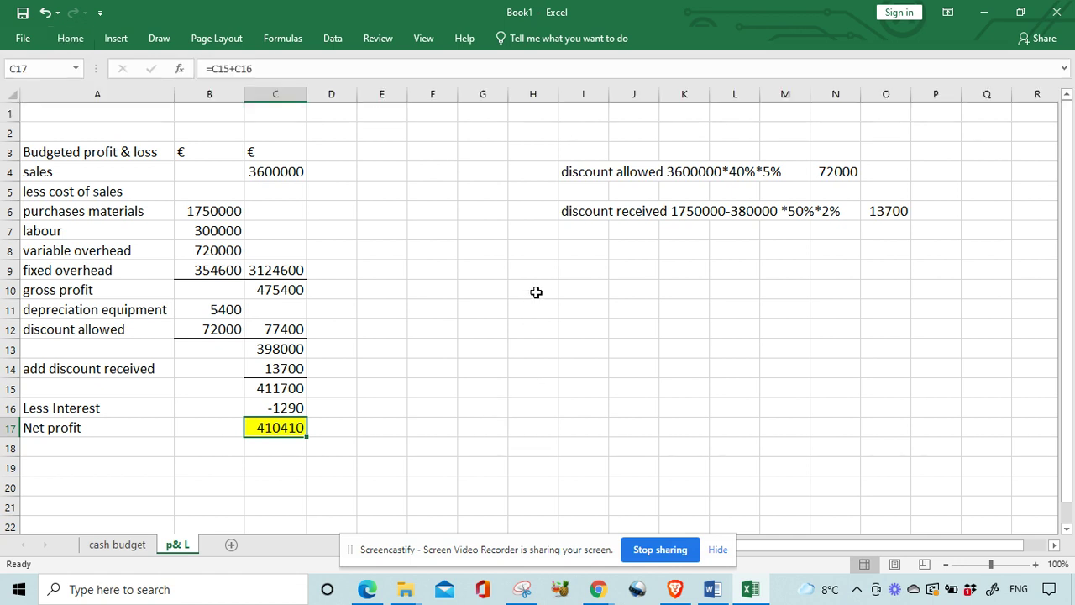
Switch to the exam question PDF in Edge and review the Required section for part (c).
left_click(367, 589)
left_click(1067, 570)
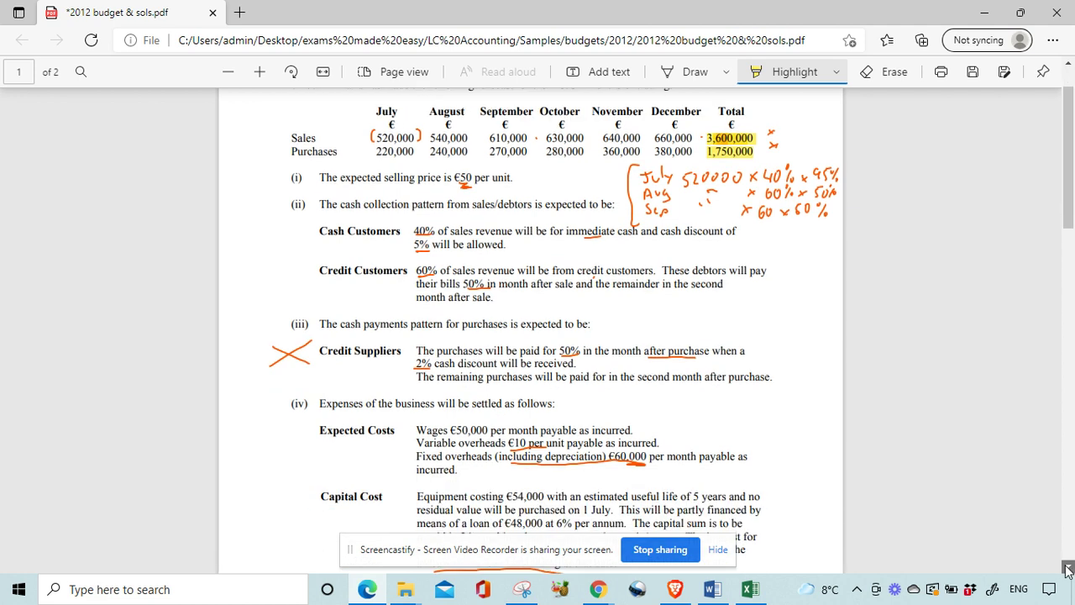
scroll(1067, 569, "down", 4)
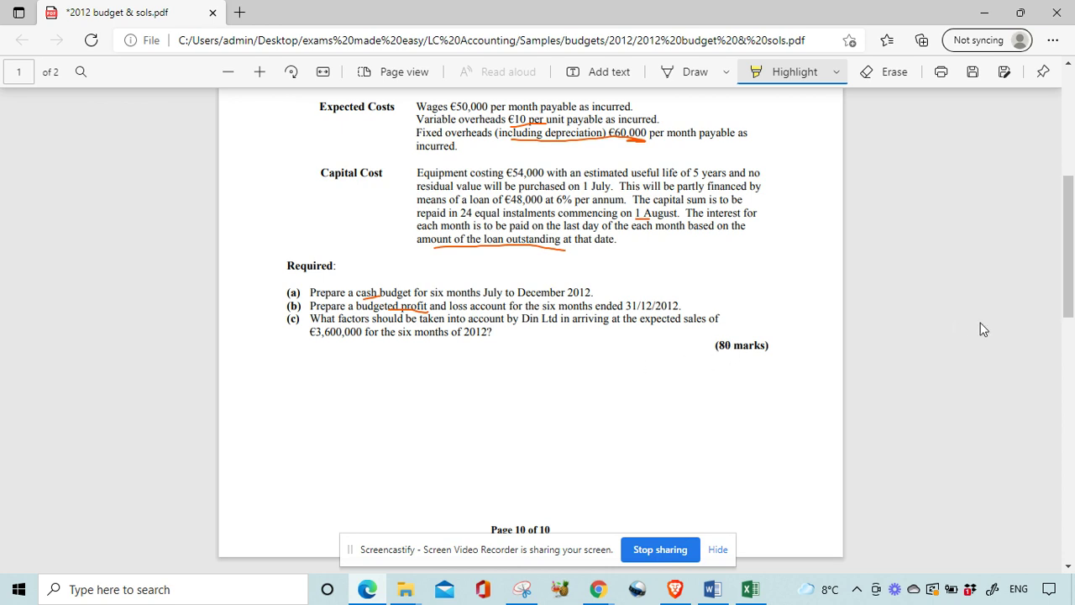
Find the suggested solution to part (c) on page 2 of the PDF and enlarge it for reading.
scroll(1072, 329, "down", 3)
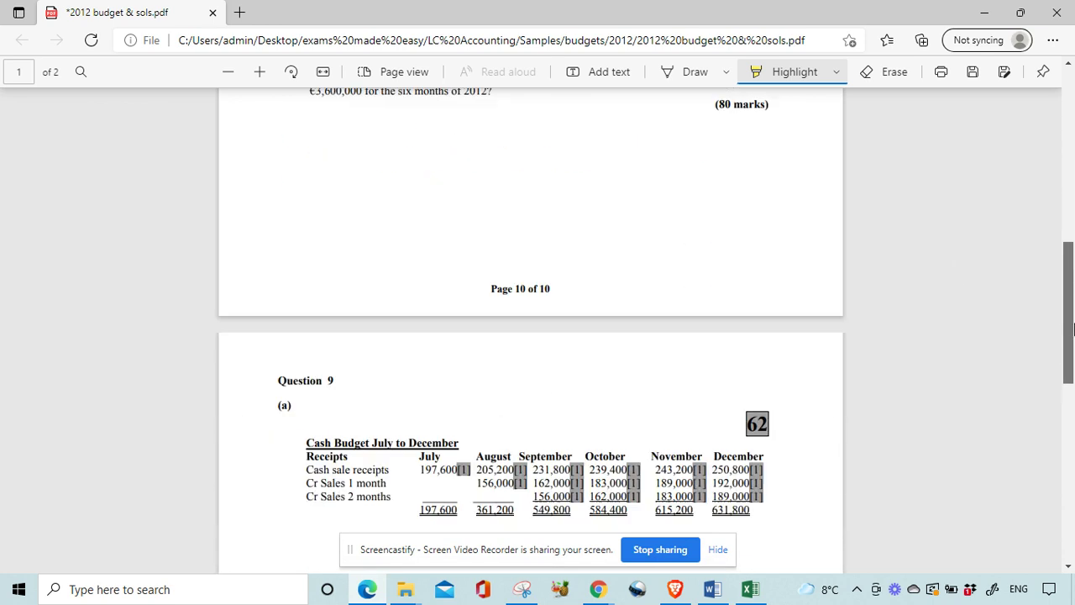
left_click_drag(1072, 329, 1073, 504)
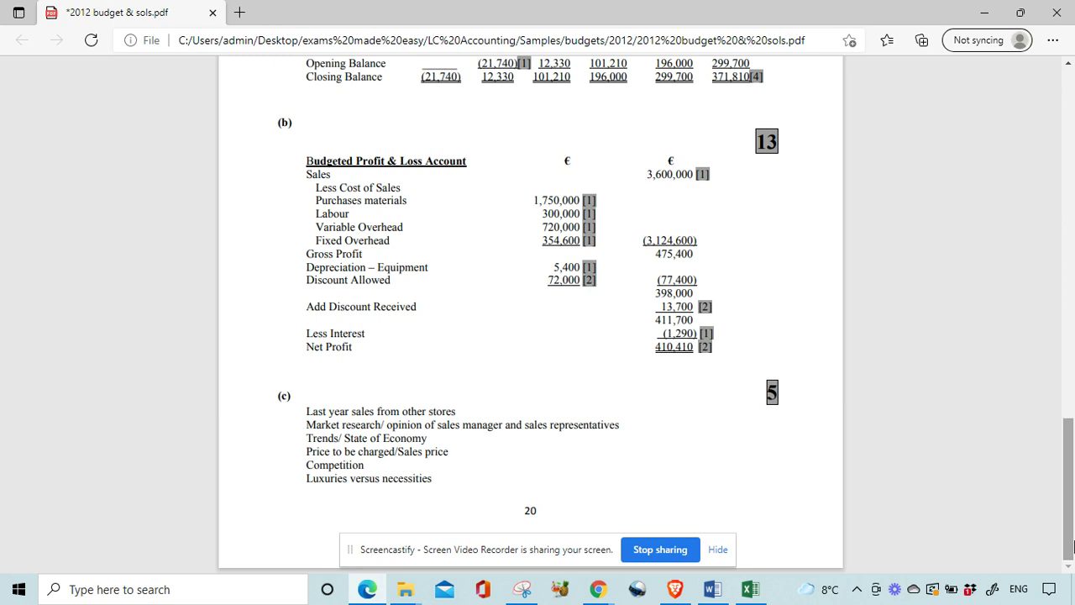
left_click(259, 72)
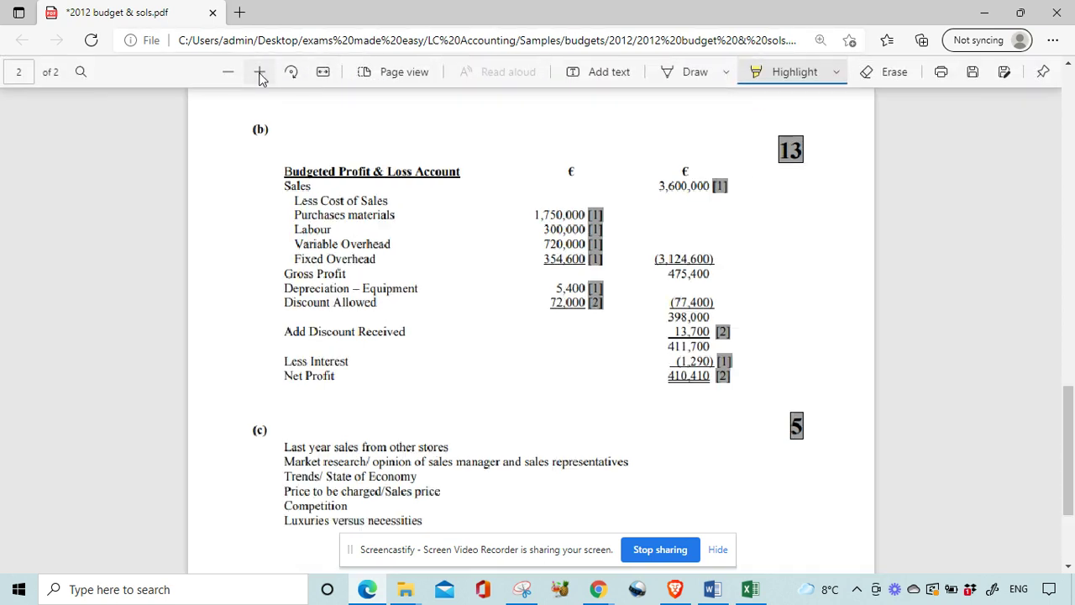
left_click(259, 73)
left_click(259, 73)
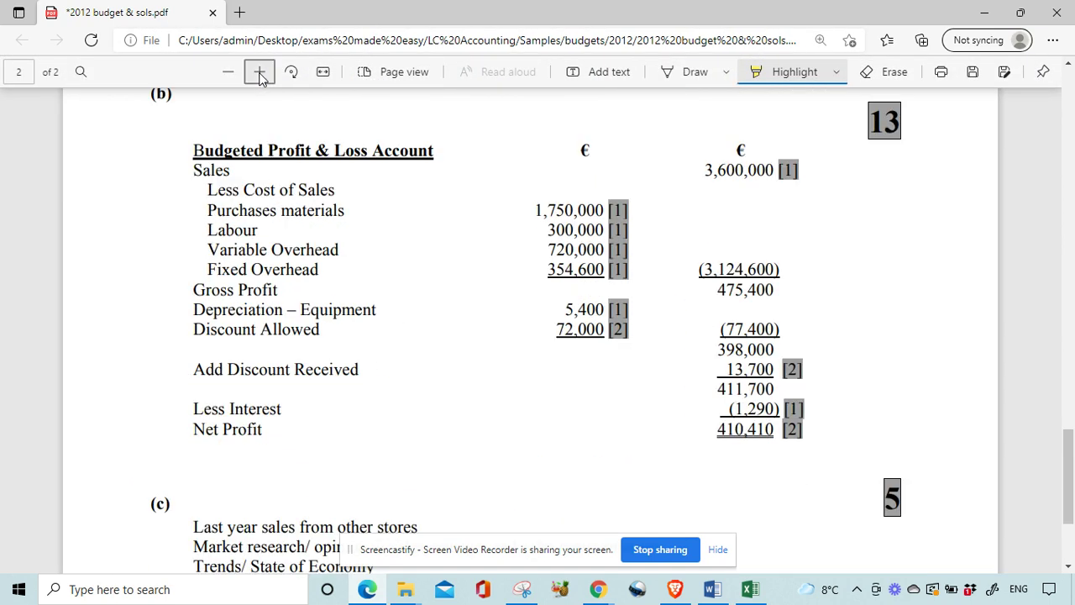
scroll(259, 74, "down", 2)
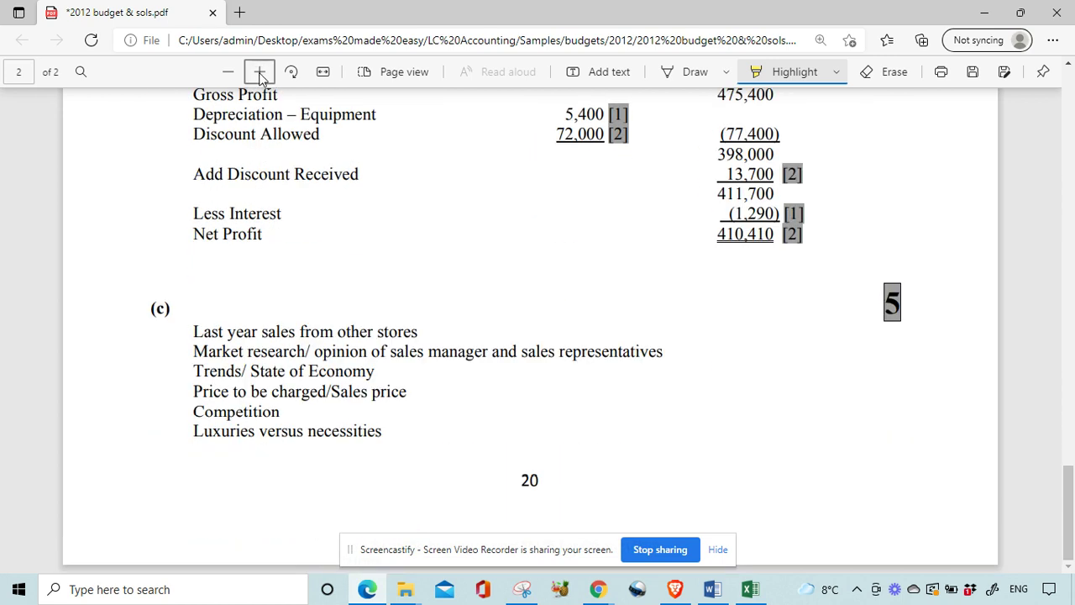
Tick each of the six sales factors in the part (c) solution with the Draw pen, underlining "Luxuries" and "necessities" in the last one.
key("alt+d")
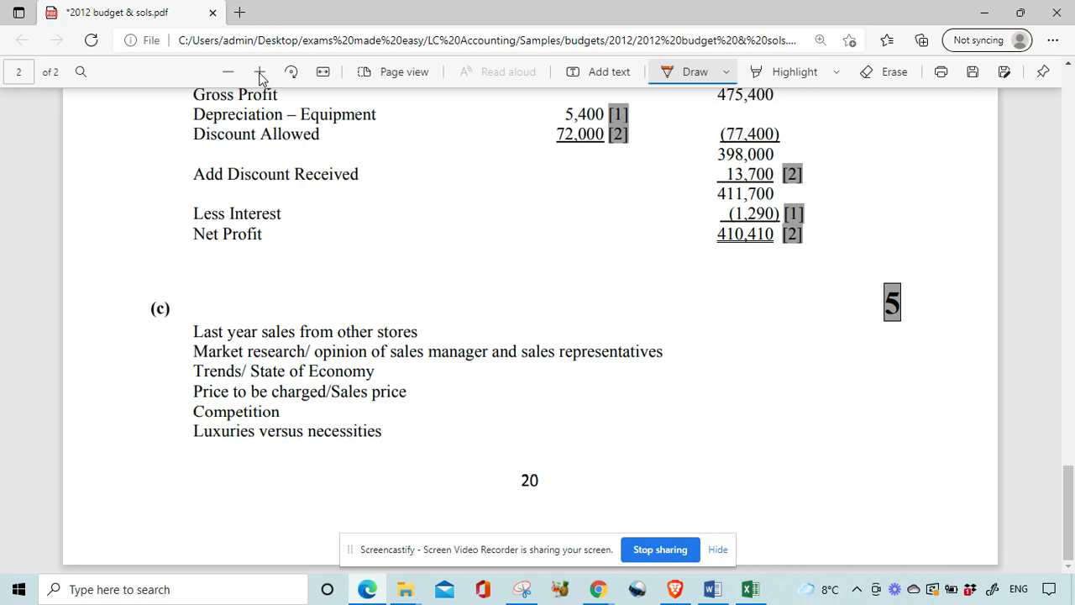
left_click_drag(427, 321, 448, 305)
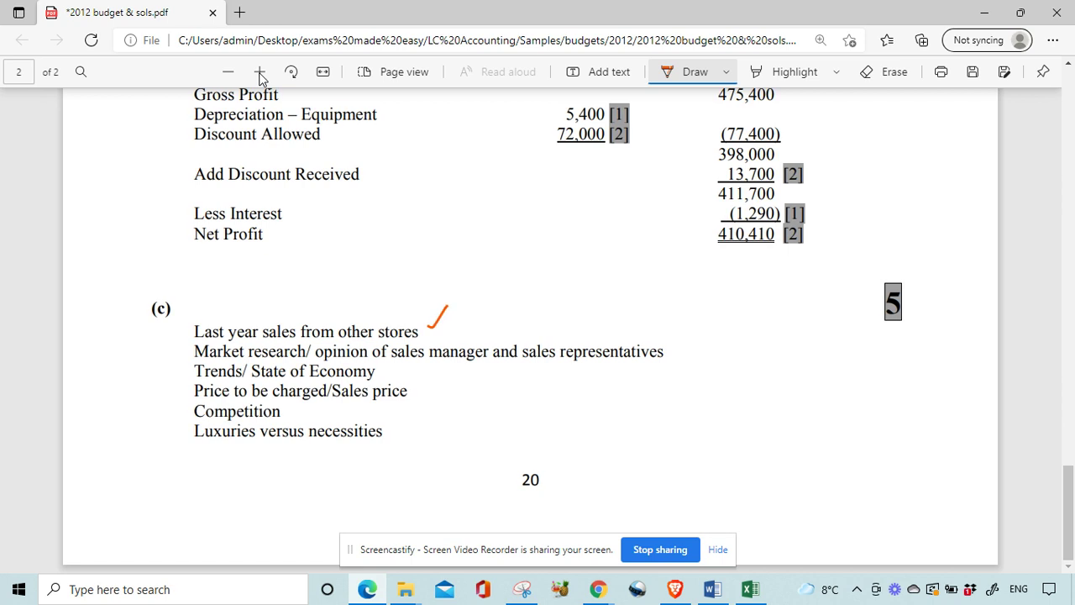
left_click_drag(673, 354, 695, 331)
left_click_drag(390, 371, 407, 362)
left_click_drag(418, 389, 444, 370)
mouse_move(288, 412)
left_mouse_down()
mouse_move(303, 415)
mouse_move(314, 398)
left_mouse_up()
left_click_drag(229, 446, 255, 449)
left_click_drag(321, 441, 420, 411)
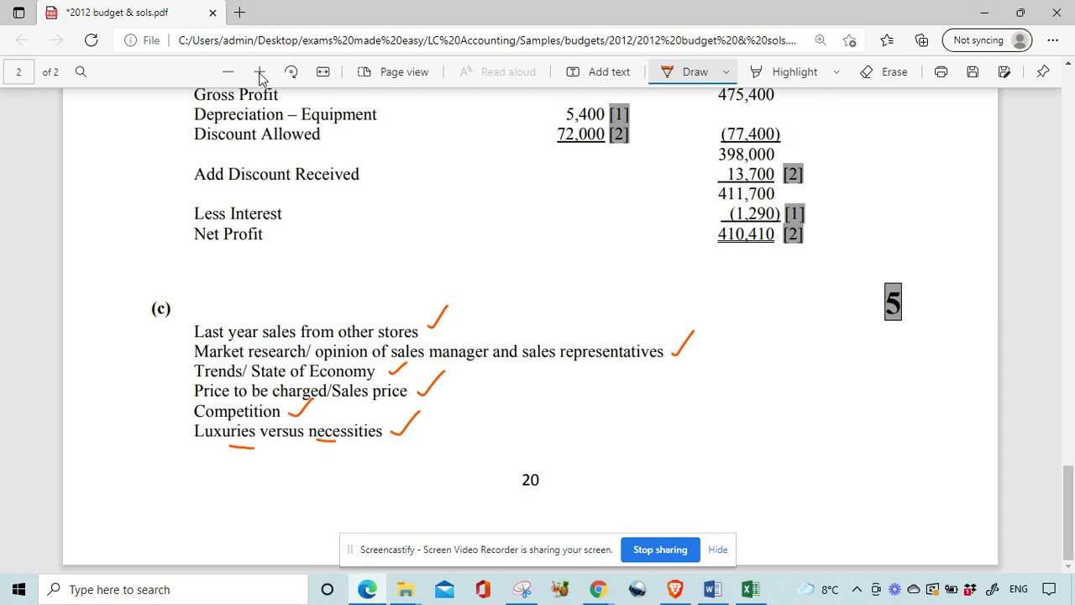
Draw a large closing bracket beside the whole list of part (c) factors and circle the mark allocation for that part.
mouse_move(707, 294)
left_mouse_down()
mouse_move(729, 356)
mouse_move(726, 444)
mouse_move(689, 459)
left_mouse_up()
mouse_move(903, 275)
left_mouse_down()
mouse_move(874, 291)
mouse_move(907, 278)
left_mouse_up()
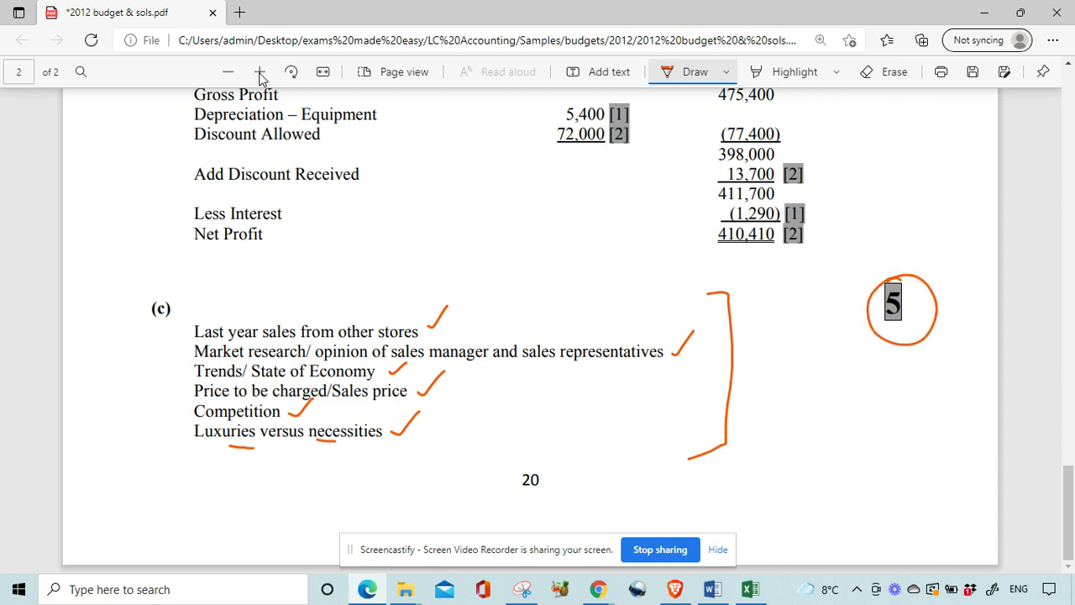